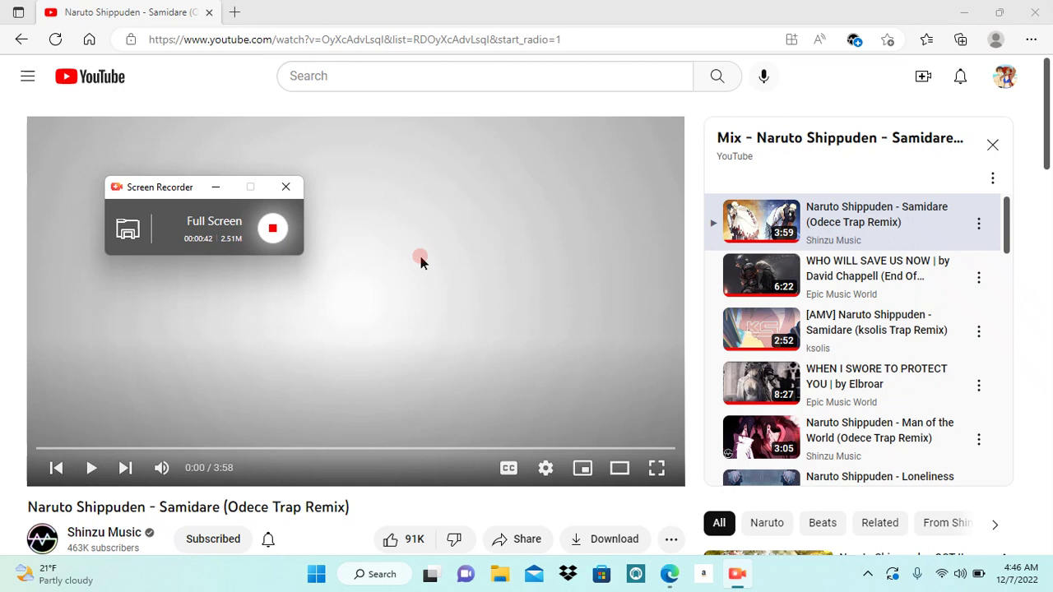
Find Paint among the recent apps in the Windows search and open it with a blank canvas
click(314, 574)
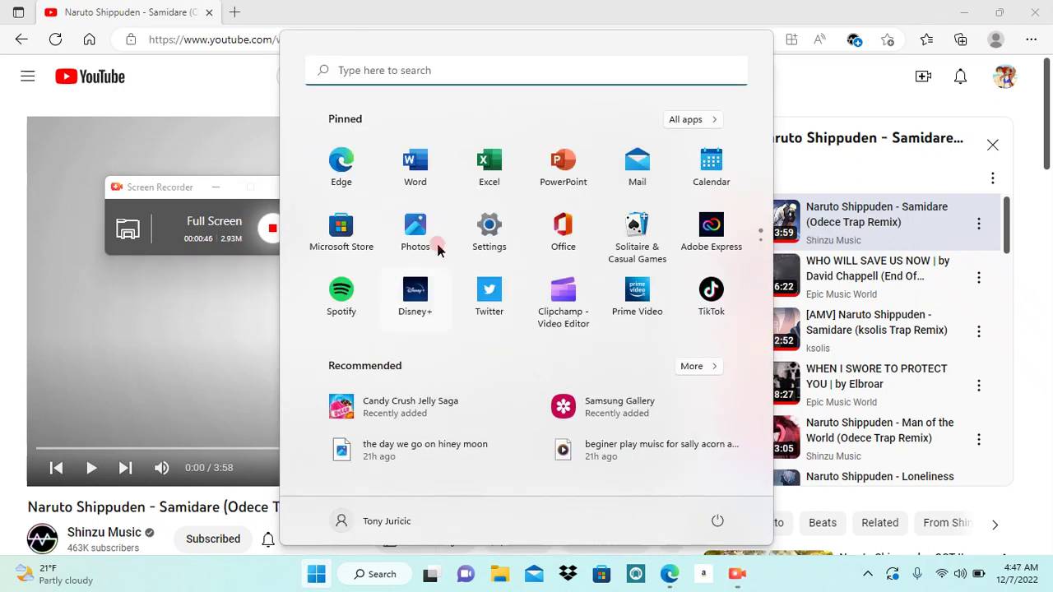
click(485, 66)
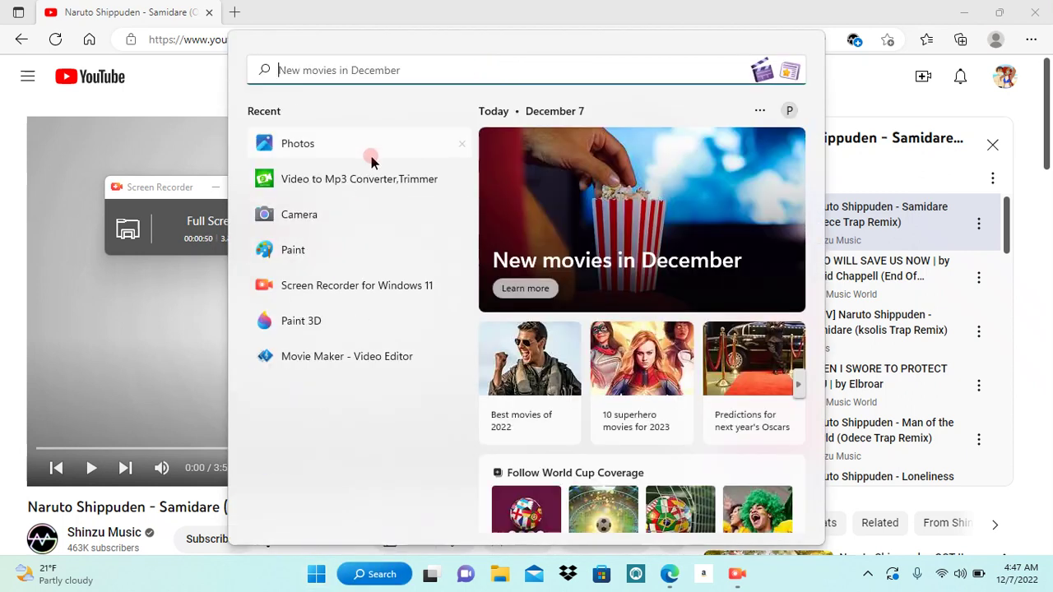
click(339, 259)
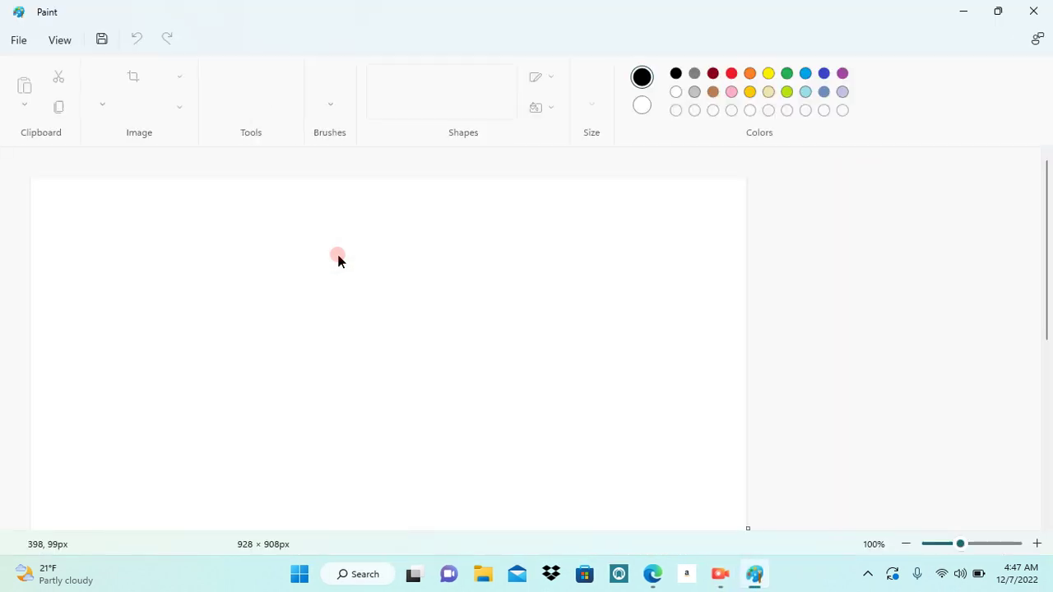
Switch to Edge, play the YouTube video "Naruto Shippuden - Samidare (Odece Trap Remix)" and return to Paint
click(651, 576)
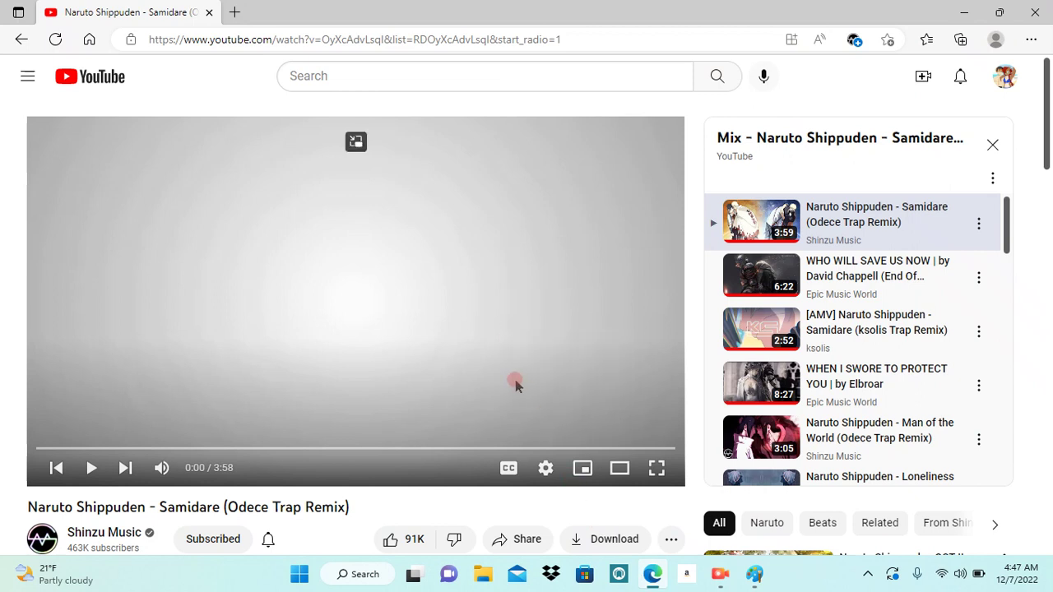
click(450, 331)
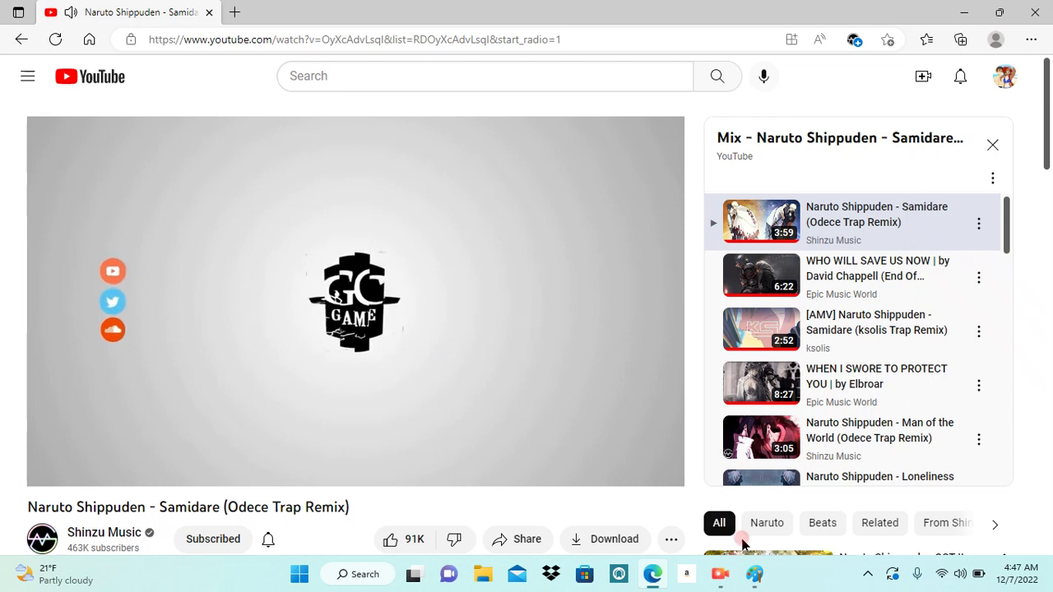
click(751, 582)
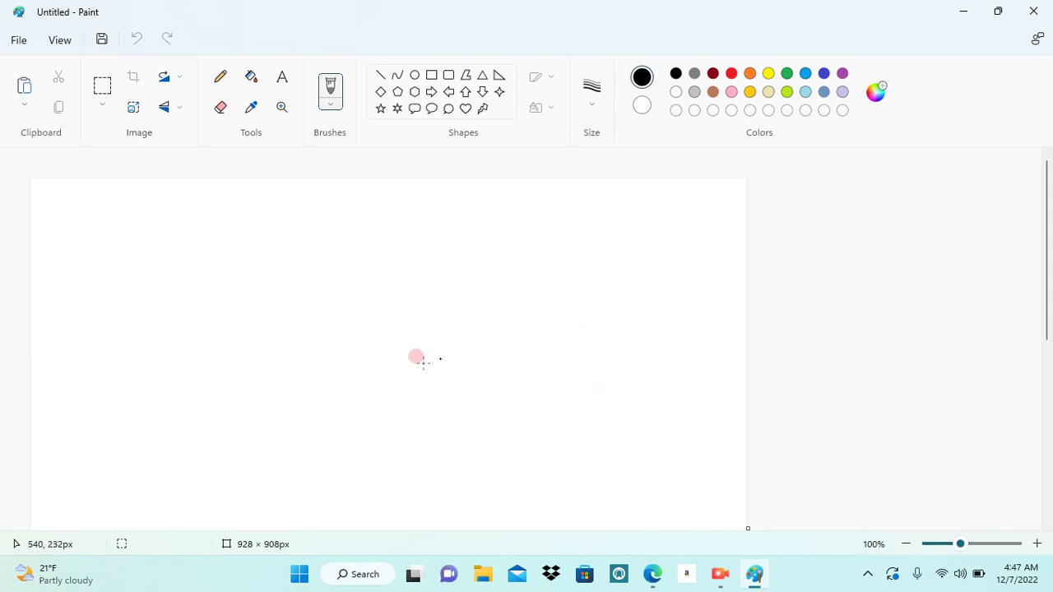
With the black brush, draw a side-view muzzle with jagged cheek fur and a filled nose tip in the canvas's upper-left area
click(732, 427)
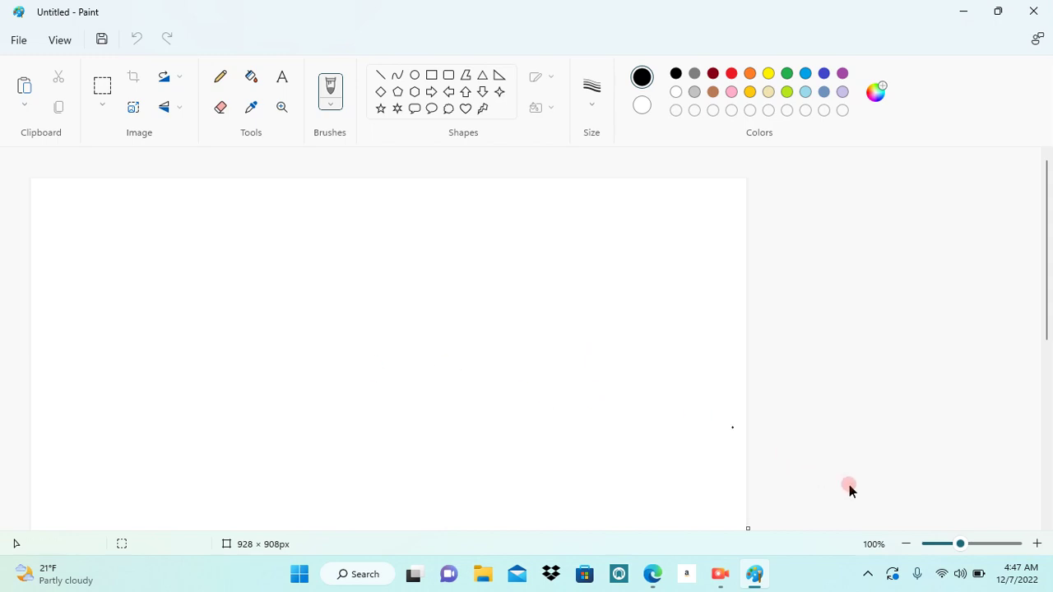
click(905, 544)
click(1037, 544)
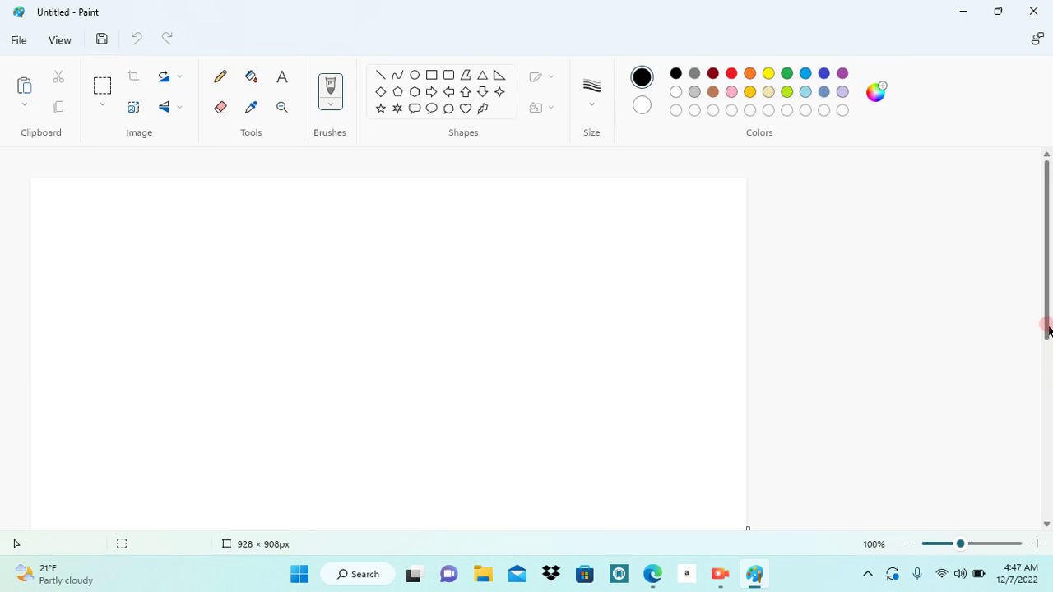
drag(1046, 327, 1049, 339)
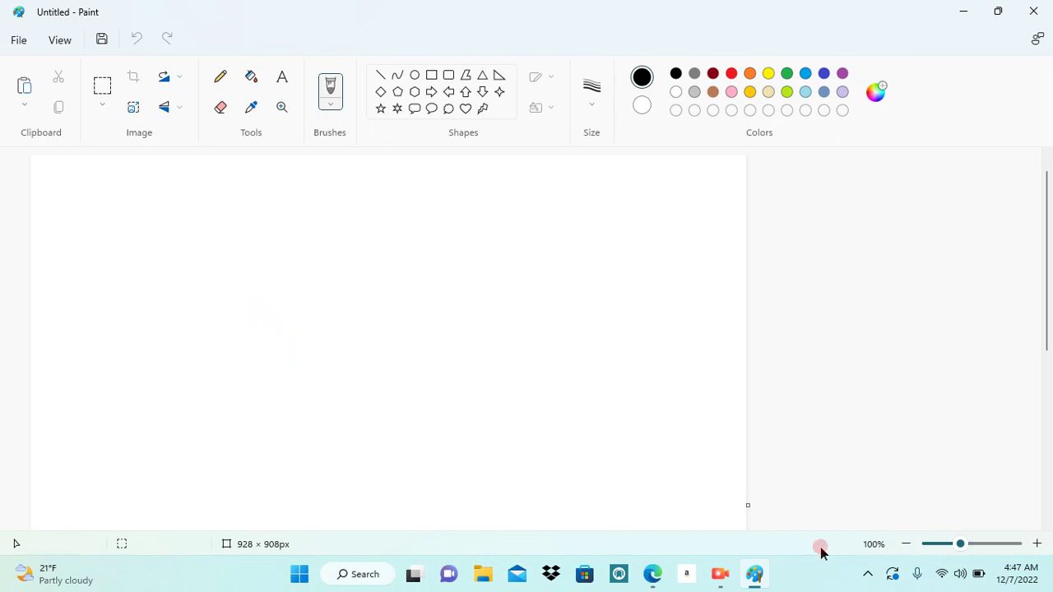
click(1038, 543)
click(1038, 544)
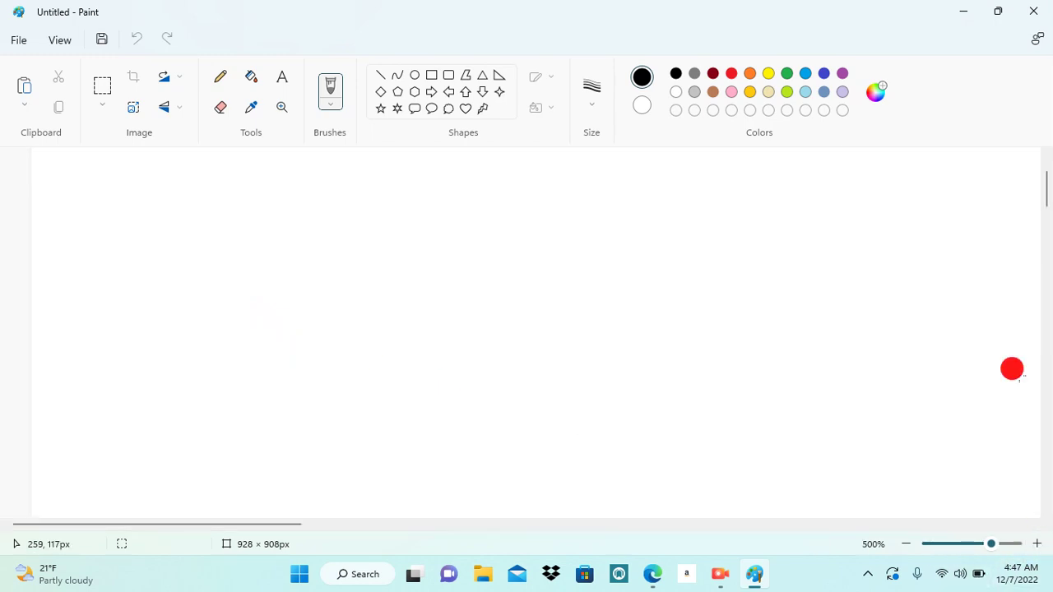
drag(1047, 192, 1048, 242)
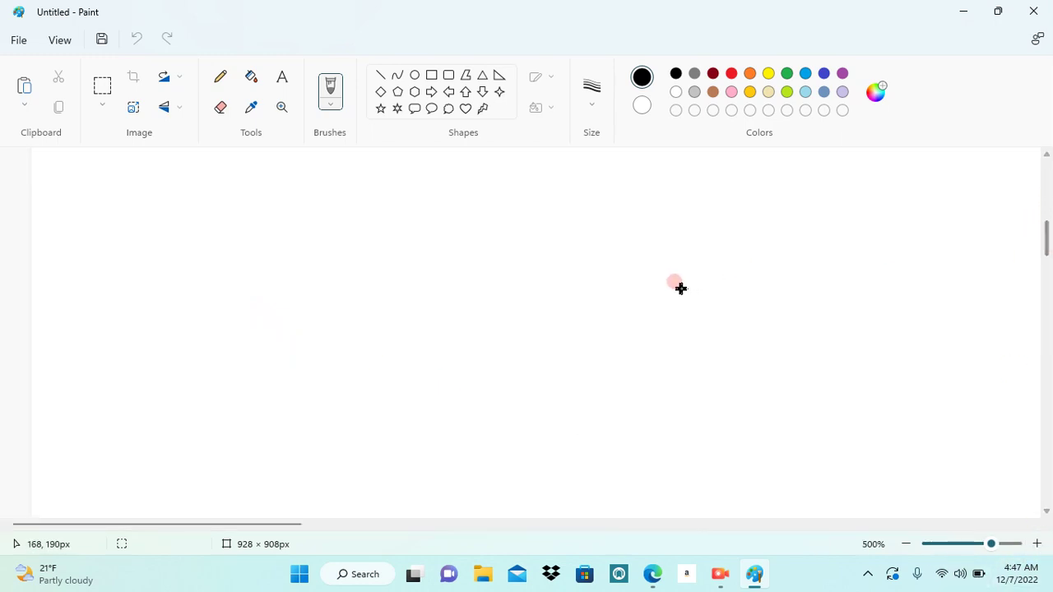
mouse_move(553, 329)
mouse_down()
mouse_move(415, 312)
mouse_move(219, 339)
mouse_move(343, 366)
mouse_move(250, 400)
mouse_move(336, 414)
mouse_move(283, 441)
mouse_move(380, 461)
mouse_move(565, 422)
mouse_move(633, 386)
mouse_move(634, 361)
mouse_move(608, 330)
mouse_move(589, 327)
mouse_move(330, 323)
mouse_move(110, 364)
mouse_move(277, 375)
mouse_move(175, 408)
mouse_move(315, 424)
mouse_move(184, 447)
mouse_move(434, 470)
mouse_move(533, 452)
mouse_move(581, 373)
mouse_move(588, 328)
mouse_move(517, 330)
mouse_move(555, 332)
mouse_move(580, 353)
mouse_move(566, 332)
mouse_move(508, 330)
mouse_up()
key(ctrl+z)
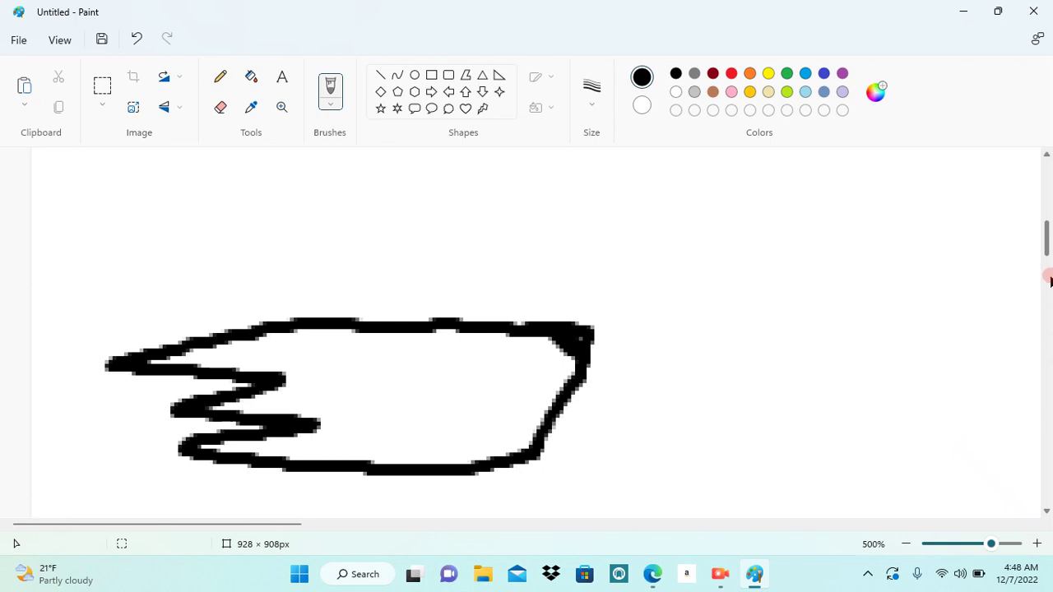
Draw the rounded head above the muzzle and try a double-arched eye near the nose, undoing the eye arches
drag(1045, 247, 1047, 212)
scroll(1020, 477, down, 3)
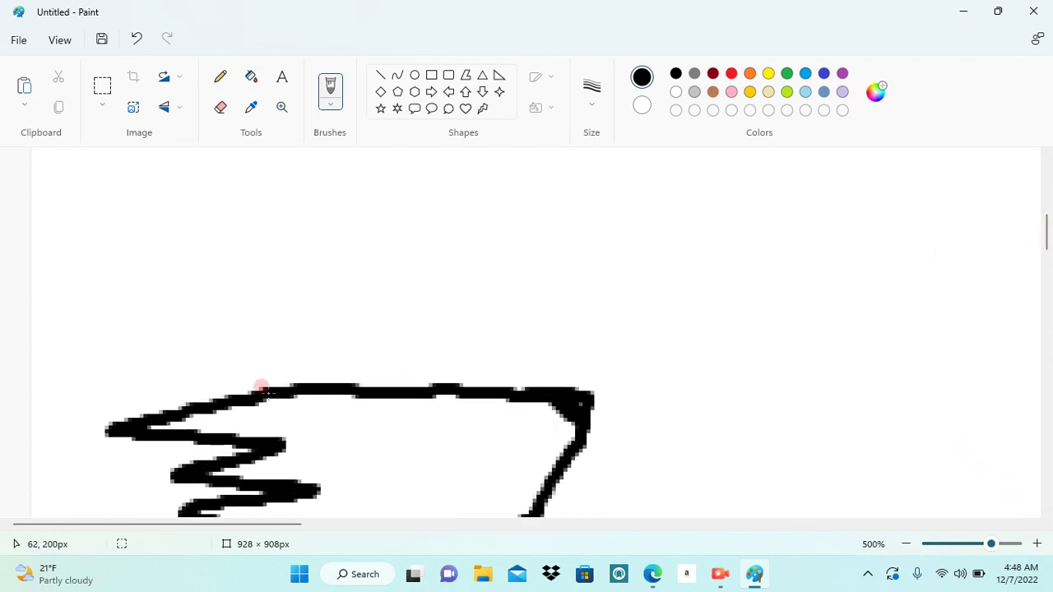
mouse_move(233, 390)
mouse_down()
mouse_move(264, 271)
mouse_move(330, 252)
mouse_move(423, 245)
mouse_move(503, 261)
mouse_move(547, 293)
mouse_move(565, 323)
mouse_move(575, 384)
mouse_move(559, 391)
mouse_move(532, 329)
mouse_move(490, 316)
mouse_move(452, 338)
mouse_move(409, 391)
mouse_move(413, 346)
mouse_move(429, 314)
mouse_move(480, 292)
mouse_move(540, 320)
mouse_up()
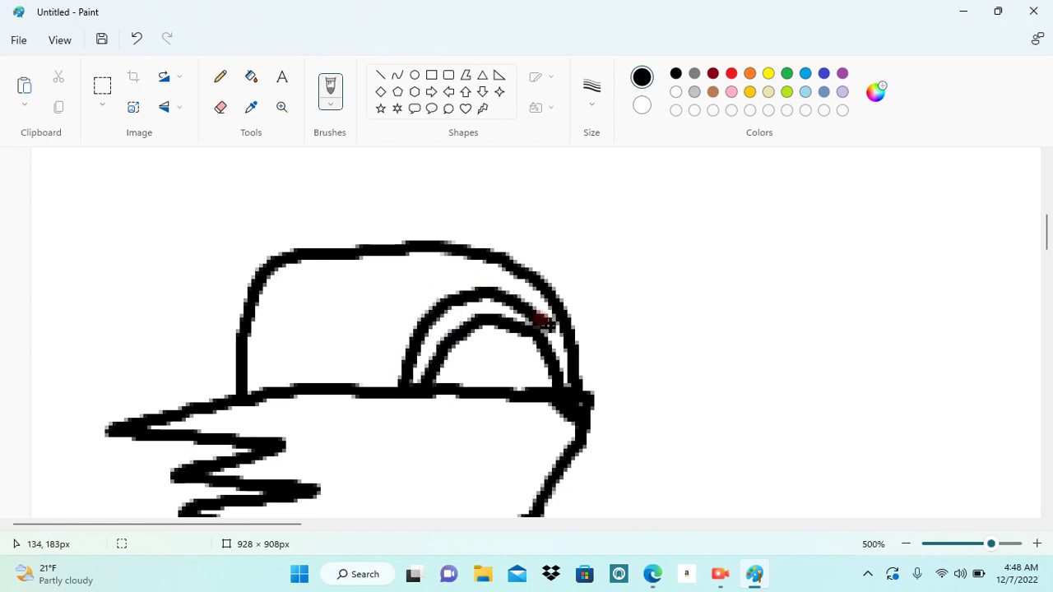
key(ctrl+z)
key(ctrl+z)
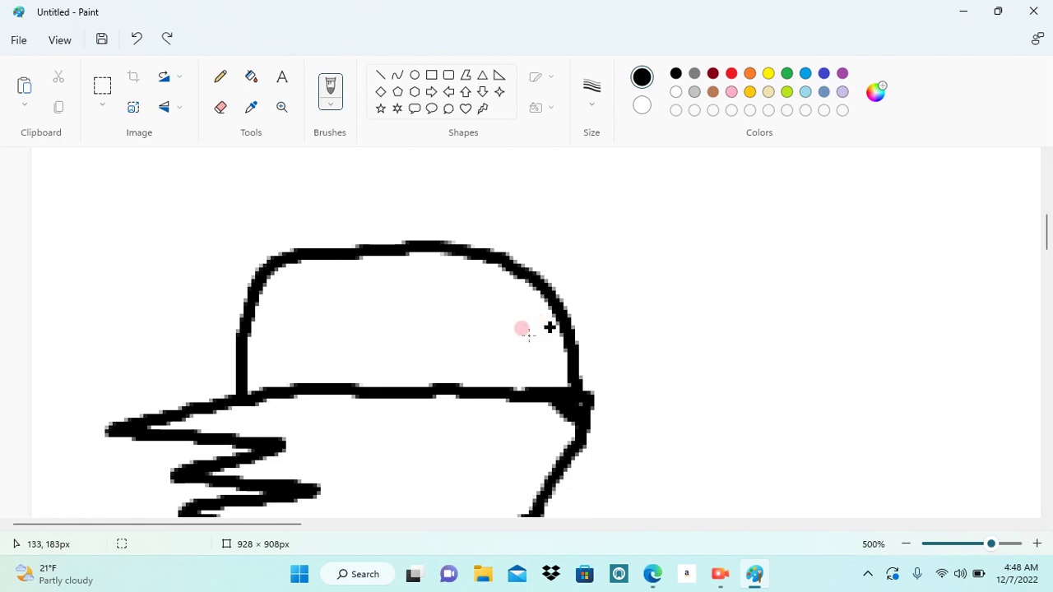
Redraw the eye near the nose as two nested arches with an eyelid line, pupil and iris details
mouse_move(433, 385)
mouse_down()
mouse_move(463, 334)
mouse_move(484, 323)
mouse_move(509, 328)
mouse_move(550, 378)
mouse_up()
mouse_move(566, 337)
mouse_down()
mouse_move(526, 311)
mouse_move(467, 305)
mouse_move(451, 312)
mouse_move(410, 387)
mouse_up()
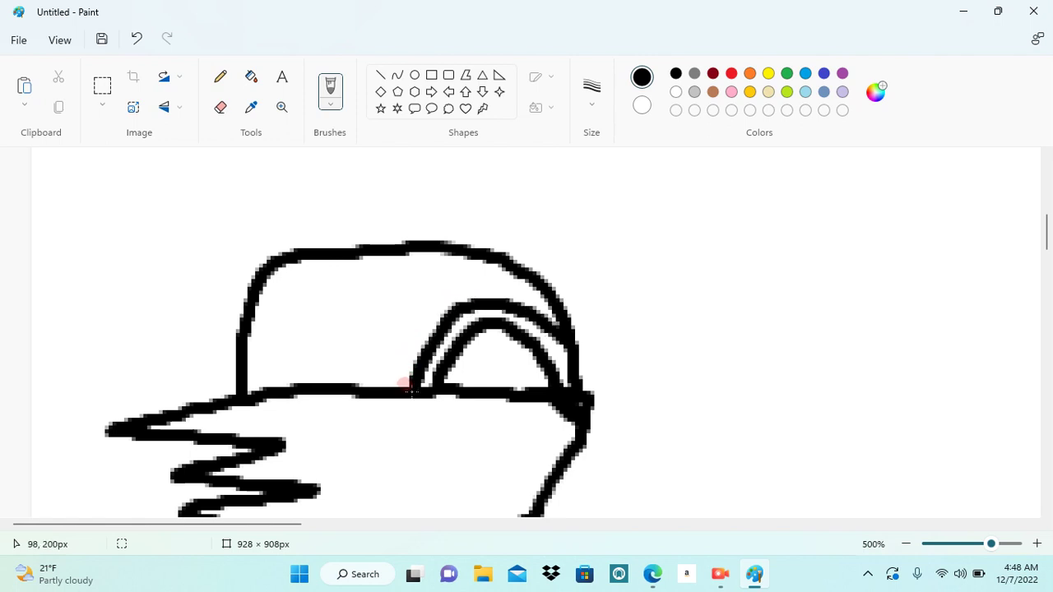
mouse_move(458, 355)
mouse_down()
mouse_move(526, 346)
mouse_move(503, 349)
mouse_move(510, 395)
mouse_up()
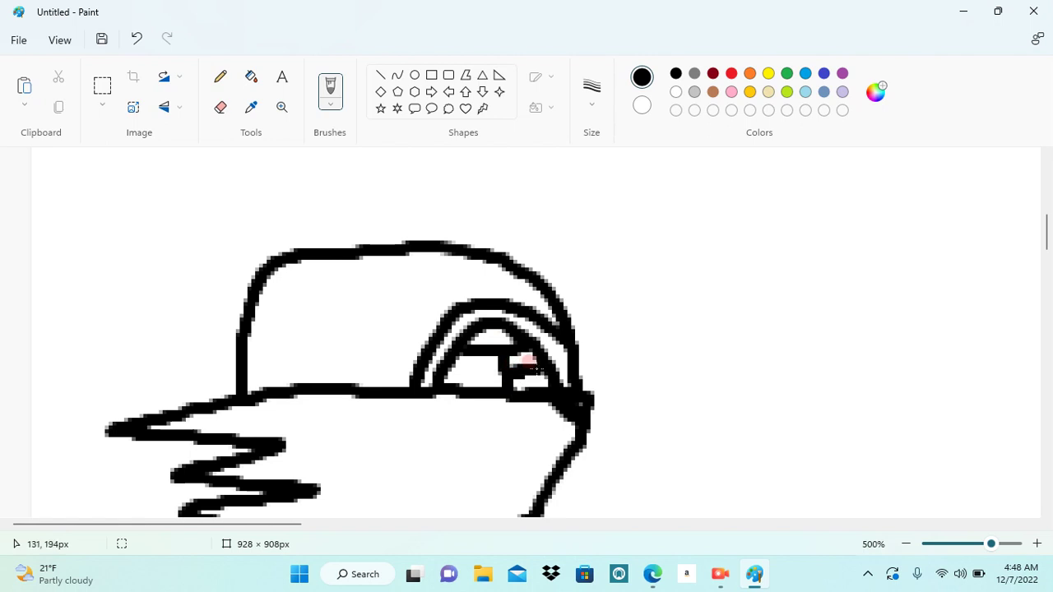
mouse_move(493, 352)
mouse_down()
mouse_move(494, 379)
mouse_move(472, 387)
mouse_up()
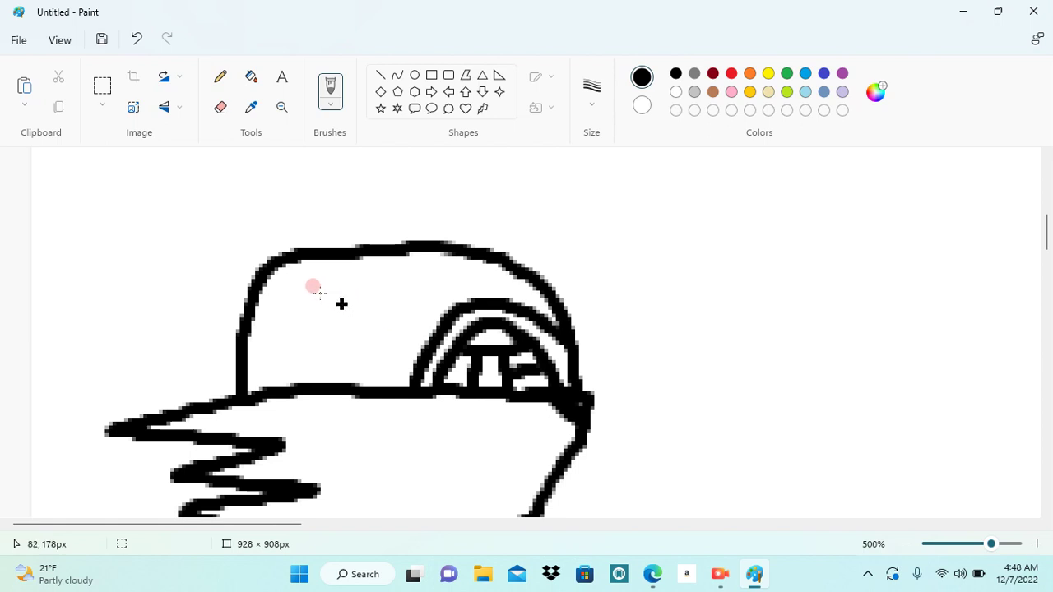
Draw a round ear with an inner outline at the back of the head and a short mouth line on the muzzle
mouse_move(247, 277)
mouse_down()
mouse_move(200, 247)
mouse_move(186, 212)
mouse_move(184, 189)
mouse_move(208, 165)
mouse_move(270, 161)
mouse_move(331, 195)
mouse_move(356, 236)
mouse_up()
mouse_move(261, 264)
mouse_down()
mouse_move(227, 205)
mouse_move(258, 192)
mouse_move(293, 199)
mouse_move(324, 251)
mouse_move(244, 236)
mouse_move(307, 205)
mouse_up()
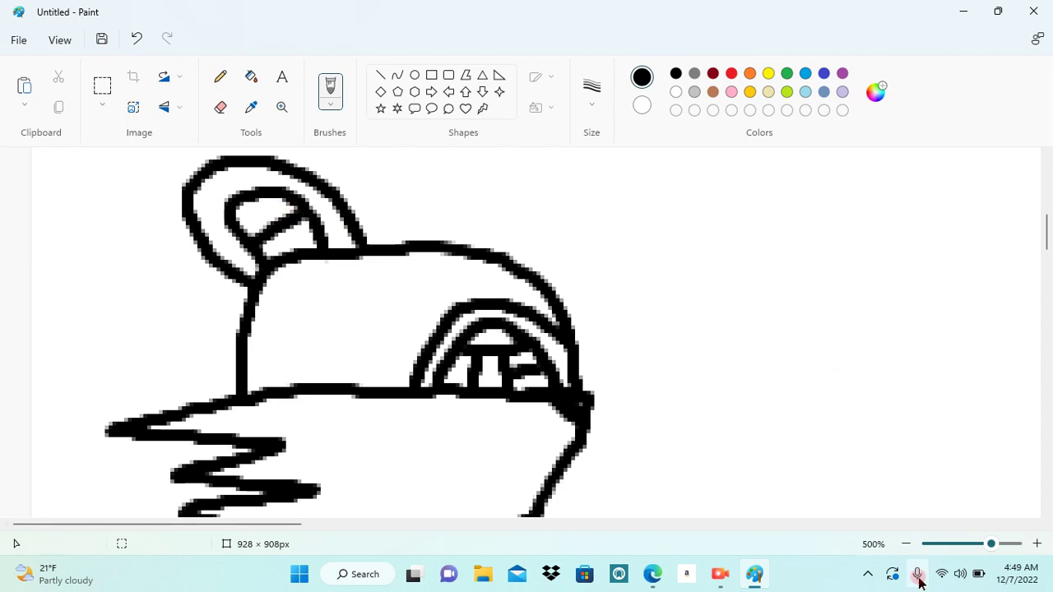
click(905, 544)
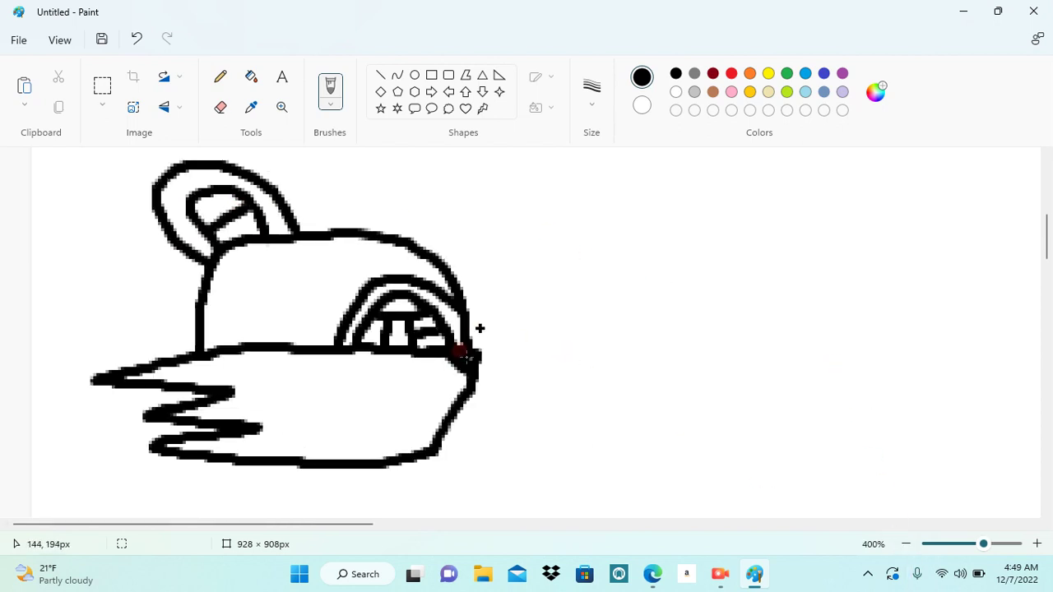
click(440, 409)
drag(439, 409, 389, 396)
Draw the hair with a jagged front fringe over the forehead and two long spiky locks hanging behind the head
click(297, 225)
mouse_move(259, 177)
mouse_down()
mouse_move(344, 192)
mouse_move(415, 183)
mouse_move(537, 189)
mouse_move(563, 223)
mouse_move(595, 307)
mouse_move(590, 365)
mouse_move(551, 323)
mouse_move(551, 366)
mouse_move(530, 337)
mouse_move(533, 356)
mouse_move(460, 320)
mouse_up()
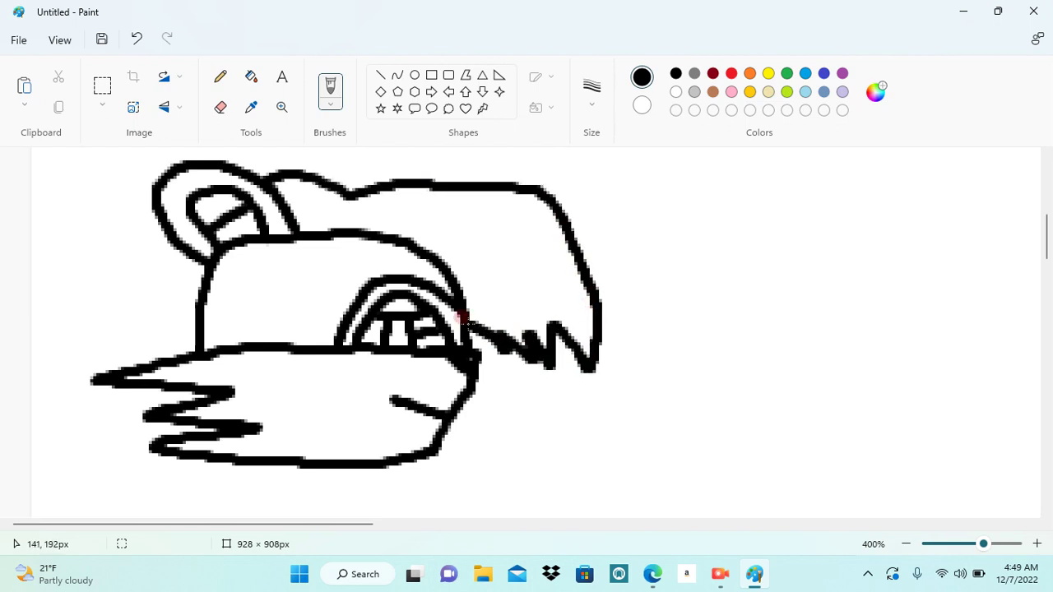
click(913, 537)
click(912, 538)
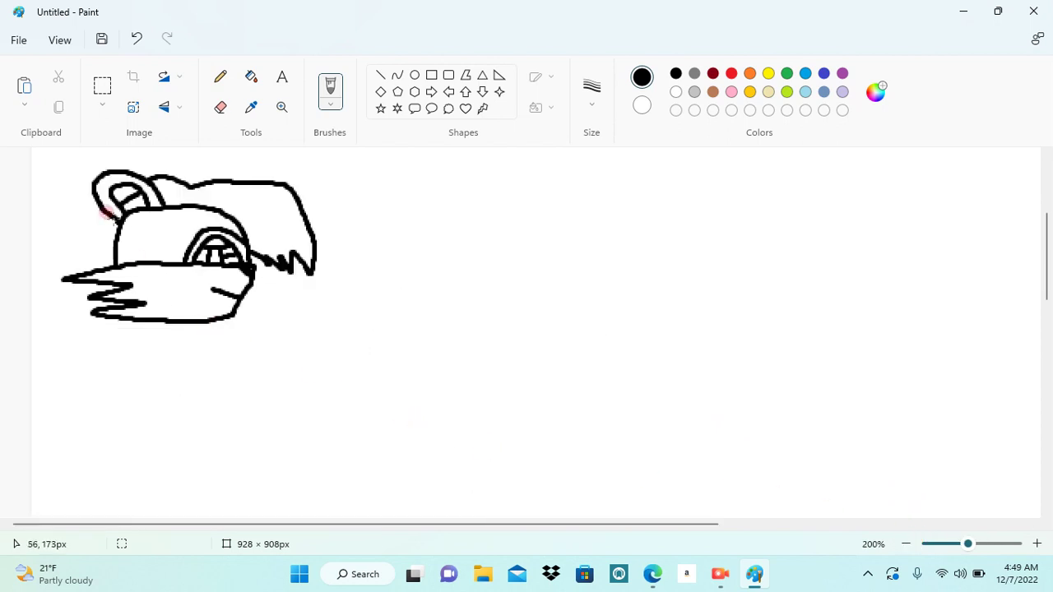
mouse_move(94, 198)
mouse_down()
mouse_move(45, 297)
mouse_move(41, 381)
mouse_move(73, 337)
mouse_move(73, 362)
mouse_move(86, 347)
mouse_move(97, 372)
mouse_move(111, 363)
mouse_move(122, 333)
mouse_up()
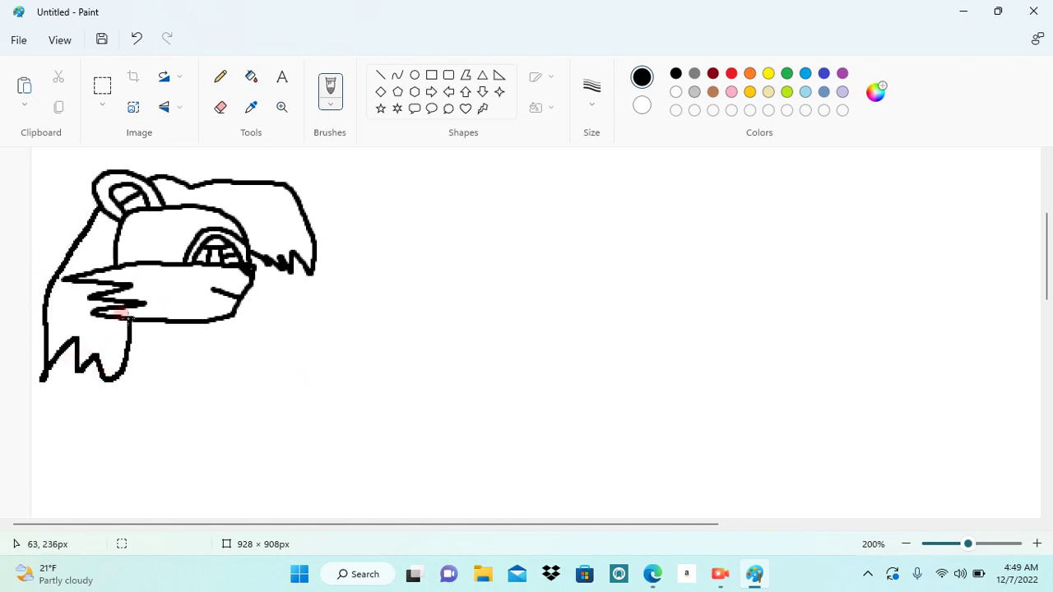
mouse_move(38, 369)
mouse_down()
mouse_move(52, 503)
mouse_move(66, 477)
mouse_move(82, 492)
mouse_move(88, 478)
mouse_move(99, 486)
mouse_move(92, 361)
mouse_up()
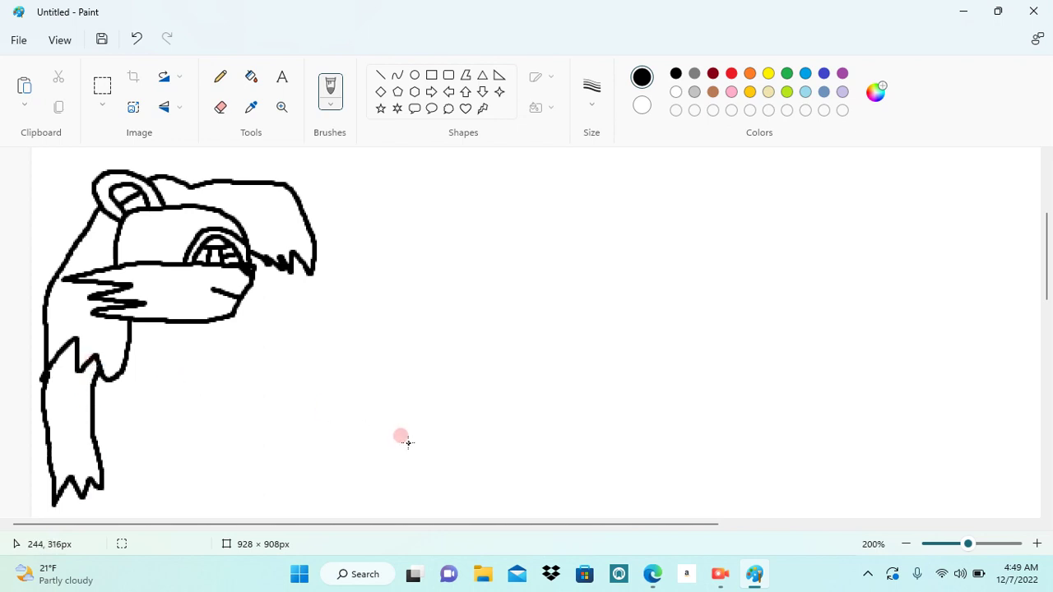
Undo every stroke of the character drawing until the canvas is blank
click(906, 543)
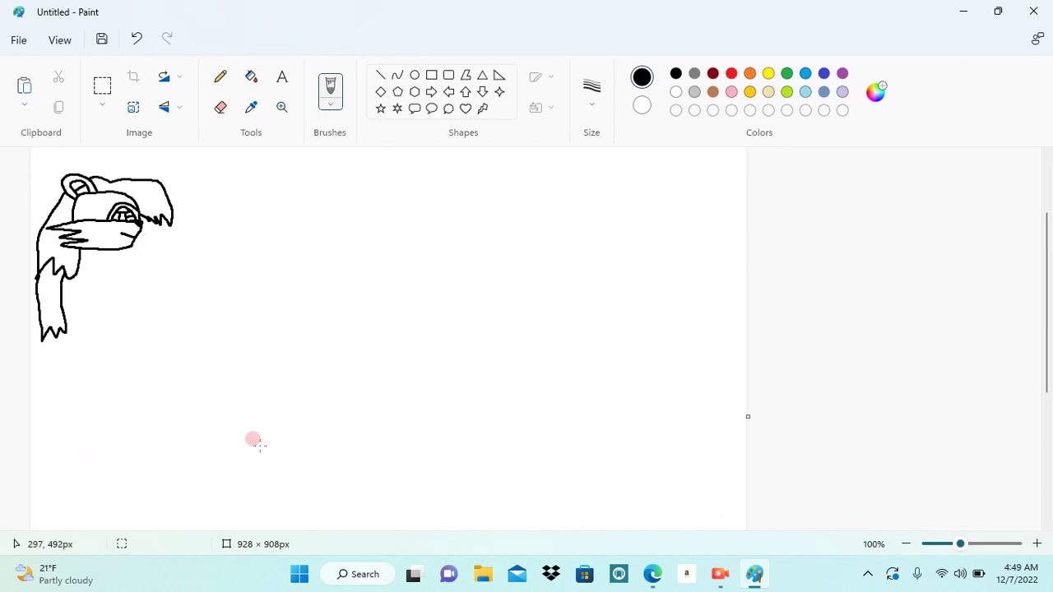
key(ctrl+z)
key(ctrl+z)
key(ctrl+z)
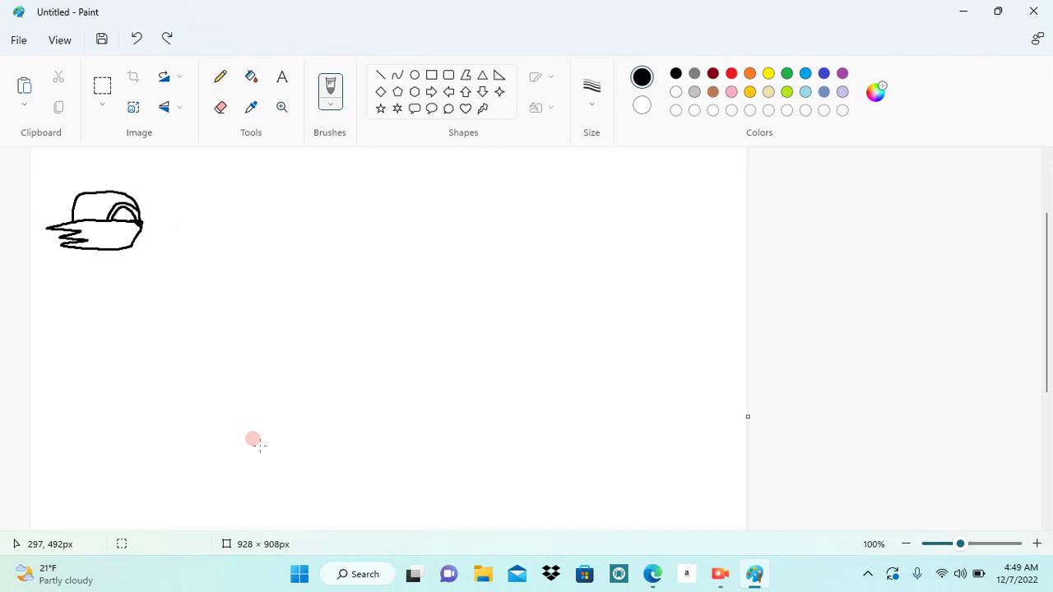
key(ctrl+z)
key(ctrl+z)
key(ctrl+z)
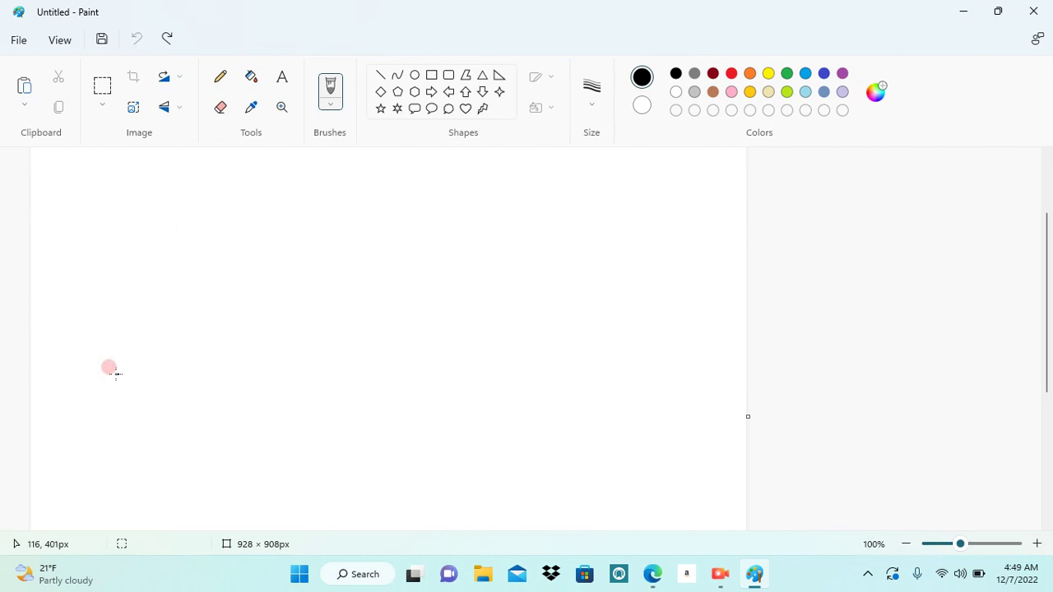
Draw a new side-view muzzle with three large cheek spikes, a raised snout and a filled black nose
click(1036, 544)
click(1036, 544)
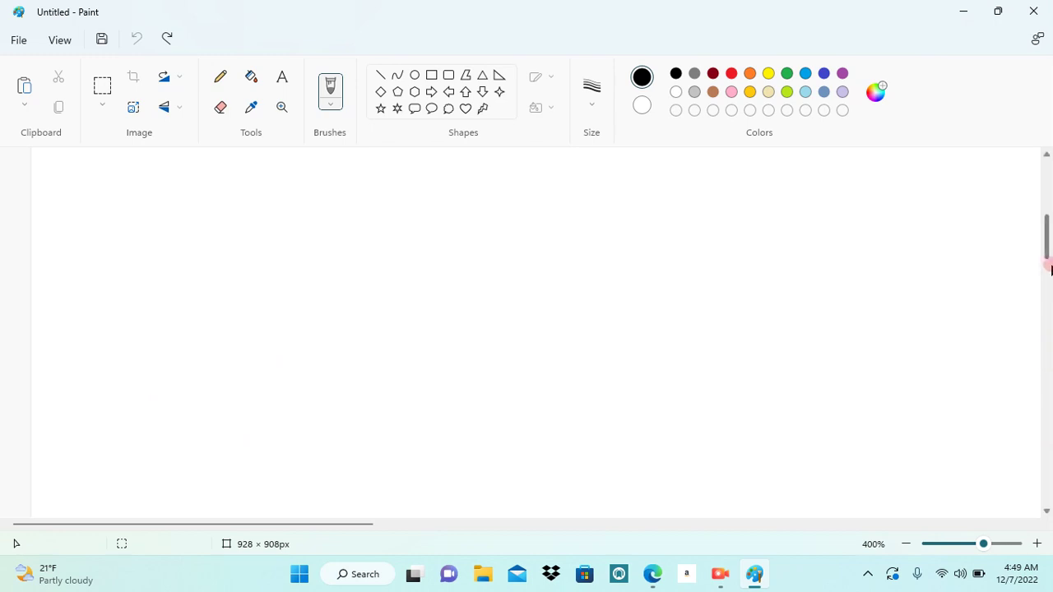
drag(1046, 252, 1047, 286)
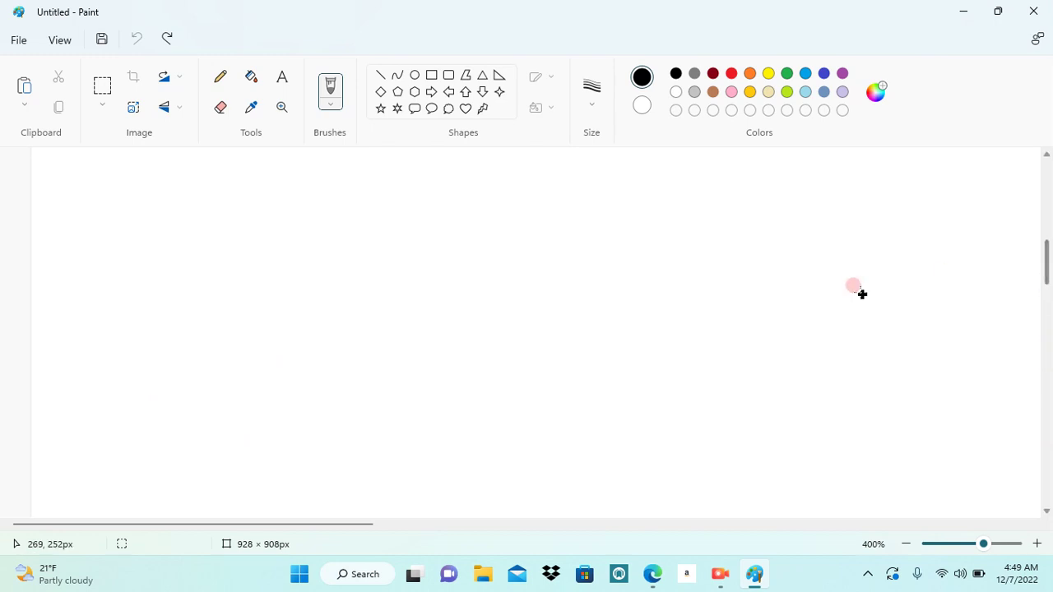
mouse_move(562, 333)
mouse_down()
mouse_move(392, 309)
mouse_move(299, 336)
mouse_move(460, 389)
mouse_move(307, 417)
mouse_move(426, 442)
mouse_move(321, 464)
mouse_move(462, 487)
mouse_move(612, 441)
mouse_move(669, 412)
mouse_move(677, 356)
mouse_move(657, 329)
mouse_move(614, 321)
mouse_move(559, 335)
mouse_move(624, 327)
mouse_move(661, 355)
mouse_up()
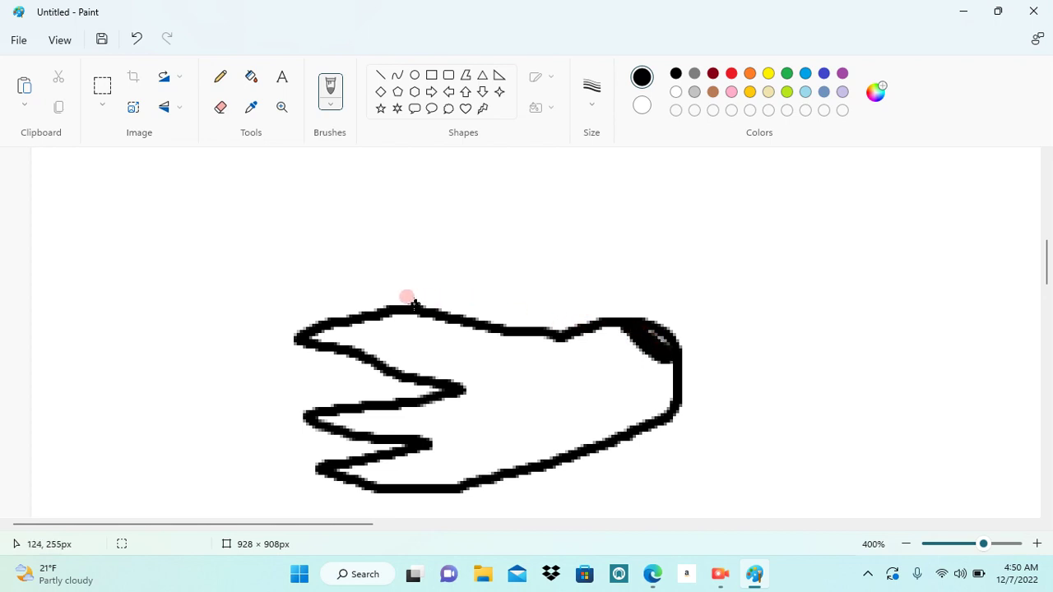
Draw the rounded head above the new muzzle and a double-arched eye with eyelid, pupil and iris lines
mouse_move(380, 305)
mouse_down()
mouse_move(392, 204)
mouse_move(461, 183)
mouse_move(528, 195)
mouse_move(597, 229)
mouse_move(631, 262)
mouse_move(648, 298)
mouse_move(650, 315)
mouse_move(620, 305)
mouse_move(580, 254)
mouse_move(545, 267)
mouse_move(516, 326)
mouse_move(506, 284)
mouse_move(521, 262)
mouse_move(560, 238)
mouse_move(599, 243)
mouse_up()
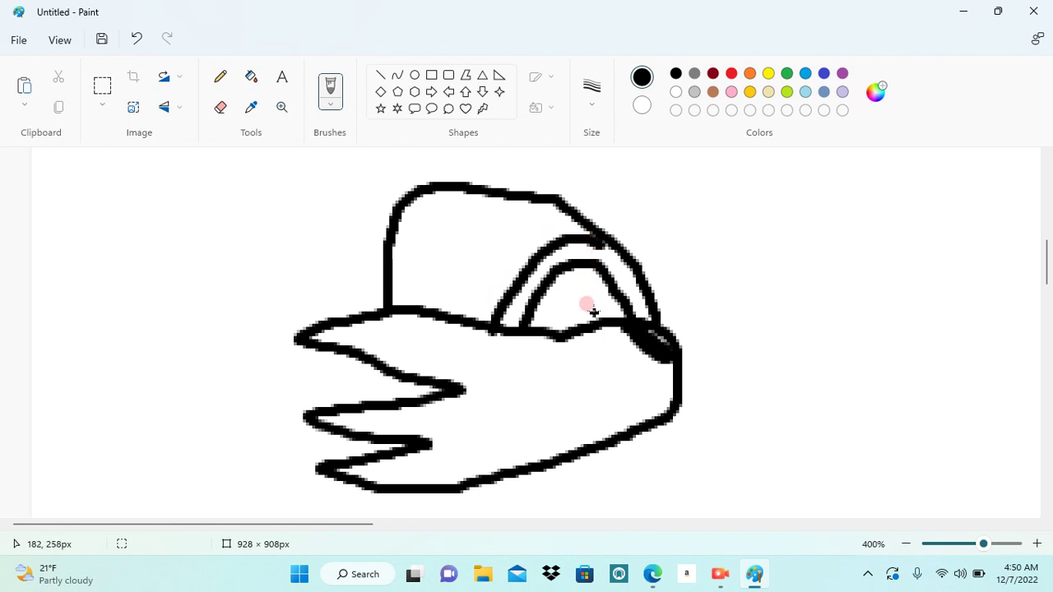
mouse_move(590, 323)
mouse_down()
mouse_move(592, 292)
mouse_move(601, 292)
mouse_move(536, 296)
mouse_move(598, 318)
mouse_move(589, 306)
mouse_move(618, 309)
mouse_move(553, 295)
mouse_move(556, 323)
mouse_up()
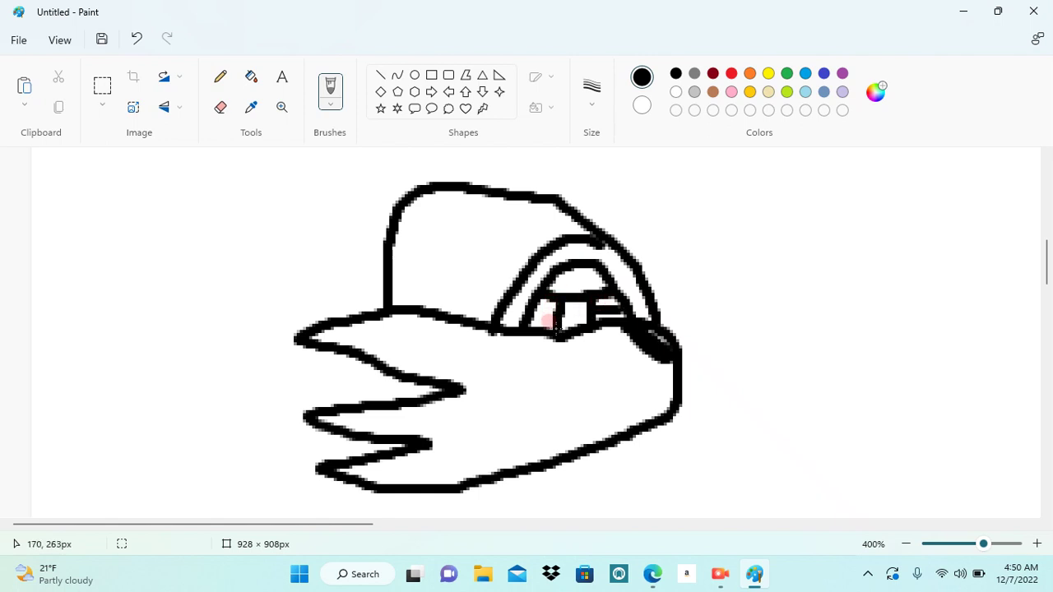
Add a short mouth line below the nose and a drip-shaped marking hanging beneath the eye
drag(675, 385, 595, 388)
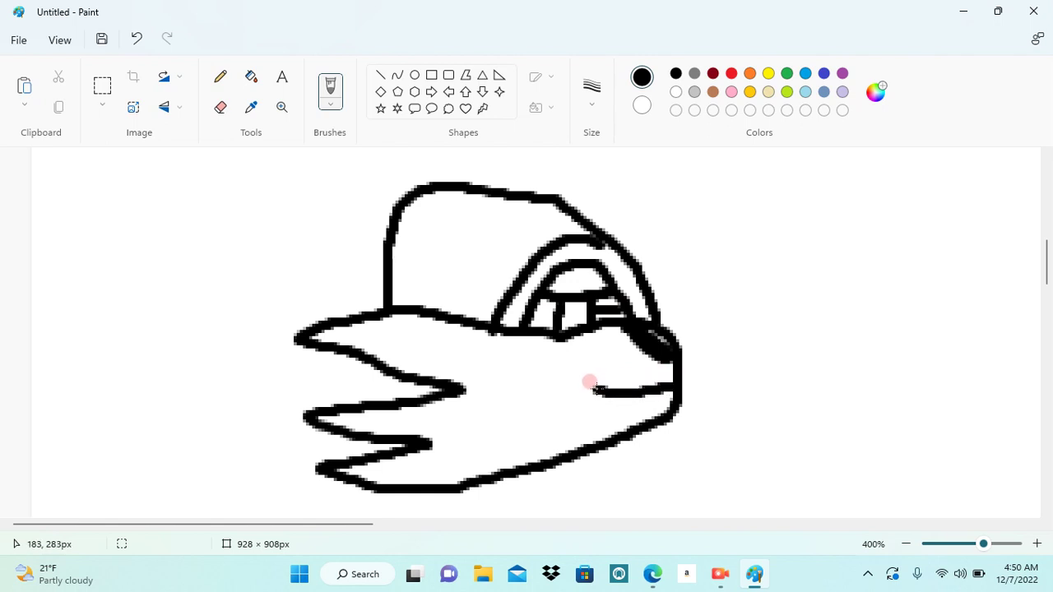
mouse_move(518, 326)
mouse_down()
mouse_move(529, 390)
mouse_move(548, 388)
mouse_move(561, 357)
mouse_move(599, 349)
mouse_up()
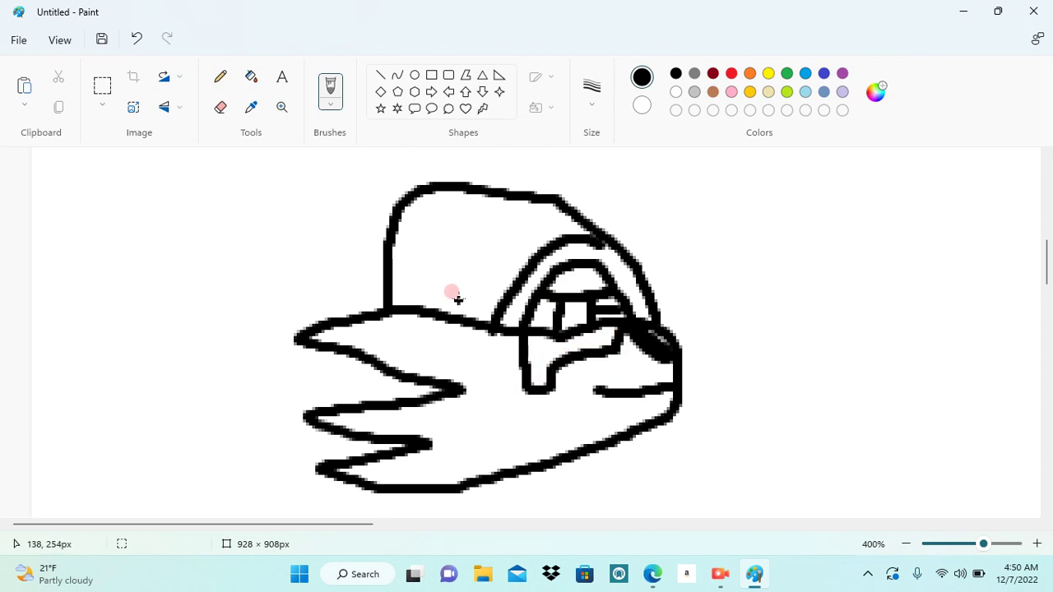
mouse_move(1045, 273)
mouse_down()
mouse_move(1045, 226)
mouse_move(1044, 265)
mouse_up()
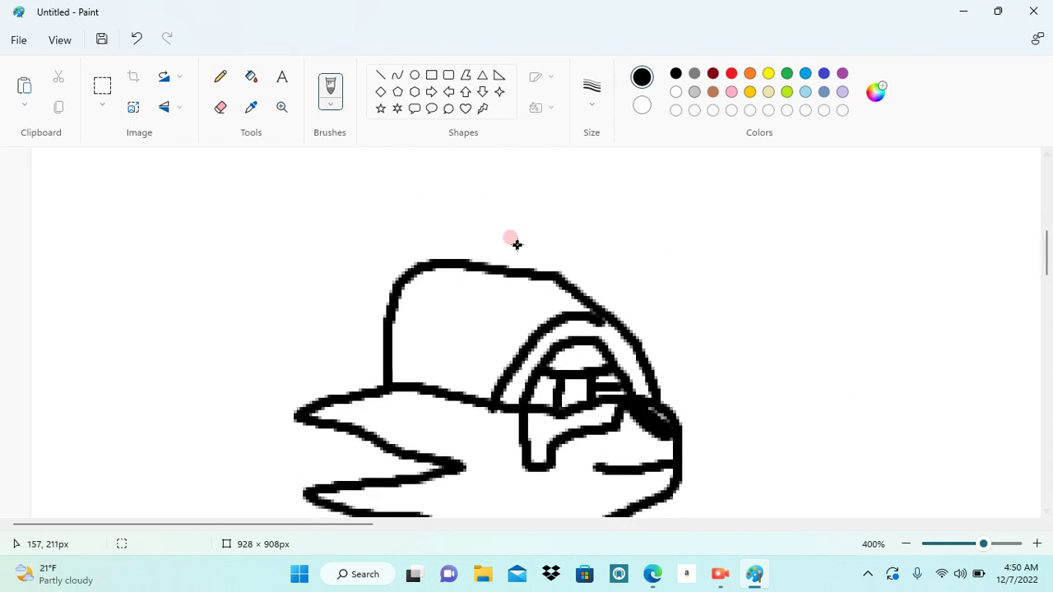
Draw a pointed ear with inner lines, and hair with a swept jagged fringe and long spiky locks behind the head
mouse_move(429, 261)
mouse_down()
mouse_move(326, 219)
mouse_move(330, 301)
mouse_move(351, 323)
mouse_move(386, 321)
mouse_move(347, 296)
mouse_move(341, 266)
mouse_move(362, 255)
mouse_move(394, 267)
mouse_move(359, 284)
mouse_up()
mouse_move(356, 220)
mouse_down()
mouse_move(404, 198)
mouse_move(709, 220)
mouse_move(769, 282)
mouse_move(791, 332)
mouse_move(793, 409)
mouse_move(745, 376)
mouse_move(751, 404)
mouse_move(708, 352)
mouse_move(721, 405)
mouse_move(692, 371)
mouse_move(695, 395)
mouse_move(648, 369)
mouse_up()
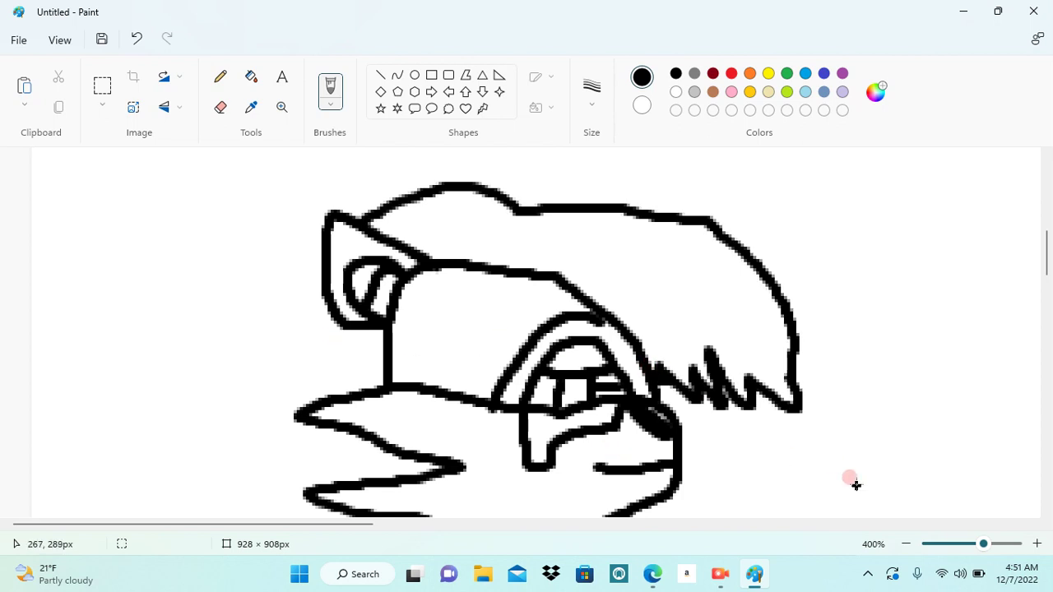
click(905, 544)
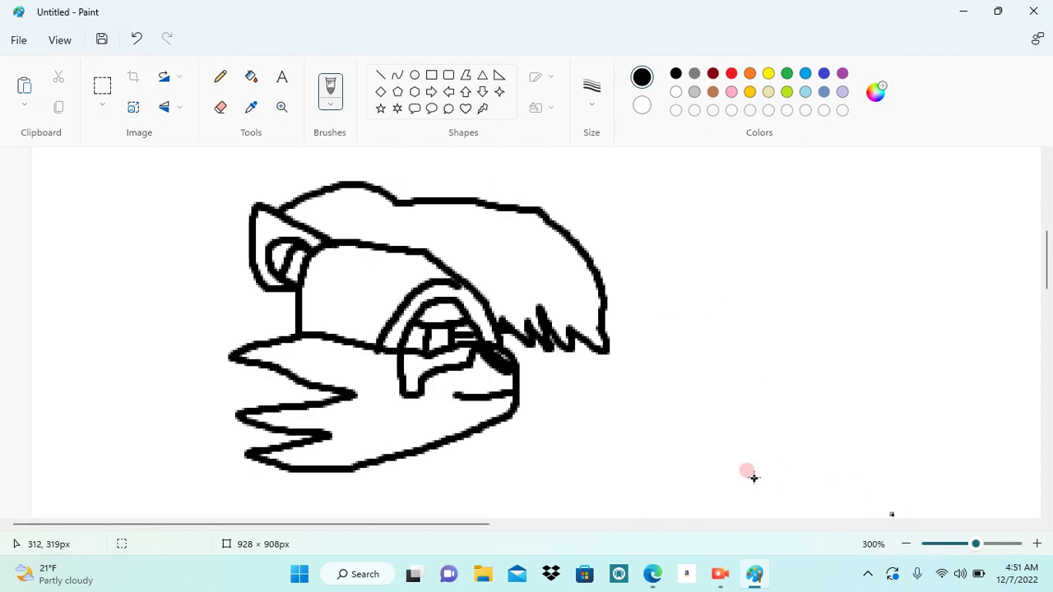
click(900, 544)
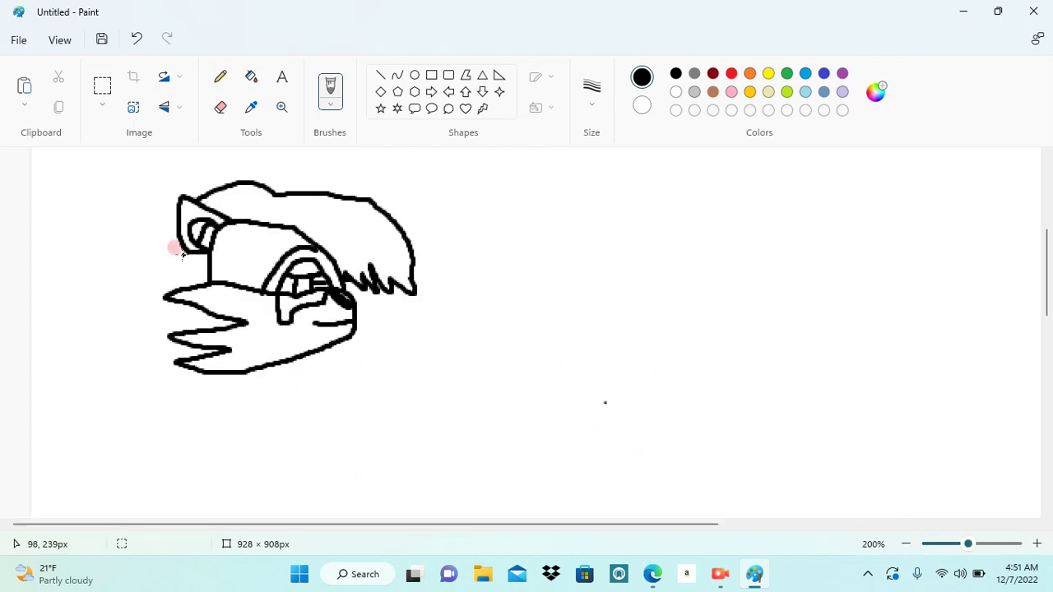
mouse_move(181, 244)
mouse_down()
mouse_move(126, 357)
mouse_move(64, 400)
mouse_move(124, 401)
mouse_move(104, 446)
mouse_move(148, 426)
mouse_move(149, 456)
mouse_move(176, 435)
mouse_move(185, 476)
mouse_move(217, 441)
mouse_move(216, 402)
mouse_up()
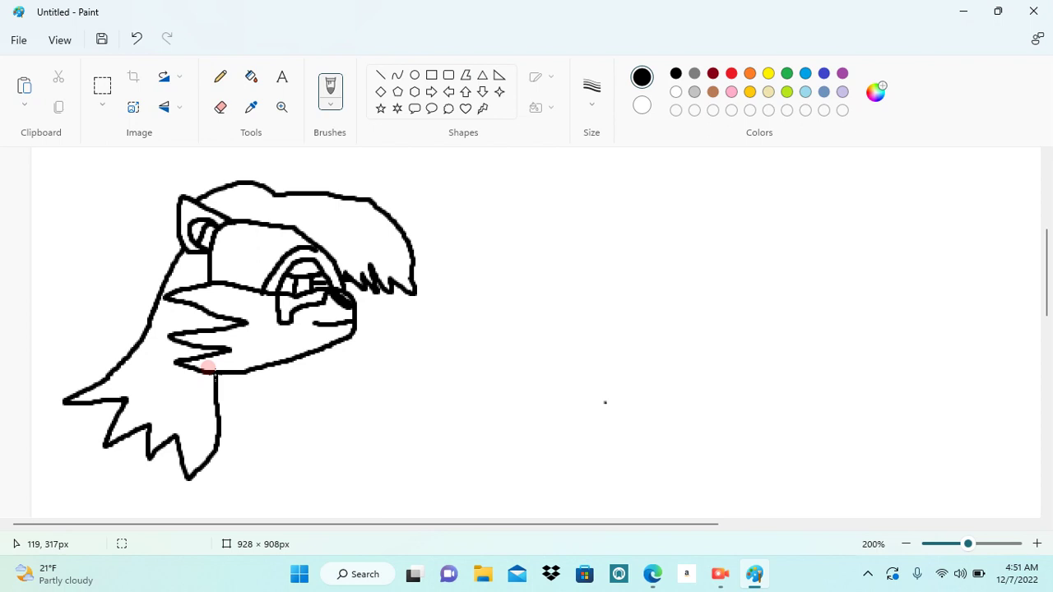
Thicken the forehead line above the eye and draw a short neck below the muzzle
click(314, 247)
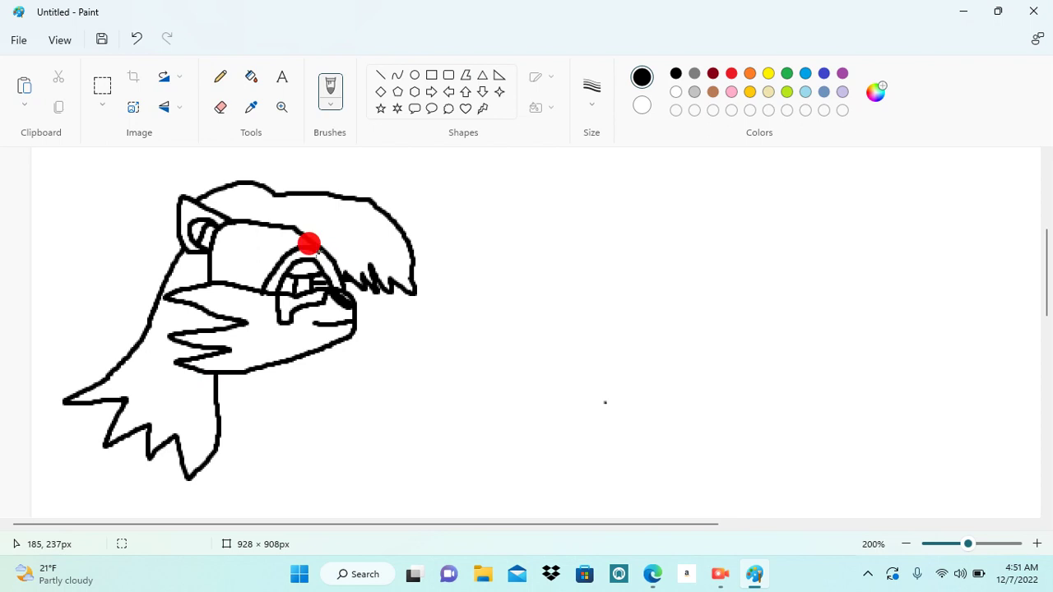
mouse_move(337, 268)
mouse_down()
mouse_move(338, 284)
mouse_move(279, 353)
mouse_move(238, 375)
mouse_move(239, 390)
mouse_move(300, 387)
mouse_up()
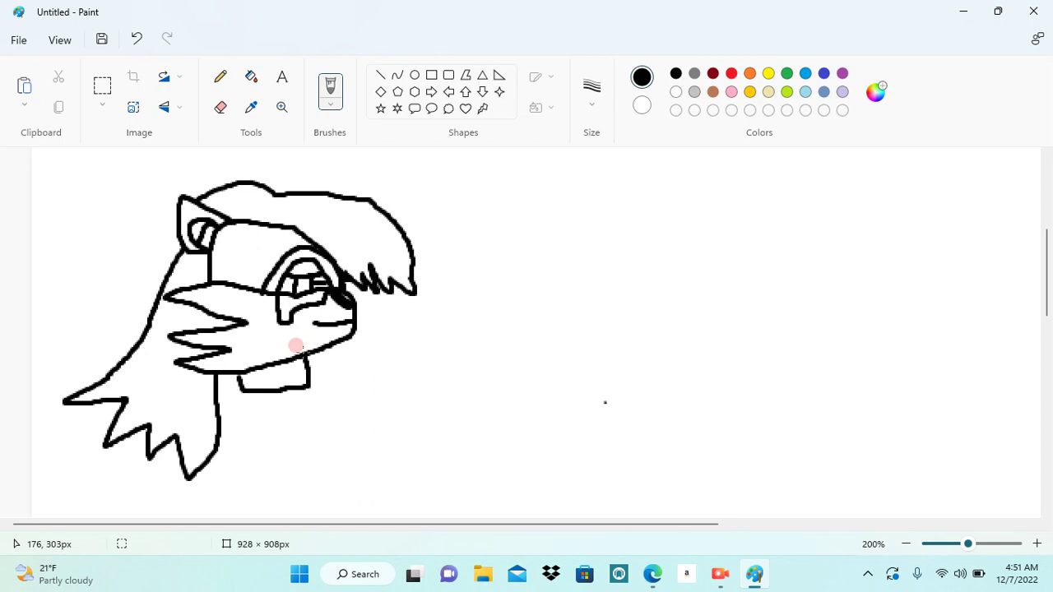
Draw the torso outline below the neck with a protruding chest, a narrower waist and a large rounded hip
click(917, 546)
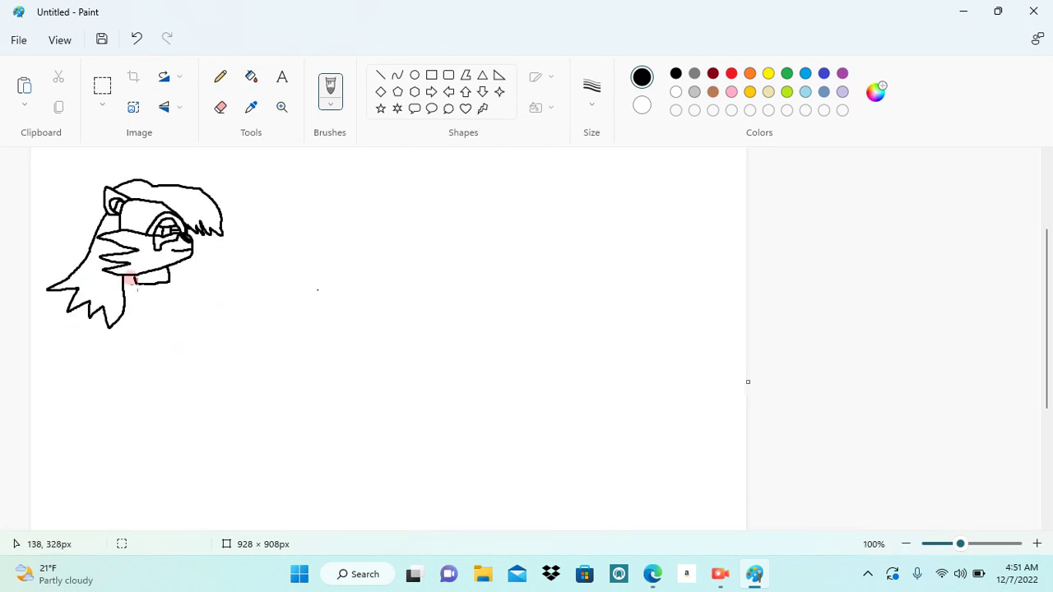
click(130, 279)
mouse_move(129, 370)
mouse_down()
mouse_move(104, 423)
mouse_move(123, 440)
mouse_move(182, 428)
mouse_move(199, 308)
mouse_up()
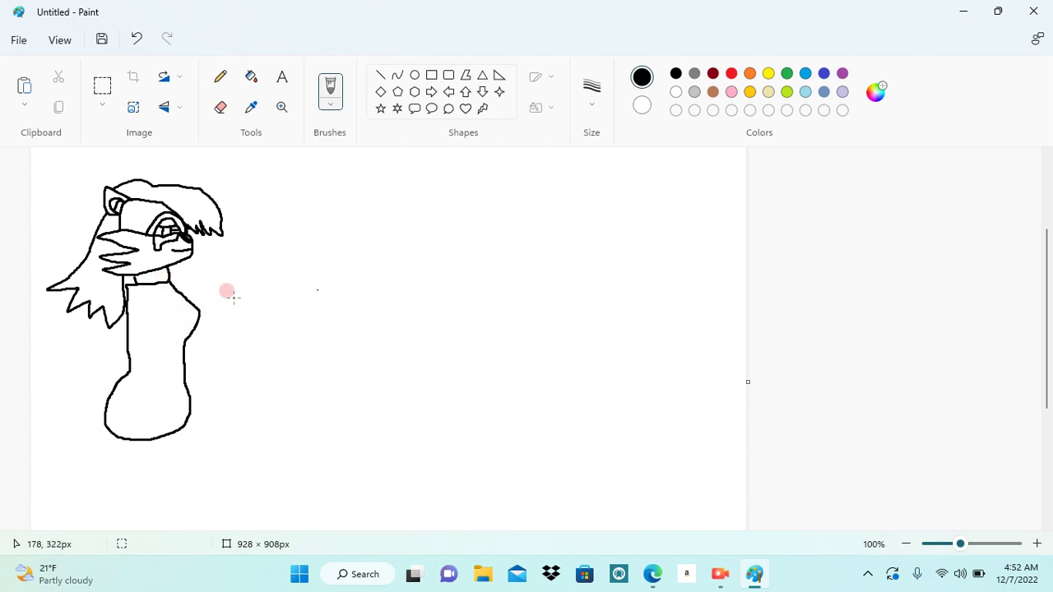
Darken the upper eyelid with black strokes and add eyelashes extending behind the eye
click(1038, 544)
click(1038, 544)
click(891, 327)
click(1038, 544)
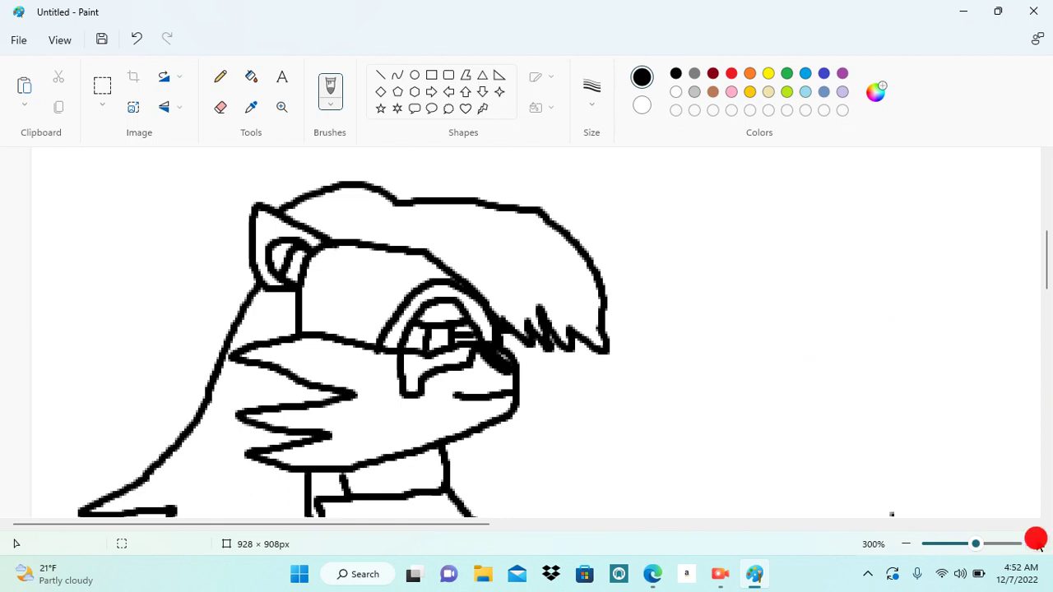
click(1038, 544)
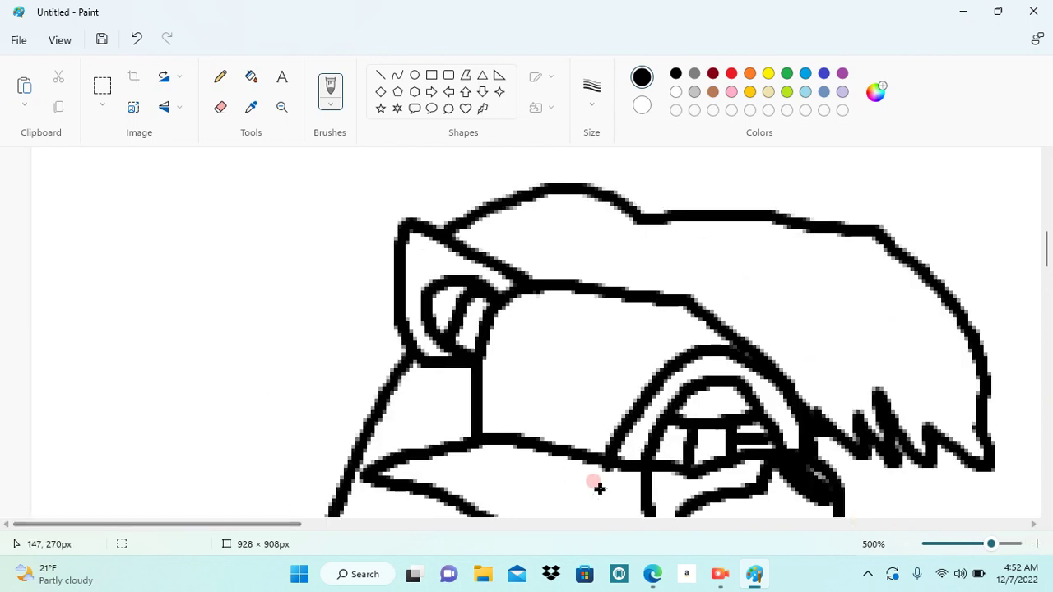
click(292, 523)
drag(292, 523, 366, 524)
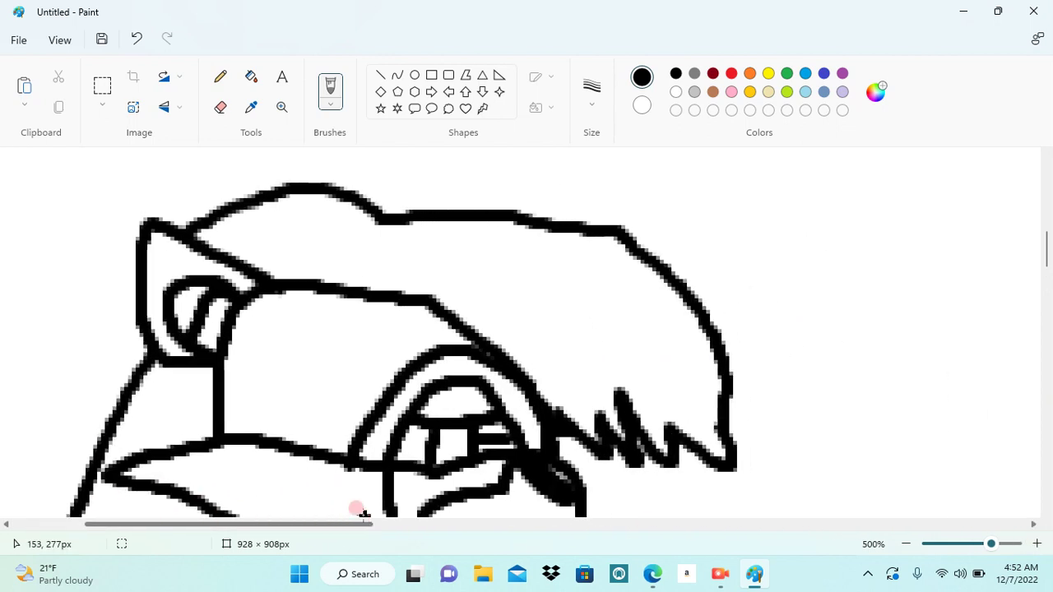
mouse_move(438, 428)
mouse_down()
mouse_move(437, 462)
mouse_move(433, 400)
mouse_move(442, 420)
mouse_move(460, 395)
mouse_move(466, 414)
mouse_move(478, 398)
mouse_move(477, 412)
mouse_move(437, 413)
mouse_move(358, 393)
mouse_move(410, 419)
mouse_move(359, 428)
mouse_up()
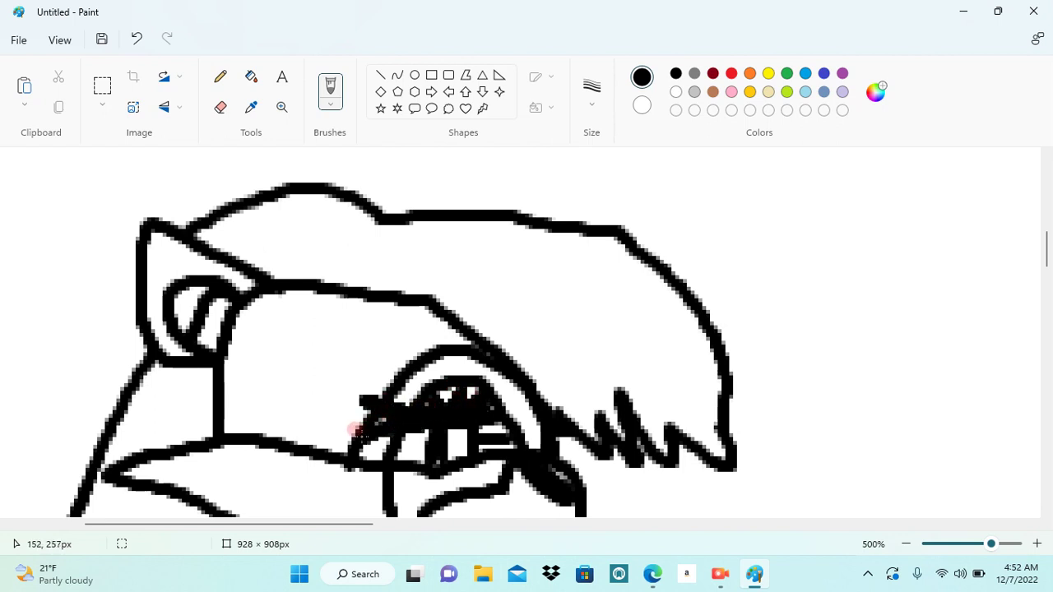
Draw a waistline across the torso and a second line below it that curves down the front of the hip
click(904, 544)
click(904, 544)
click(904, 543)
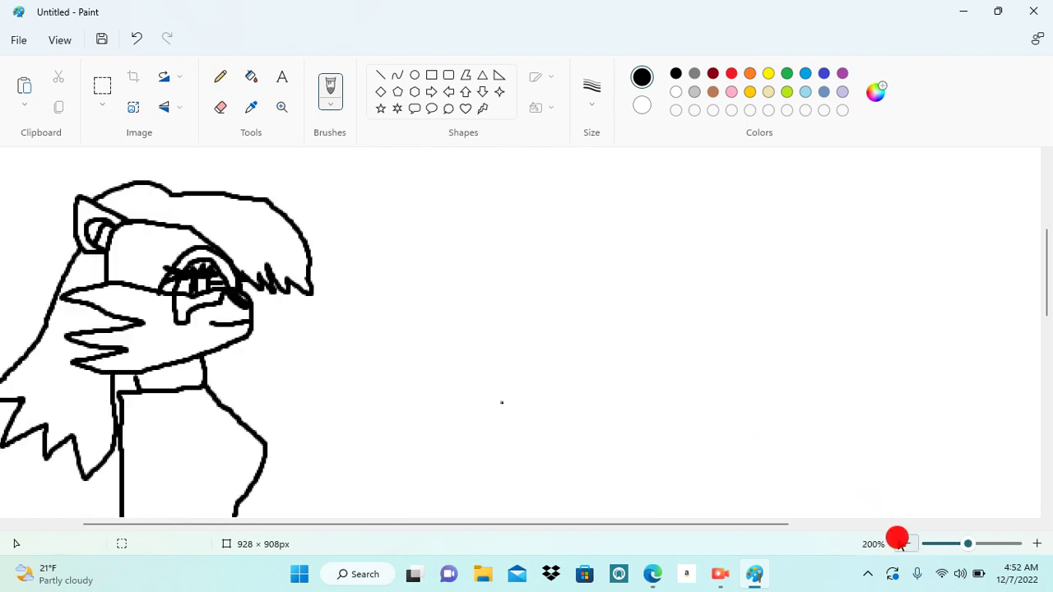
click(904, 544)
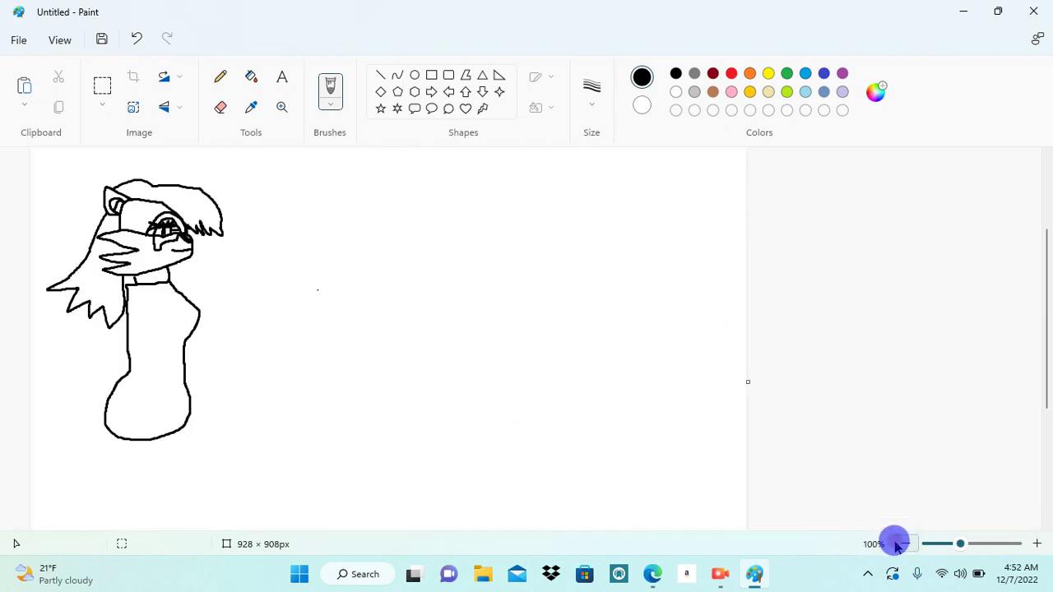
click(1037, 541)
click(1038, 541)
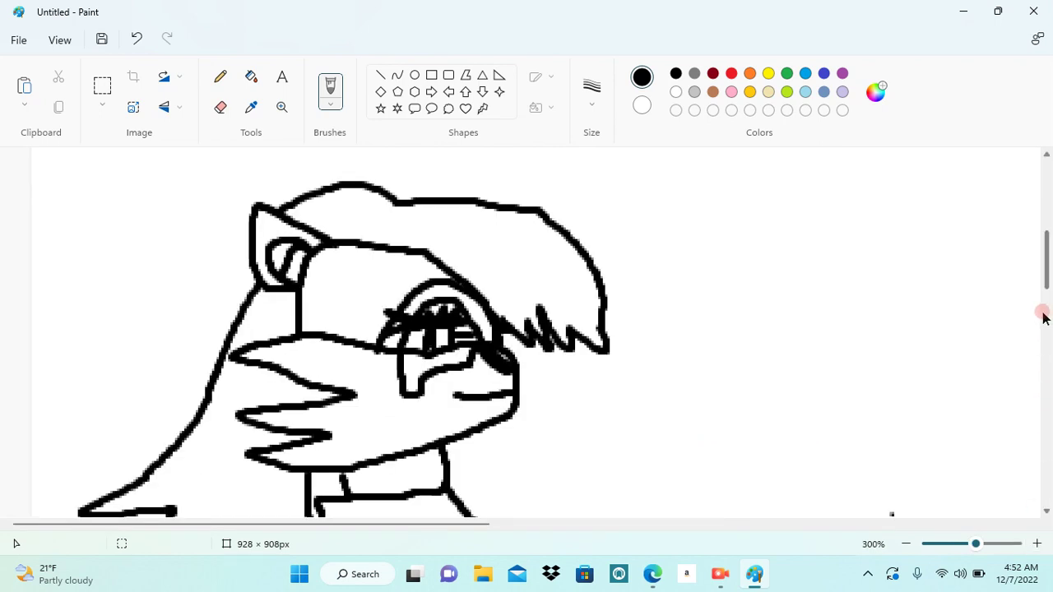
drag(1044, 275, 1044, 375)
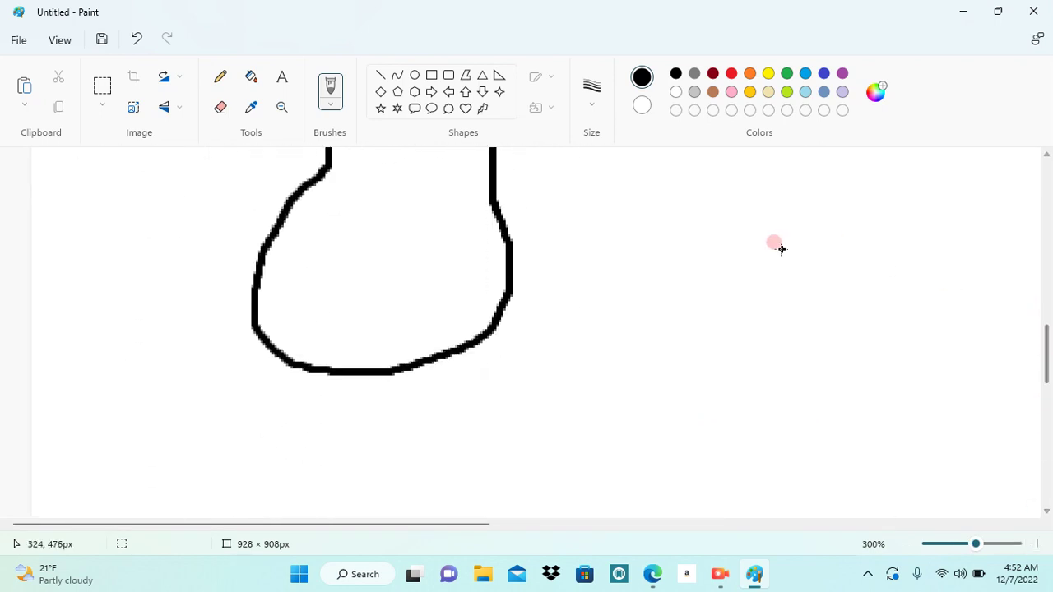
drag(329, 168, 487, 188)
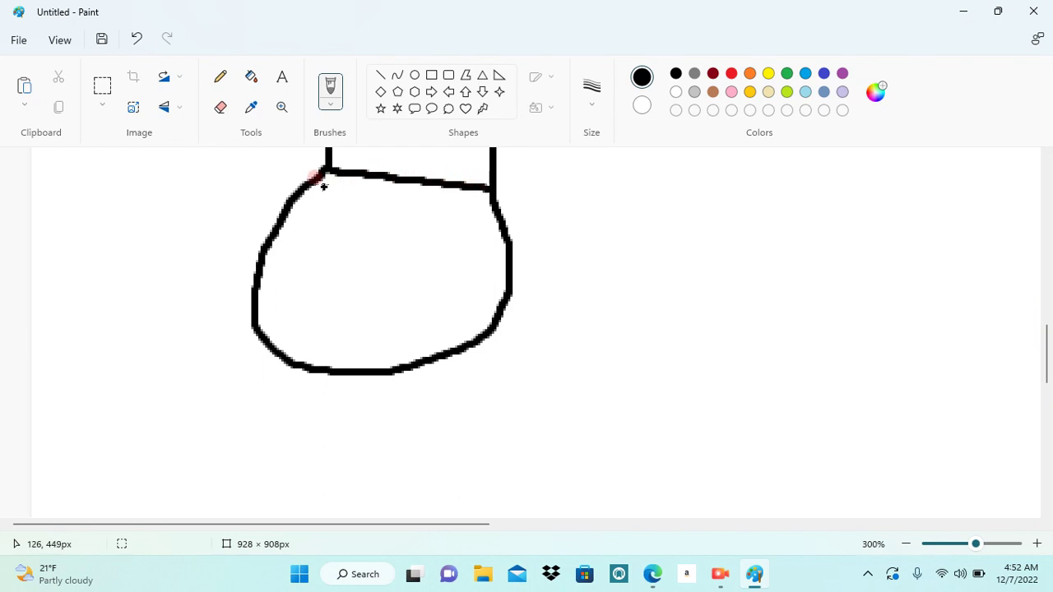
mouse_move(315, 181)
mouse_down()
mouse_move(456, 219)
mouse_move(487, 290)
mouse_up()
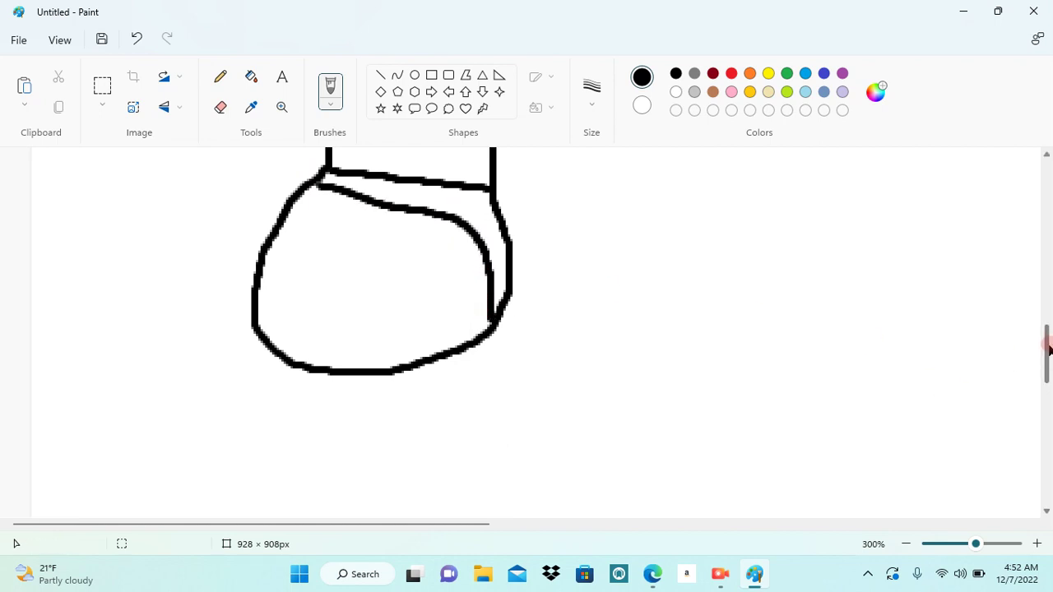
Draw a collar band with a short divider below the neck and a line curving from the back under the chest
drag(1045, 344, 1045, 287)
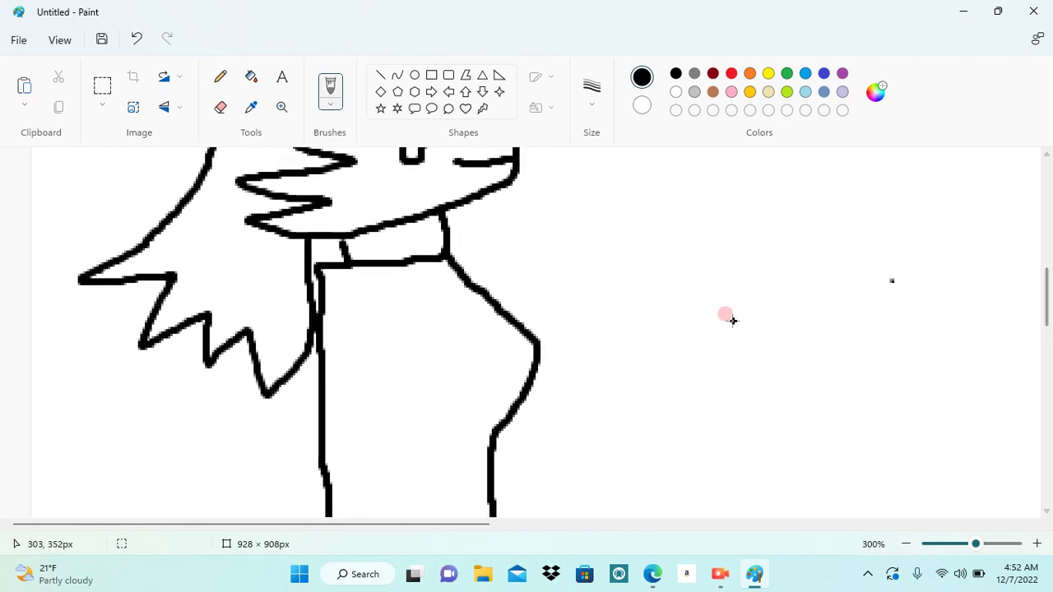
mouse_move(424, 257)
mouse_down()
mouse_move(439, 313)
mouse_move(487, 300)
mouse_move(319, 302)
mouse_move(313, 315)
mouse_move(423, 337)
mouse_move(466, 379)
mouse_move(487, 436)
mouse_up()
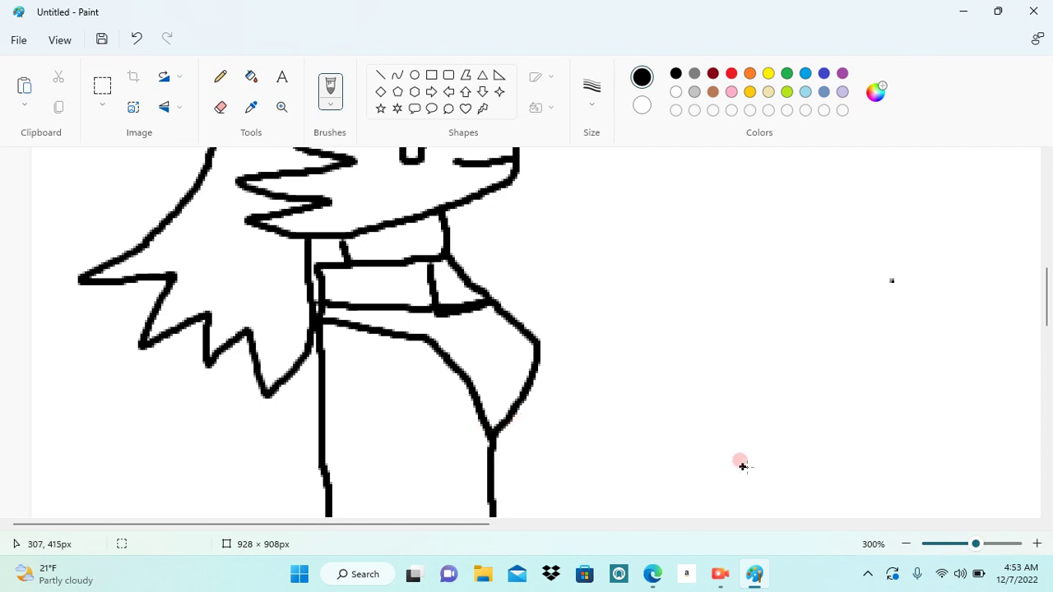
Draw a lengthwise line down the torso to the waist and a pointed tail with a zigzag tip marking behind it
click(905, 543)
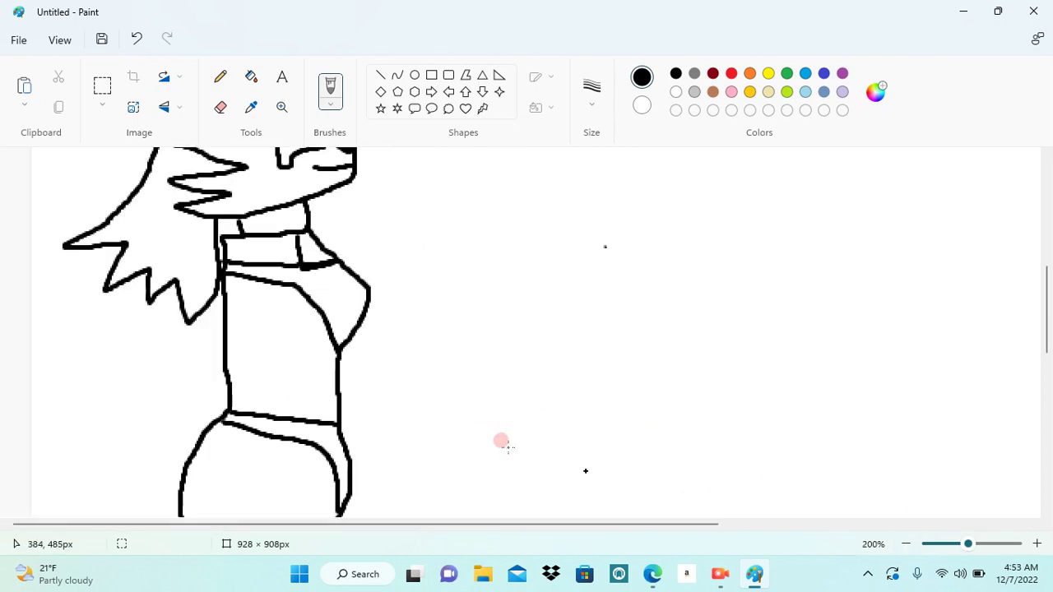
drag(293, 286, 295, 305)
mouse_move(302, 329)
mouse_down()
mouse_move(301, 423)
mouse_move(220, 399)
mouse_move(226, 371)
mouse_move(172, 343)
mouse_move(181, 377)
mouse_move(162, 378)
mouse_move(179, 400)
mouse_move(156, 408)
mouse_move(210, 412)
mouse_up()
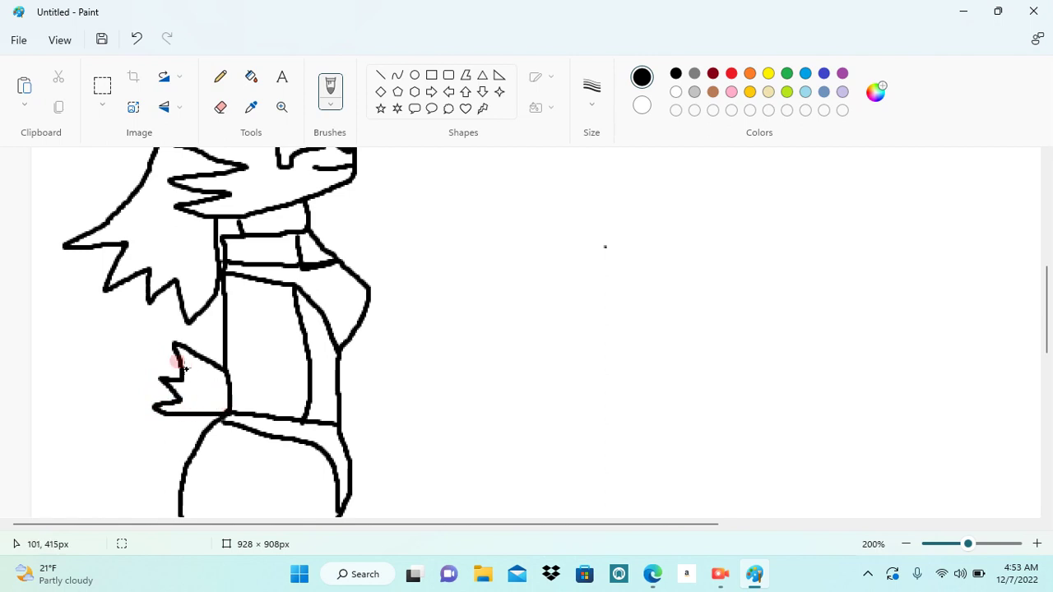
mouse_move(172, 348)
mouse_down()
mouse_move(129, 307)
mouse_move(137, 388)
mouse_move(154, 407)
mouse_up()
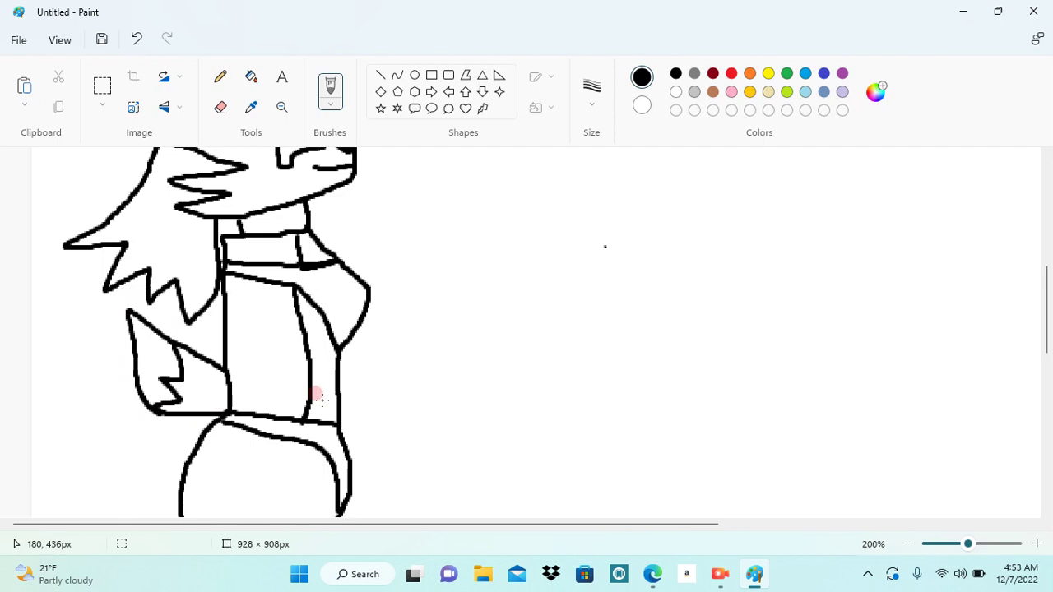
Draw a thick leg with a rounded end extending horizontally forward from the hip
click(906, 544)
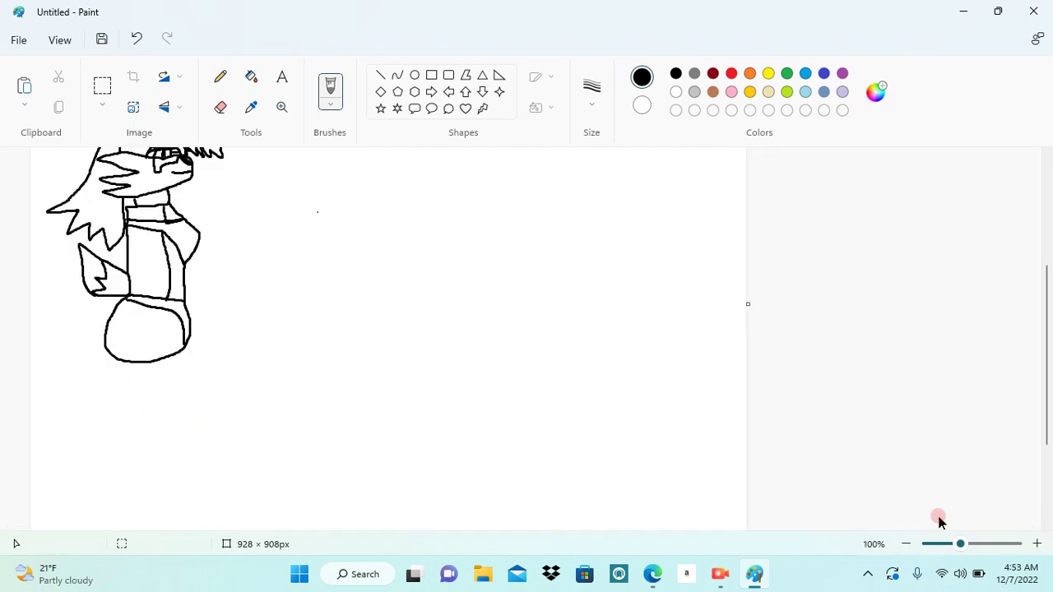
click(1037, 543)
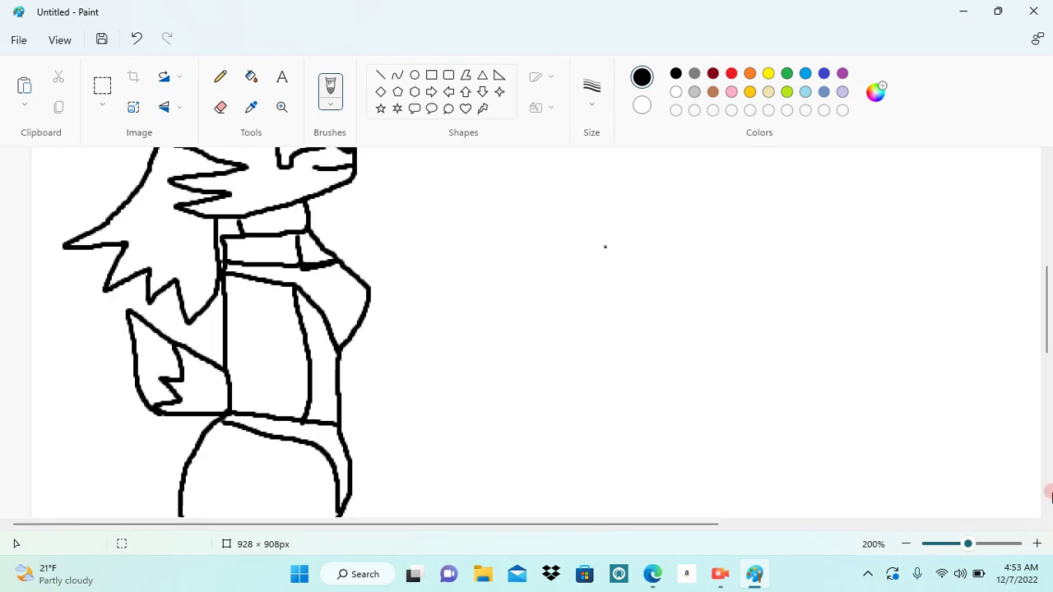
drag(1046, 346, 1046, 372)
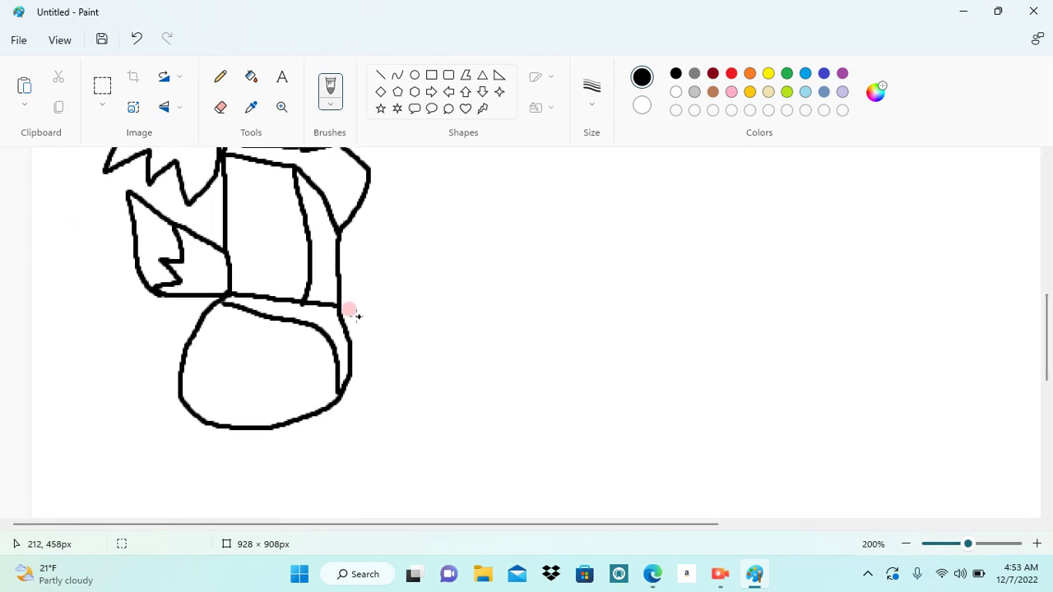
mouse_move(338, 306)
mouse_down()
mouse_move(486, 334)
mouse_move(529, 360)
mouse_move(524, 405)
mouse_move(500, 426)
mouse_move(291, 421)
mouse_up()
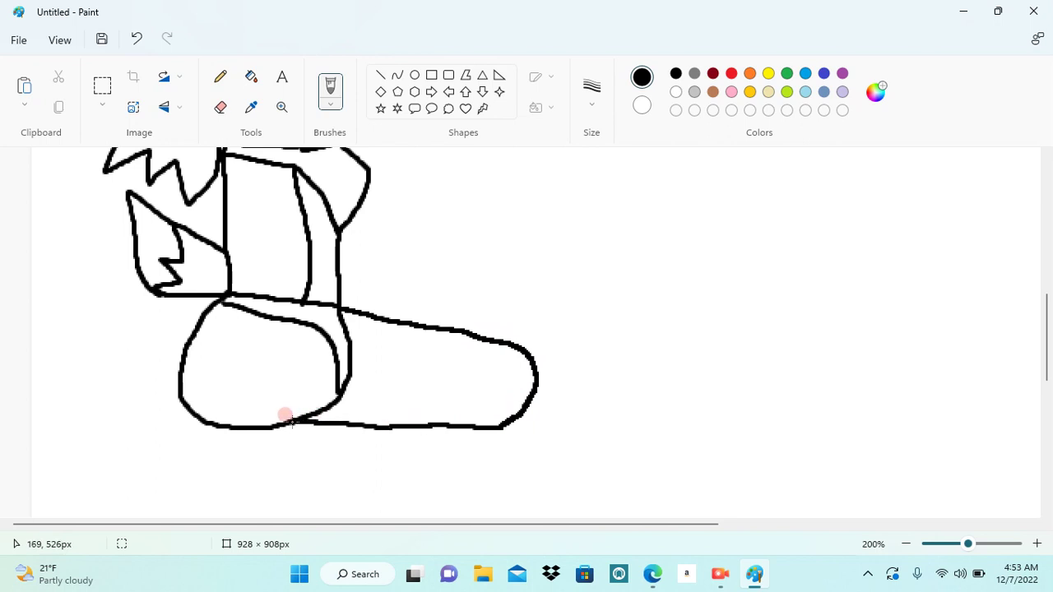
drag(292, 422, 304, 420)
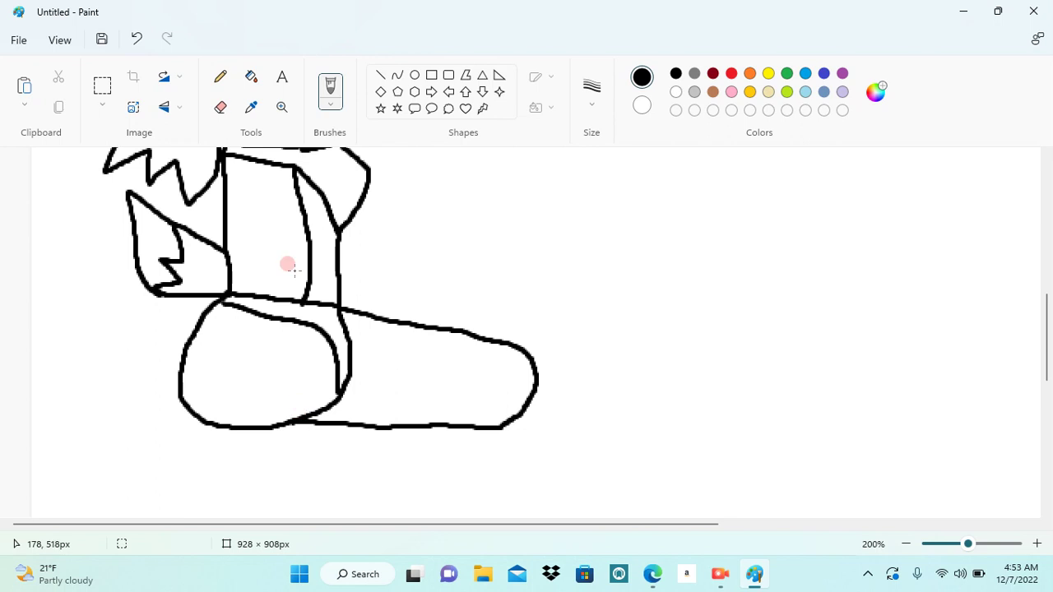
Erase the downward curve inside the hip and extend the lower waist line with the black brush to the front edge
click(221, 112)
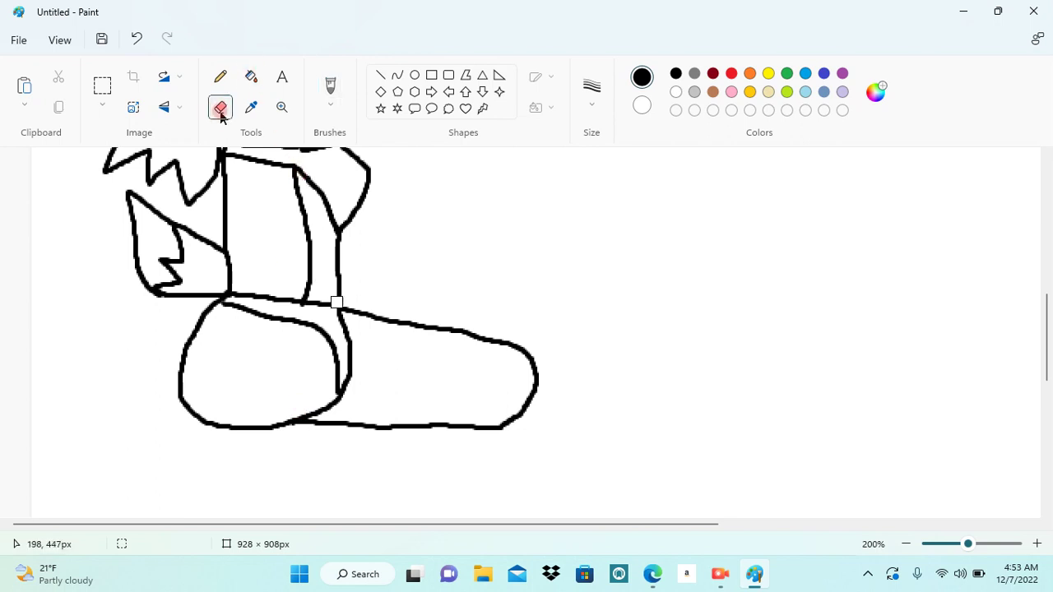
mouse_move(316, 334)
mouse_down()
mouse_move(337, 358)
mouse_move(335, 383)
mouse_move(318, 386)
mouse_up()
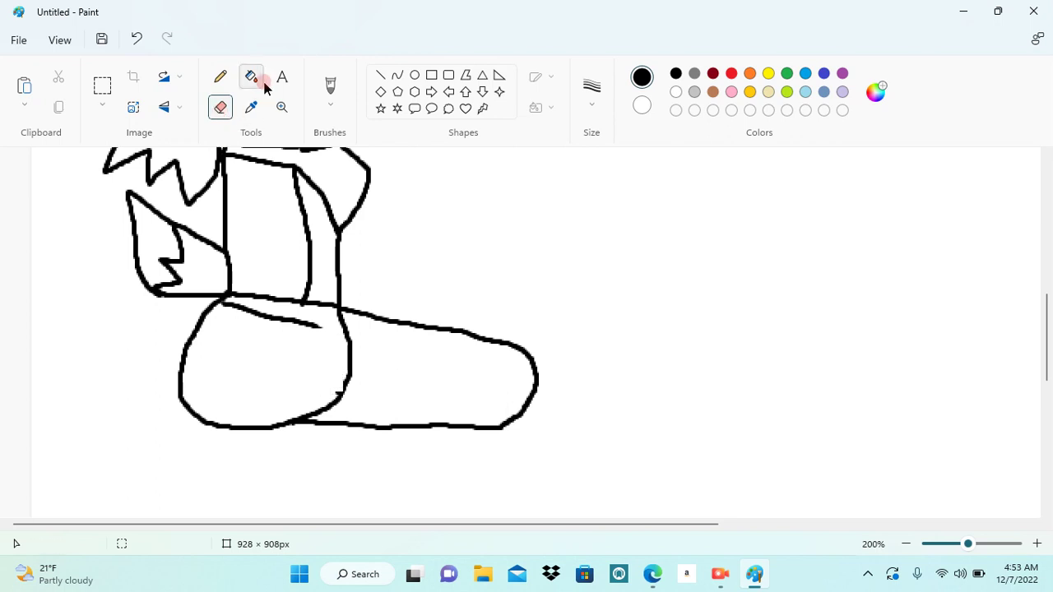
click(329, 86)
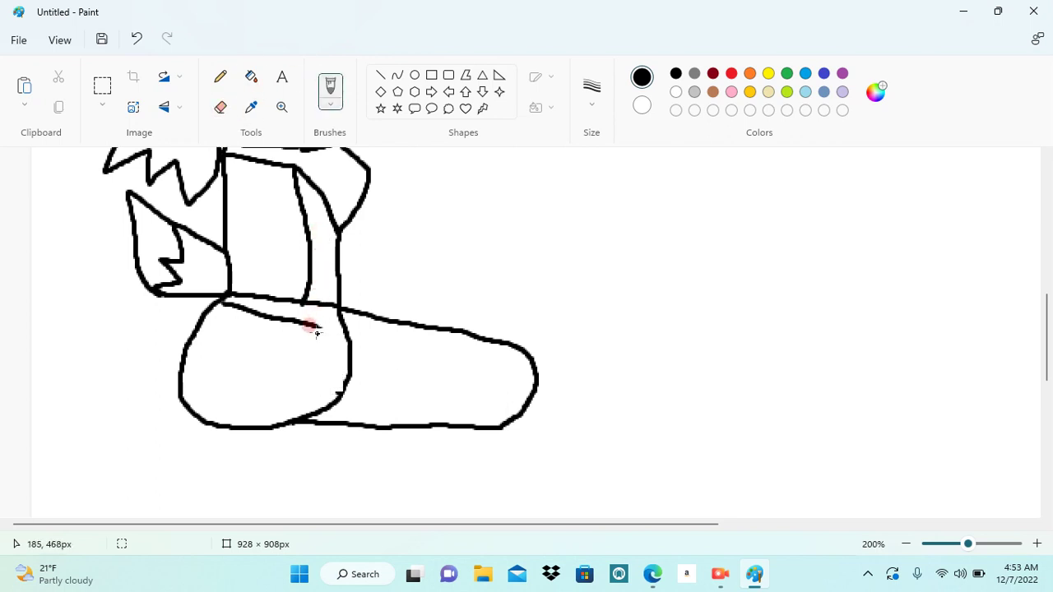
drag(303, 318, 330, 314)
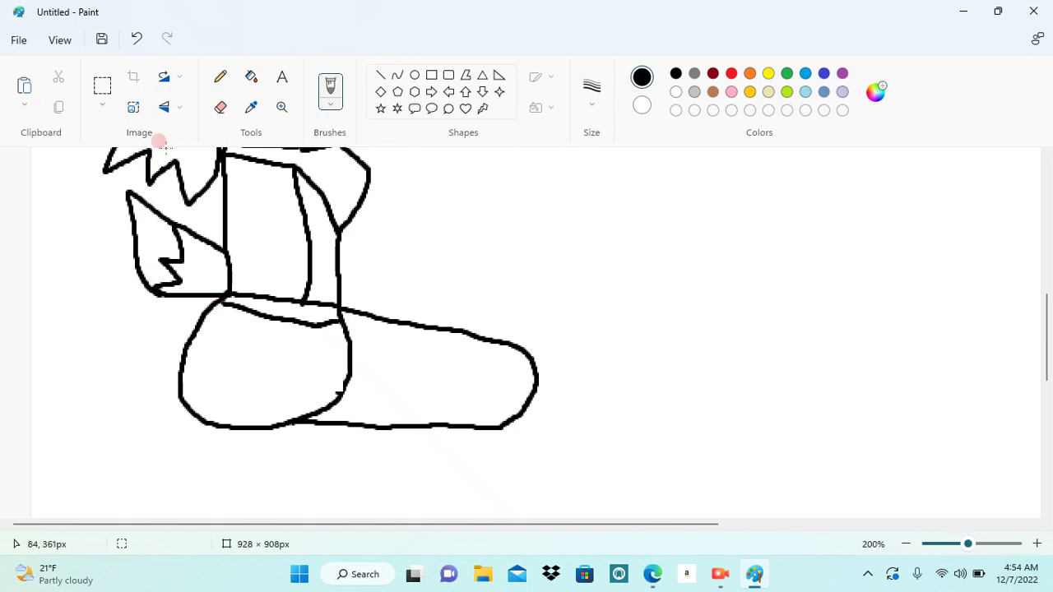
Erase the front hip outline inside the leg so the hip and leg form one shape
click(223, 107)
mouse_move(321, 409)
mouse_down()
mouse_move(351, 379)
mouse_move(344, 324)
mouse_up()
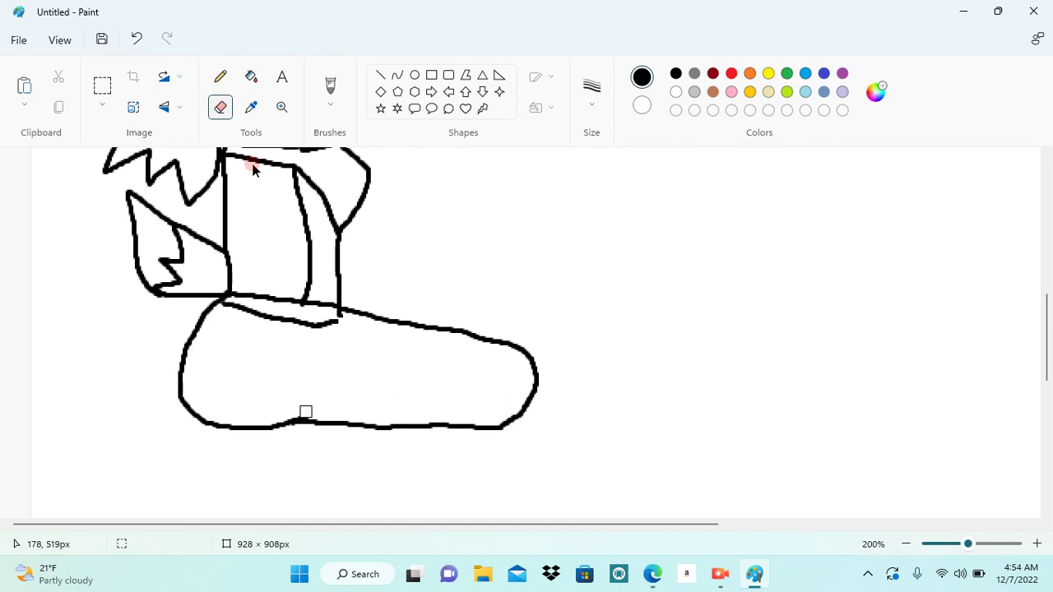
Close the front end of the waistband with the black brush and add a small divided loop beneath its rear end
click(330, 87)
drag(338, 328, 333, 304)
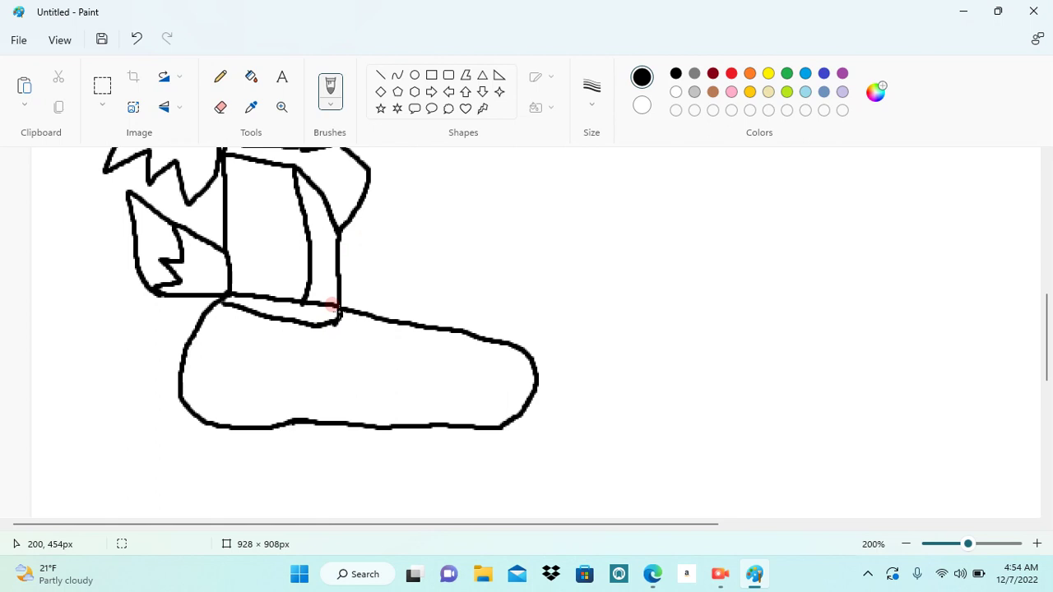
mouse_move(223, 303)
mouse_down()
mouse_move(225, 317)
mouse_move(205, 305)
mouse_move(235, 301)
mouse_move(223, 332)
mouse_up()
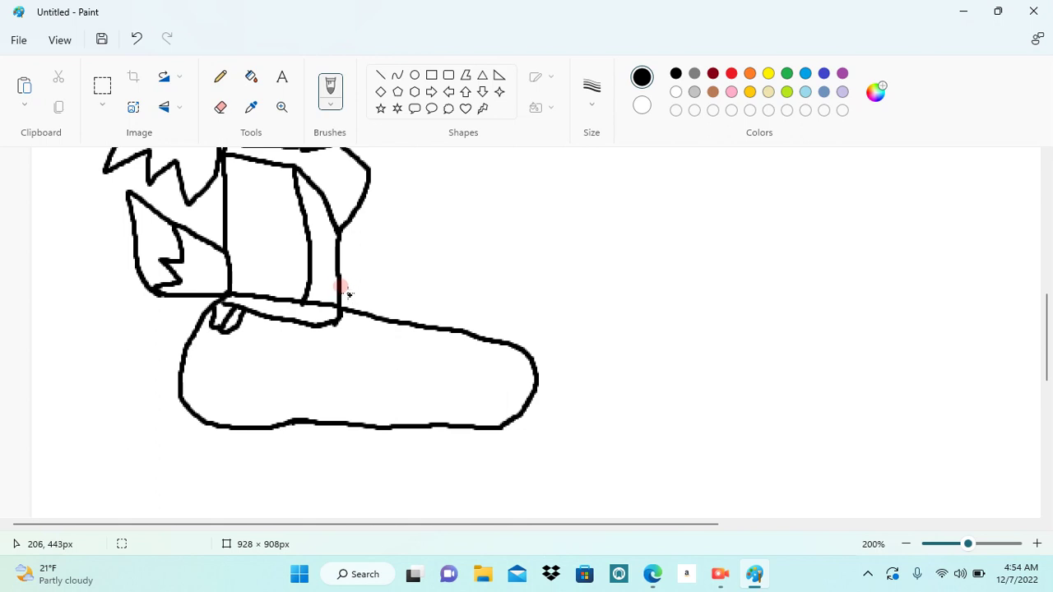
Draw the far thigh's upper edge from the jacket front to the knee and add a small dark wedge where they meet
mouse_move(340, 288)
mouse_down()
mouse_move(477, 319)
mouse_move(523, 351)
mouse_up()
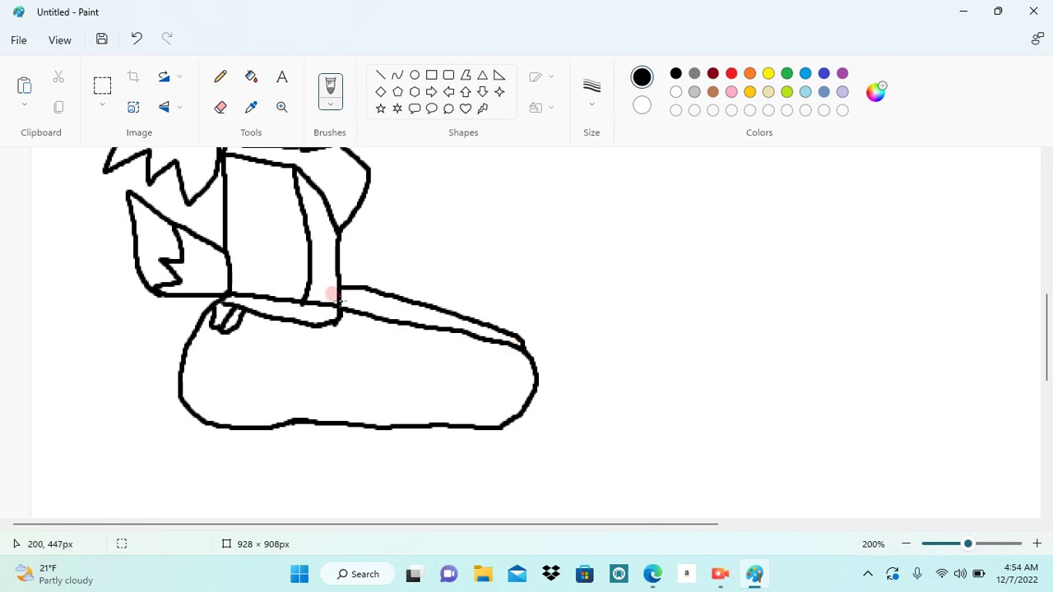
click(321, 272)
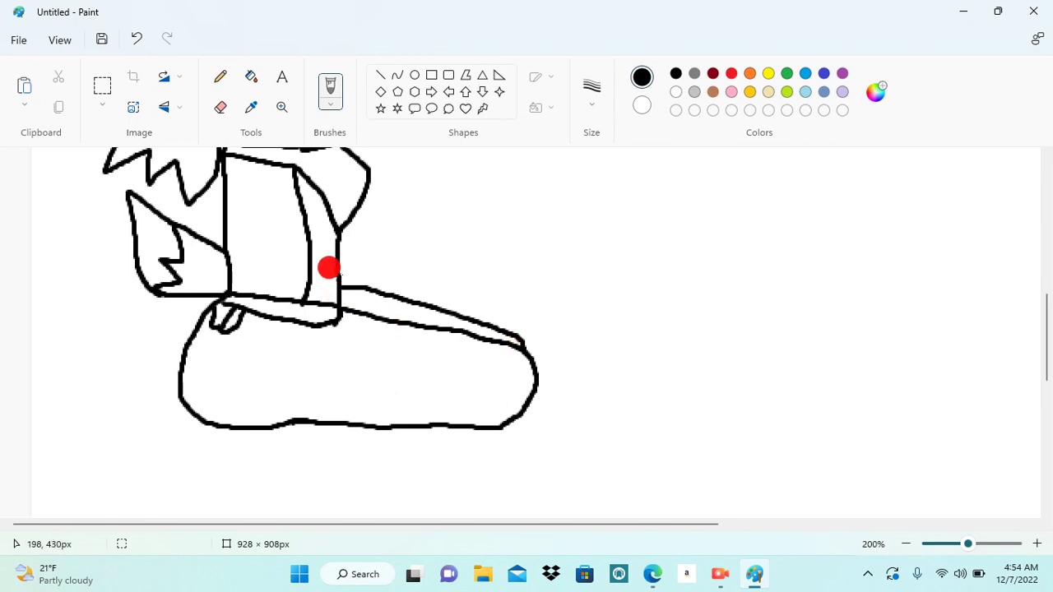
click(327, 282)
click(323, 272)
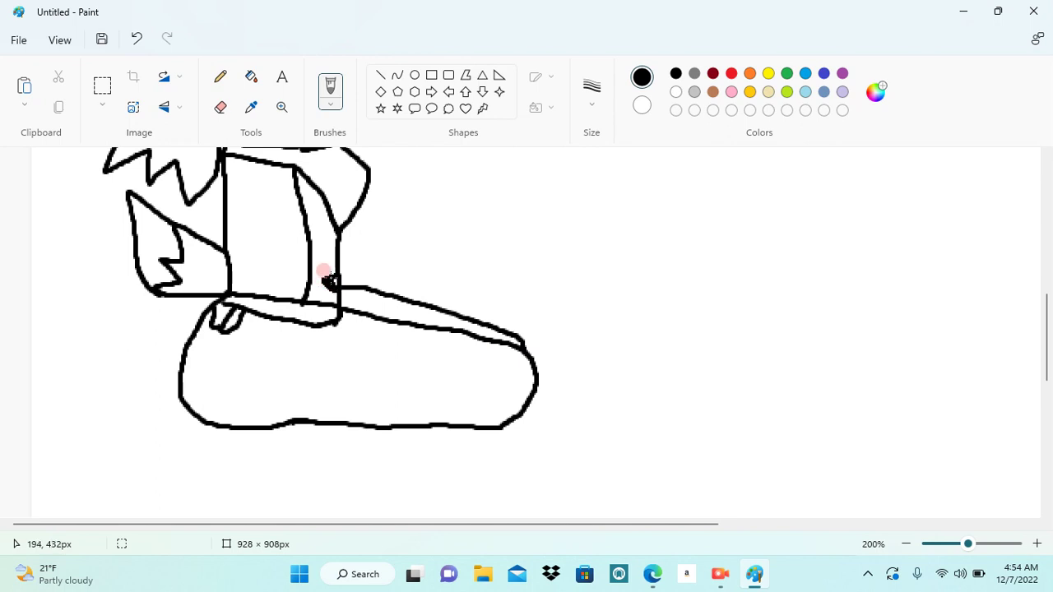
Add short slanted fold strokes near the upper and lower ends of the jacket's narrow front strip
click(314, 214)
drag(315, 214, 323, 234)
click(319, 282)
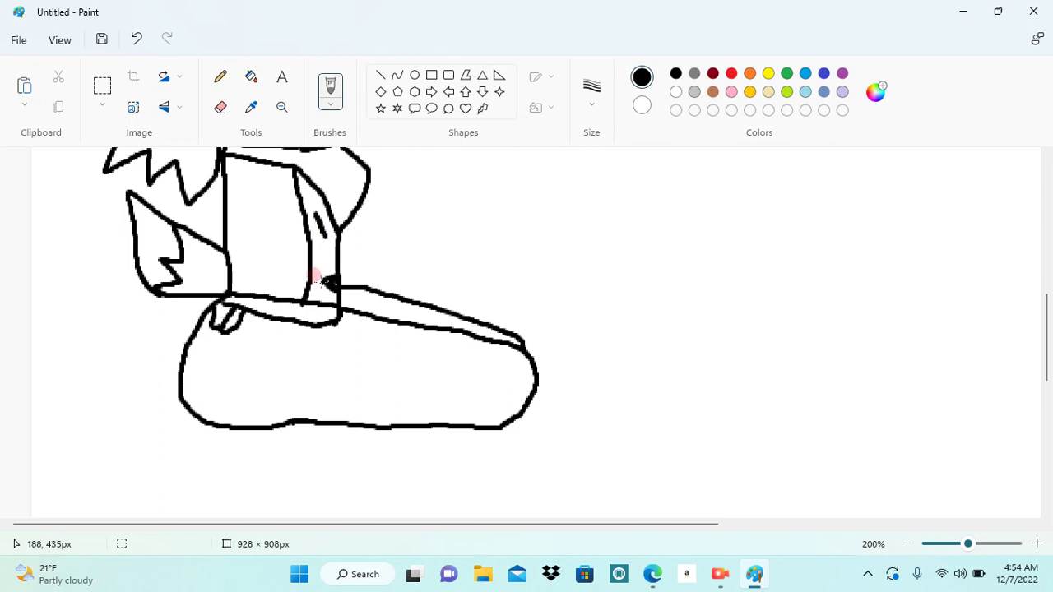
click(319, 293)
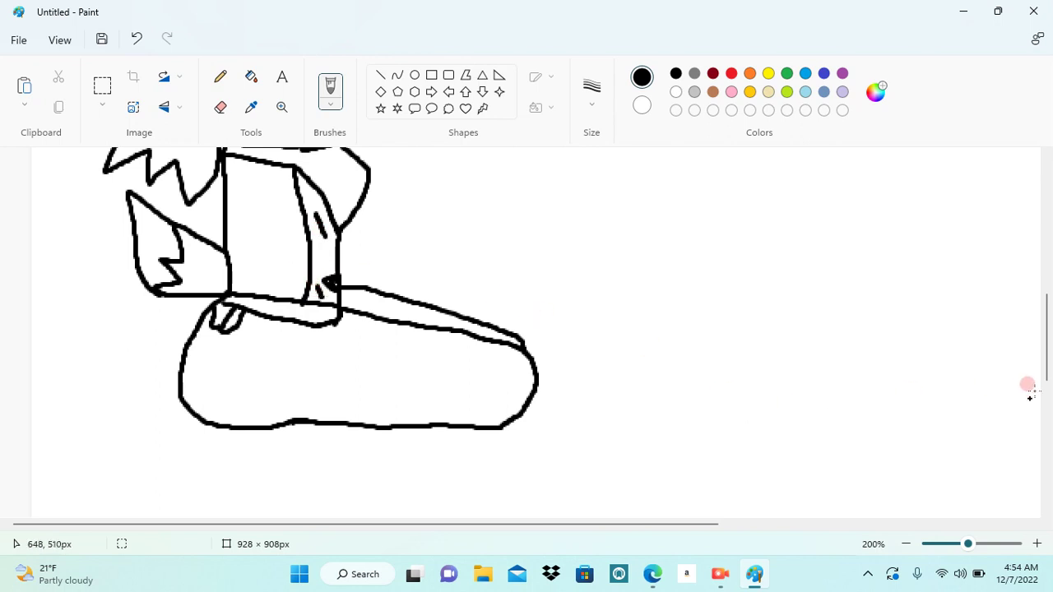
Draw a small loop divided by a vertical line beneath the rear end of the jacket's upper edge
drag(1046, 366, 604, 294)
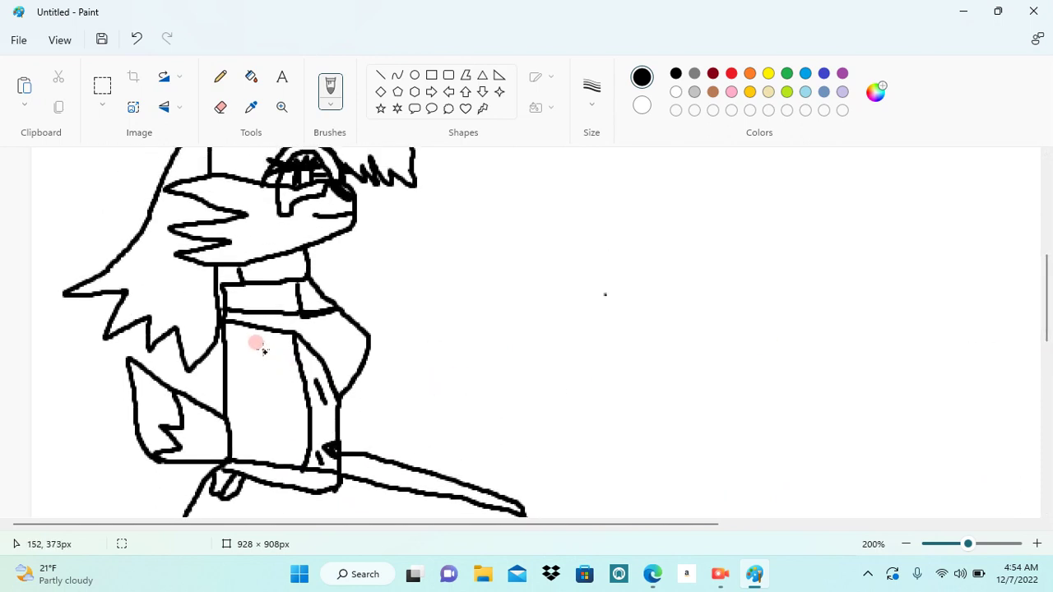
click(233, 321)
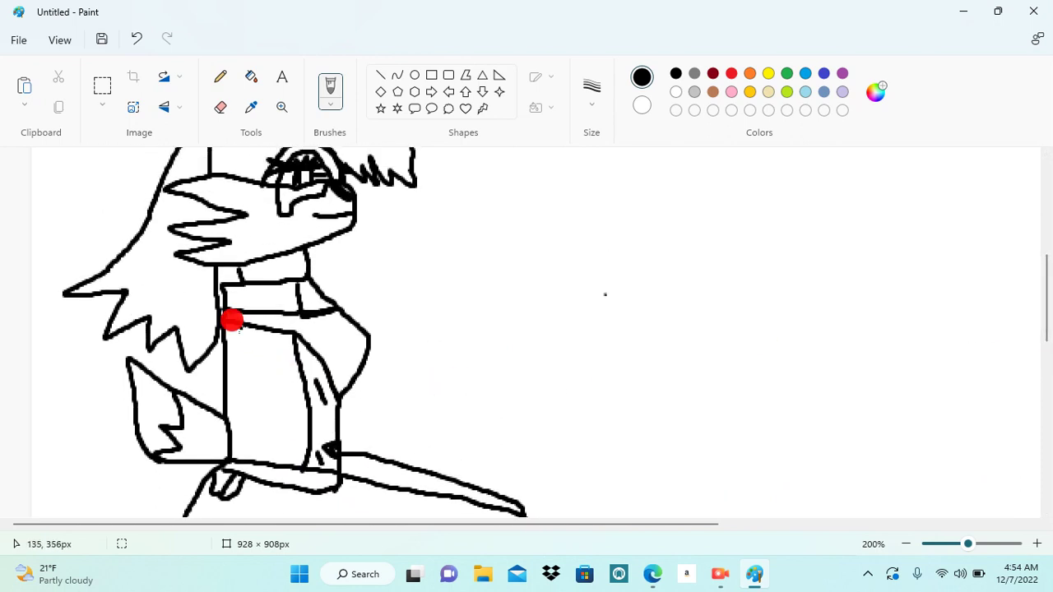
click(231, 321)
mouse_move(231, 339)
mouse_down()
mouse_move(219, 330)
mouse_move(243, 317)
mouse_up()
click(242, 320)
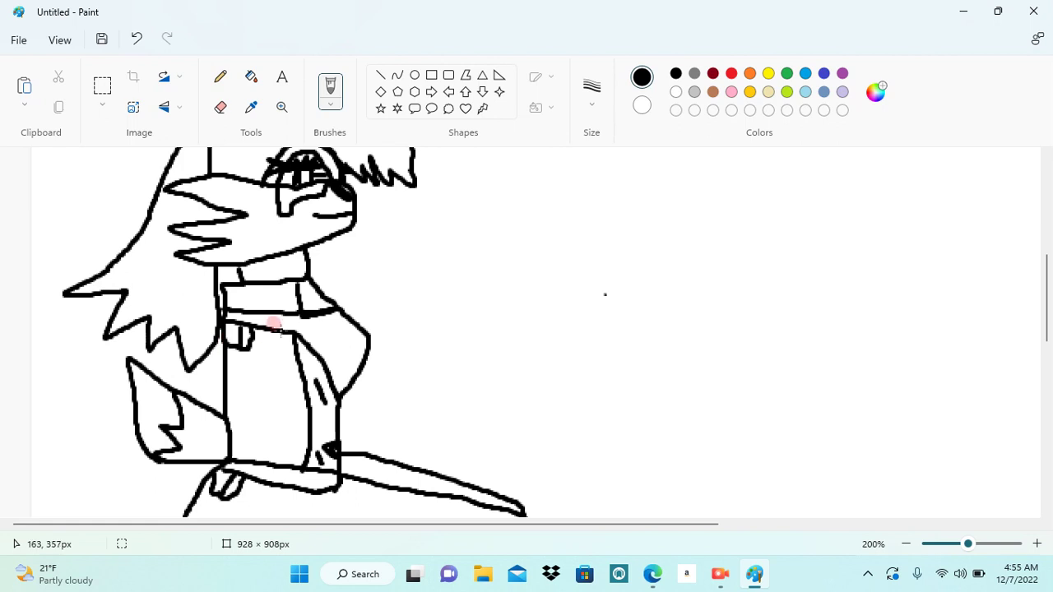
Draw a long fold line down the middle of the torso with short slanted crease strokes around its ends
mouse_move(253, 359)
mouse_down()
mouse_move(256, 404)
mouse_move(237, 425)
mouse_up()
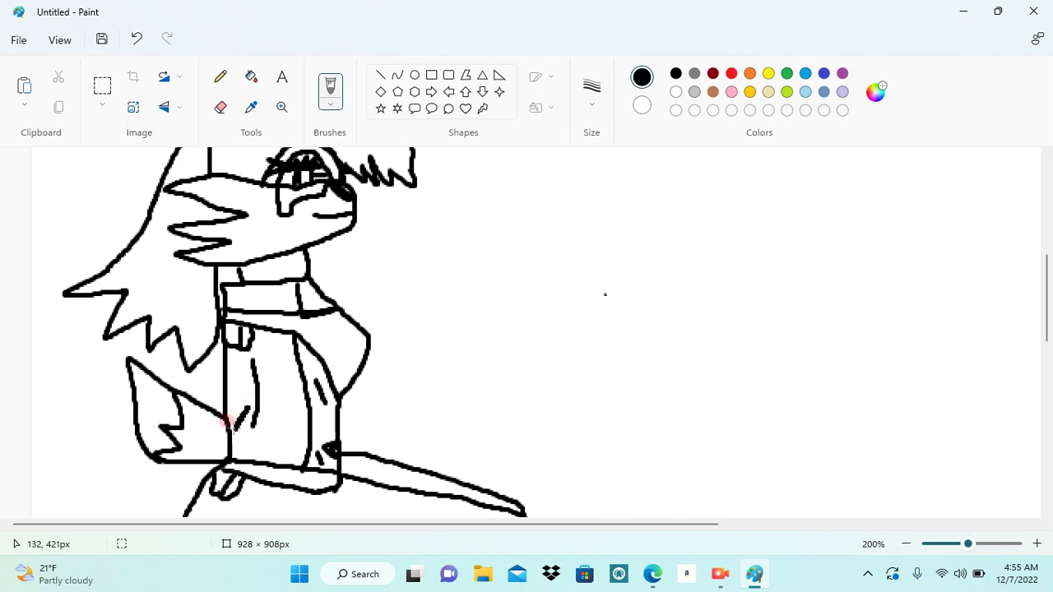
click(258, 400)
drag(265, 412, 278, 427)
click(252, 337)
mouse_move(262, 347)
mouse_down()
mouse_move(273, 367)
mouse_move(235, 355)
mouse_move(231, 369)
mouse_up()
click(239, 355)
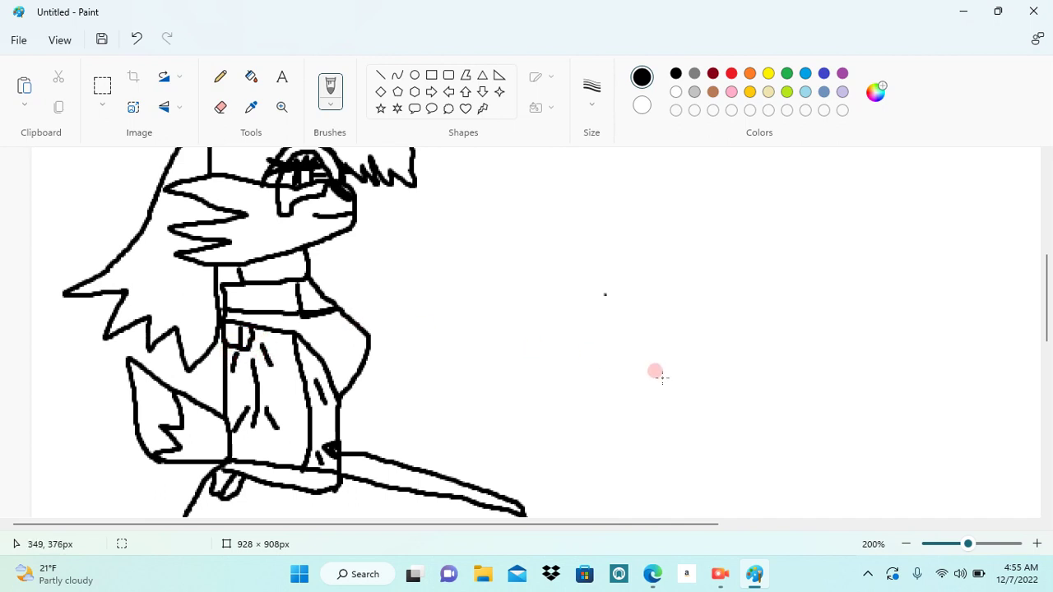
Draw the near lower leg and foot hanging from the knee, with the far lower leg and foot showing behind them
click(906, 543)
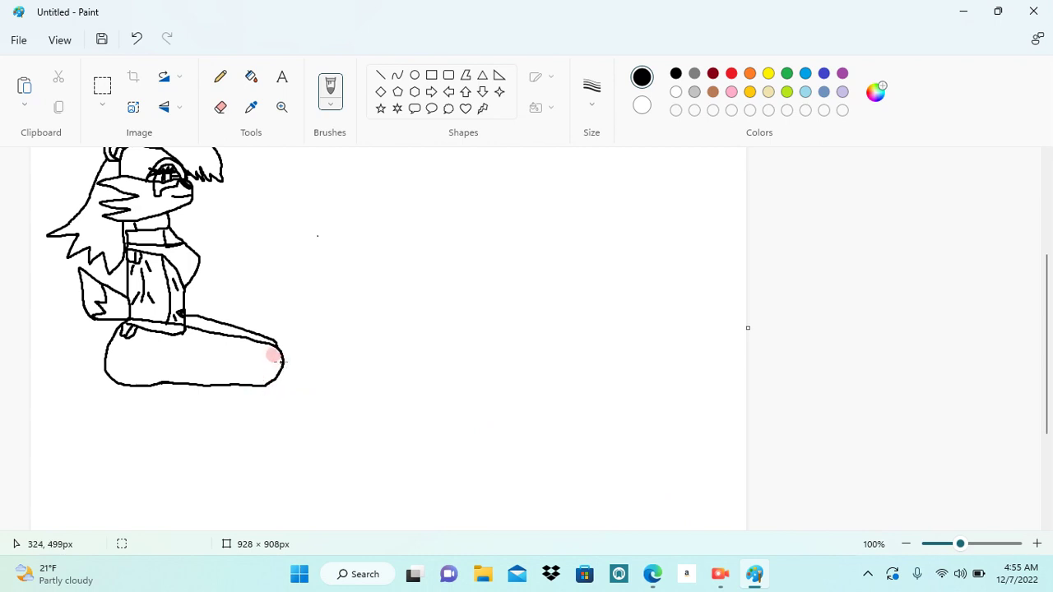
click(273, 352)
mouse_move(274, 352)
mouse_down()
mouse_move(318, 446)
mouse_move(314, 470)
mouse_move(275, 456)
mouse_move(258, 432)
mouse_move(241, 376)
mouse_up()
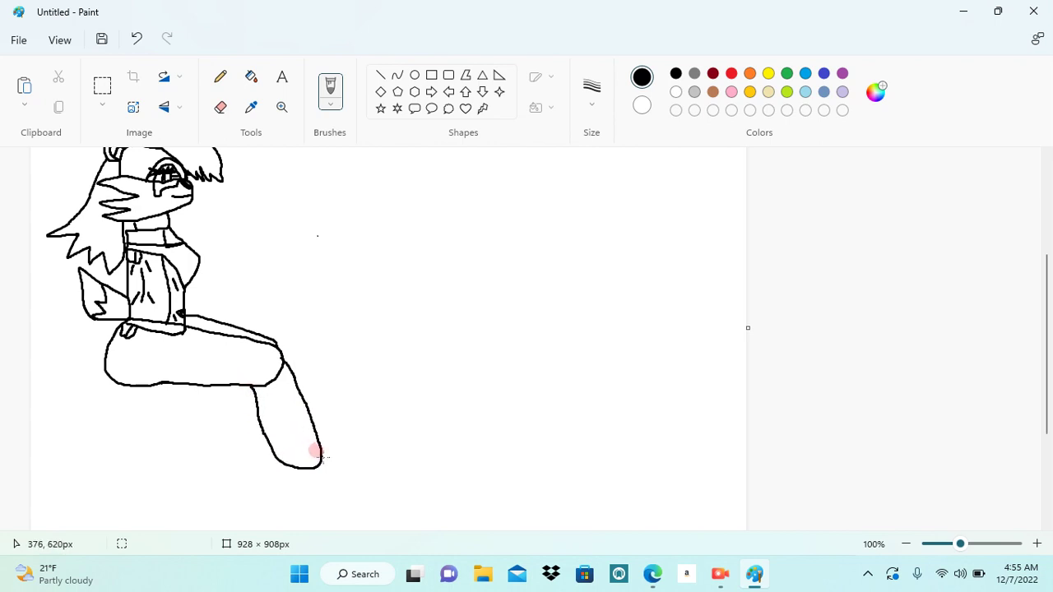
mouse_move(321, 452)
mouse_down()
mouse_move(362, 461)
mouse_move(346, 479)
mouse_move(294, 484)
mouse_move(269, 479)
mouse_move(268, 450)
mouse_up()
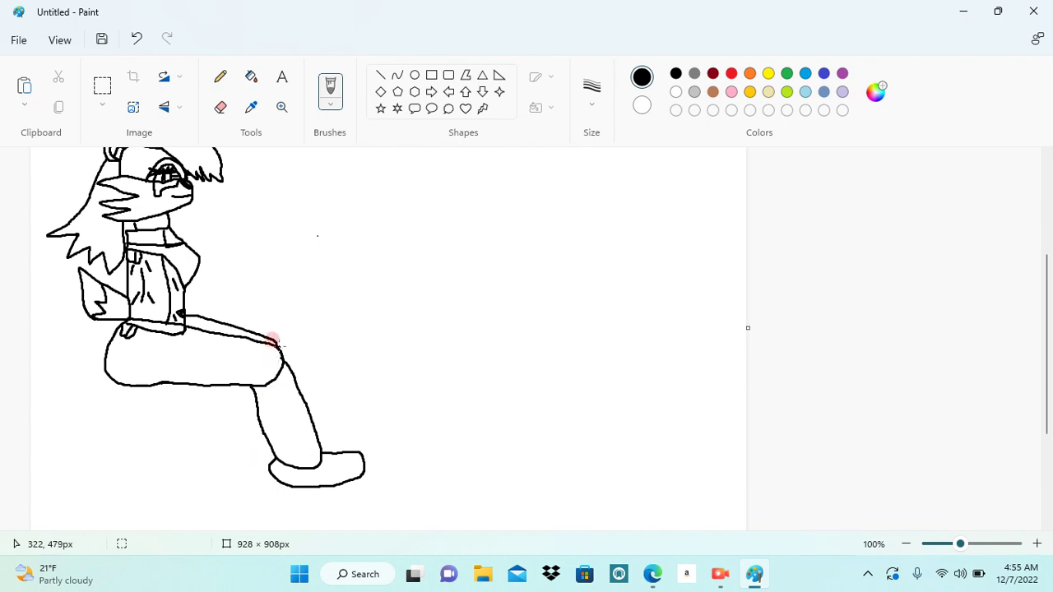
mouse_move(271, 340)
mouse_down()
mouse_move(319, 393)
mouse_move(324, 448)
mouse_move(310, 446)
mouse_move(344, 433)
mouse_move(359, 441)
mouse_up()
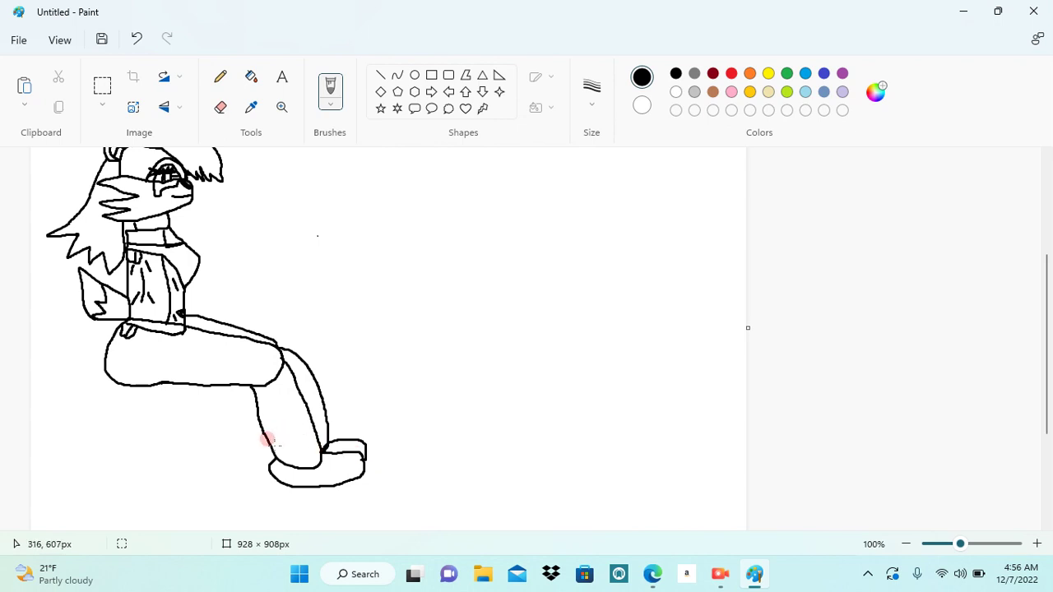
click(264, 441)
drag(264, 442, 262, 458)
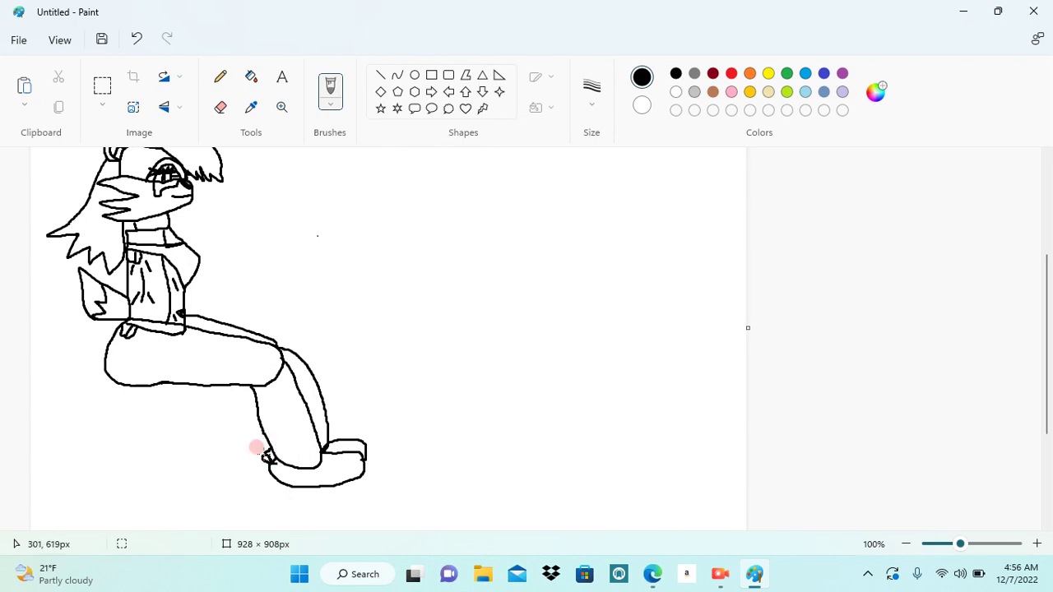
key(ctrl+z)
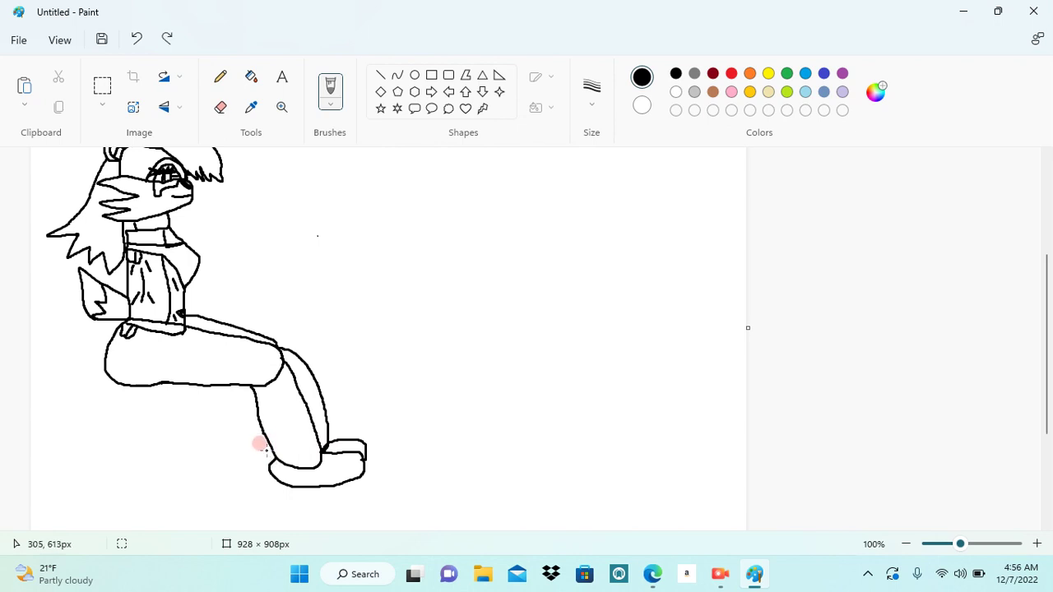
Draw a small curved heel for the far foot behind the near ankle
drag(262, 442, 268, 458)
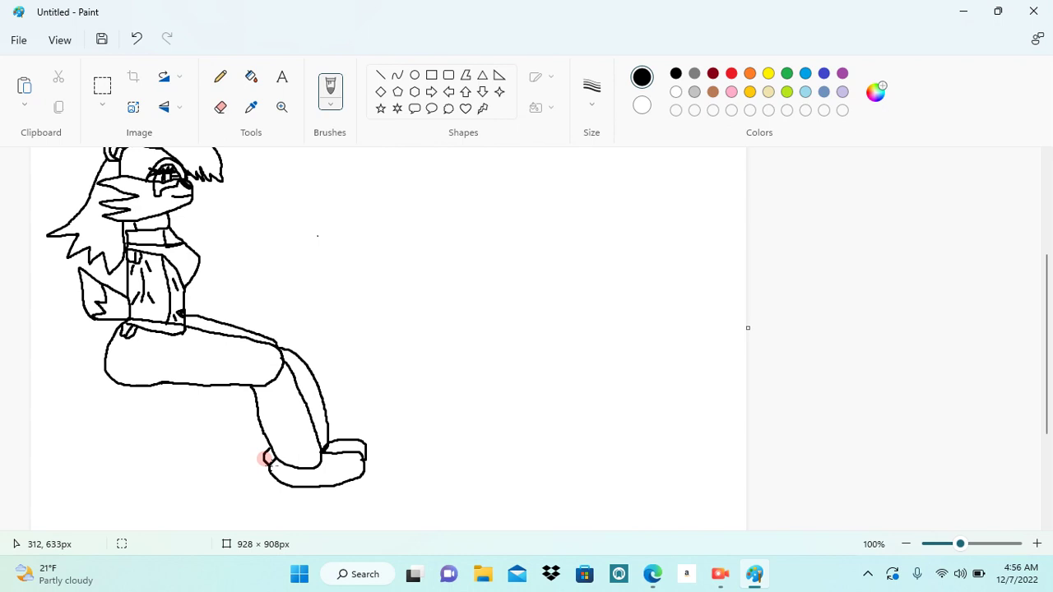
click(726, 388)
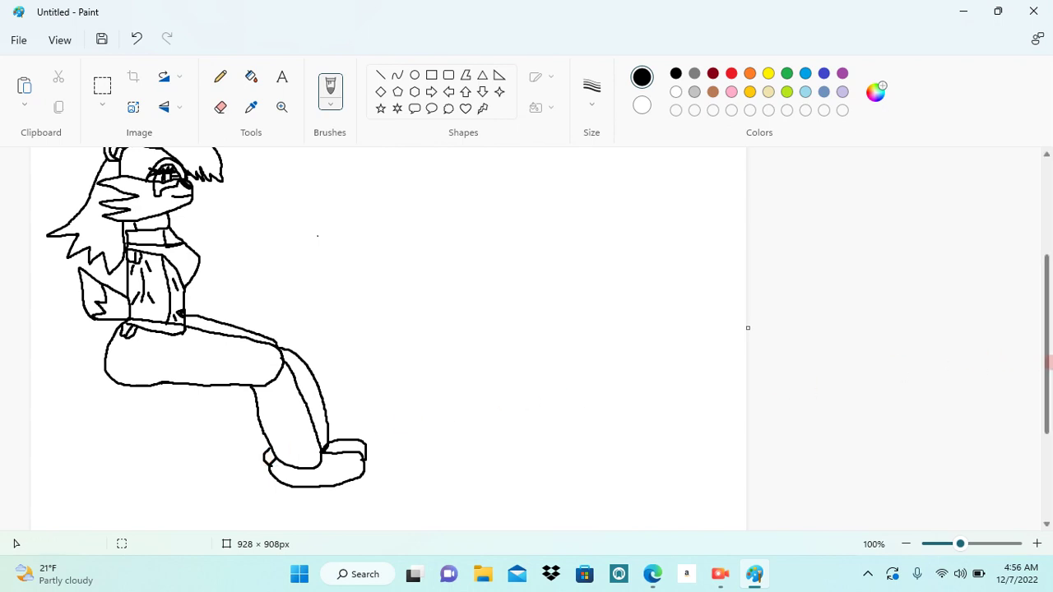
Draw a wide, flat rectangle as a bench seat directly under the thigh, from the hip to the back of the lower leg
scroll(1046, 354, up, 1)
click(545, 380)
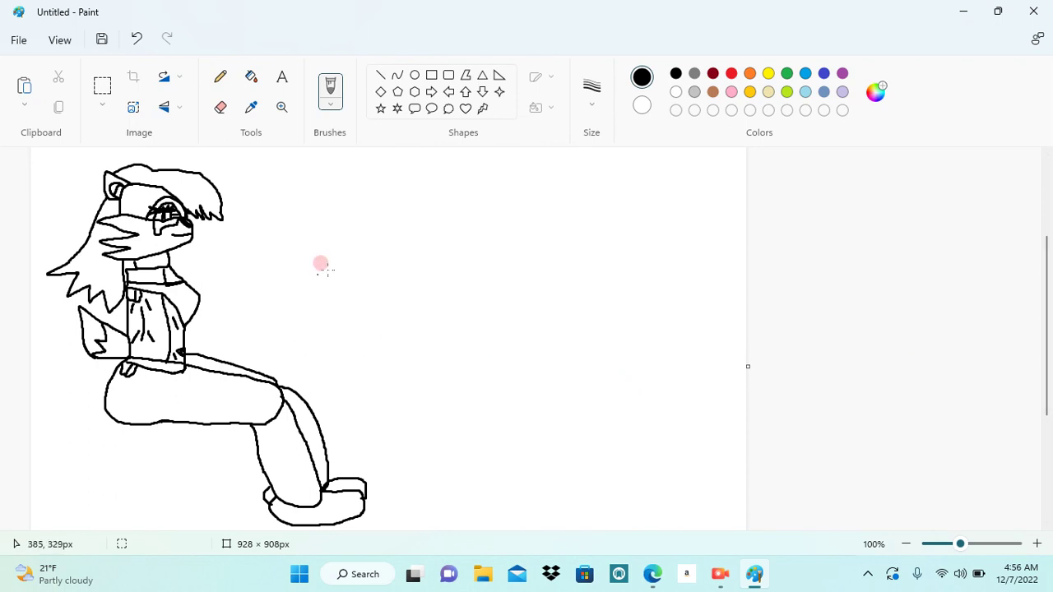
click(177, 371)
click(431, 75)
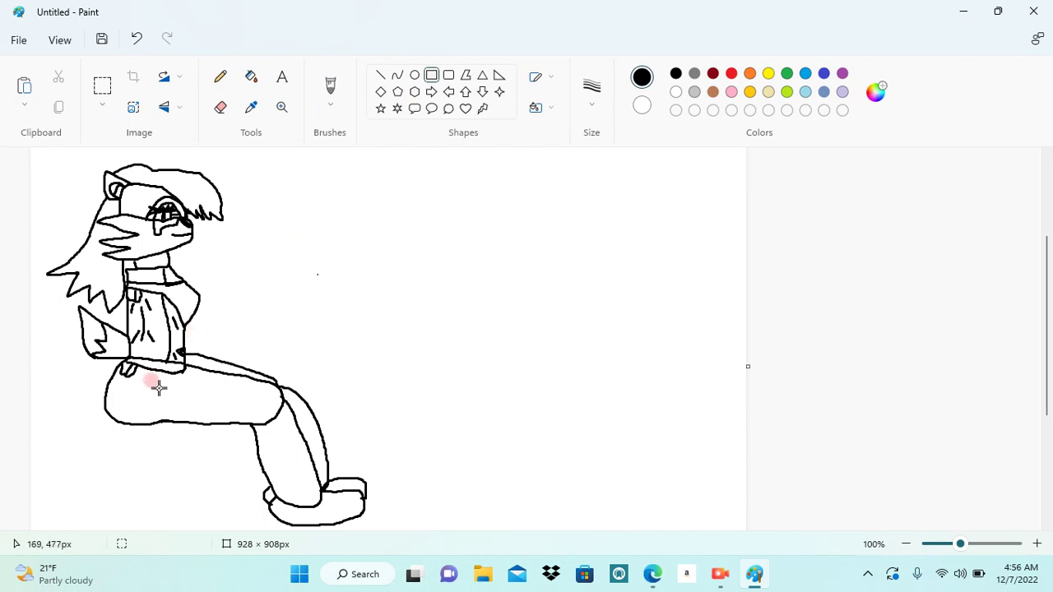
drag(116, 423, 251, 525)
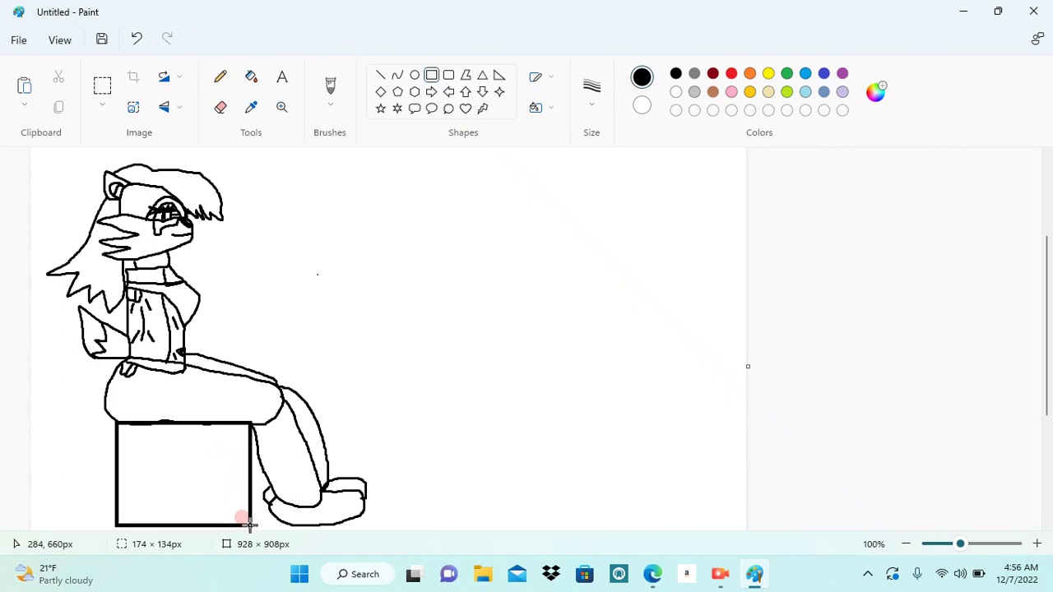
drag(250, 525, 248, 459)
click(411, 392)
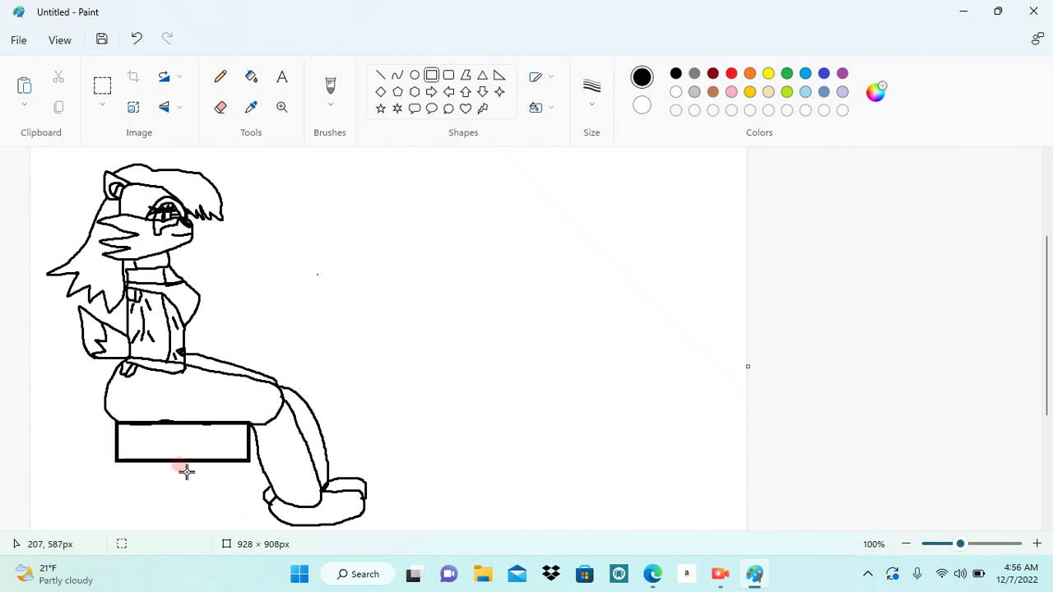
Draw two narrow upright rectangles as bench legs under the seat and join them with a thin horizontal crossbar rectangle
drag(129, 459, 148, 521)
click(185, 497)
drag(217, 462, 238, 520)
click(190, 491)
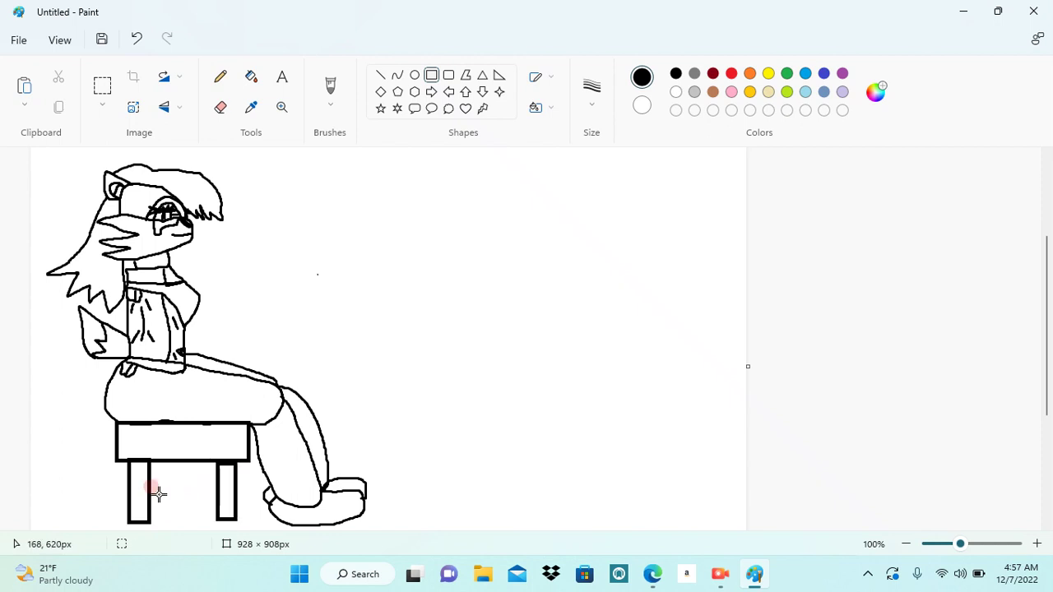
drag(150, 485, 212, 499)
click(233, 478)
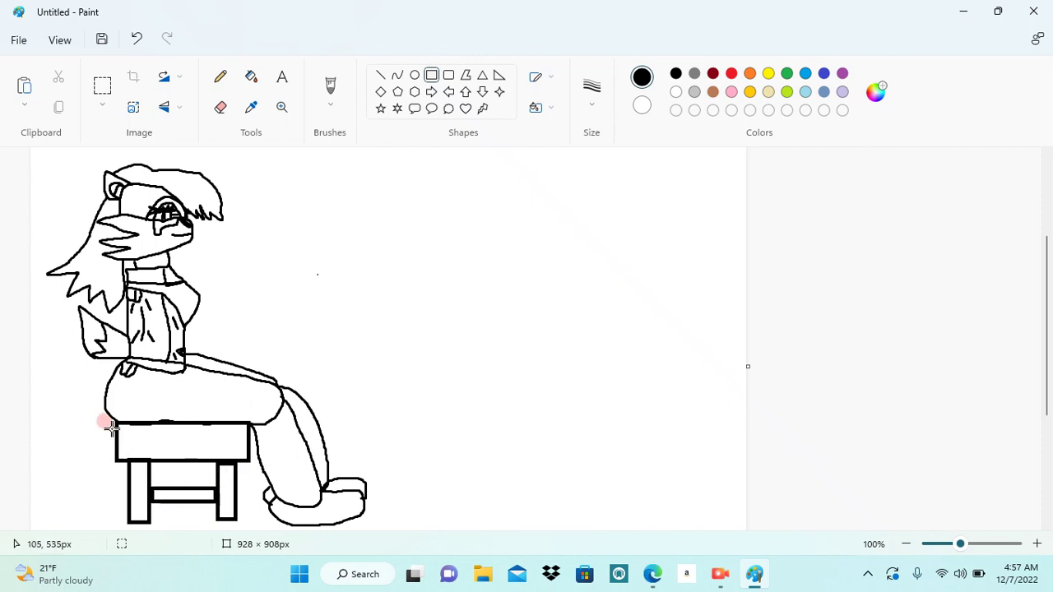
Draw a nearly square rectangle against the rear end of the bench seat, level with its upper edge
drag(115, 423, 41, 503)
click(429, 349)
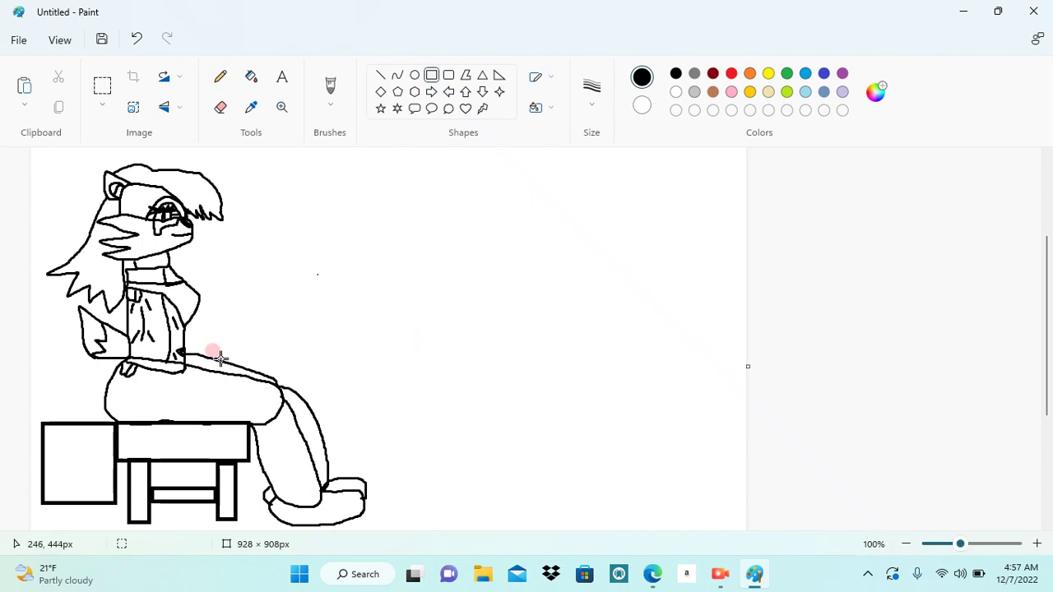
drag(84, 425, 45, 301)
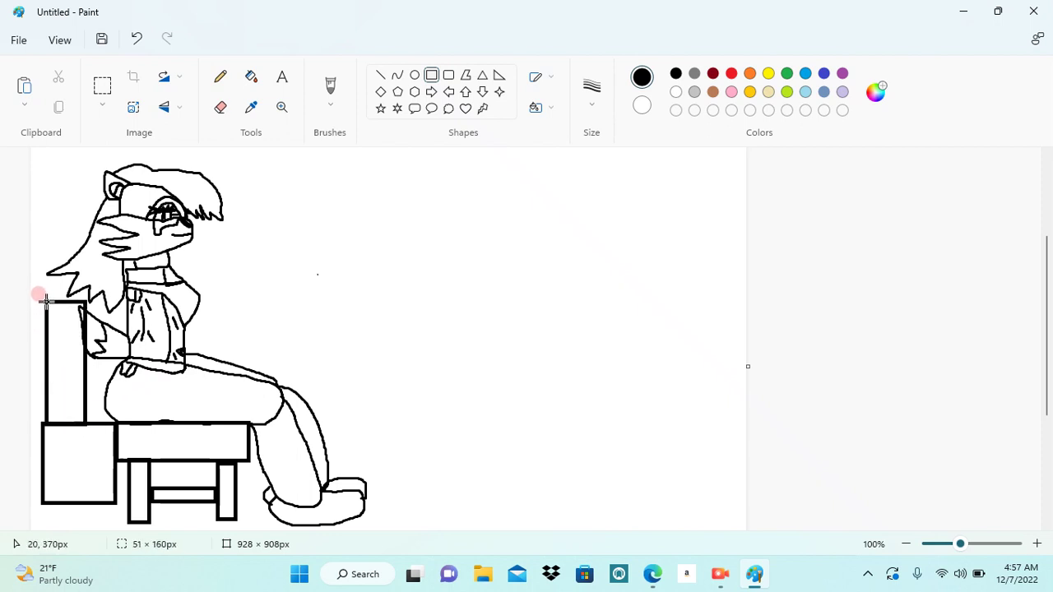
drag(45, 299, 45, 297)
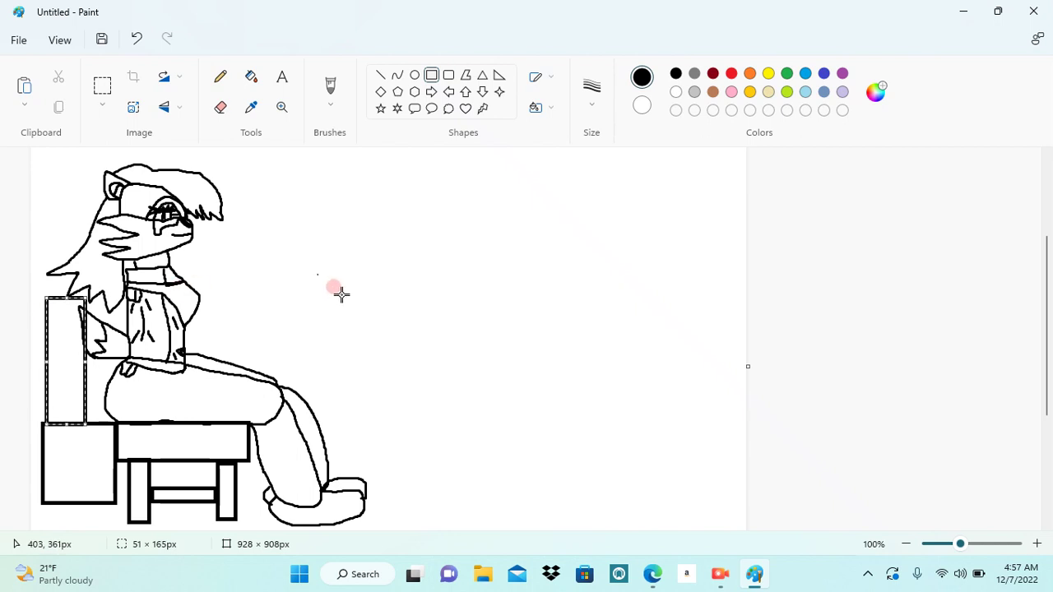
key(ctrl+z)
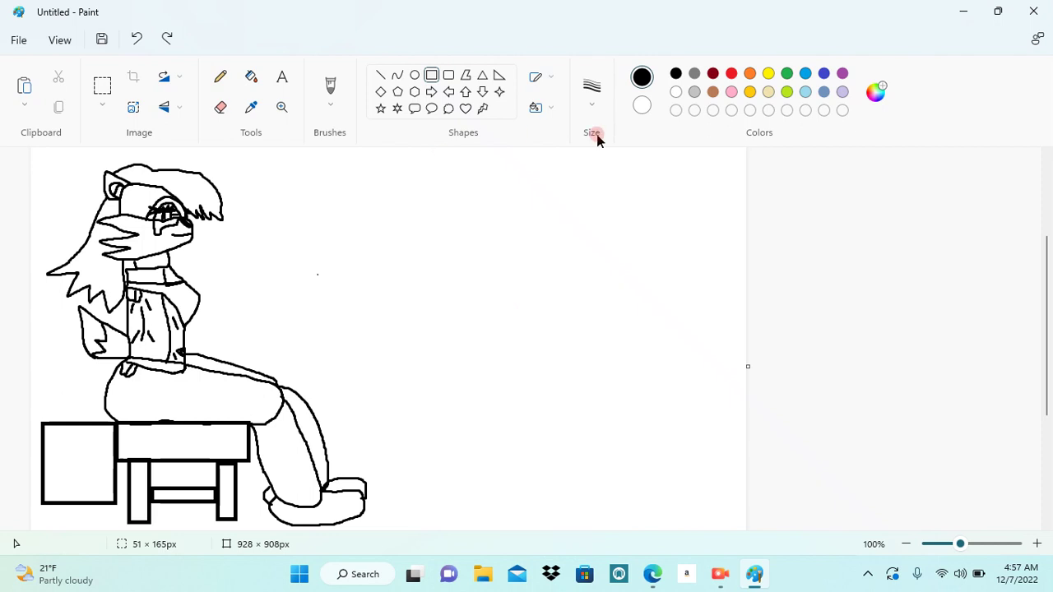
Switch to YouTube in the browser, play "WHEN I SWORE TO PROTECT YOU", mute and skip the ad, and restore the sound
click(658, 572)
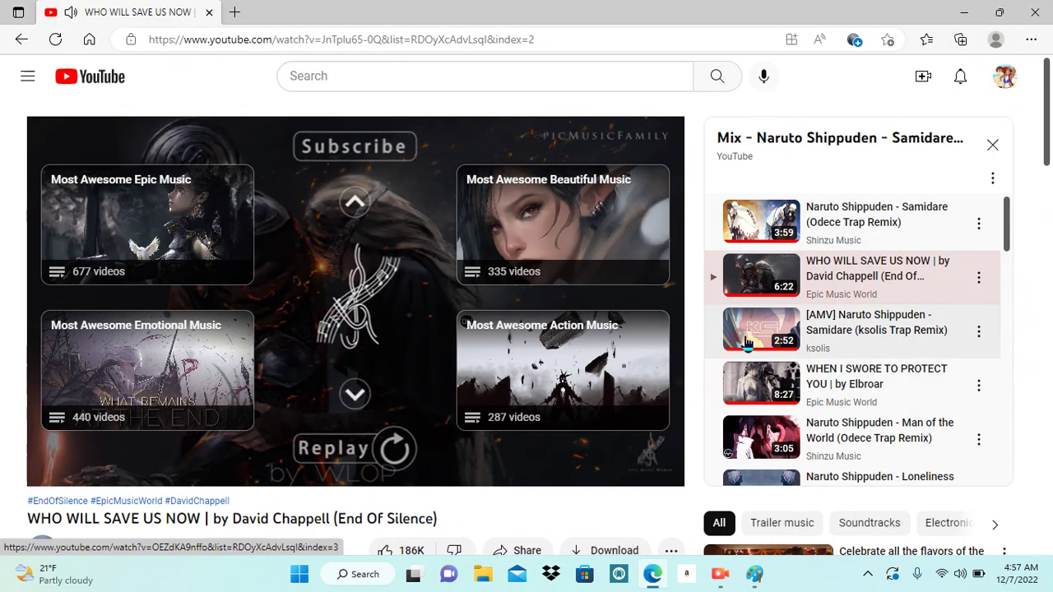
click(734, 376)
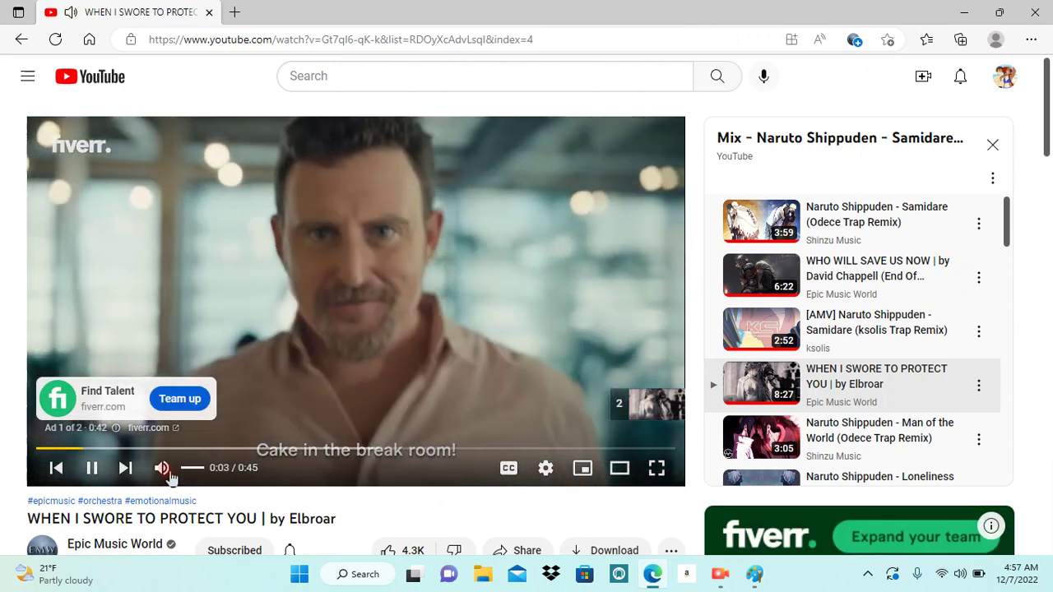
click(169, 476)
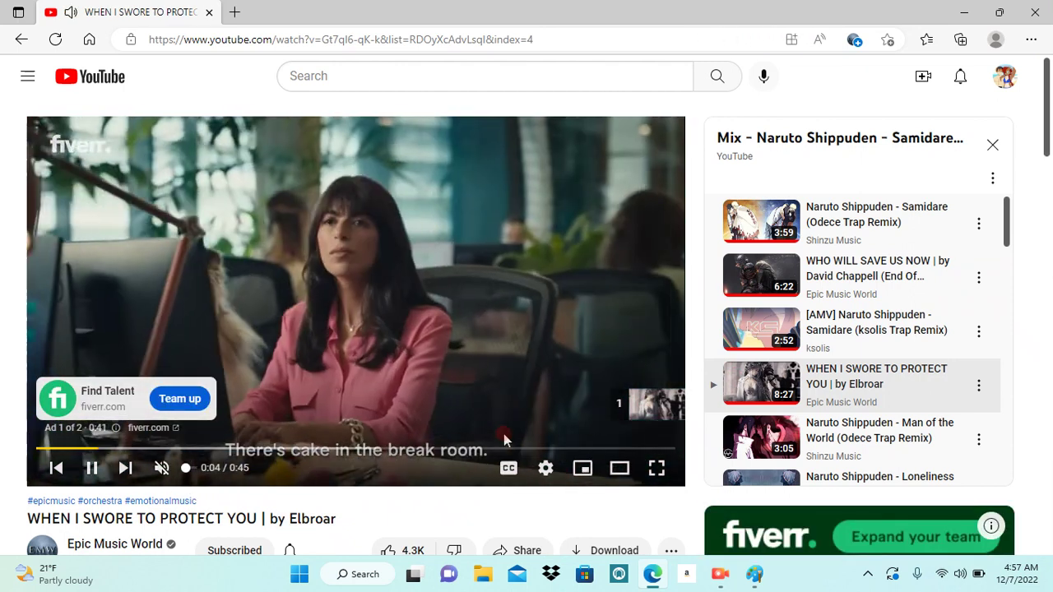
click(640, 406)
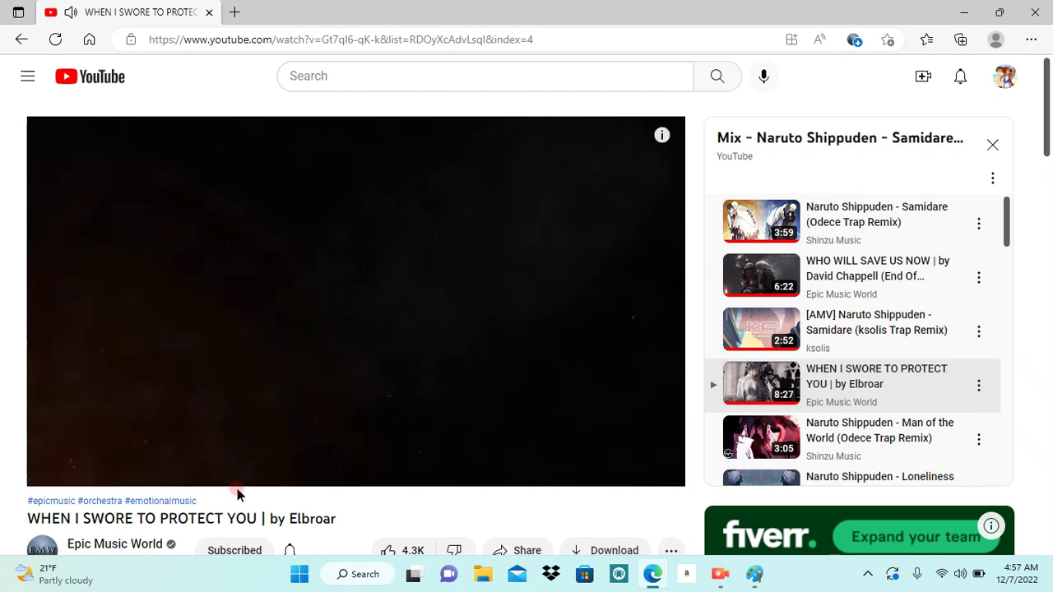
click(162, 472)
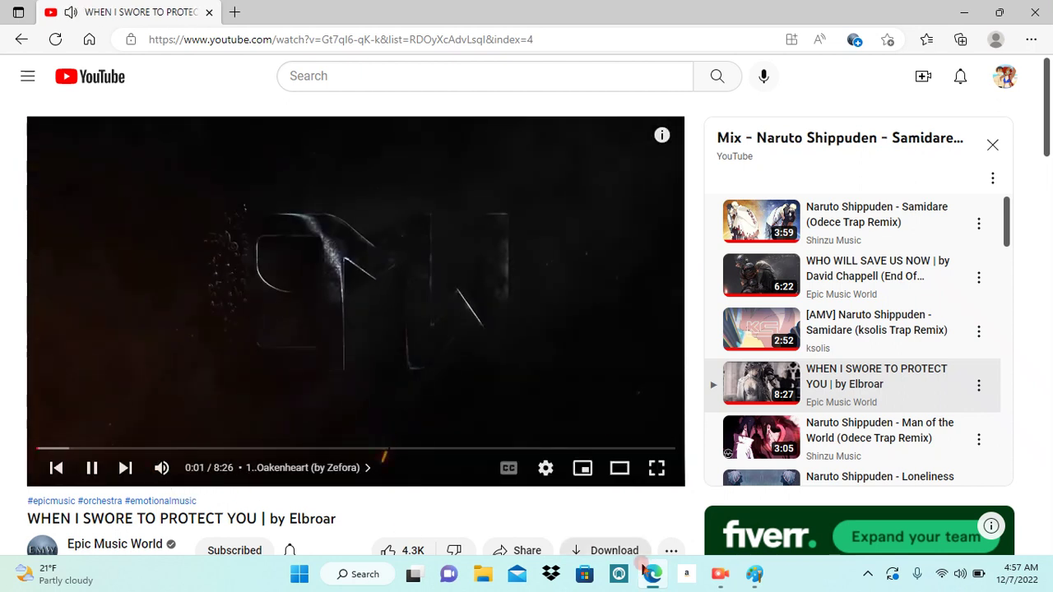
Switch back to Paint and draw short black toe lines with the brush at the front ends of both feet
click(757, 573)
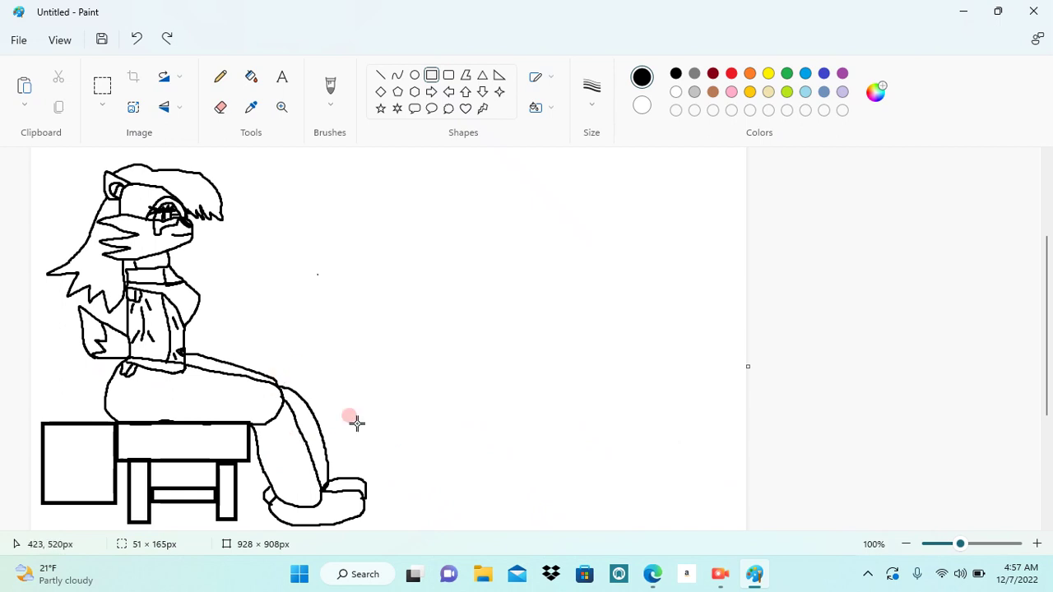
click(327, 96)
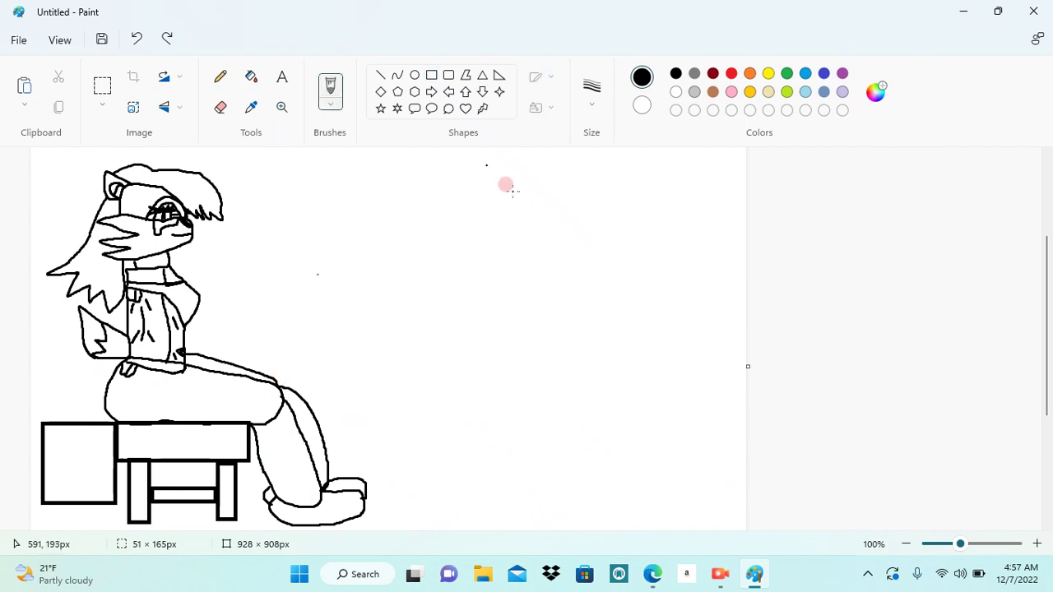
click(1034, 544)
click(1034, 544)
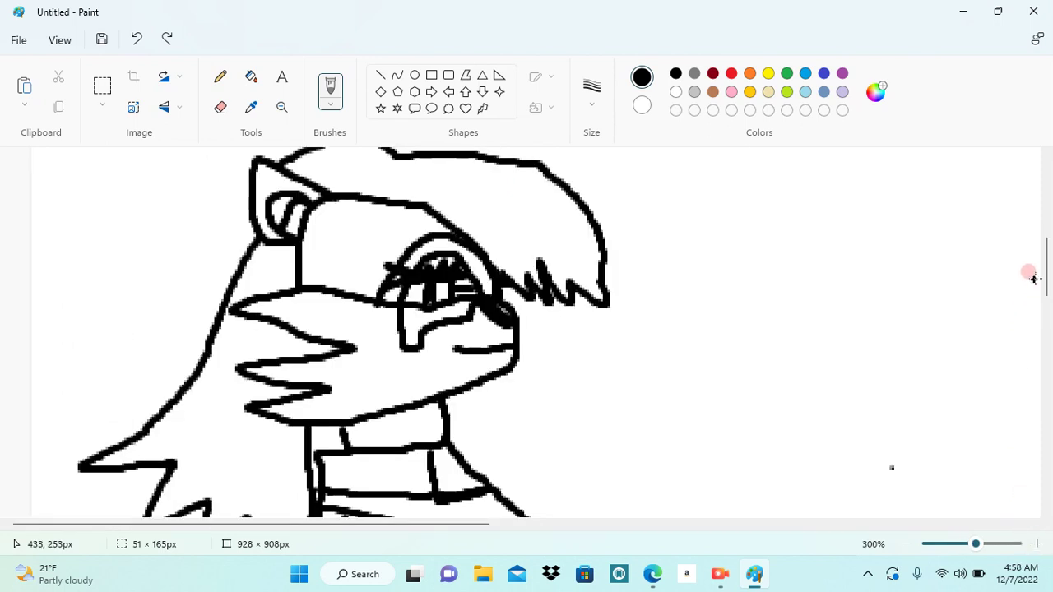
drag(1045, 276, 790, 459)
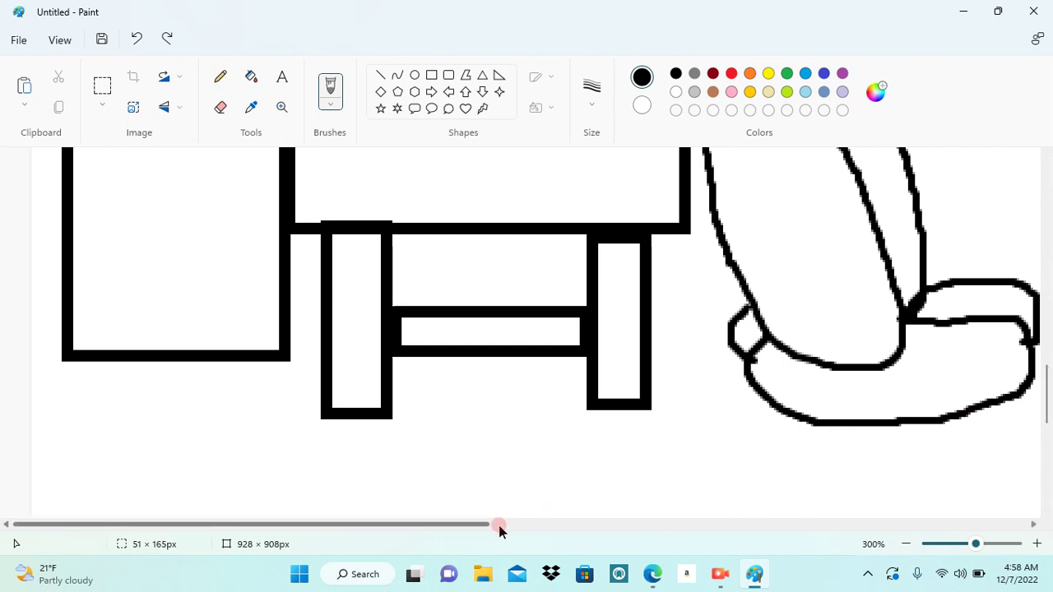
drag(487, 529, 647, 485)
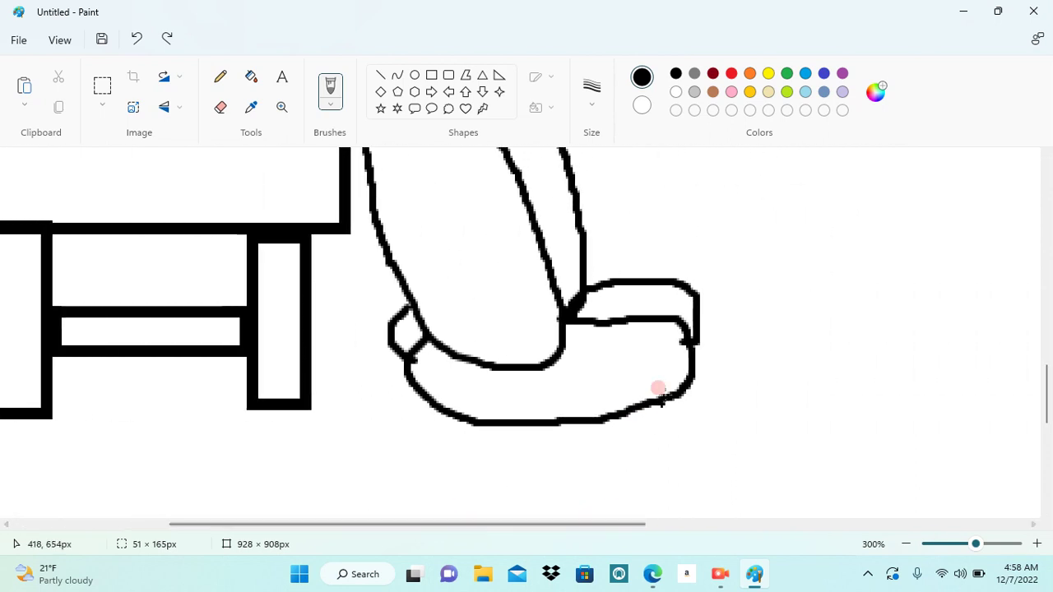
drag(681, 346, 663, 345)
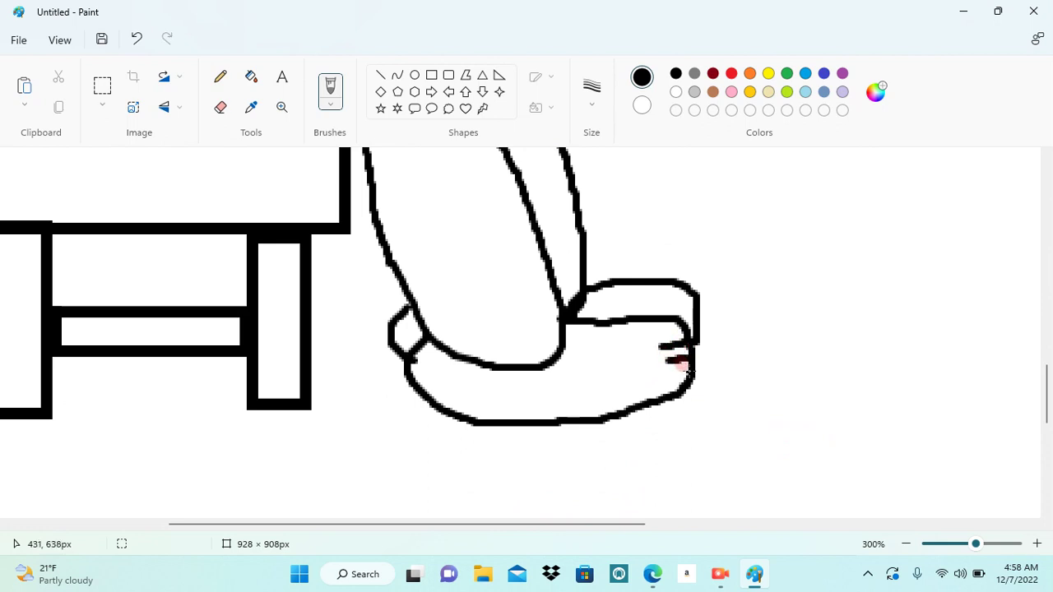
drag(684, 367, 669, 364)
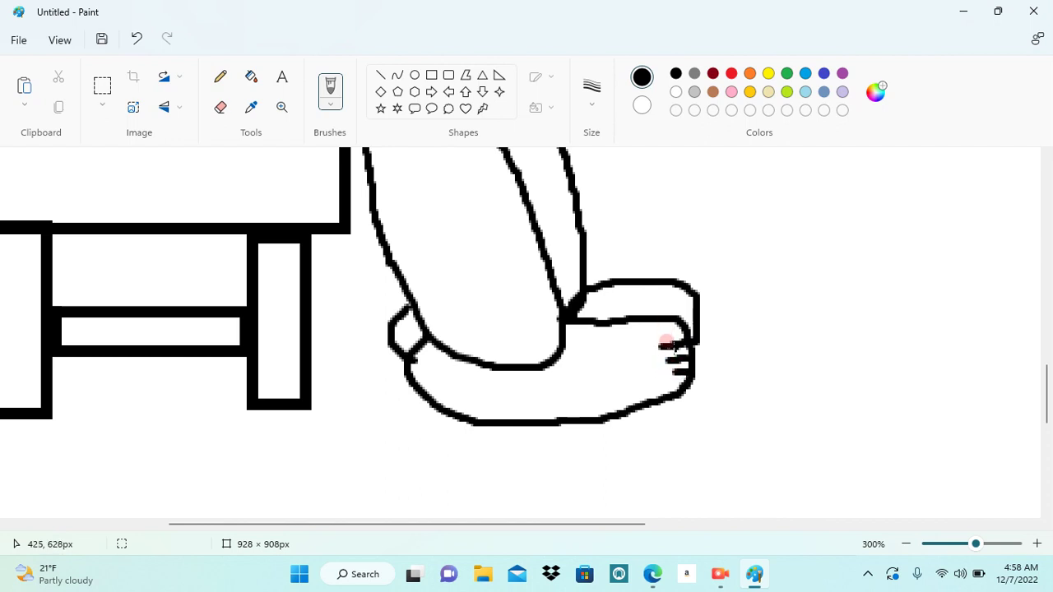
drag(672, 380, 659, 377)
drag(671, 277, 677, 292)
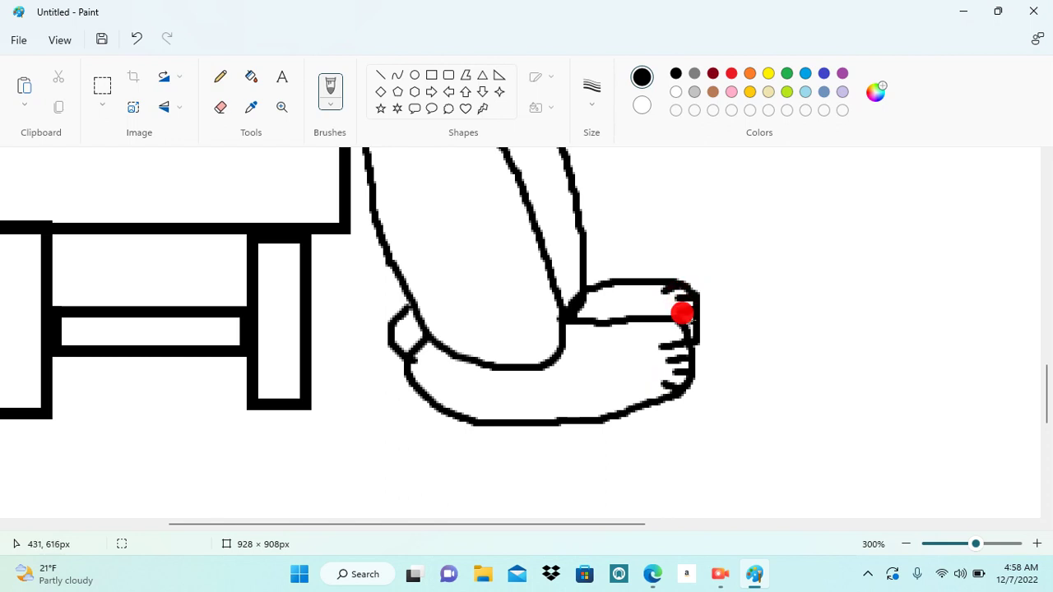
drag(682, 313, 698, 318)
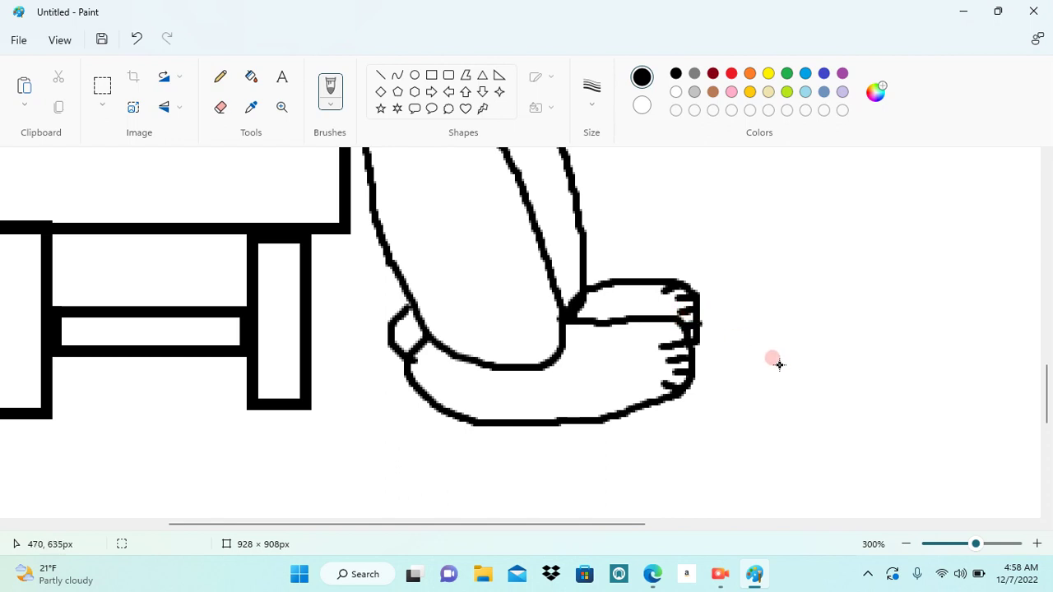
Draw two curved ankle lines at the base of the near leg and a short one on the far ankle
mouse_move(451, 315)
mouse_down()
mouse_move(504, 285)
mouse_move(532, 288)
mouse_up()
drag(472, 320, 516, 328)
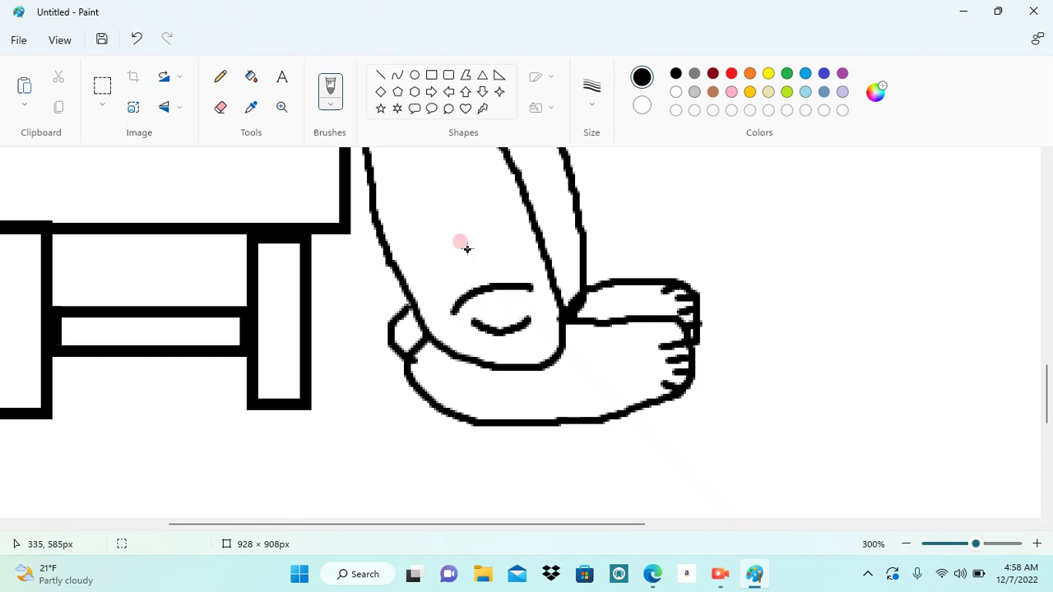
drag(1047, 404, 1048, 378)
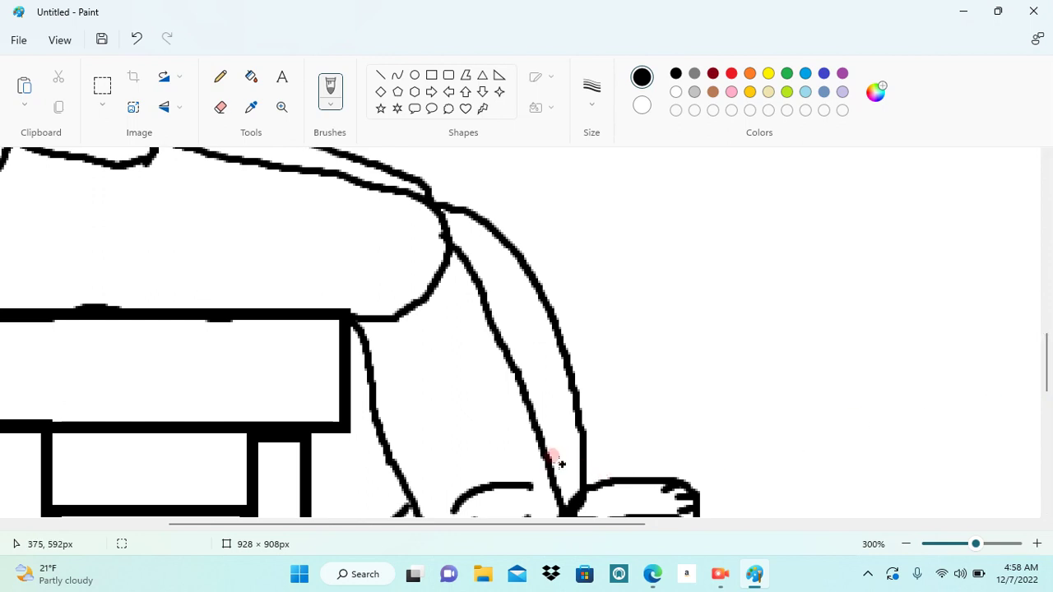
drag(551, 460, 558, 452)
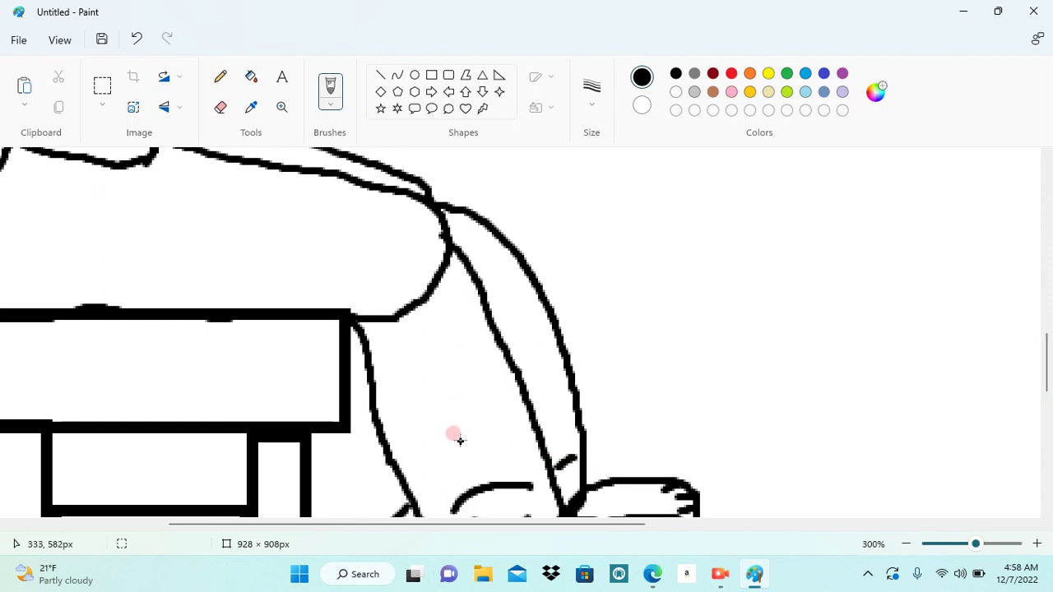
Draw pairs of long, slightly curved contour lines down the calves of the near and far legs
mouse_move(449, 469)
mouse_down()
mouse_move(414, 341)
mouse_move(444, 320)
mouse_move(490, 431)
mouse_up()
scroll(490, 432, up, 1)
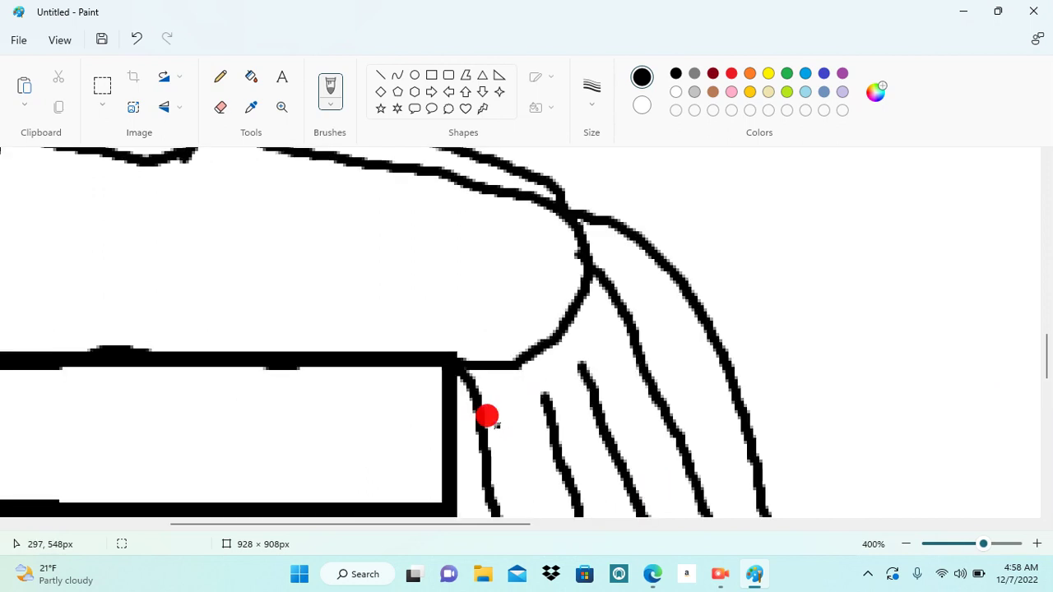
click(905, 543)
click(905, 543)
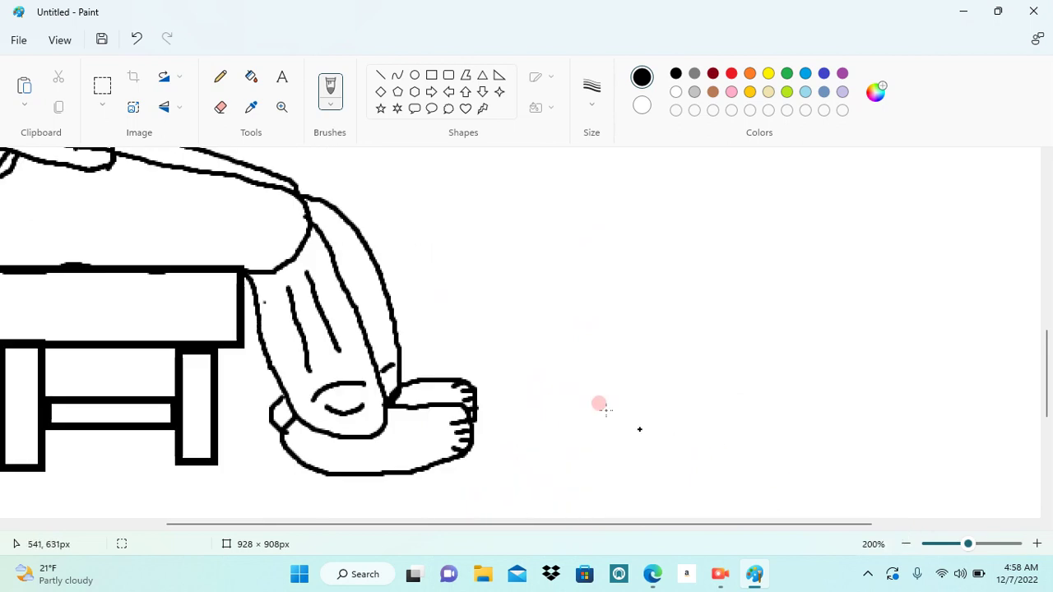
drag(358, 262, 374, 302)
drag(344, 265, 357, 292)
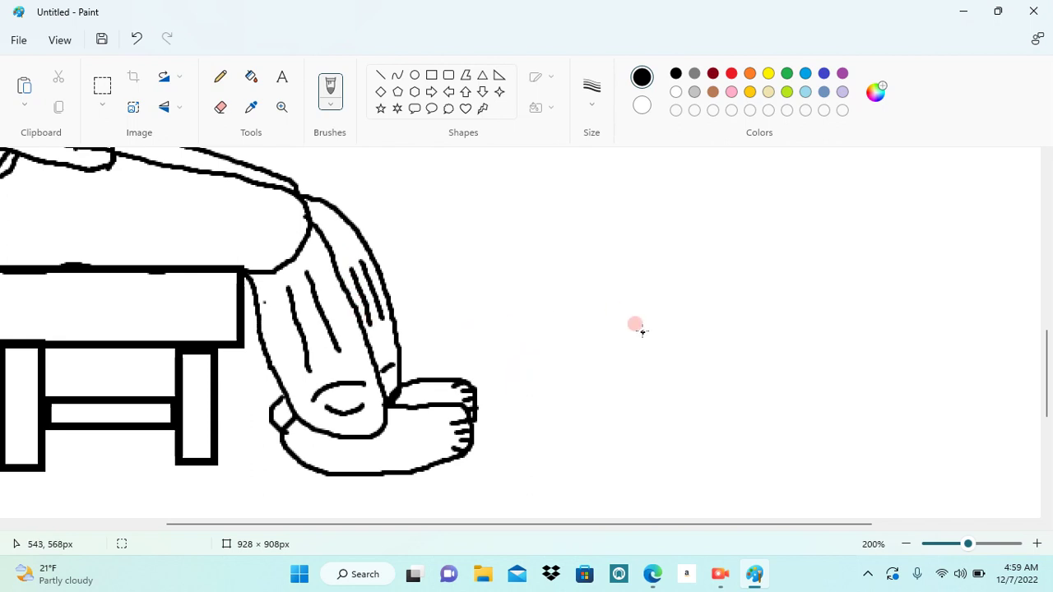
Draw two long contour lines along the near thigh and a curved line inside the hip
drag(1045, 394, 1046, 346)
drag(816, 524, 682, 524)
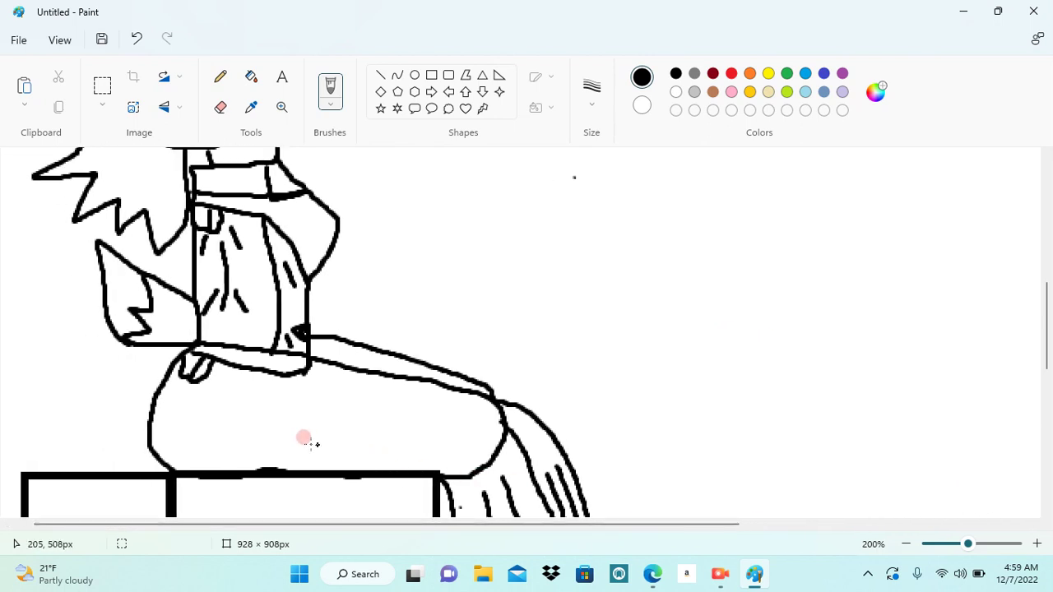
drag(264, 434, 409, 445)
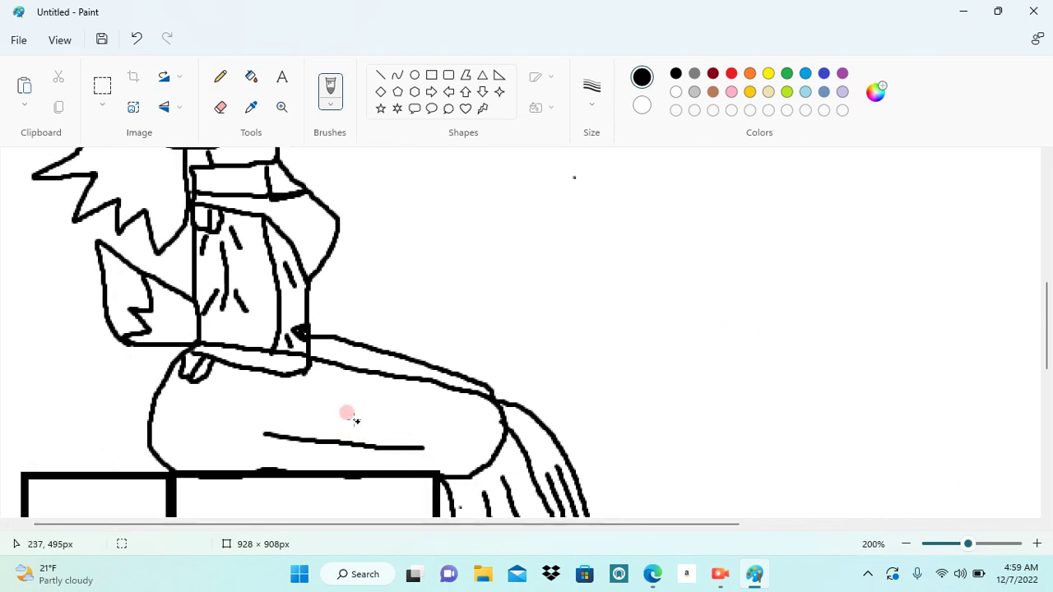
drag(296, 398, 423, 408)
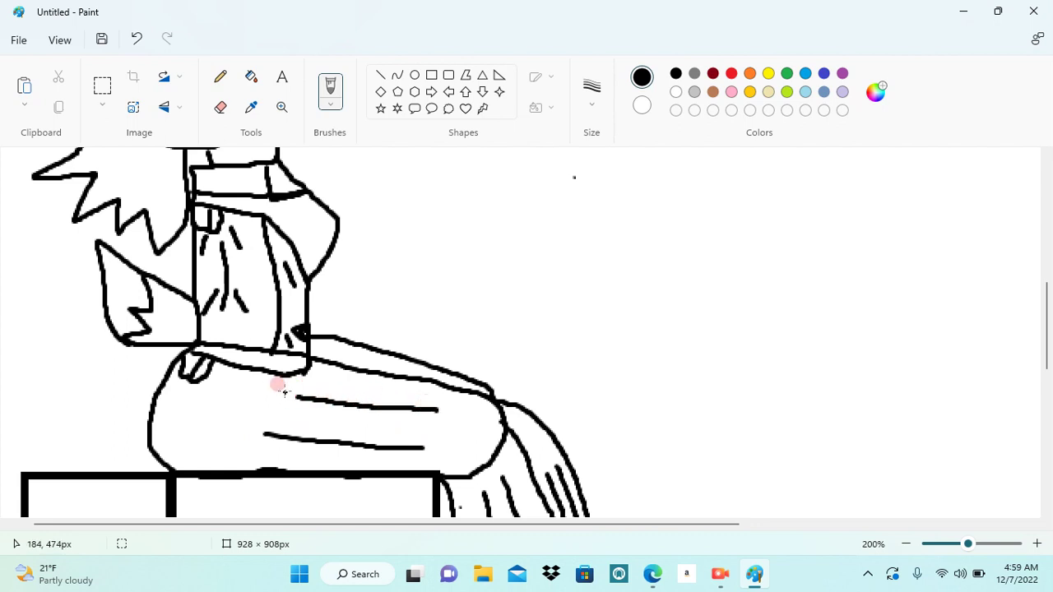
mouse_move(229, 394)
mouse_down()
mouse_move(202, 423)
mouse_move(217, 446)
mouse_up()
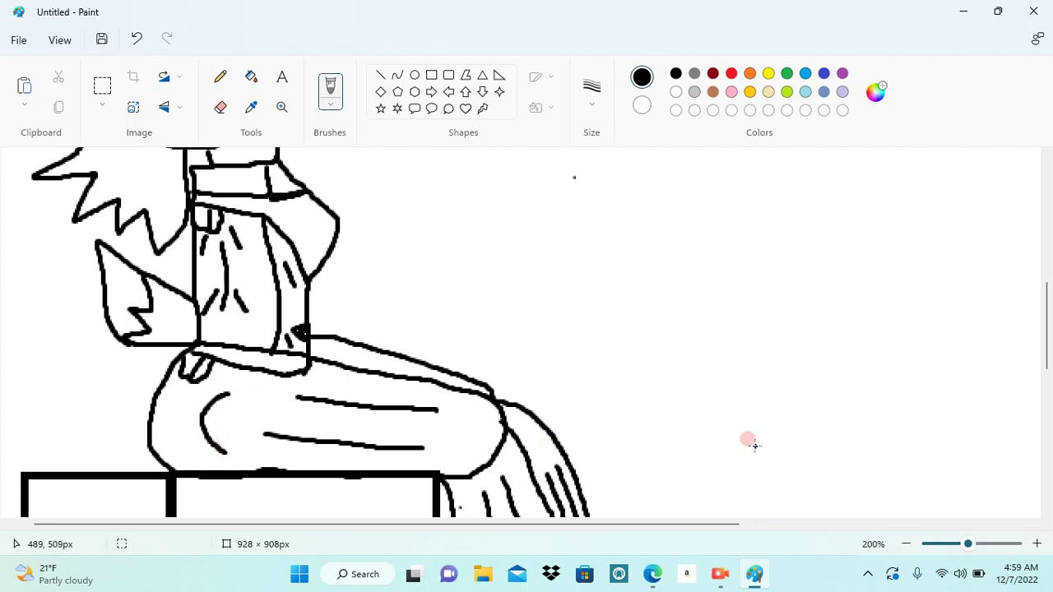
Fill the character's forehead, both neck sections and the rear part of the torso with brown
click(908, 542)
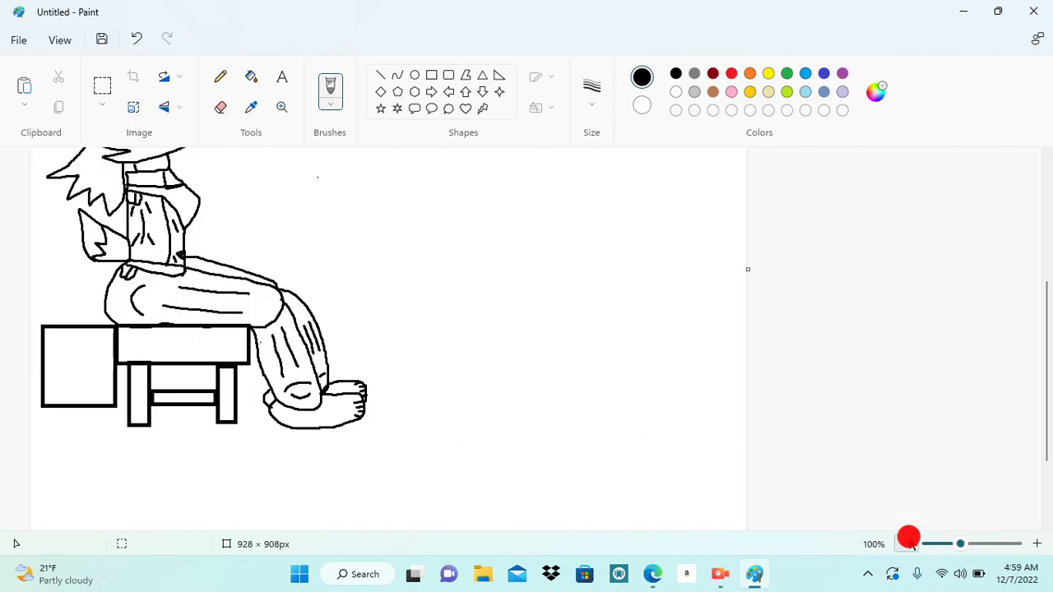
drag(1049, 430, 1049, 382)
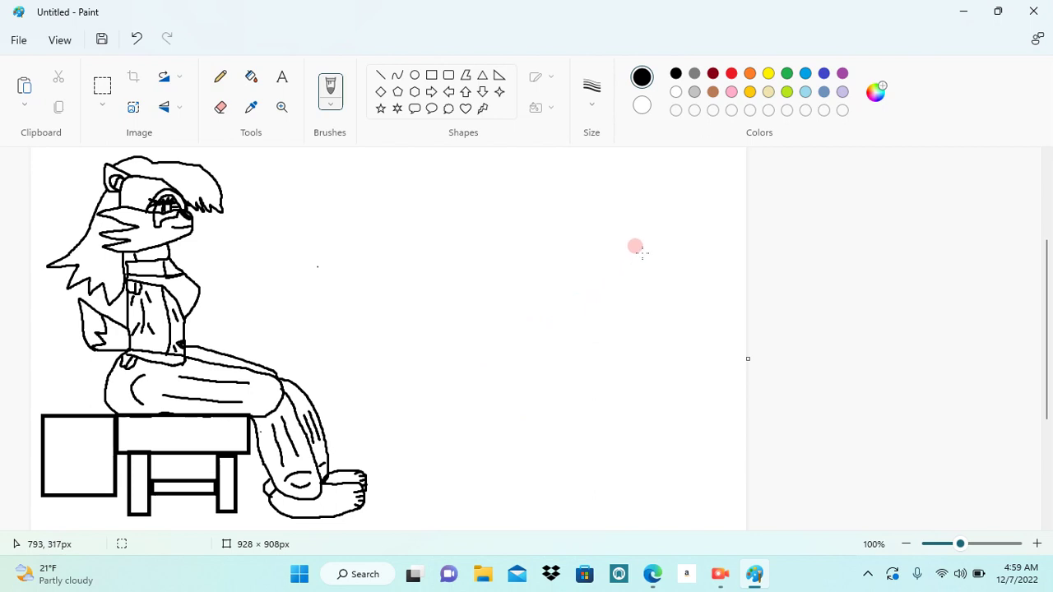
click(714, 92)
click(256, 83)
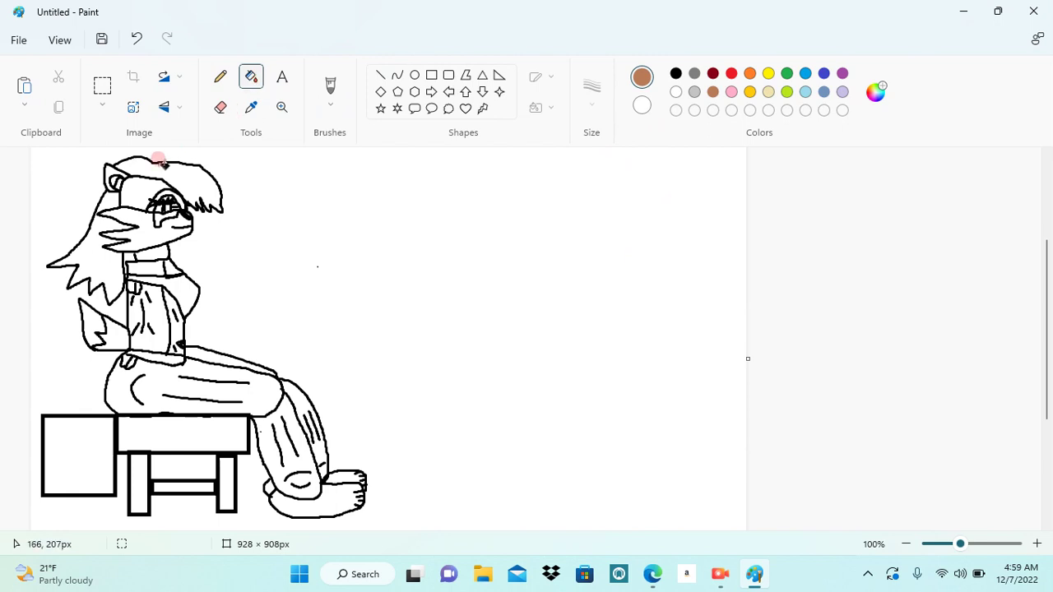
click(140, 189)
click(178, 186)
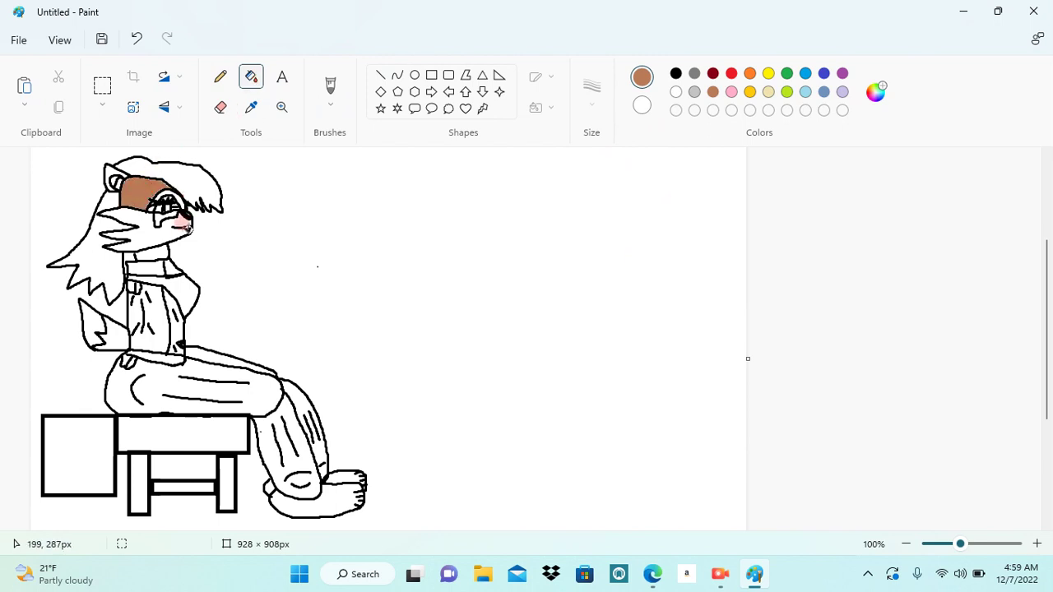
click(153, 248)
click(154, 268)
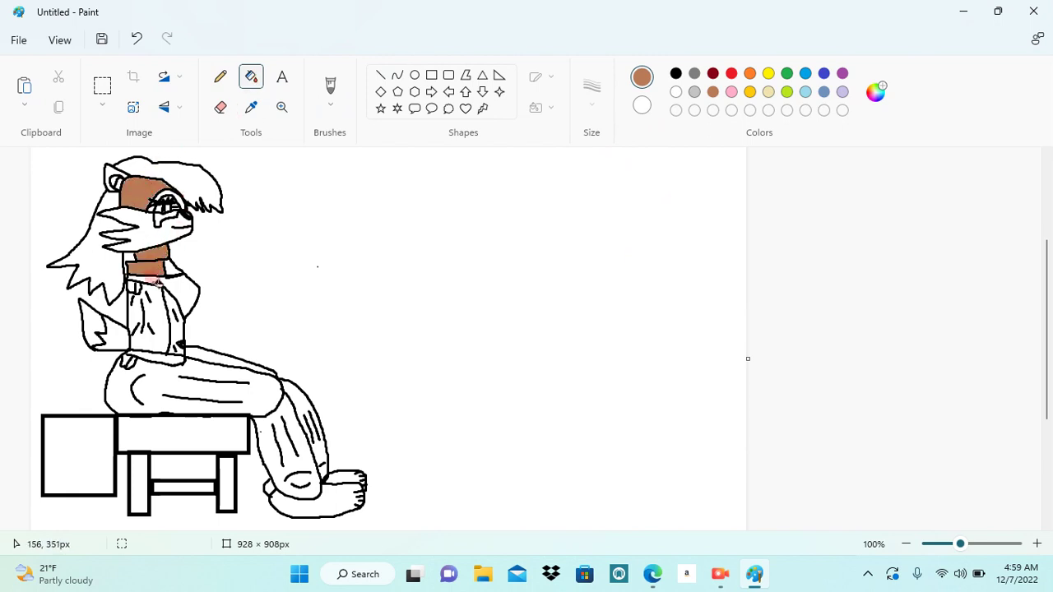
click(153, 300)
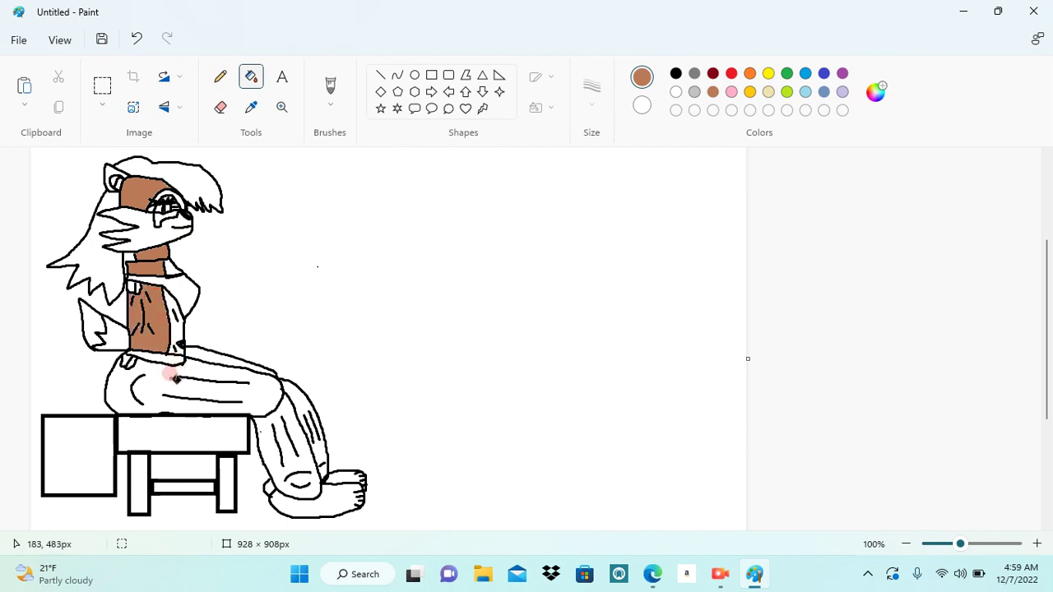
Fill both thighs and both lower legs with the same brown
click(175, 379)
click(242, 379)
click(235, 352)
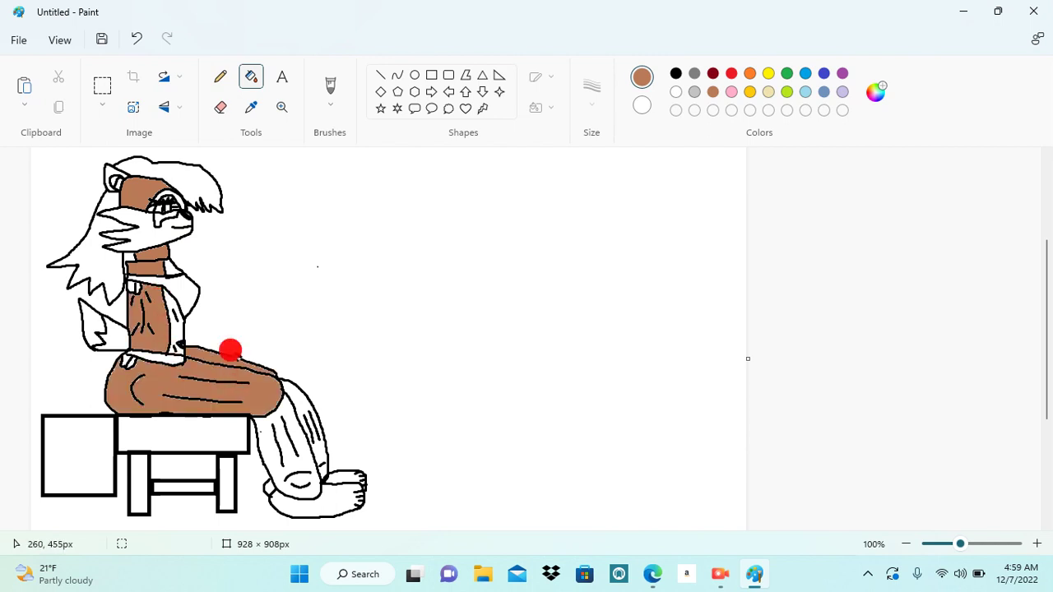
click(283, 401)
click(298, 397)
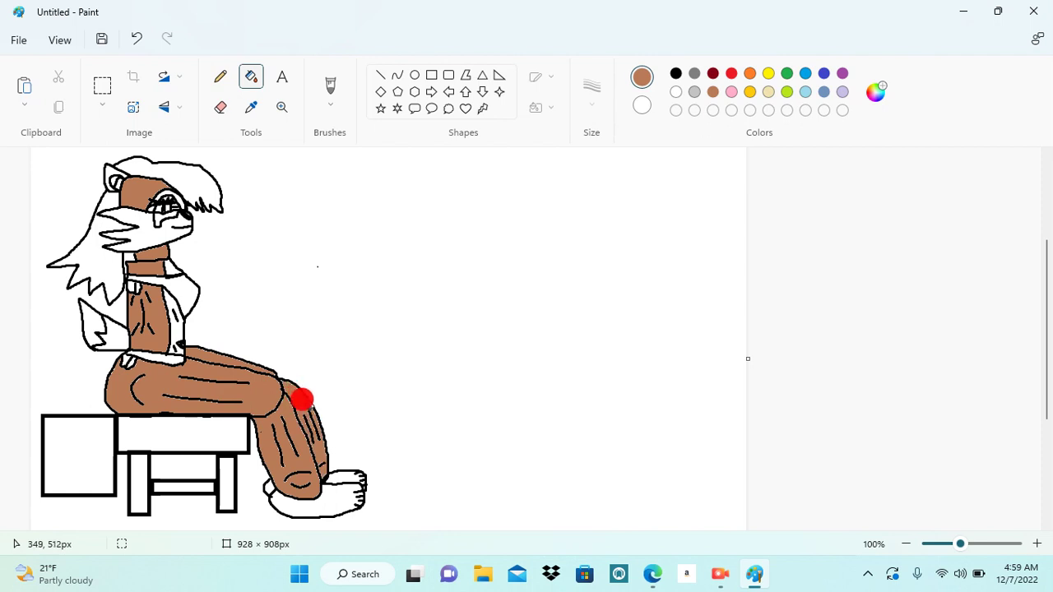
Fill both feet, the heel behind the near foot and the tail sections with brown
click(332, 492)
click(346, 477)
click(269, 483)
click(249, 409)
click(118, 329)
click(94, 317)
click(148, 299)
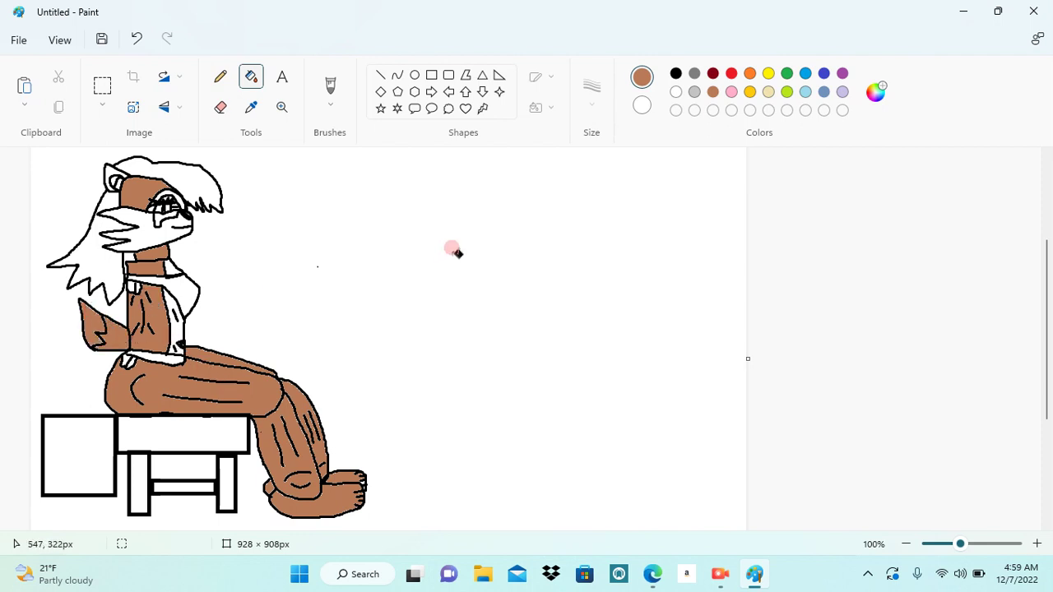
Fill the muzzle, the cheek fur and the area around the eye with light tan
click(768, 91)
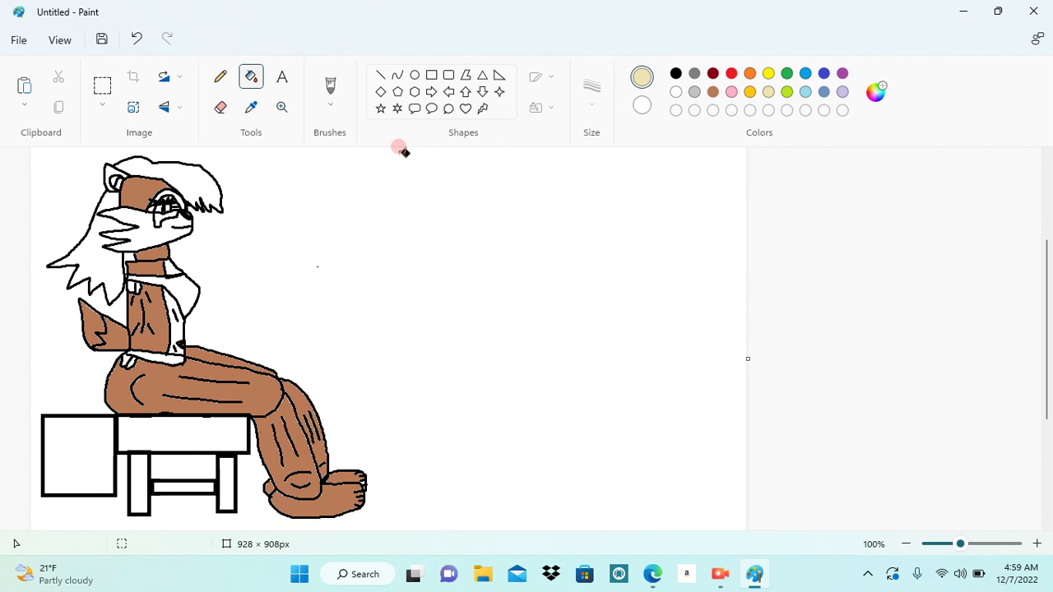
click(174, 220)
click(173, 185)
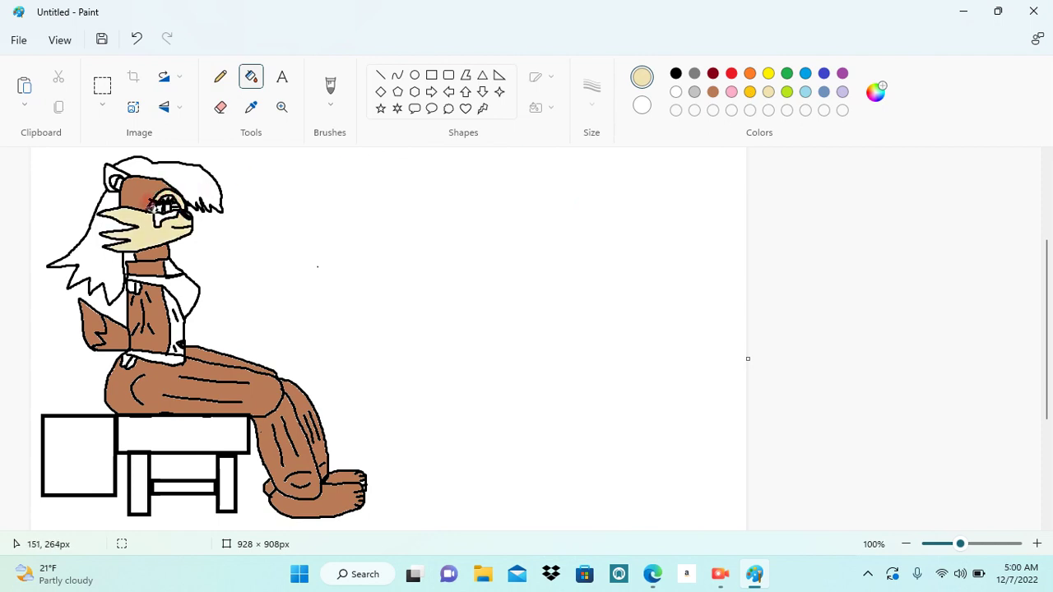
click(154, 201)
Fill the upper chest, the front strip of the torso and the inner ear with light tan
click(190, 268)
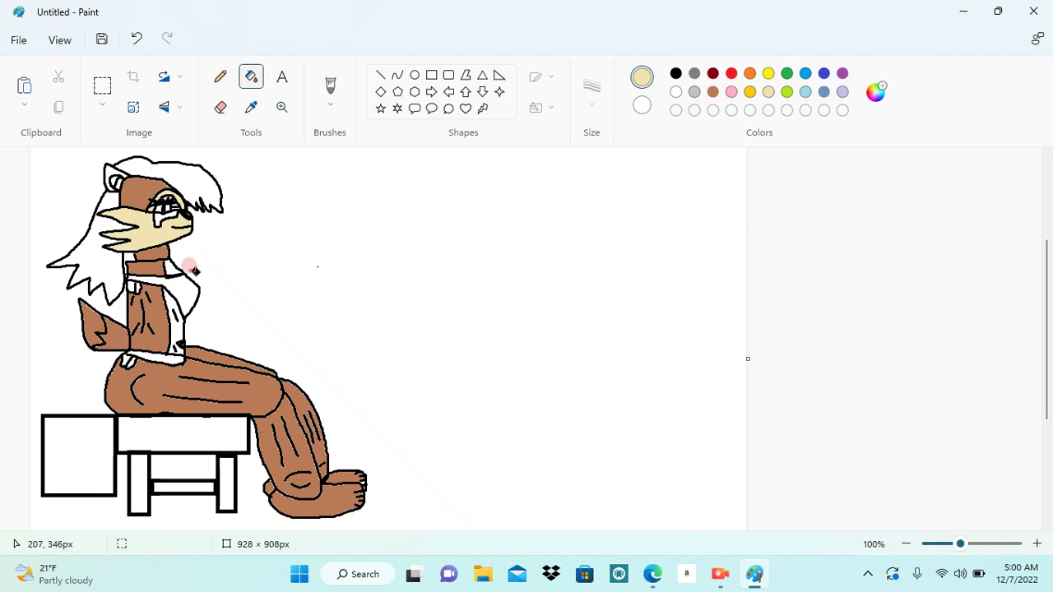
click(177, 261)
click(172, 301)
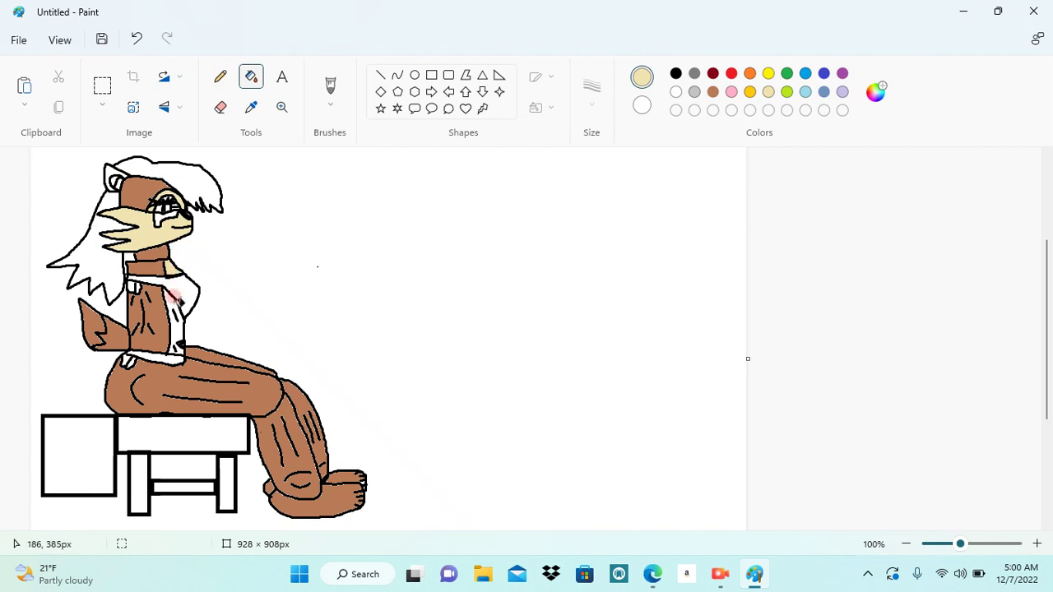
click(136, 198)
click(119, 176)
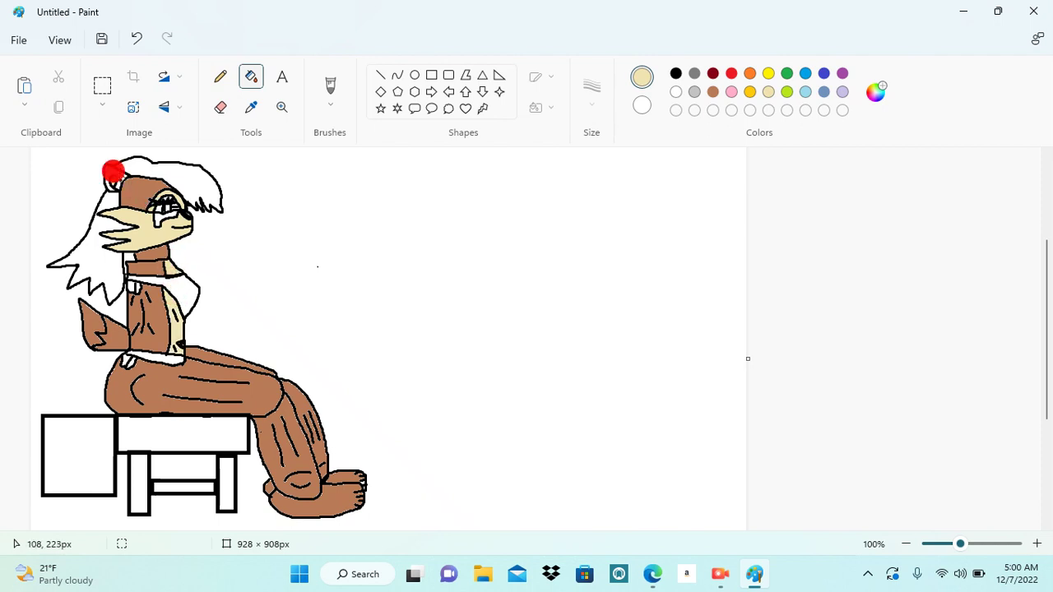
click(121, 177)
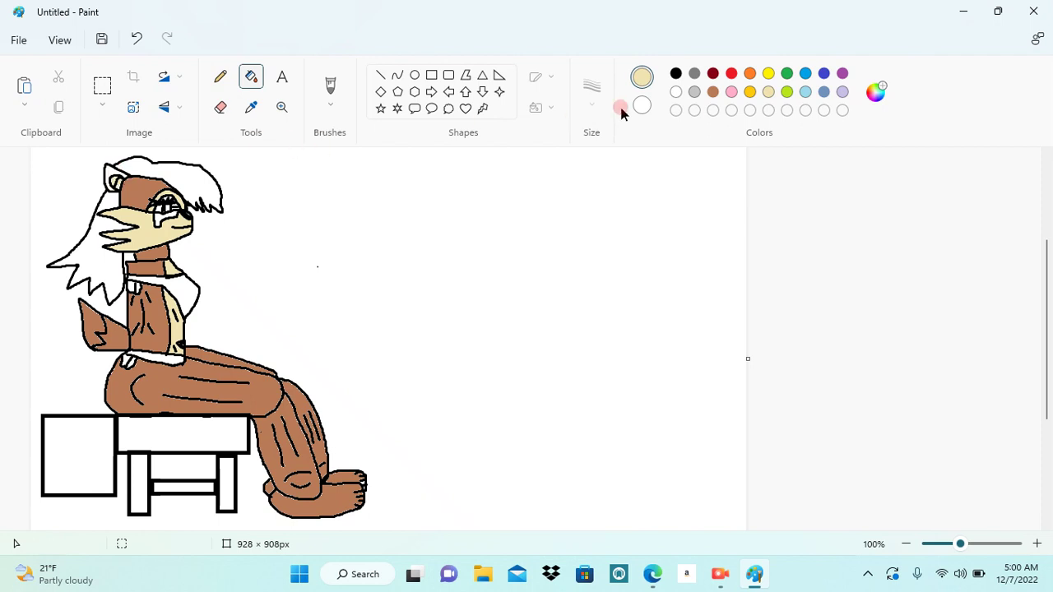
Fill the outer ear with brown, and the top and back sections of the hair with dark red
click(712, 92)
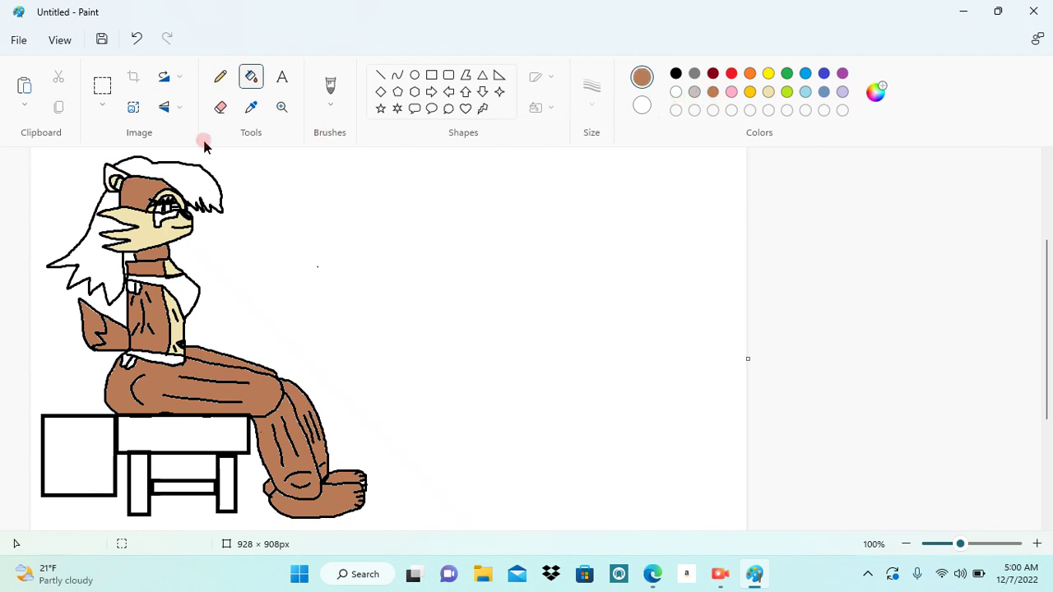
click(109, 164)
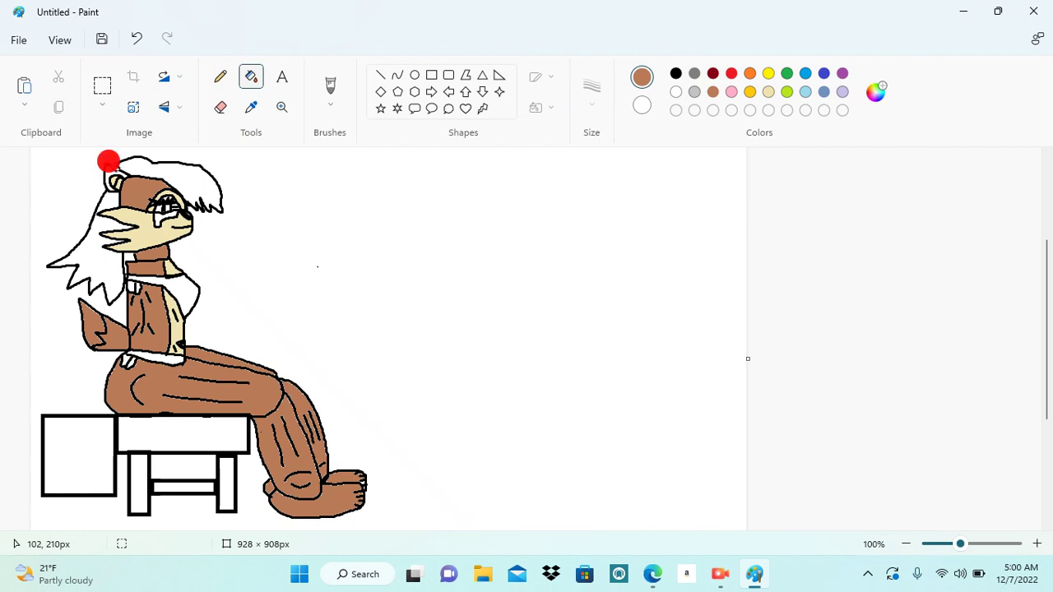
click(712, 73)
click(218, 175)
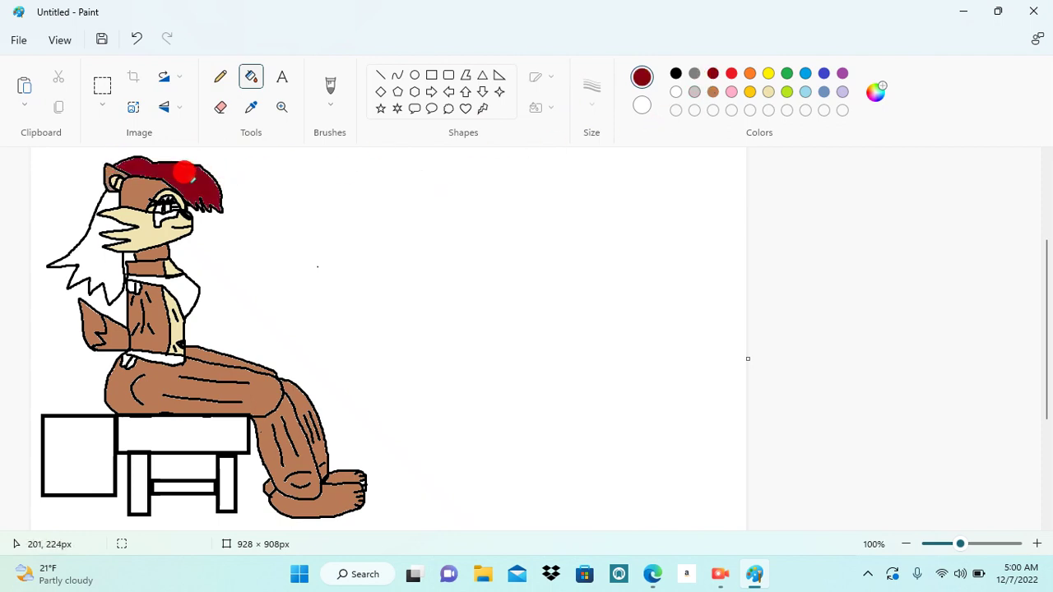
click(92, 241)
click(111, 199)
click(113, 196)
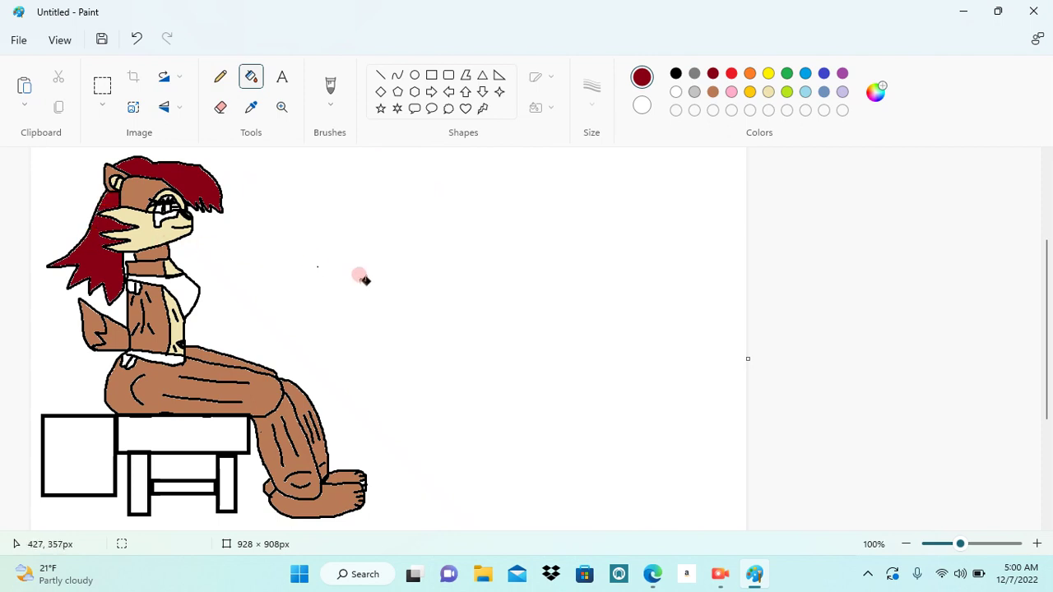
Fill the small gap in the front part of the eye with black
click(1036, 543)
click(1037, 543)
click(1037, 543)
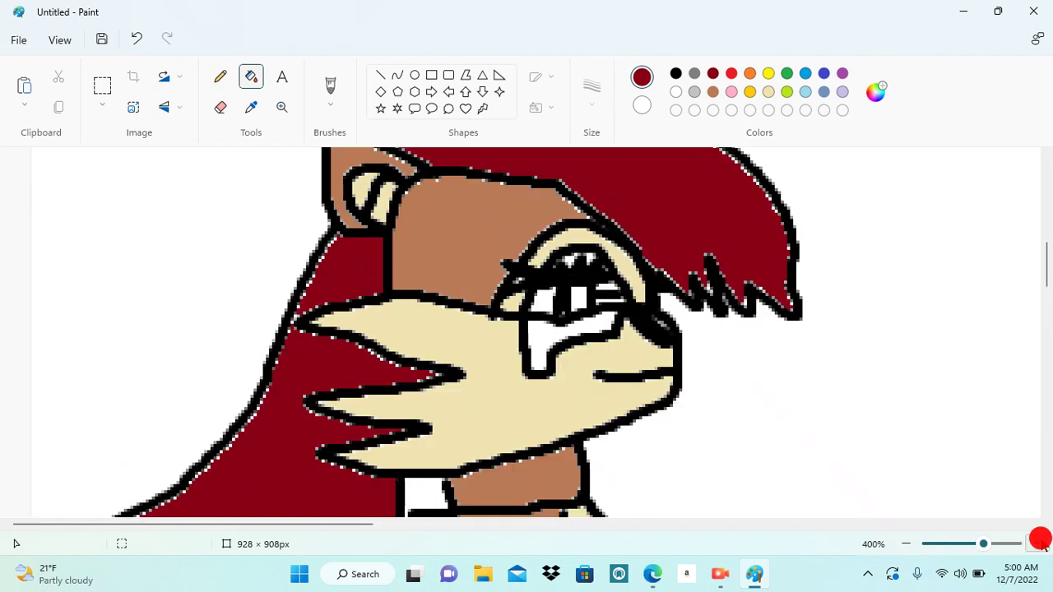
click(1037, 543)
click(676, 74)
click(762, 323)
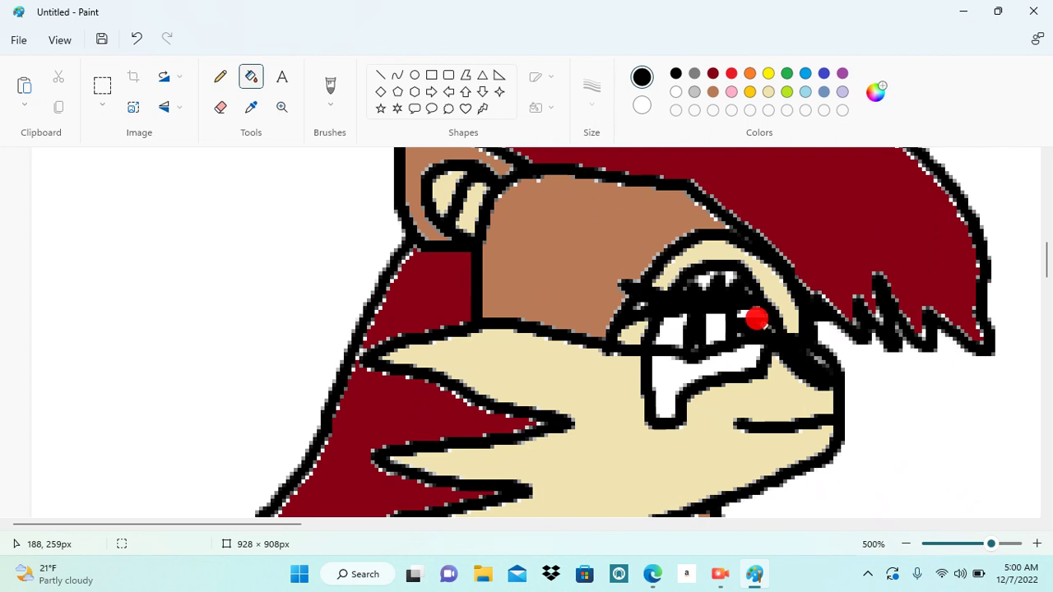
Fill the waistband at the hips and its tied knot with black
drag(1049, 276, 1049, 318)
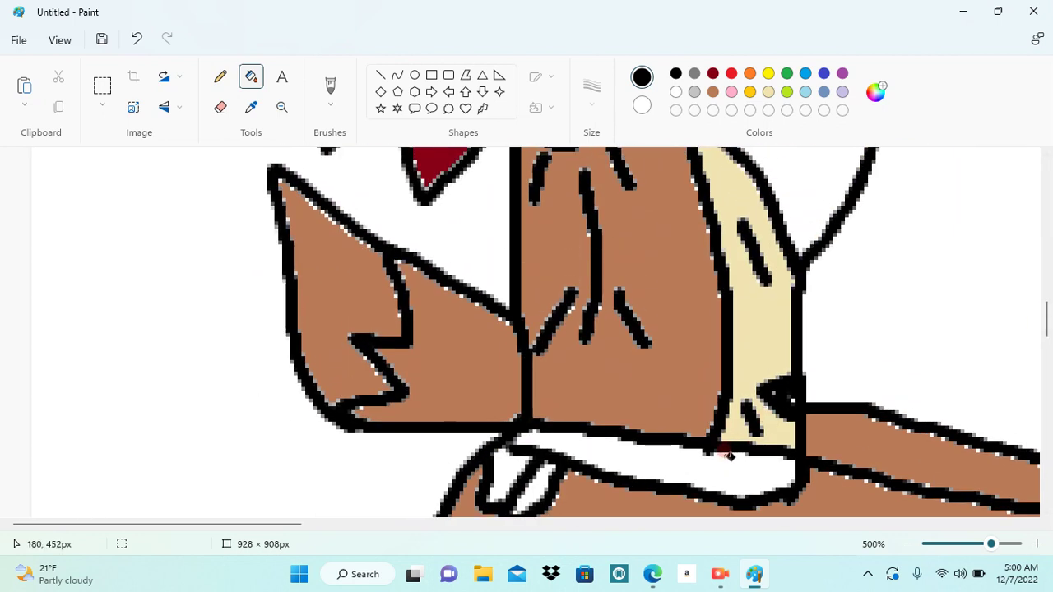
click(729, 448)
click(506, 476)
click(531, 479)
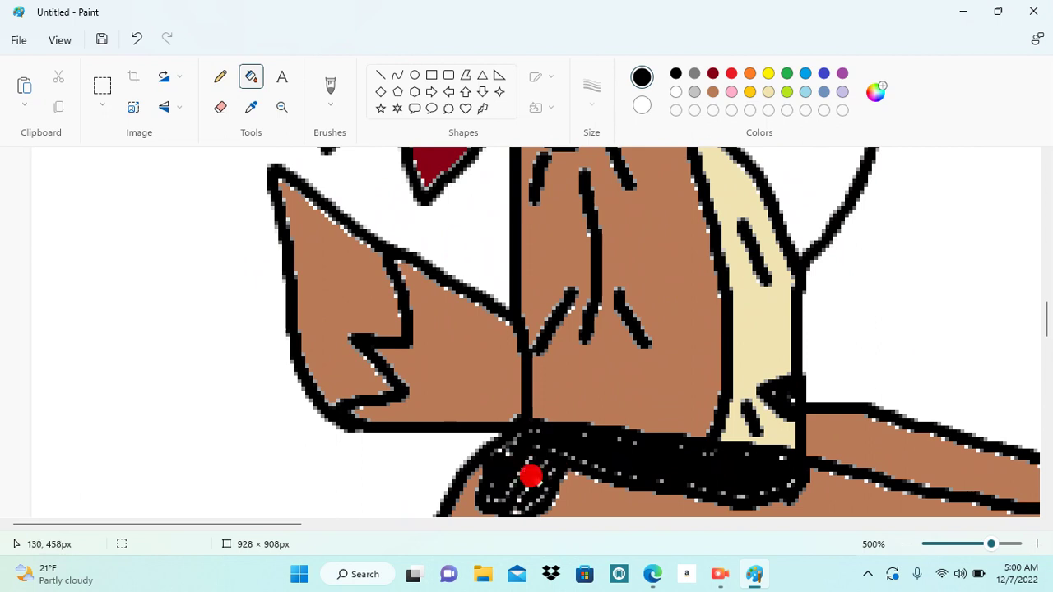
Fill the chest garment, its back strap and its knot with black
drag(1046, 337, 1048, 295)
click(656, 383)
click(566, 403)
click(531, 406)
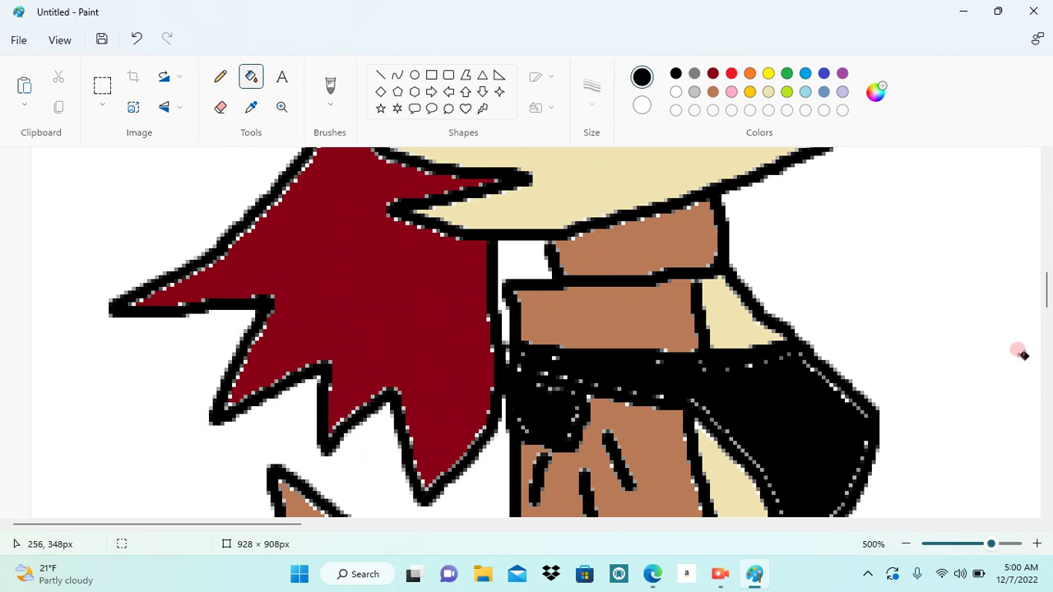
Fill the tear below the eye with light turquoise and the small area at the eye's front with turquoise
drag(1048, 308, 1048, 277)
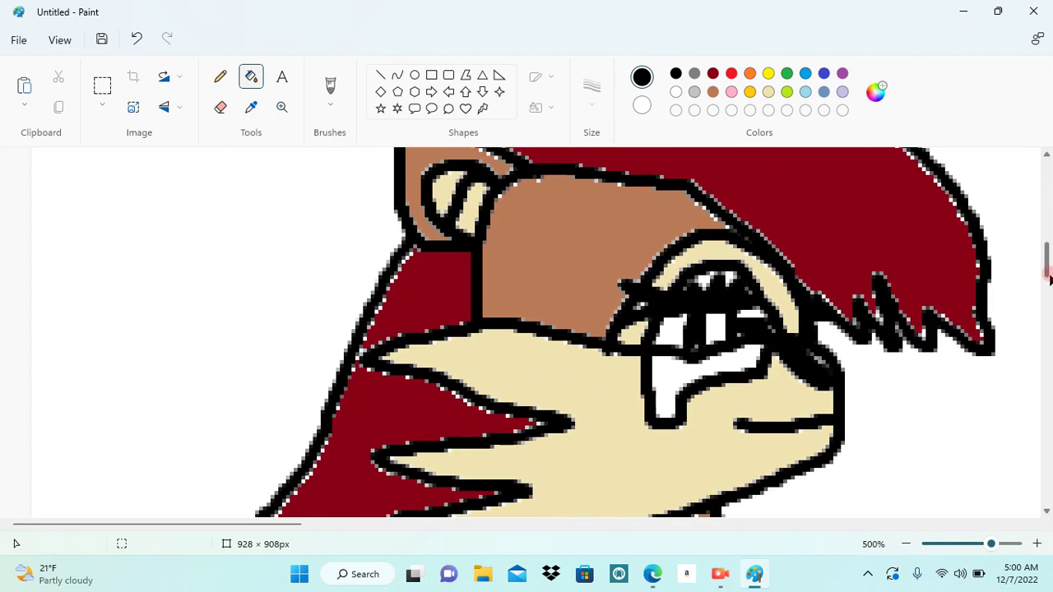
click(805, 92)
click(678, 367)
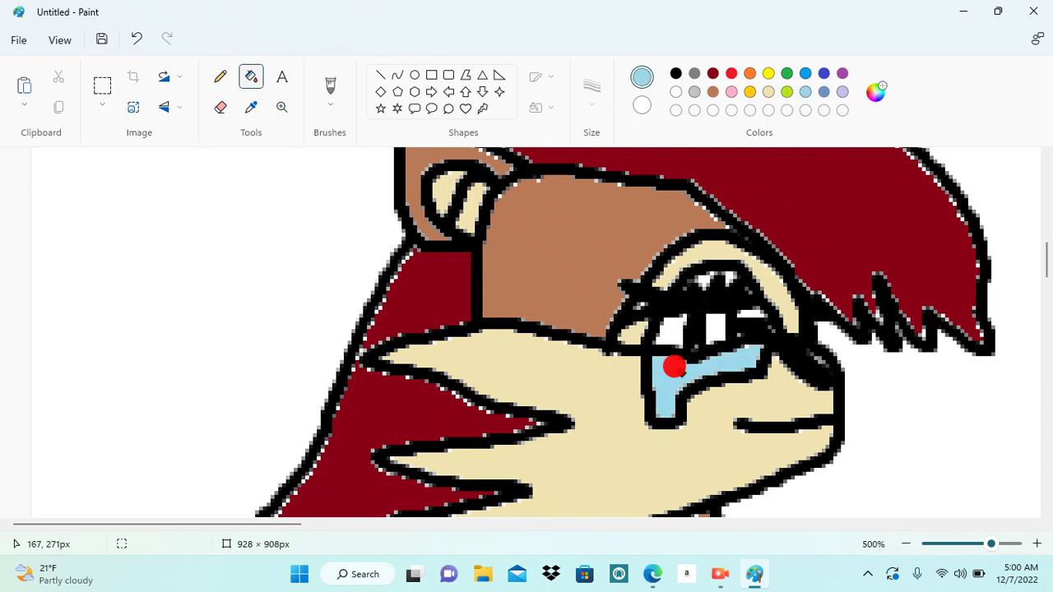
click(806, 73)
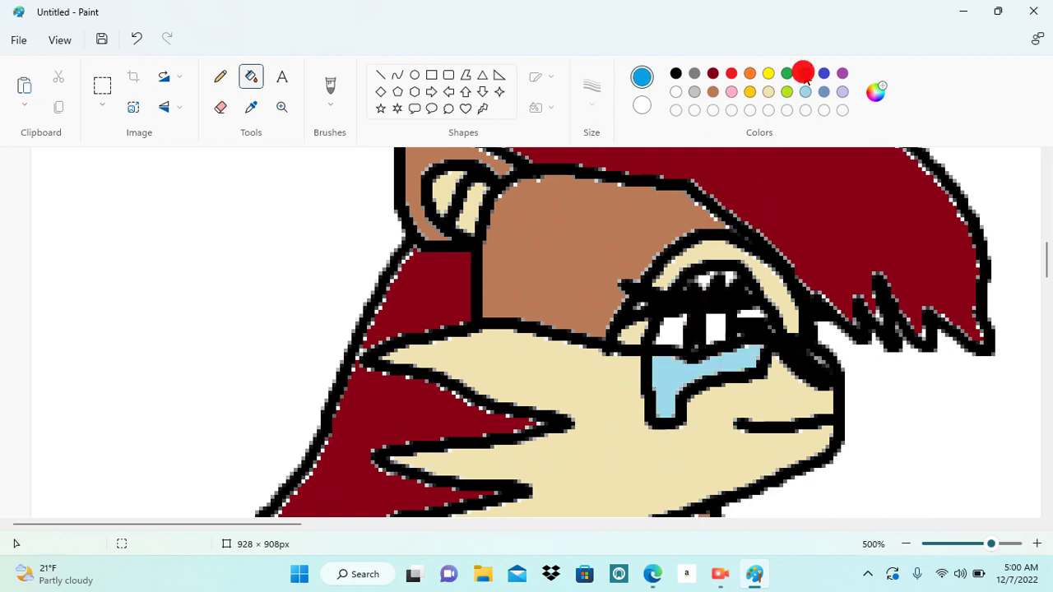
click(750, 307)
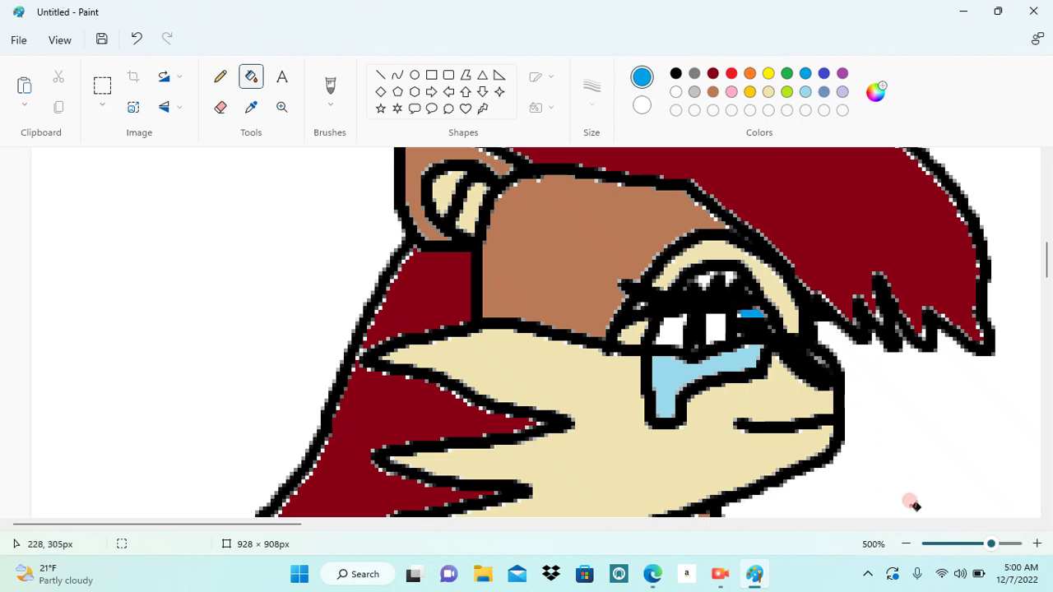
Fill the bench seat with gold, undoing any stray fill outside the bench
click(906, 544)
click(906, 544)
click(906, 544)
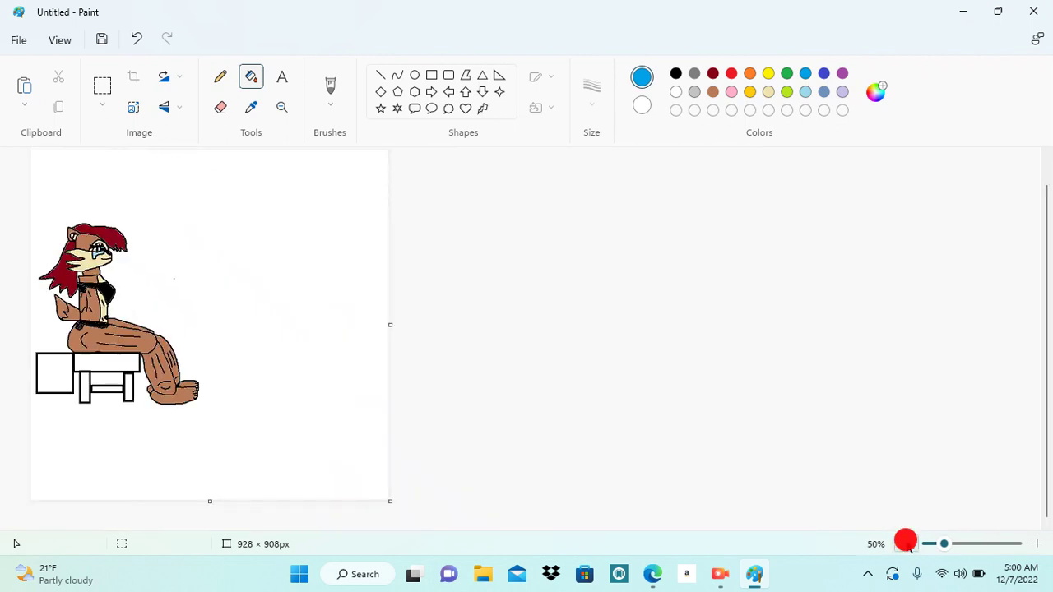
click(1035, 543)
click(1035, 544)
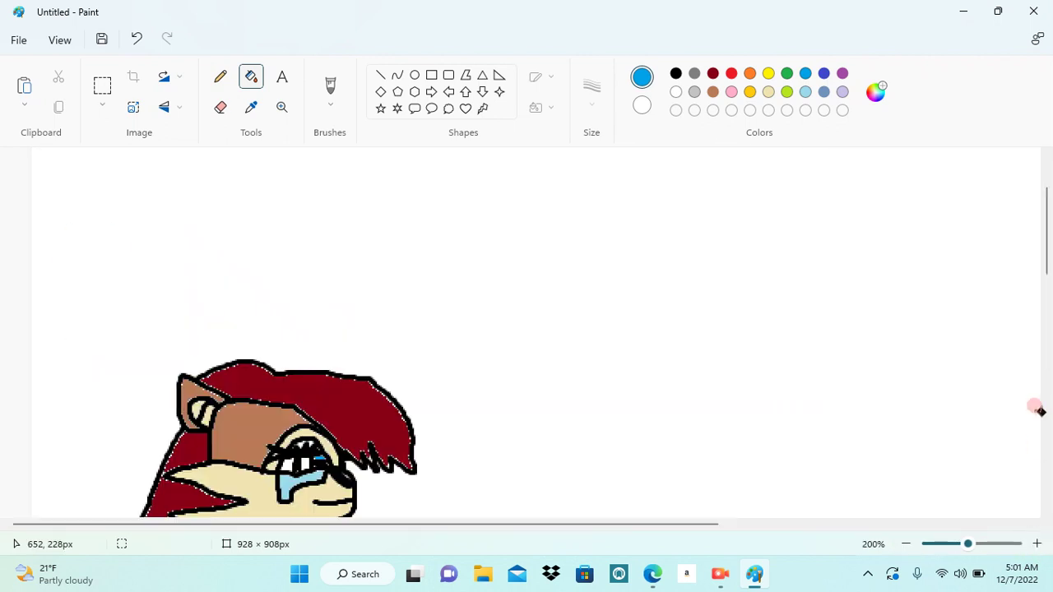
drag(1049, 272, 1049, 402)
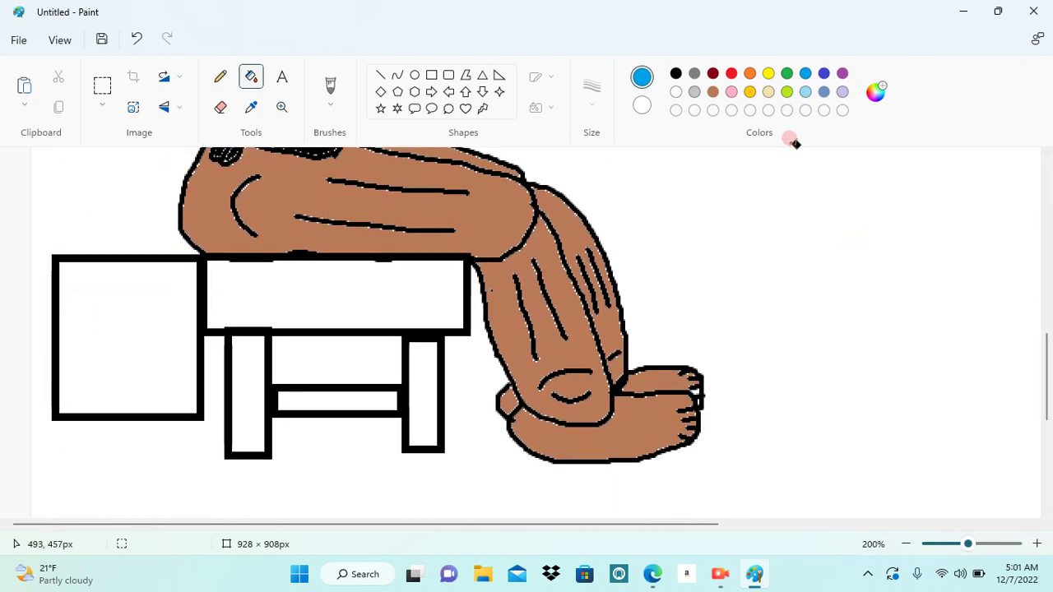
click(749, 92)
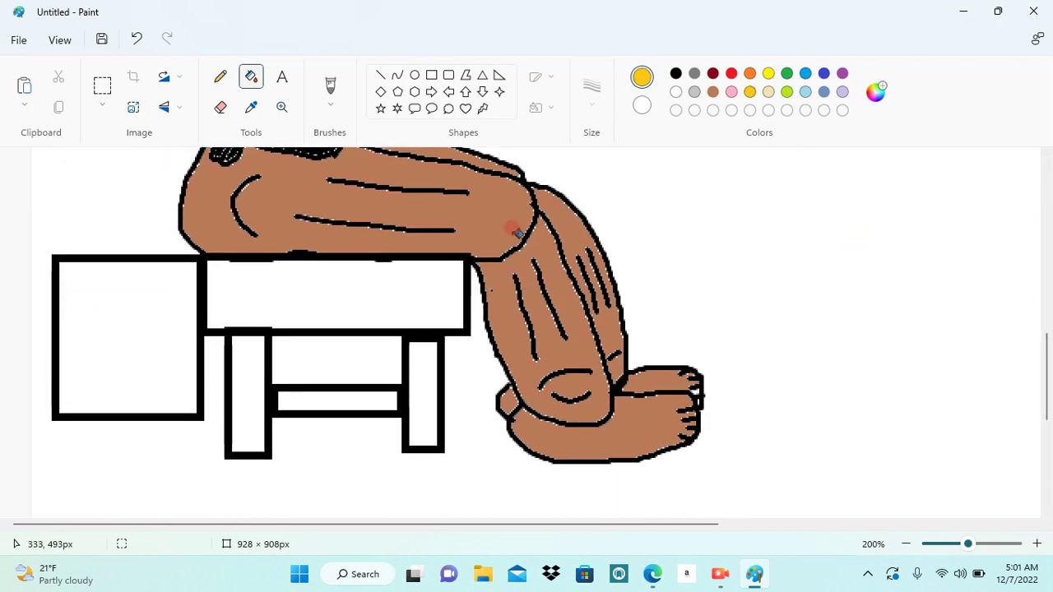
click(437, 284)
click(442, 365)
key(ctrl+z)
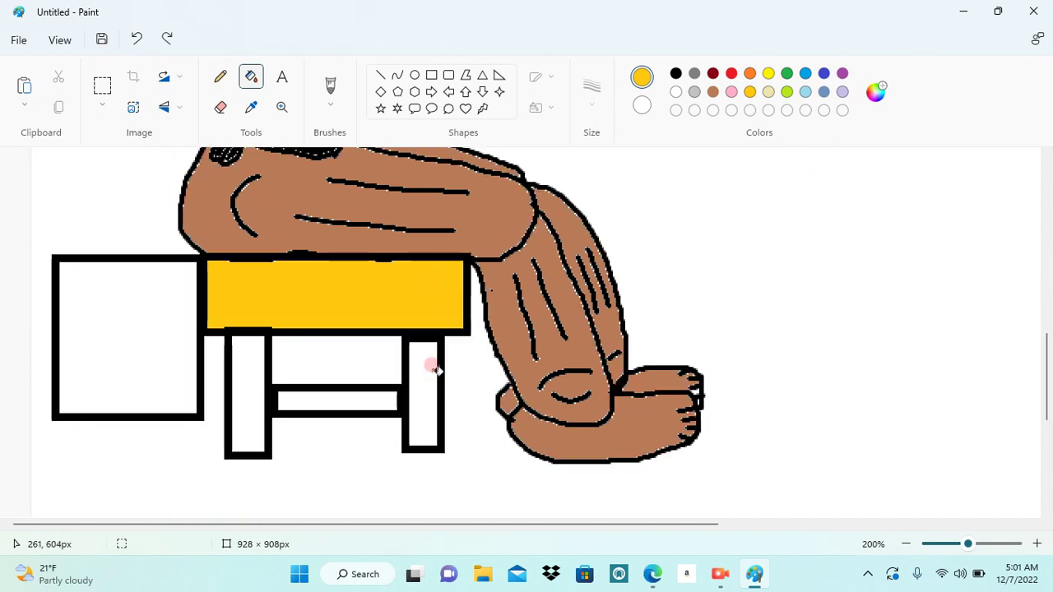
Fill the bench's legs and crossbar with gold and the square block beside the bench with blue-gray
click(432, 366)
click(385, 398)
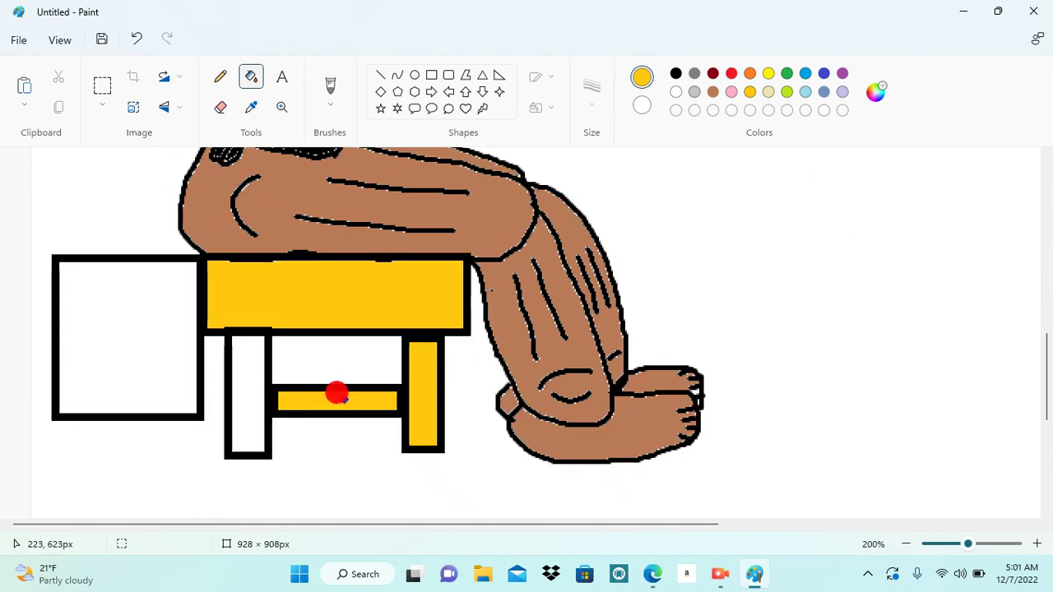
click(252, 387)
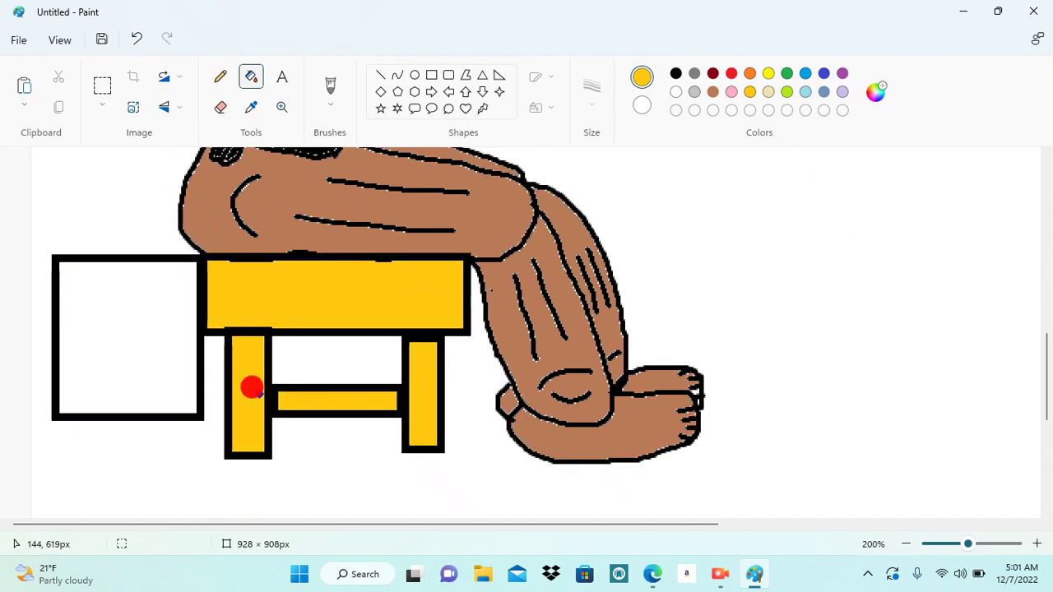
click(823, 92)
click(144, 326)
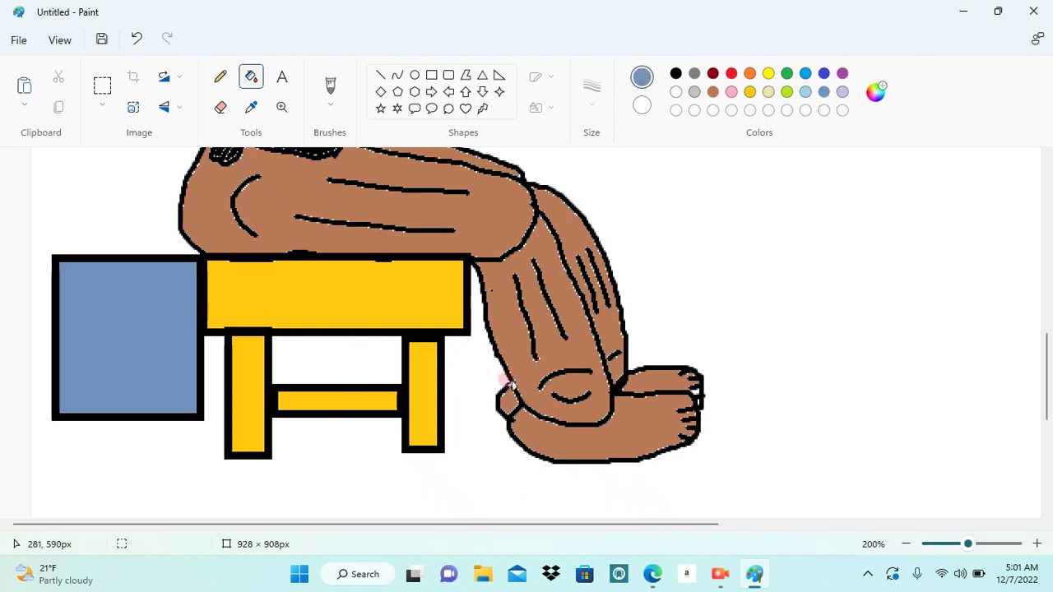
Outline two more jagged hair sections in black with the brush, extending the hair behind the tail towards the blue-gray block
drag(1047, 400, 1047, 329)
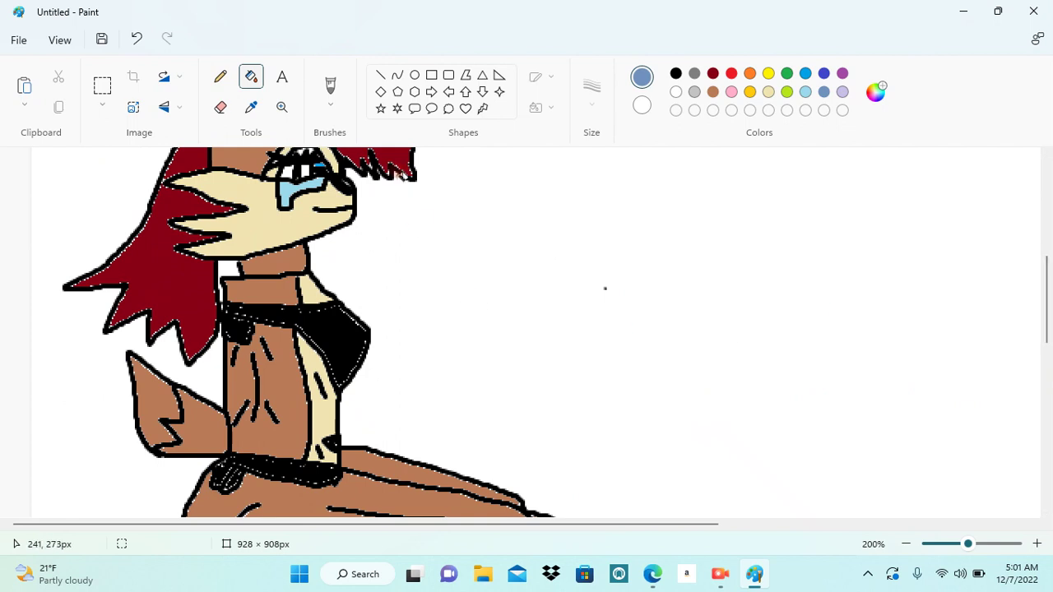
click(333, 107)
click(677, 74)
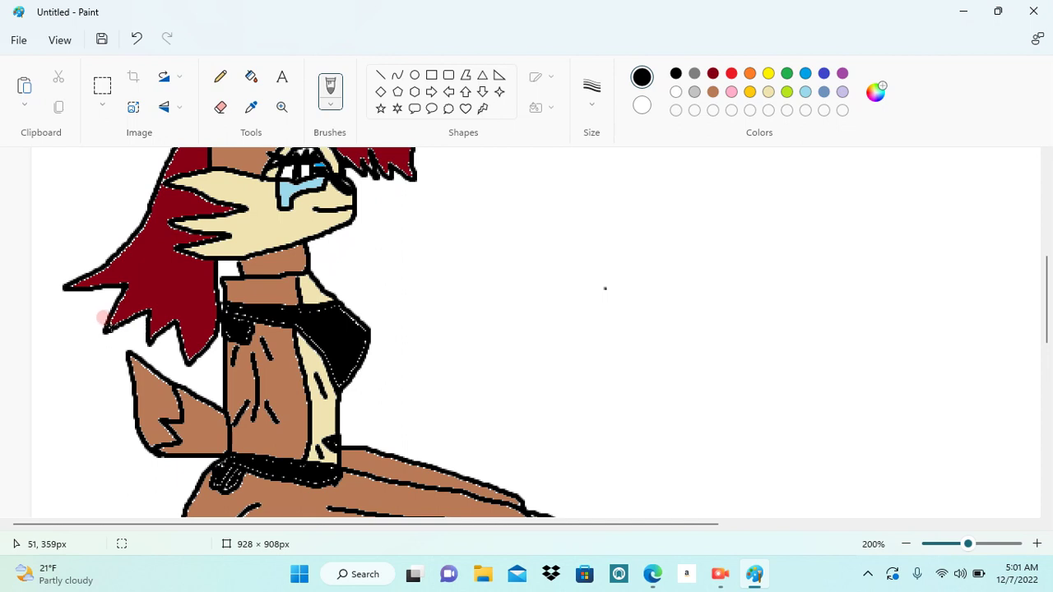
mouse_move(105, 290)
mouse_down()
mouse_move(56, 472)
mouse_move(99, 459)
mouse_move(97, 487)
mouse_move(117, 471)
mouse_move(156, 469)
mouse_up()
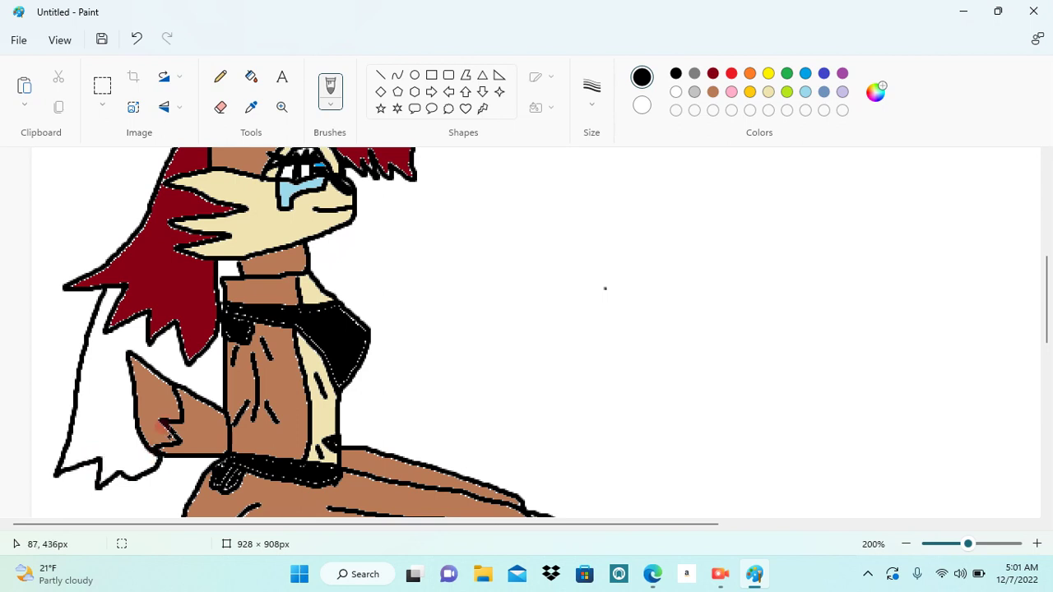
drag(175, 378, 178, 355)
click(905, 544)
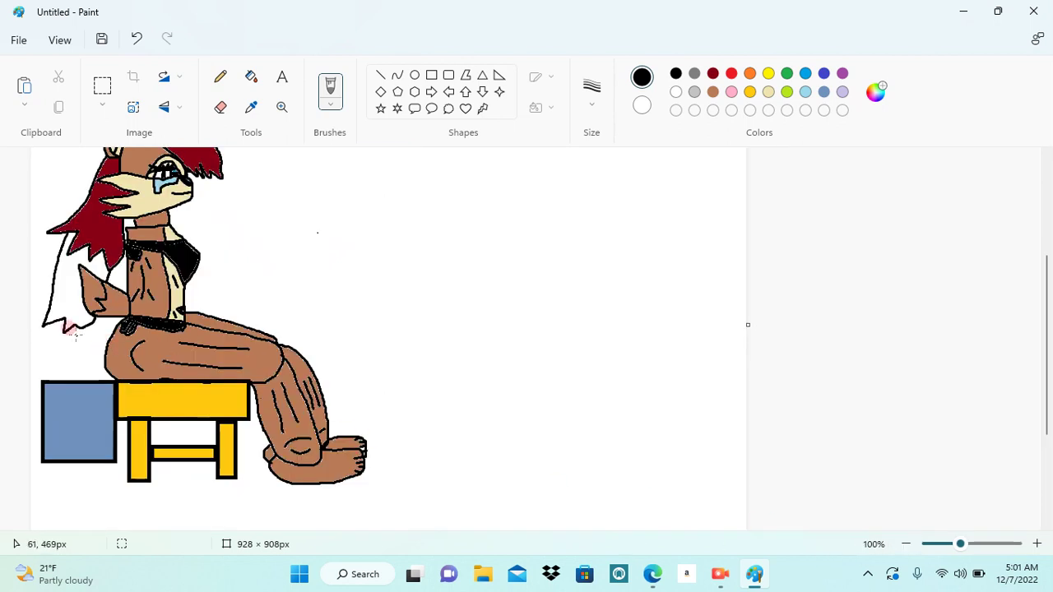
mouse_move(44, 313)
mouse_down()
mouse_move(33, 334)
mouse_move(55, 346)
mouse_move(90, 334)
mouse_up()
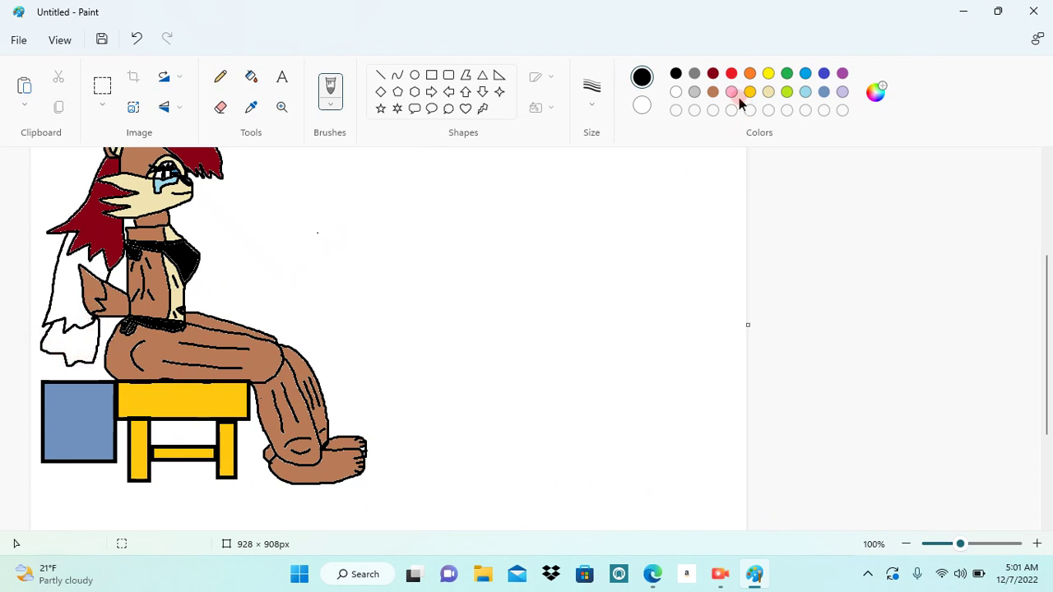
Fill the newly outlined lower hair sections with dark red
click(713, 73)
click(251, 76)
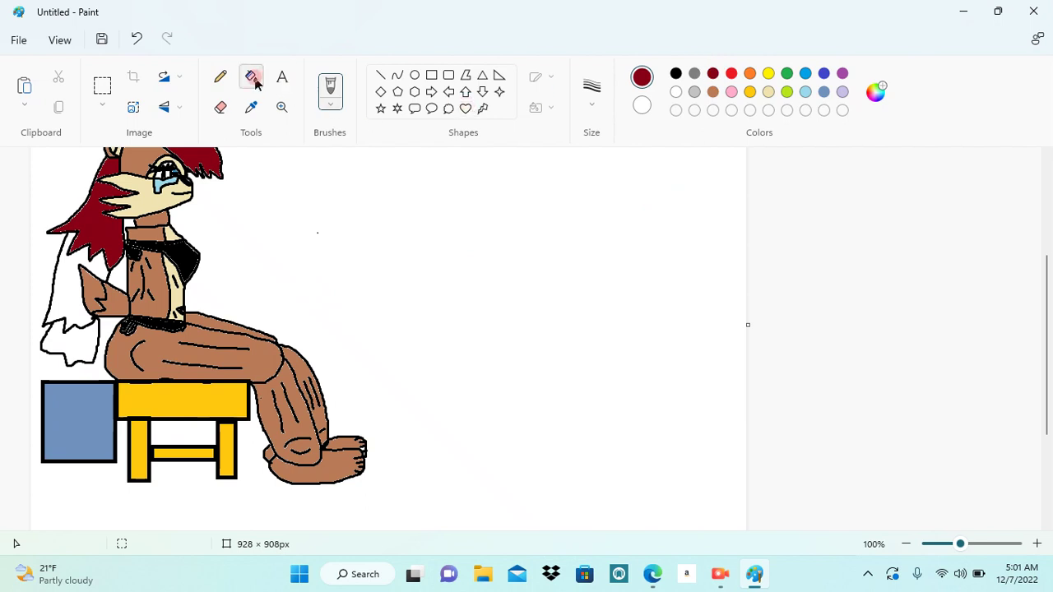
click(78, 263)
click(86, 309)
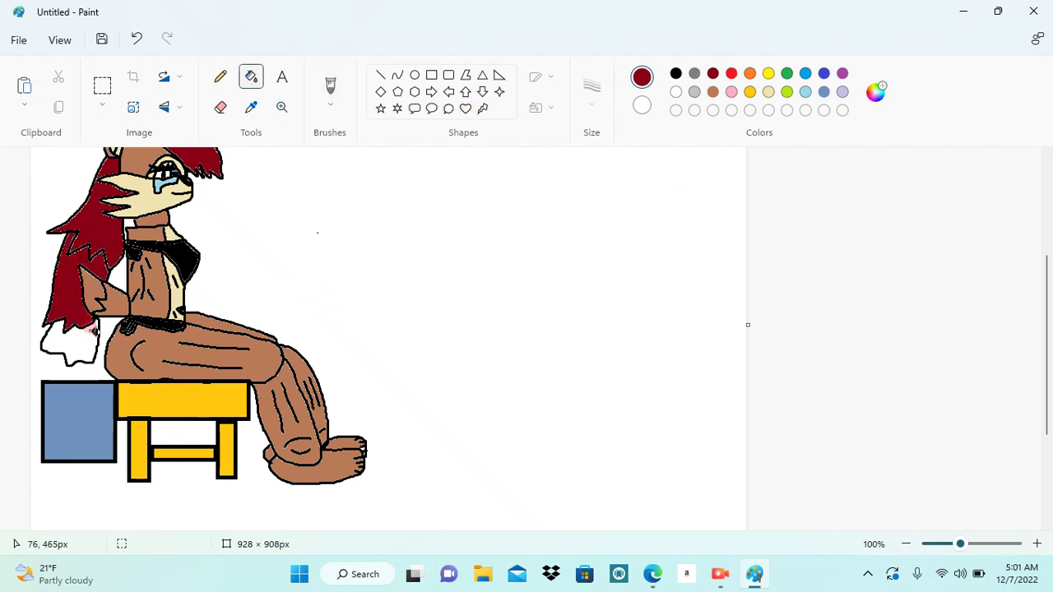
click(61, 330)
click(86, 329)
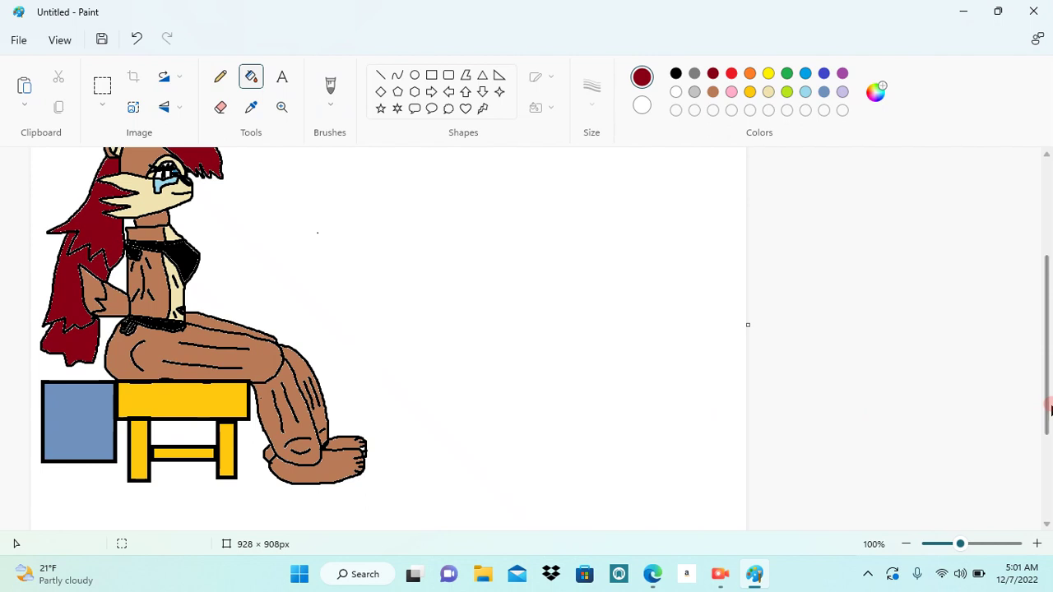
Brush black outline segments of a backrest around the long hair, rising from the blue-gray block to neck height
scroll(1047, 363, up, 1)
scroll(1047, 363, up, 2)
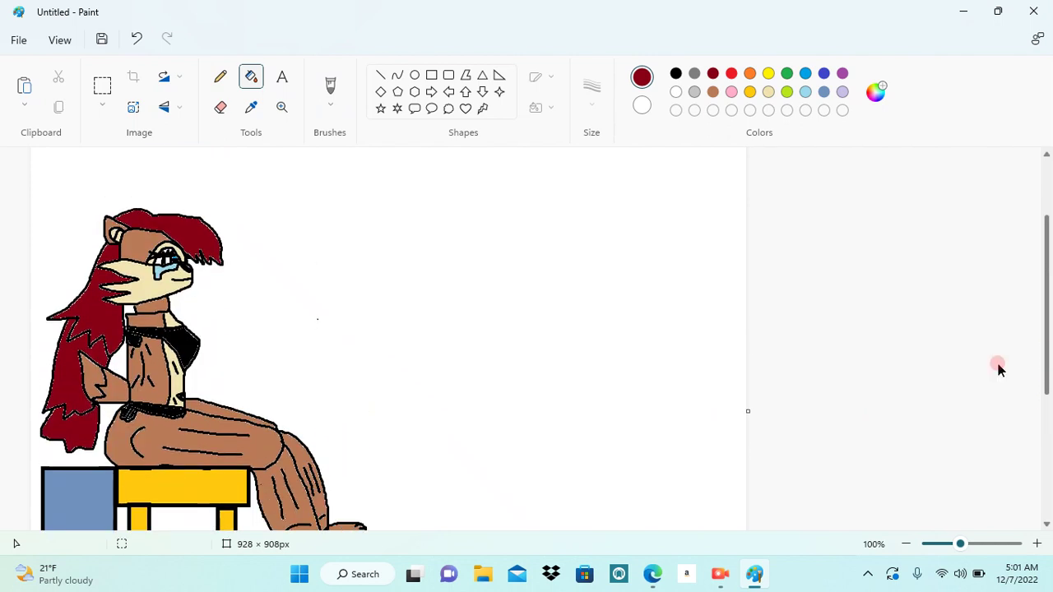
click(332, 90)
click(675, 74)
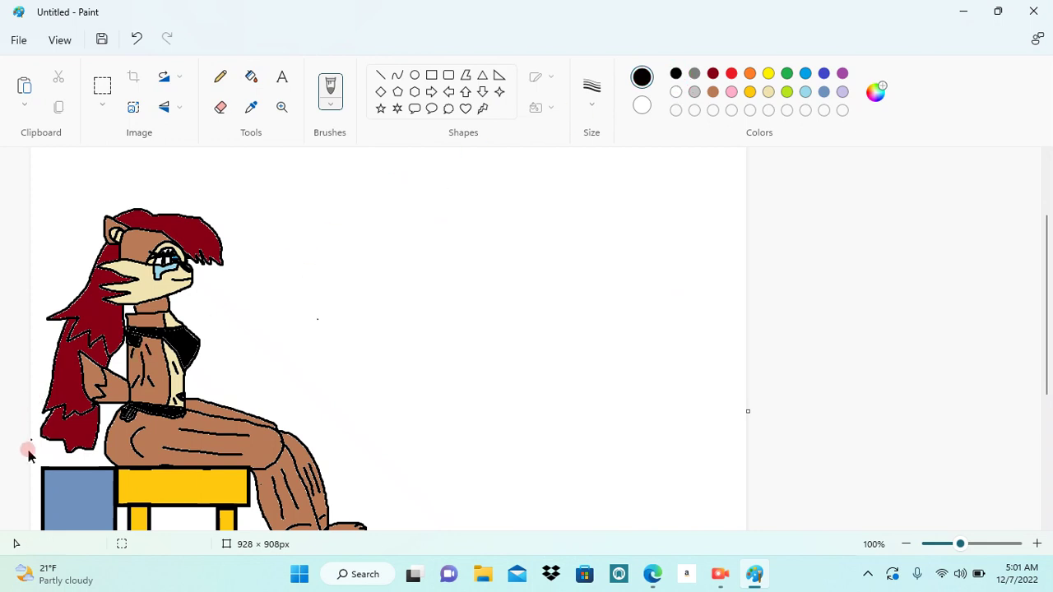
drag(48, 461, 51, 447)
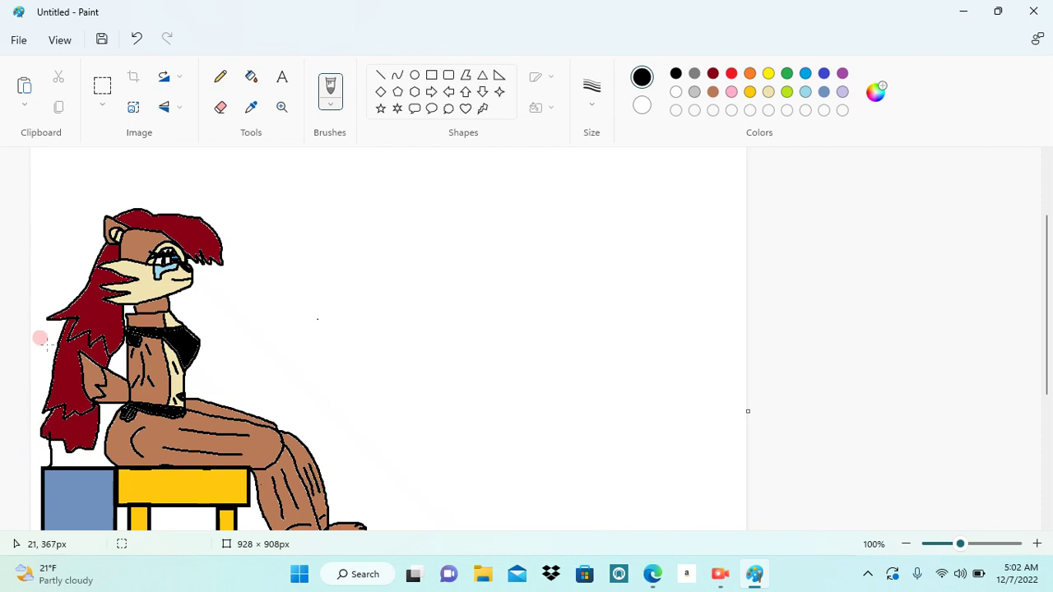
drag(46, 348, 47, 313)
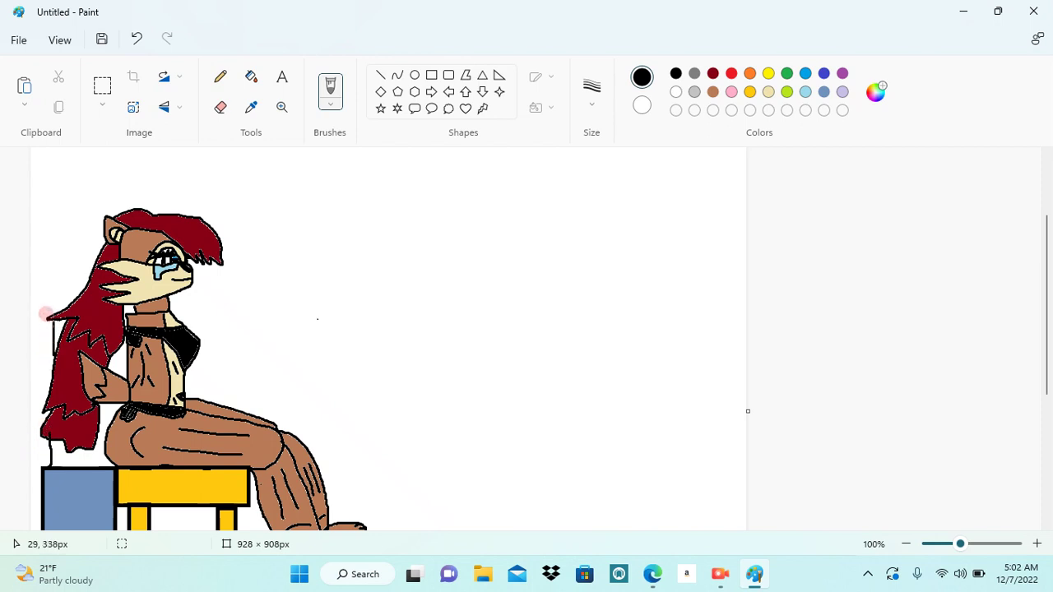
drag(46, 303, 51, 277)
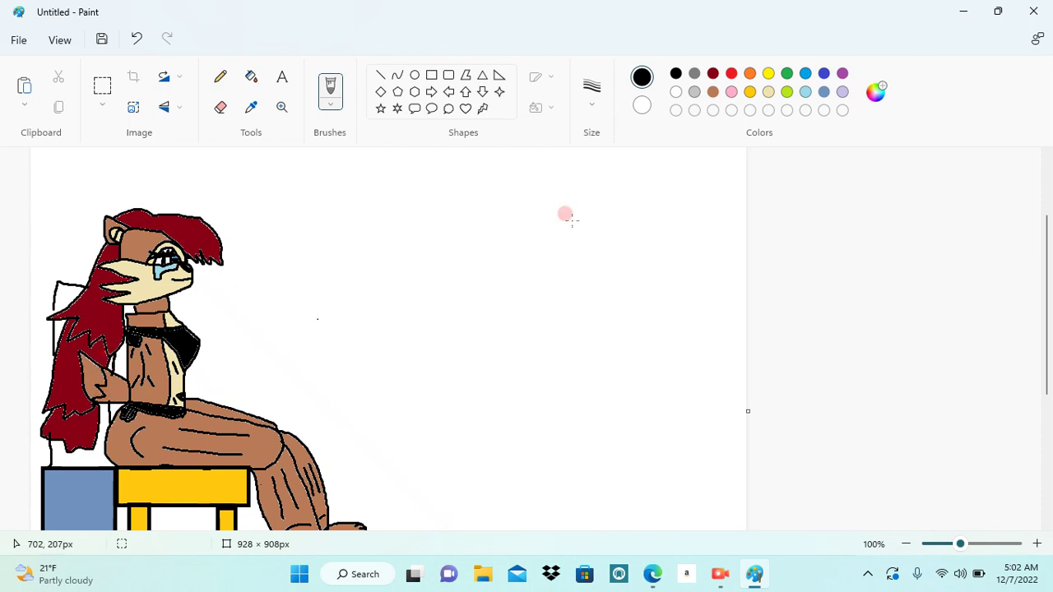
Fill the backrest areas behind and below the long hair with blue-gray
click(823, 91)
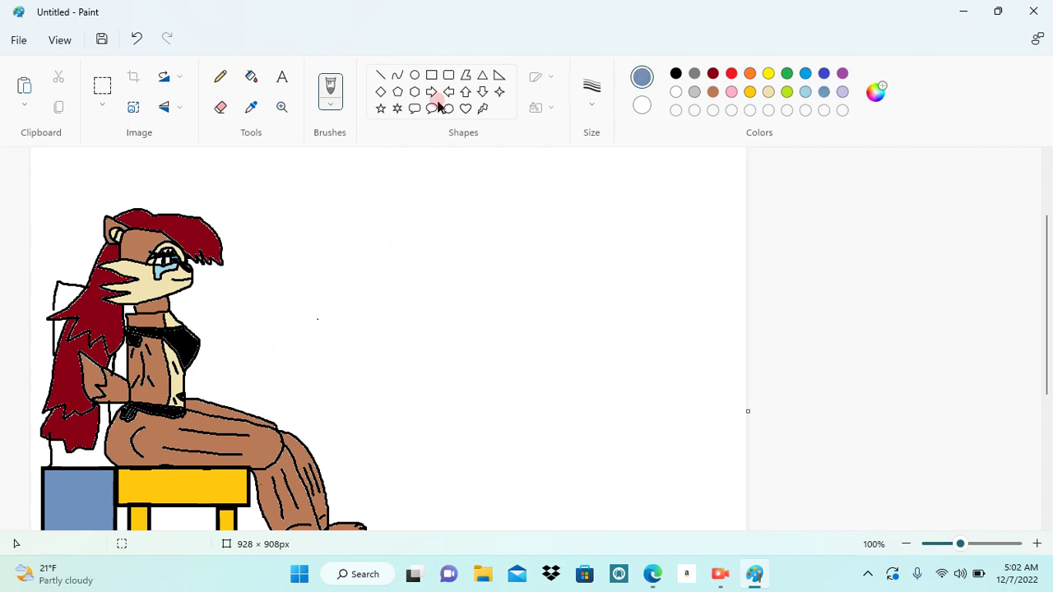
click(251, 76)
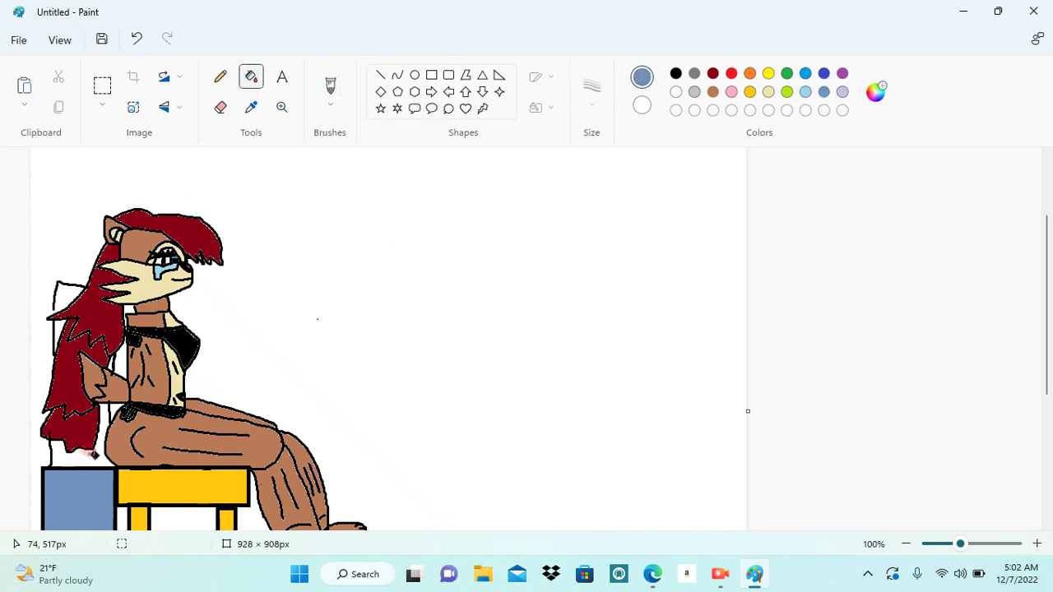
click(90, 451)
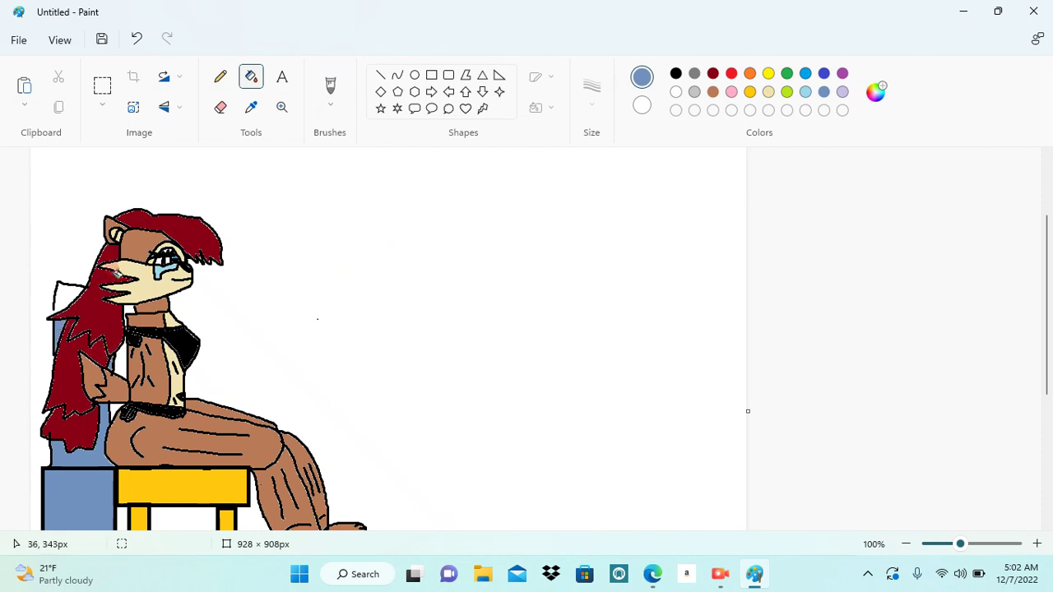
Close the gap in the backrest's upper outline with a black brush mark and fill that top section with blue-gray
click(329, 86)
click(664, 83)
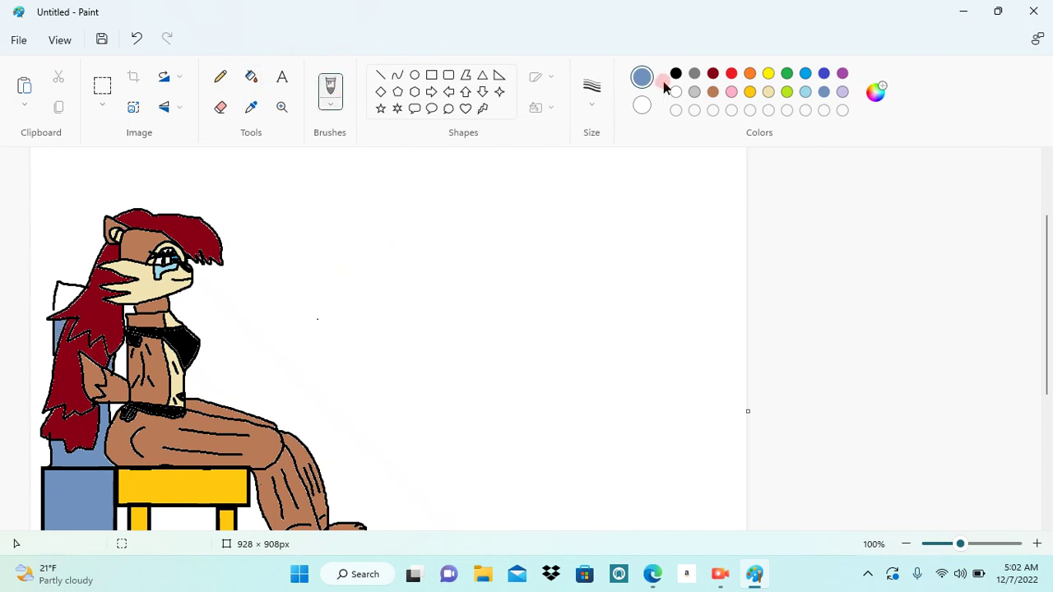
click(676, 75)
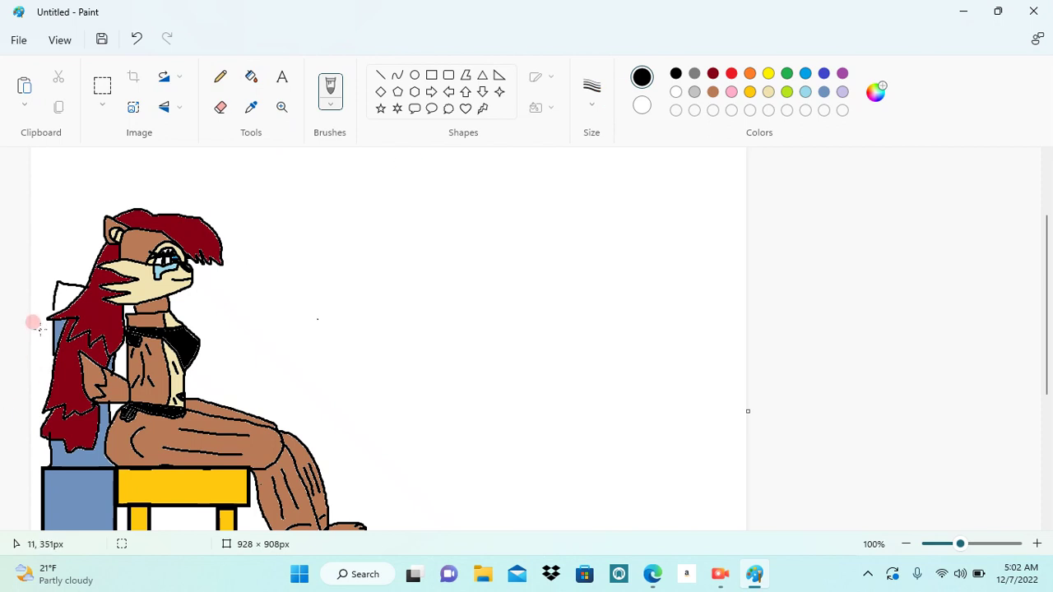
click(45, 301)
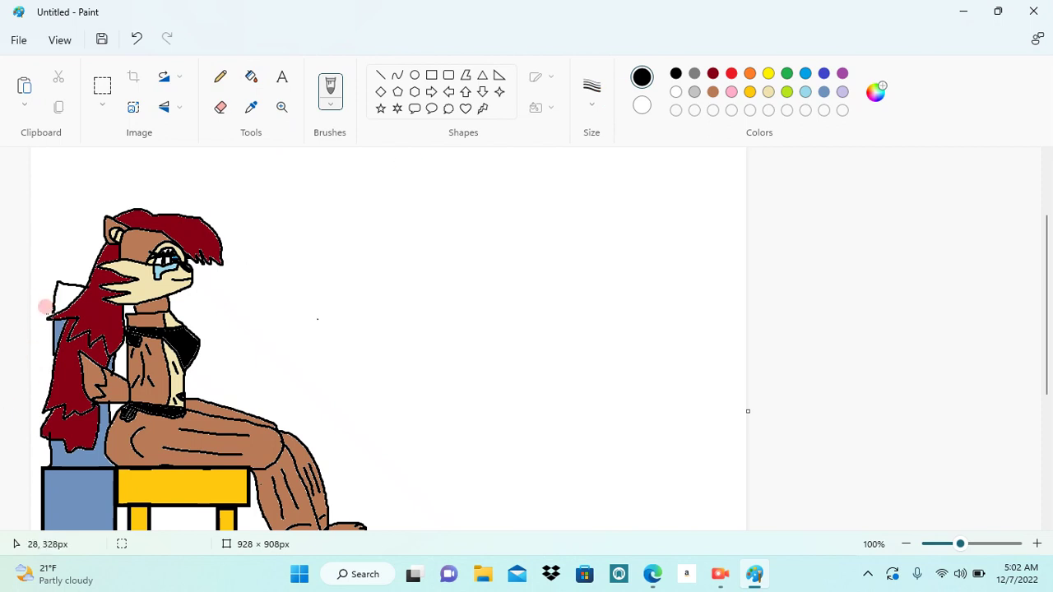
click(824, 91)
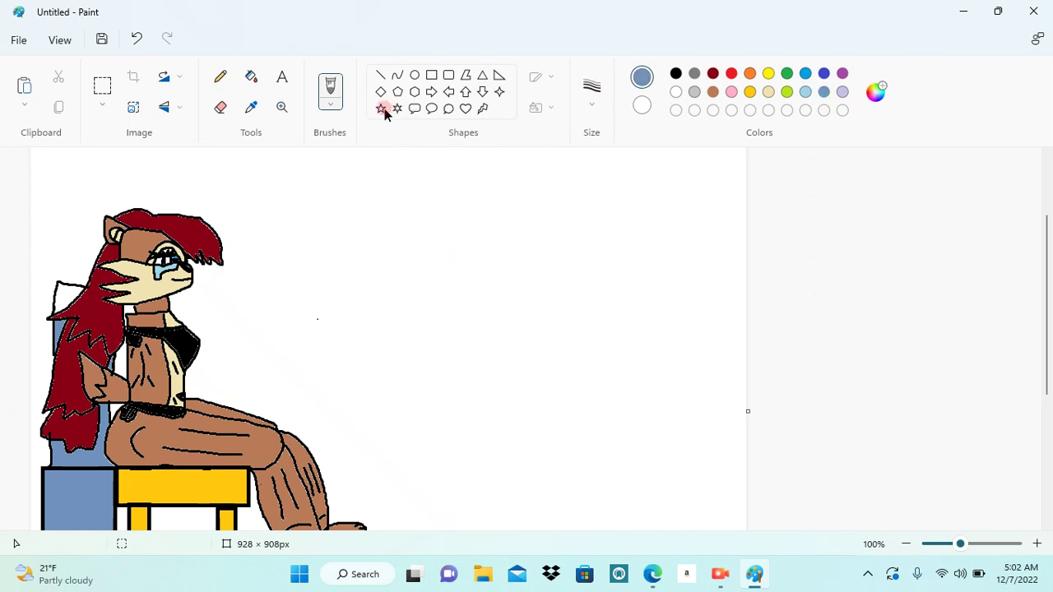
click(257, 78)
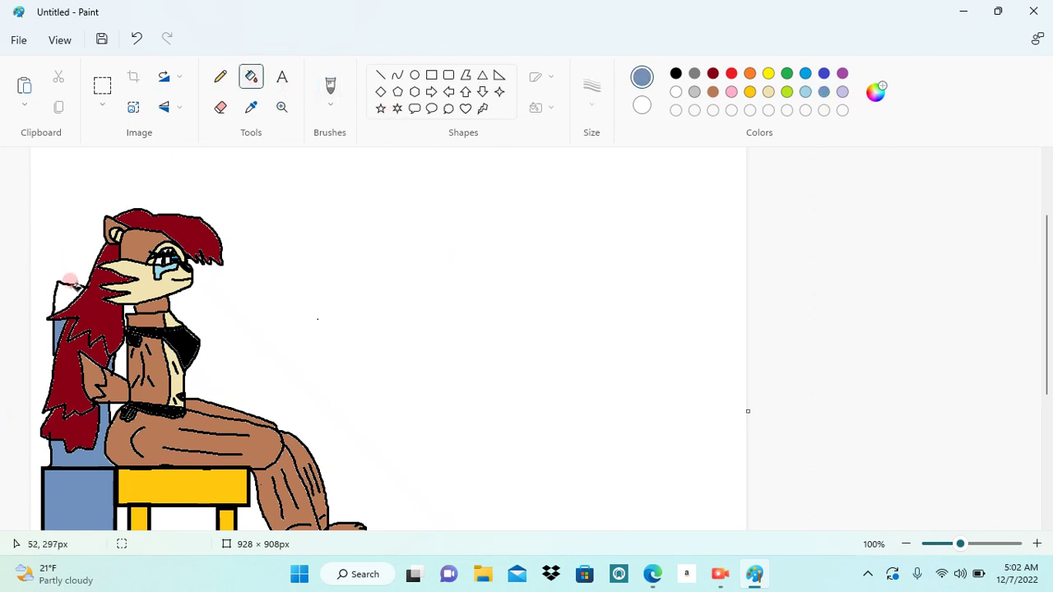
click(70, 280)
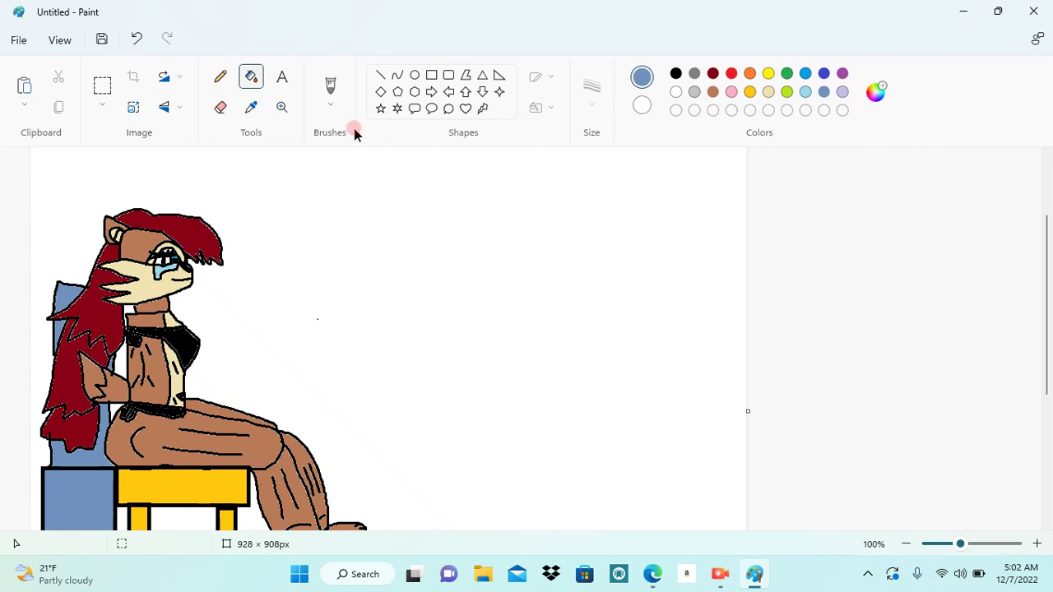
Brush a black outline of a bent arm with spread, pointed fingers on the blank canvas and fill it with brown
click(332, 93)
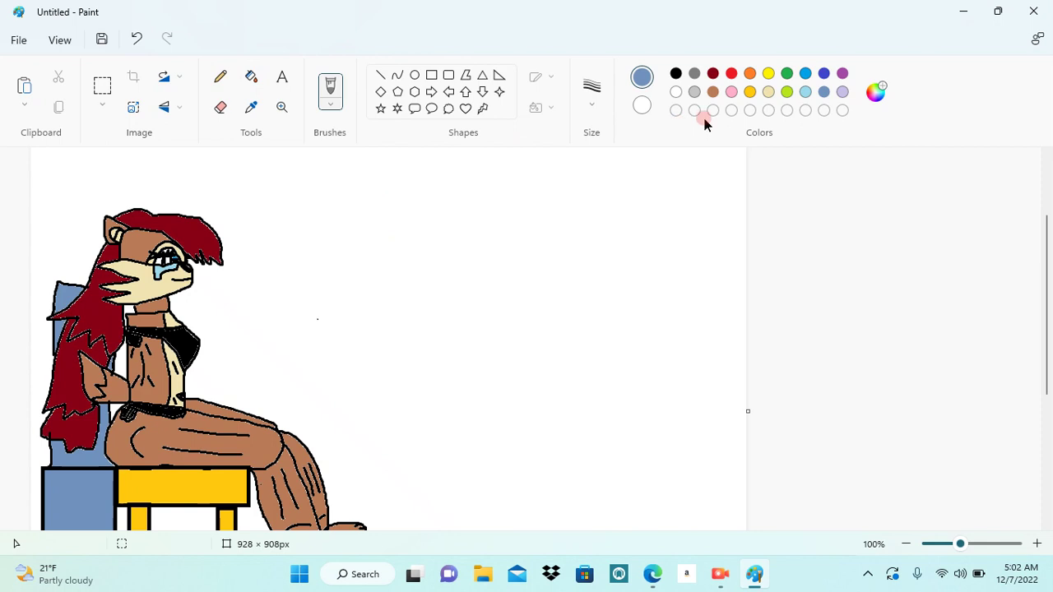
click(678, 73)
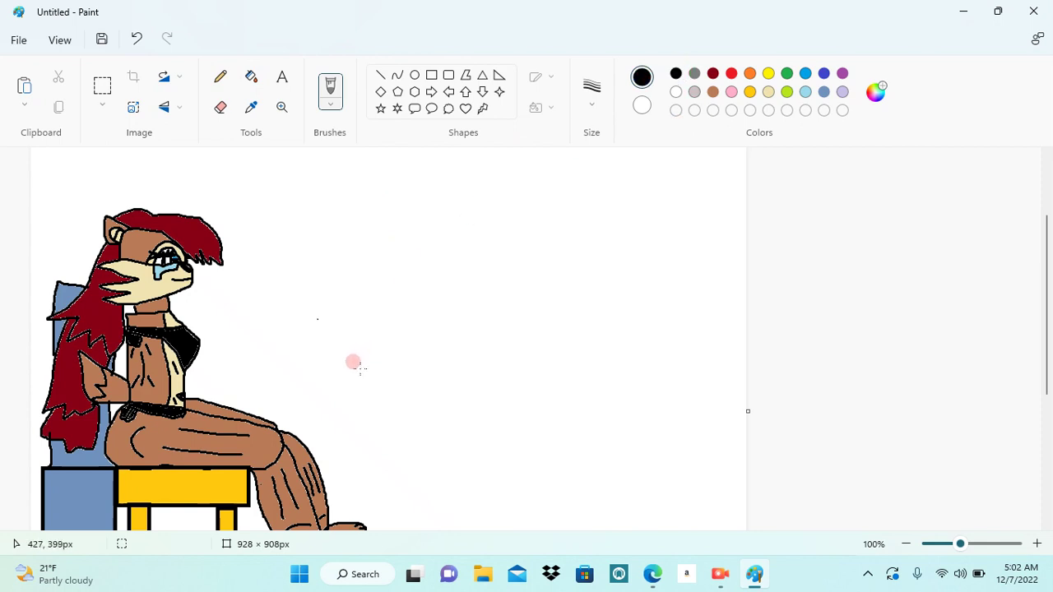
mouse_move(362, 378)
mouse_down()
mouse_move(339, 316)
mouse_move(350, 311)
mouse_move(362, 311)
mouse_move(383, 349)
mouse_move(446, 348)
mouse_move(465, 323)
mouse_move(481, 331)
mouse_up()
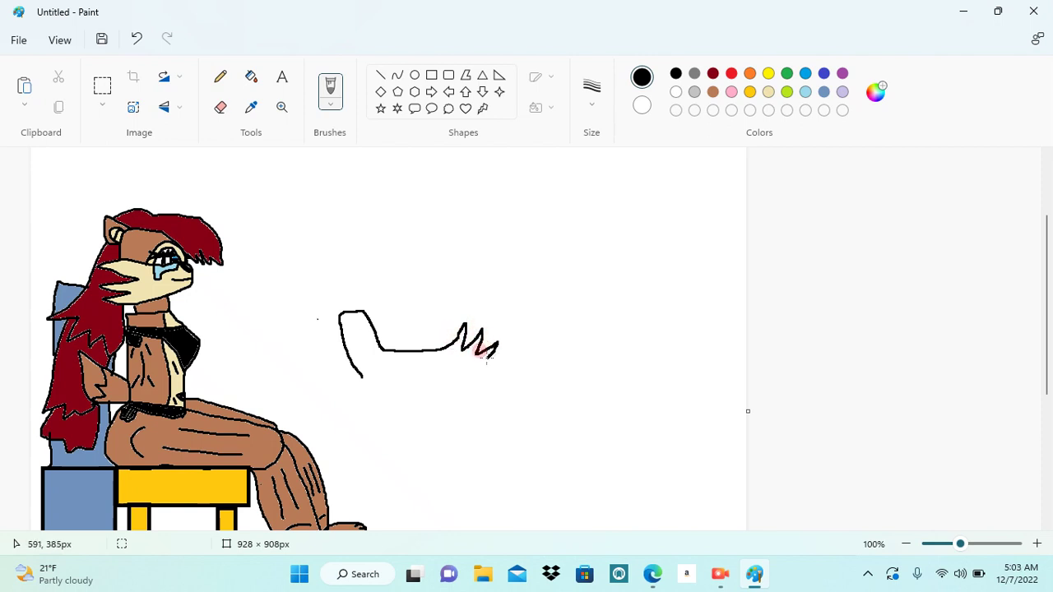
drag(491, 376, 388, 375)
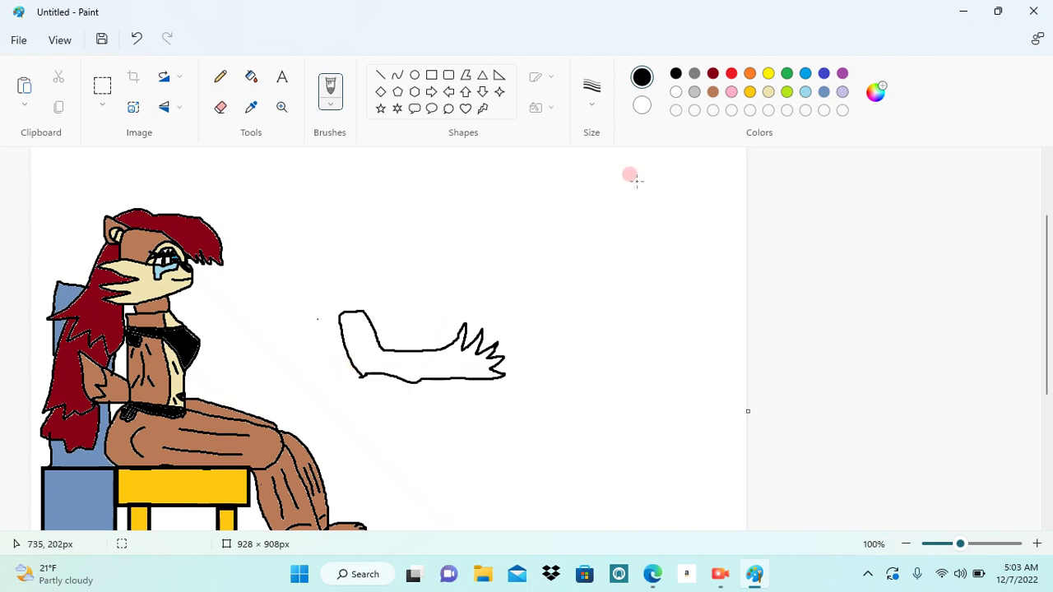
click(712, 92)
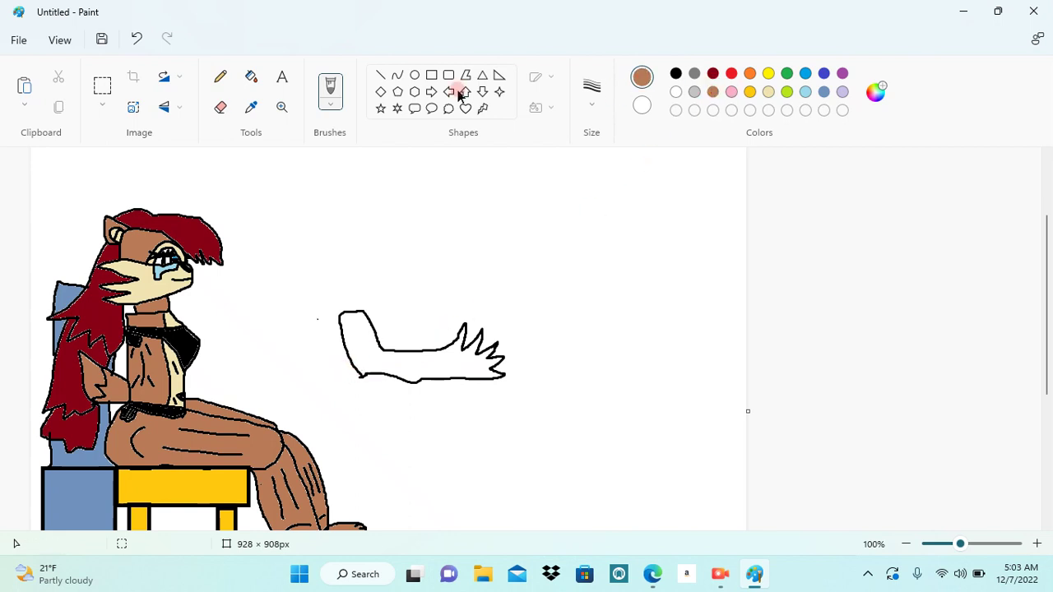
click(249, 79)
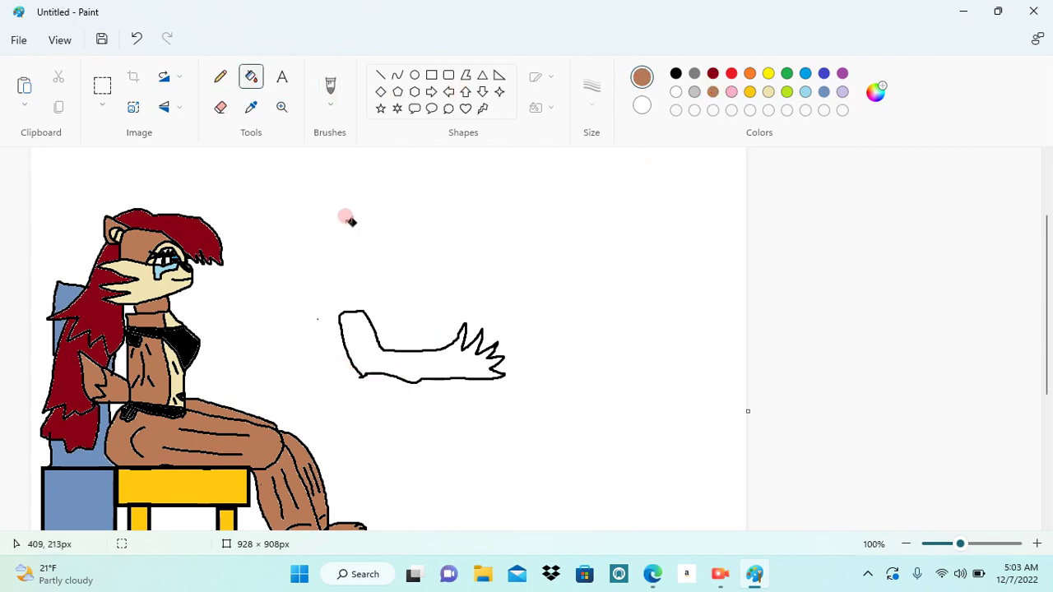
click(404, 346)
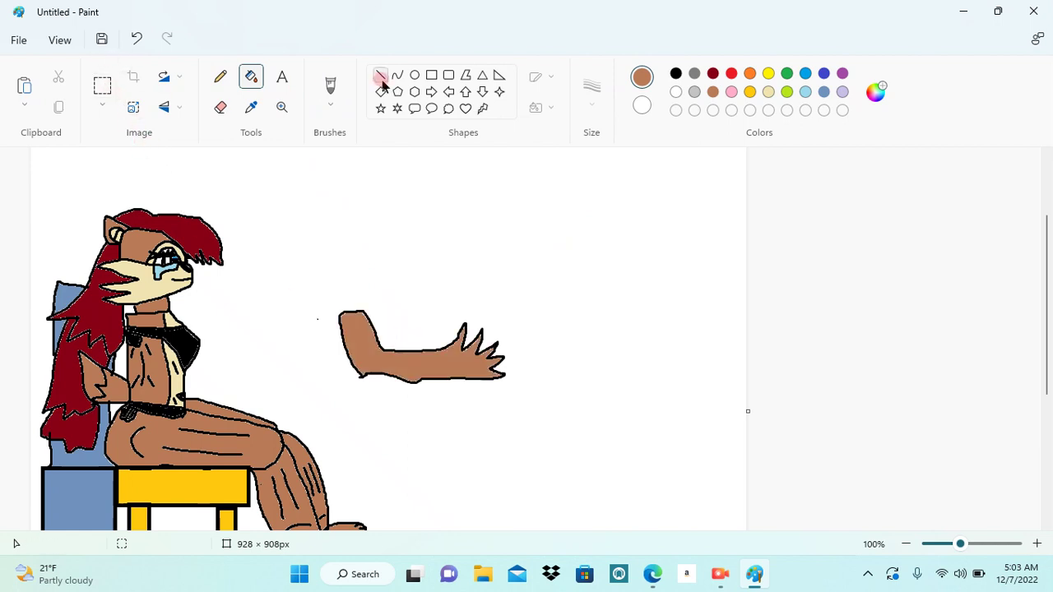
Draw a small upright black rectangle beside the arm's hand and fill it with black
click(431, 76)
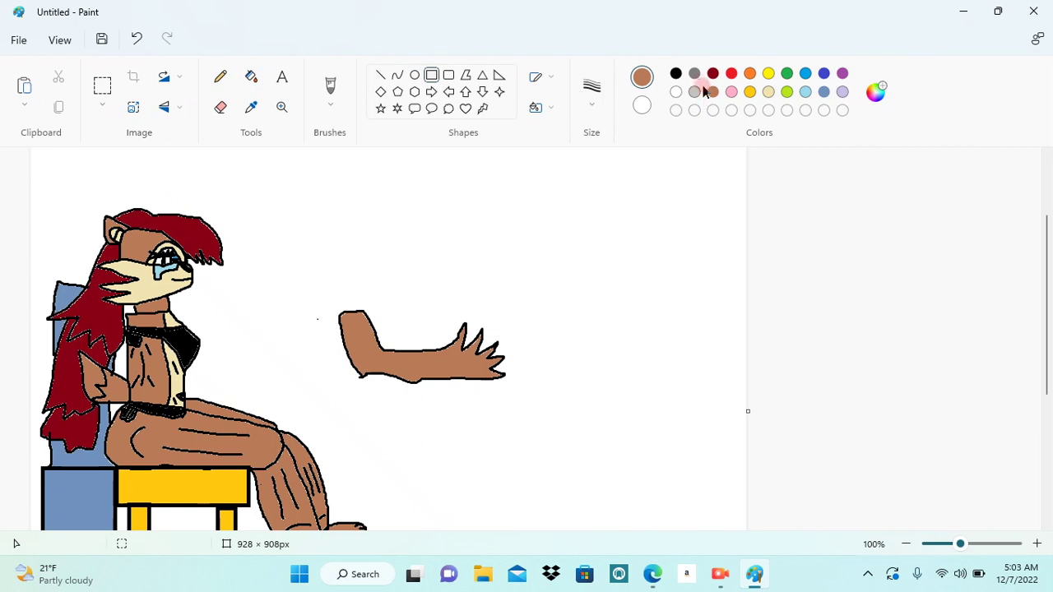
click(677, 76)
drag(546, 294, 584, 352)
click(629, 296)
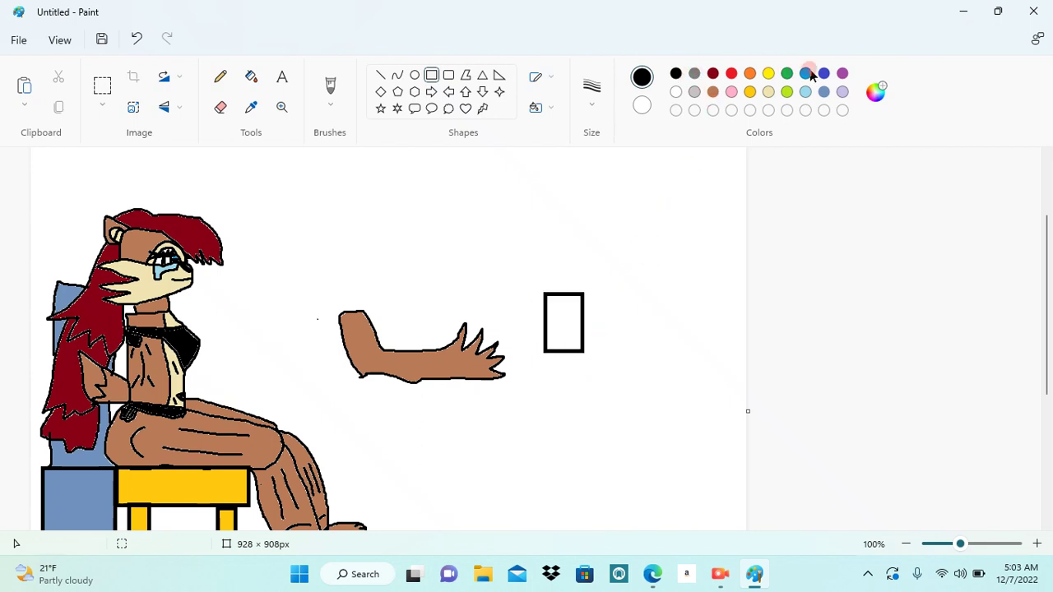
click(251, 77)
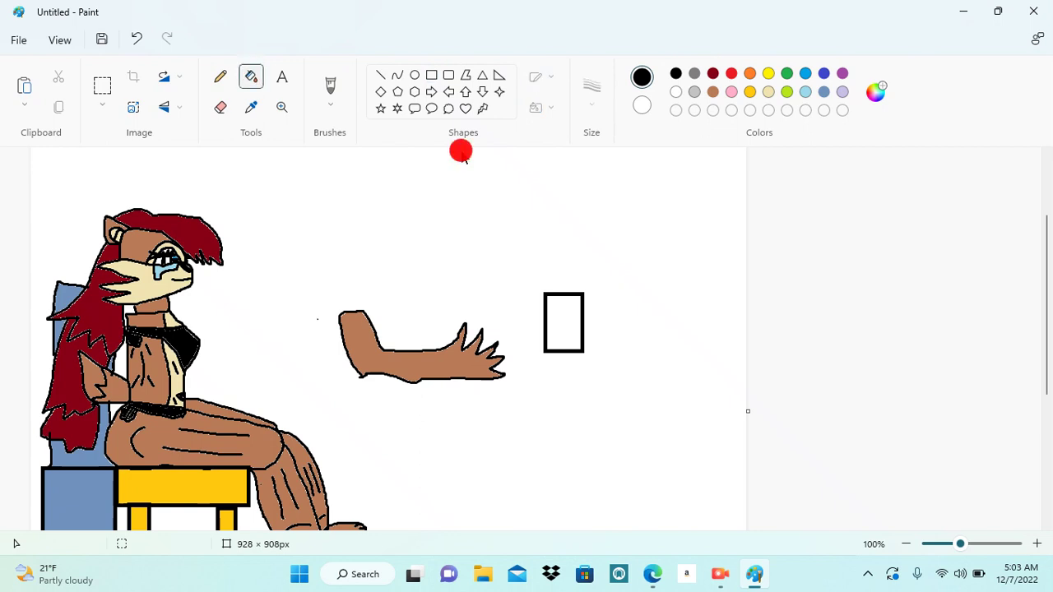
click(563, 303)
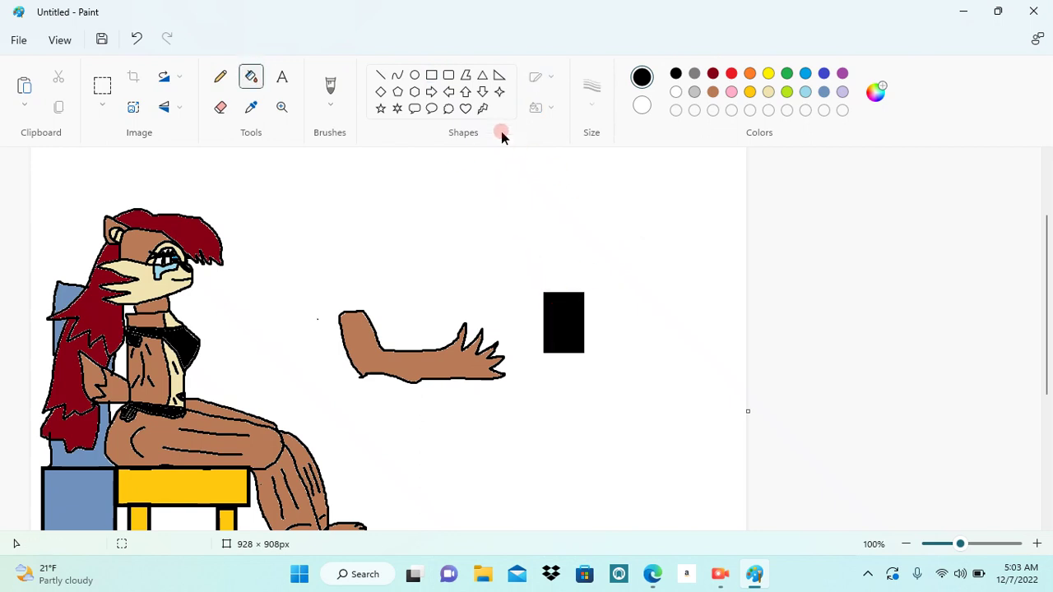
Draw light gray overlapping ovals, the larger about 15 × 24 px, in the black rectangle's upper corner nearest the hand
click(417, 75)
click(694, 92)
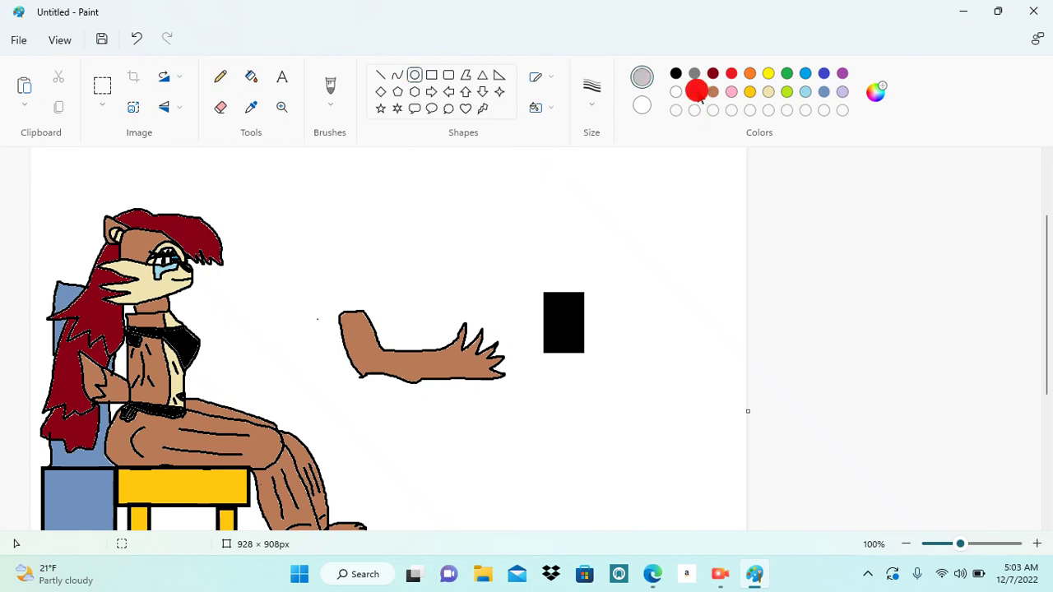
drag(550, 299, 557, 306)
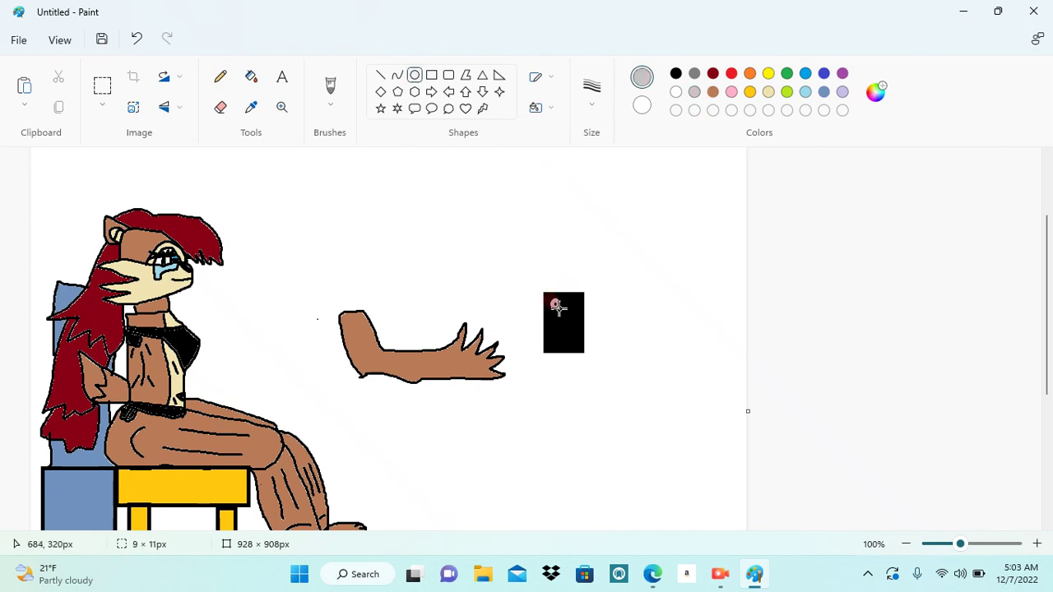
click(606, 301)
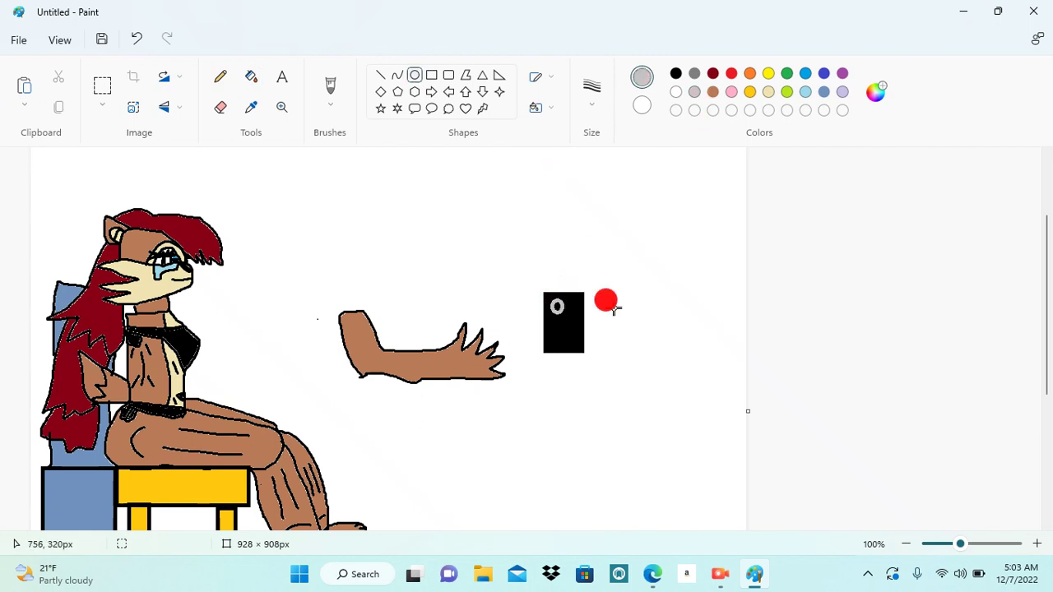
click(550, 291)
drag(551, 294, 562, 317)
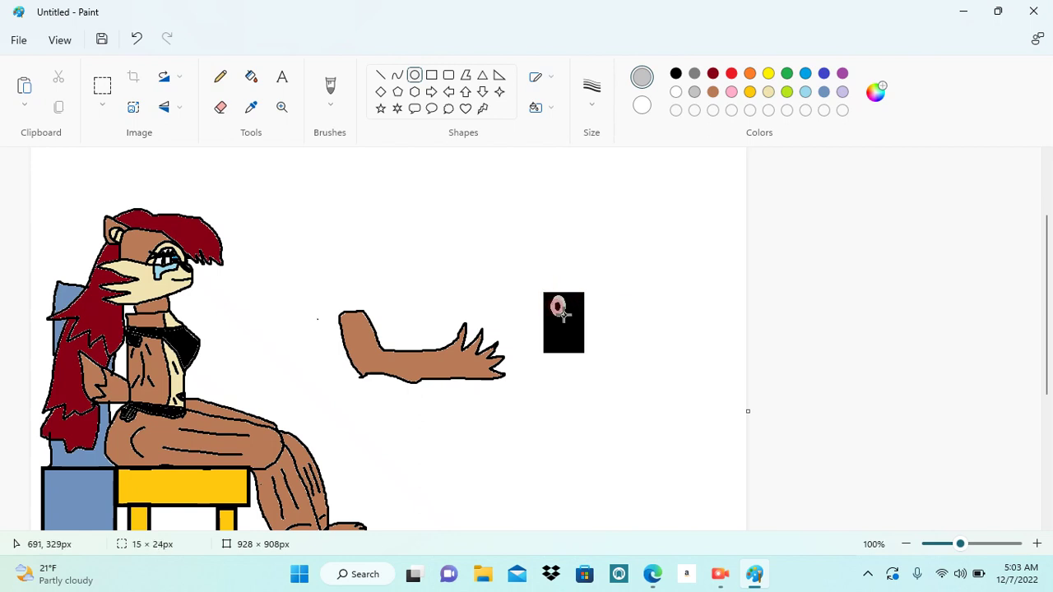
click(607, 301)
click(640, 298)
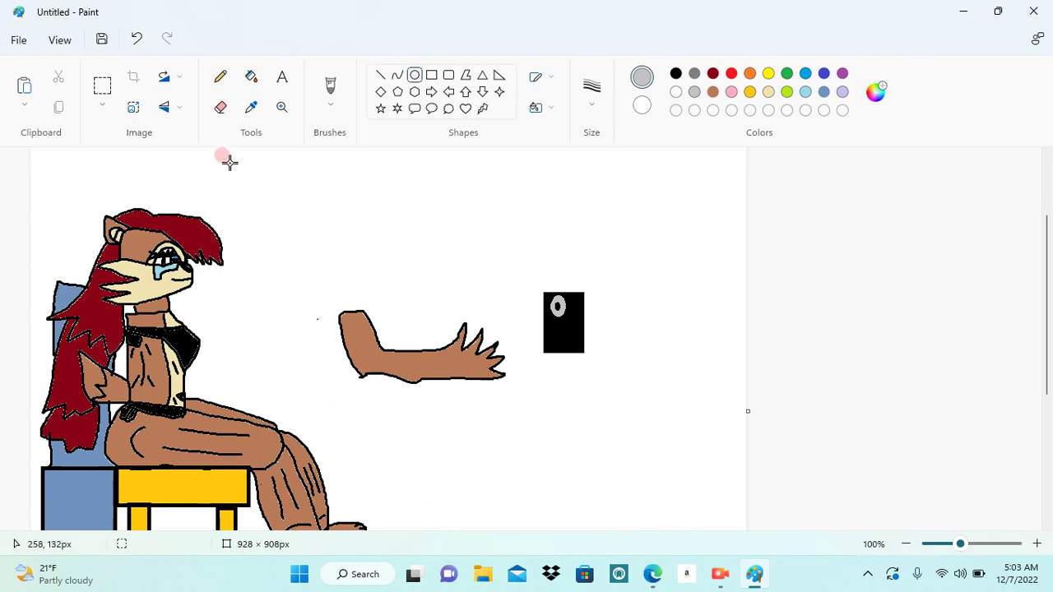
Select the arm with a free-form selection, shrink it slightly and place its hand over the lower part of the black rectangle
click(115, 89)
drag(115, 90, 109, 126)
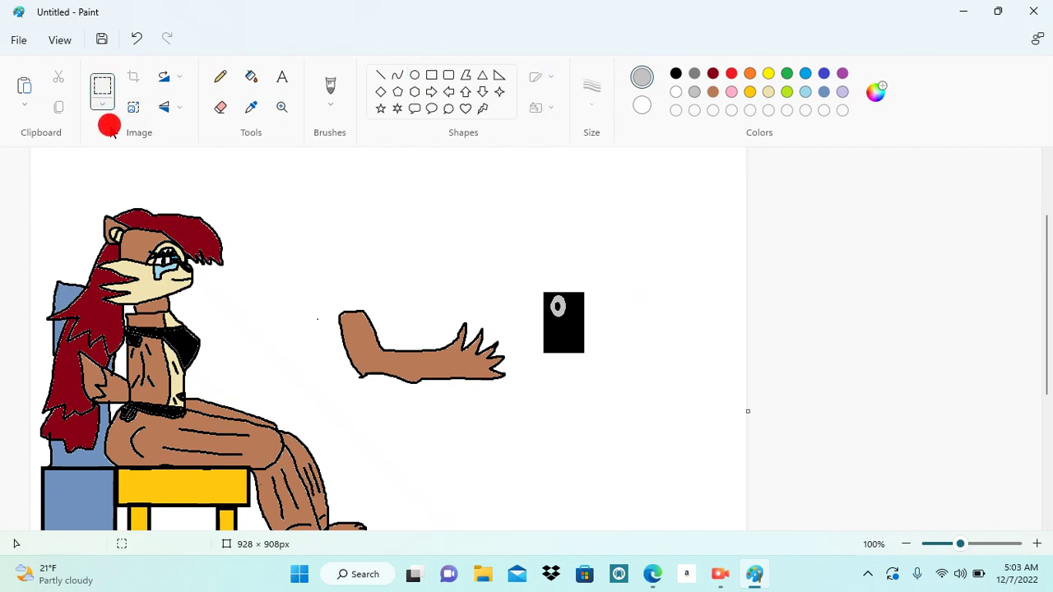
click(108, 106)
click(103, 152)
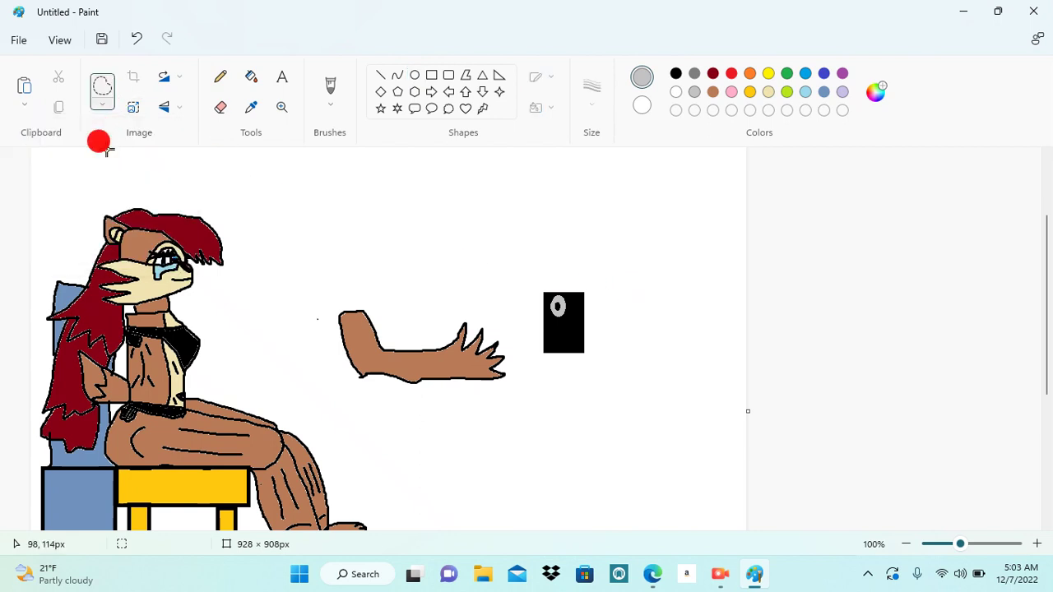
mouse_move(349, 282)
mouse_down()
mouse_move(467, 315)
mouse_move(517, 344)
mouse_move(437, 390)
mouse_move(318, 385)
mouse_move(324, 293)
mouse_move(353, 283)
mouse_up()
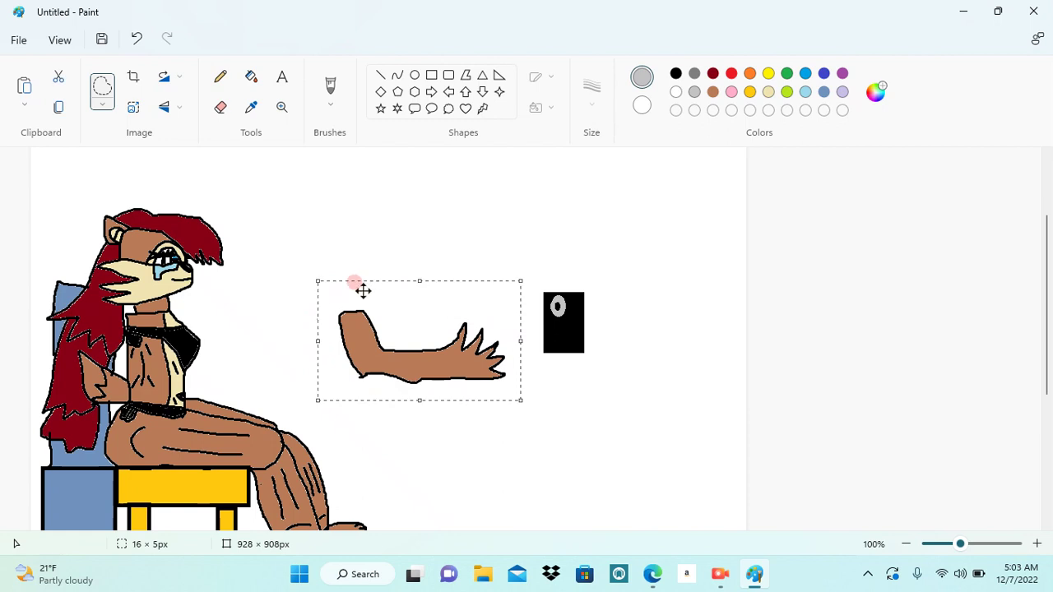
drag(403, 331, 459, 305)
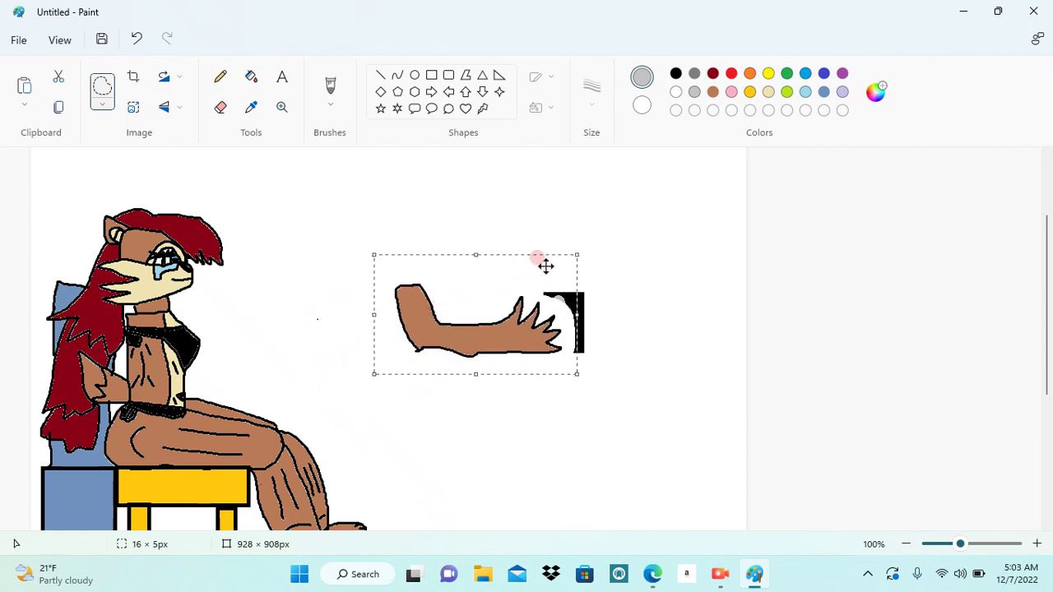
drag(574, 253, 545, 280)
drag(507, 322, 577, 320)
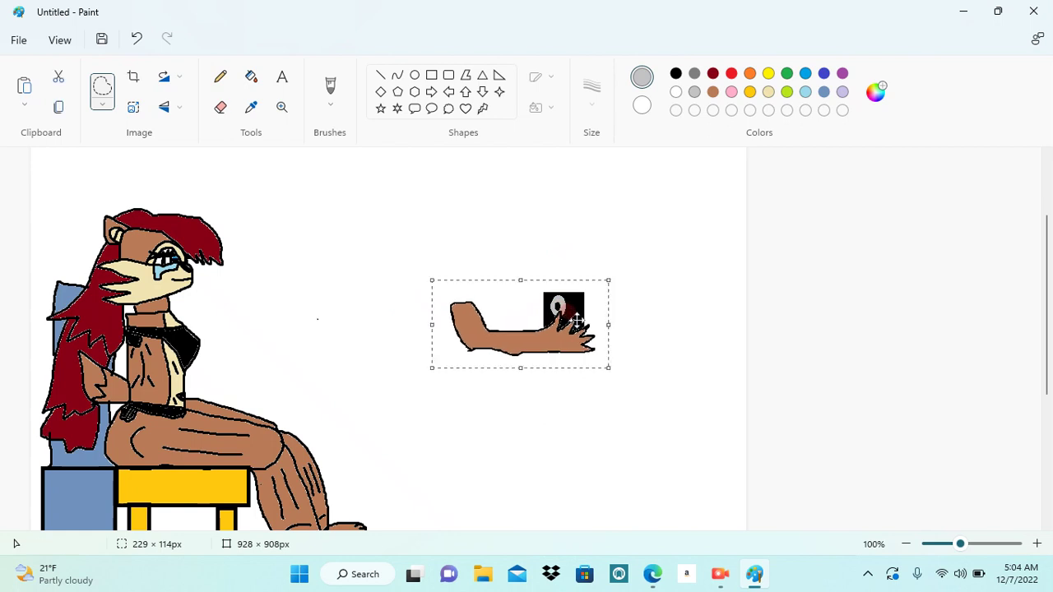
click(654, 278)
Select the arm and black rectangle together, enlarge them slightly and attach the arm to the character's shoulder
mouse_move(444, 264)
mouse_down()
mouse_move(578, 262)
mouse_move(644, 280)
mouse_move(644, 350)
mouse_move(554, 385)
mouse_move(443, 382)
mouse_move(426, 301)
mouse_move(445, 264)
mouse_up()
drag(501, 310, 313, 335)
mouse_move(475, 277)
mouse_down()
mouse_move(463, 284)
mouse_move(484, 267)
mouse_up()
mouse_move(404, 325)
mouse_down()
mouse_move(307, 348)
mouse_move(266, 327)
mouse_up()
click(518, 338)
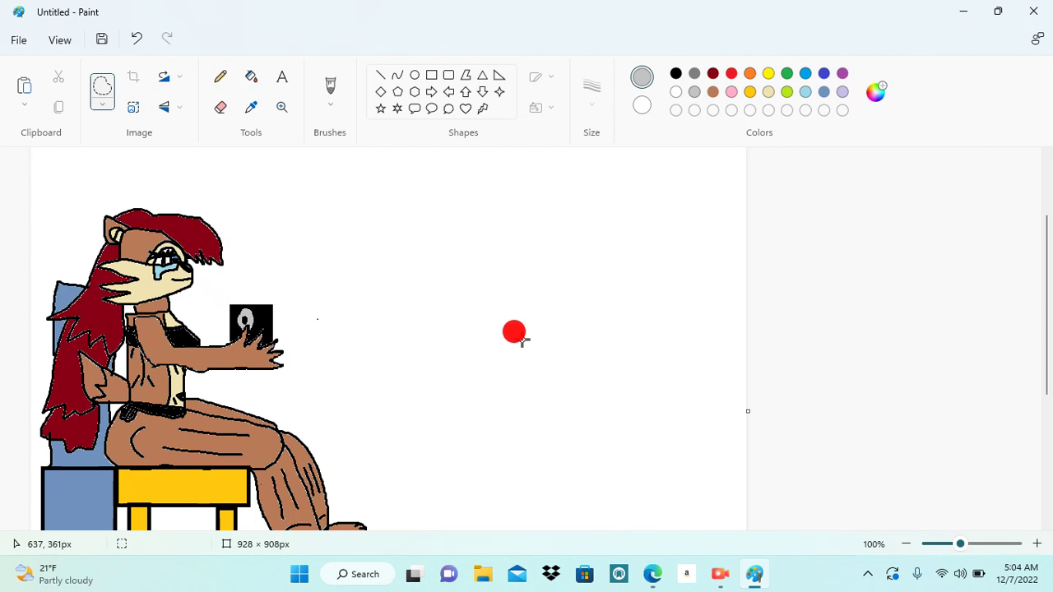
Outline the far shoulder beside the neck and the far thigh below the forearm in black, and fill both with brown
click(336, 91)
click(584, 92)
click(675, 75)
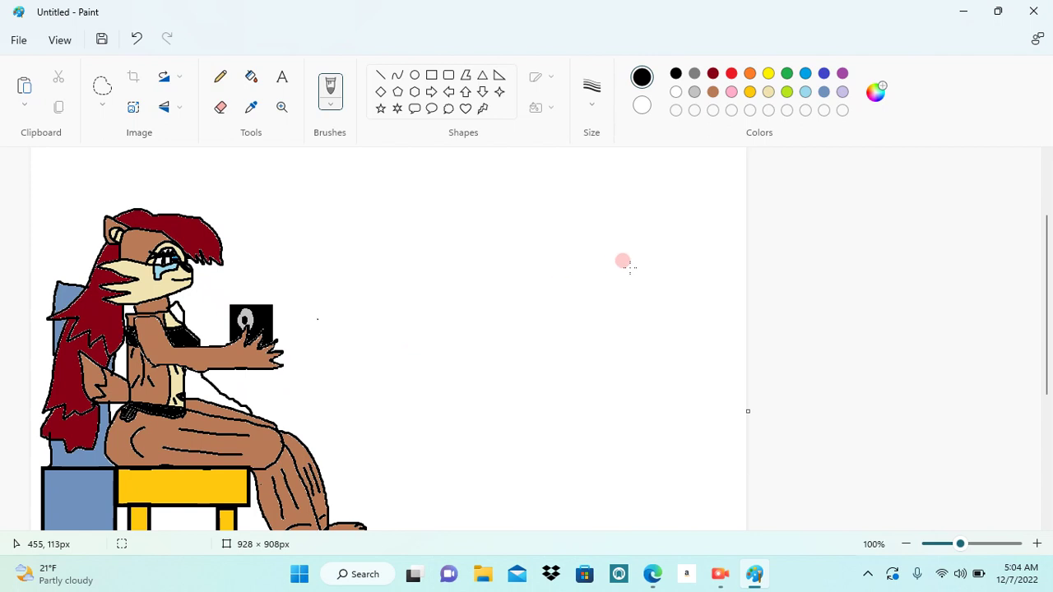
click(713, 92)
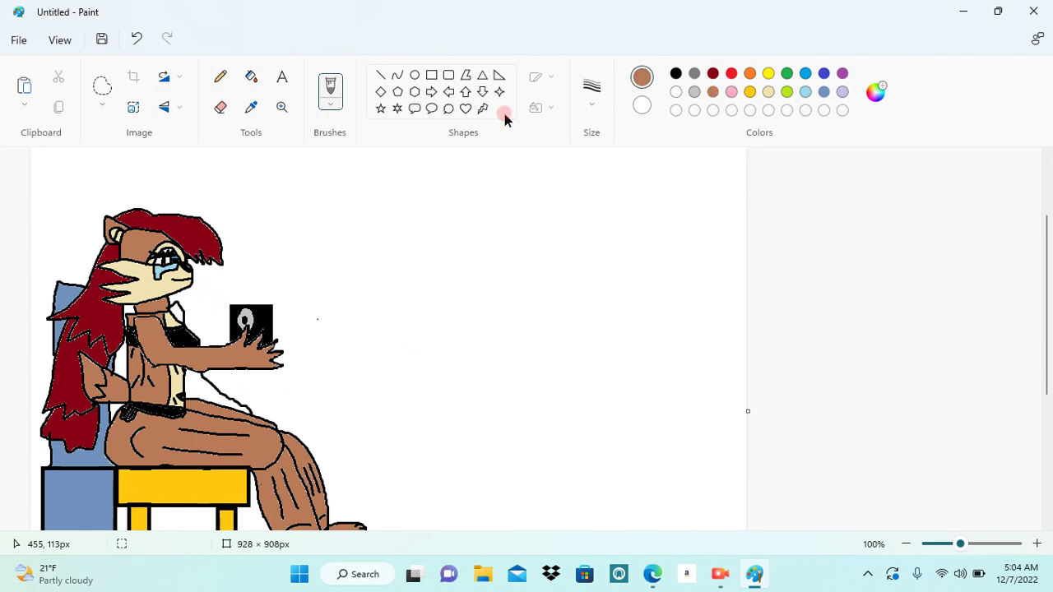
click(250, 77)
click(176, 305)
click(193, 373)
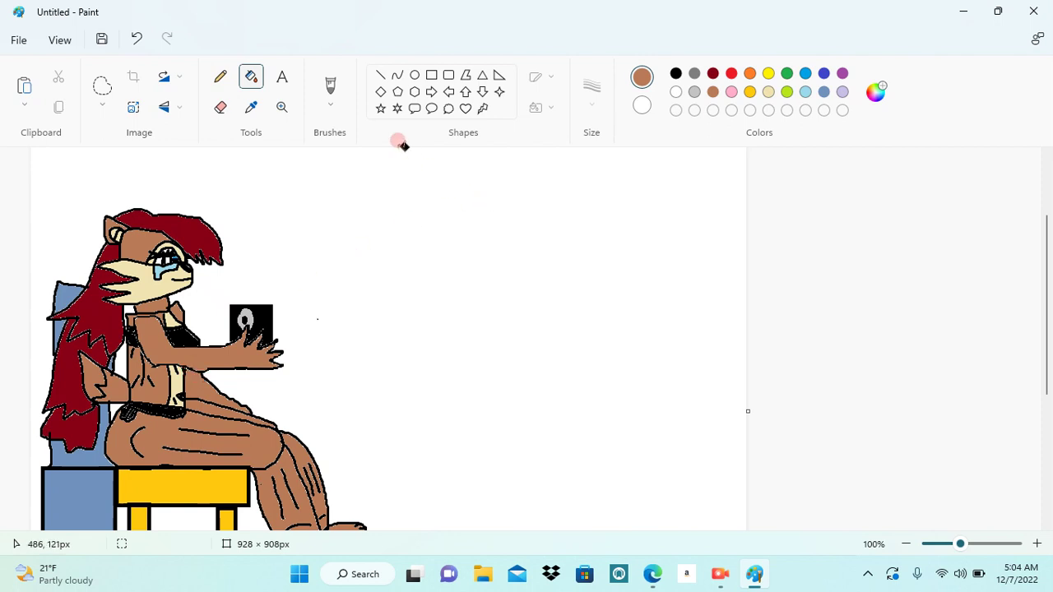
click(333, 99)
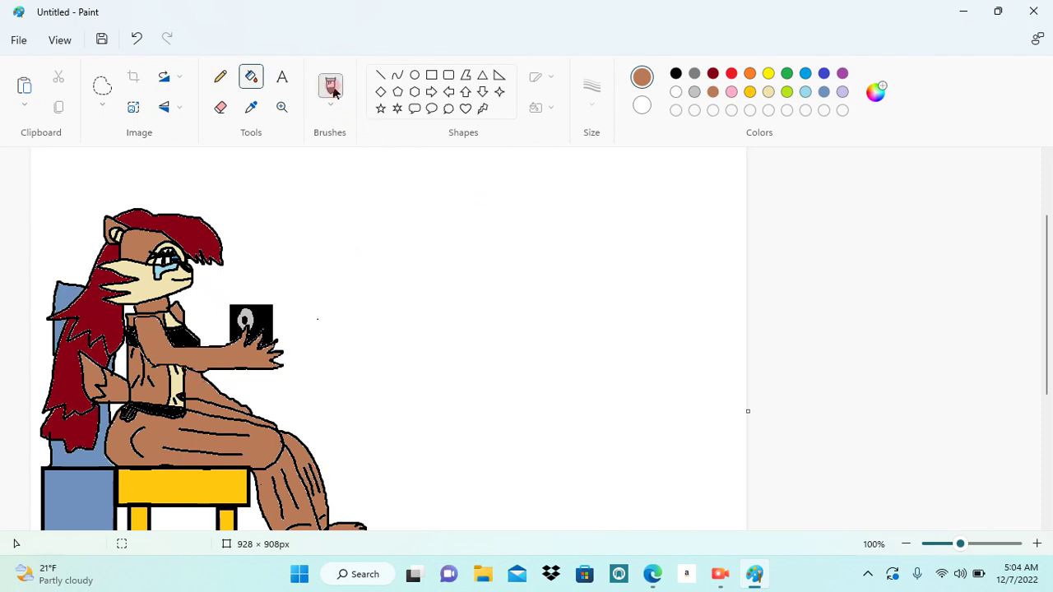
Draw a long, thin black-outlined rectangle as a tabletop below the character's hand and fill it with gold
click(676, 75)
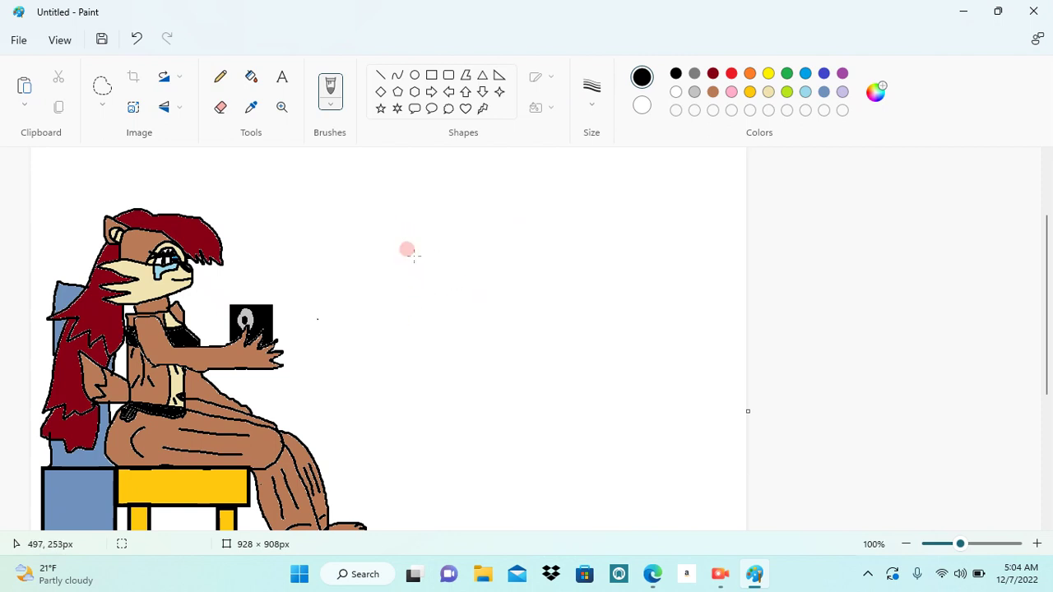
click(431, 75)
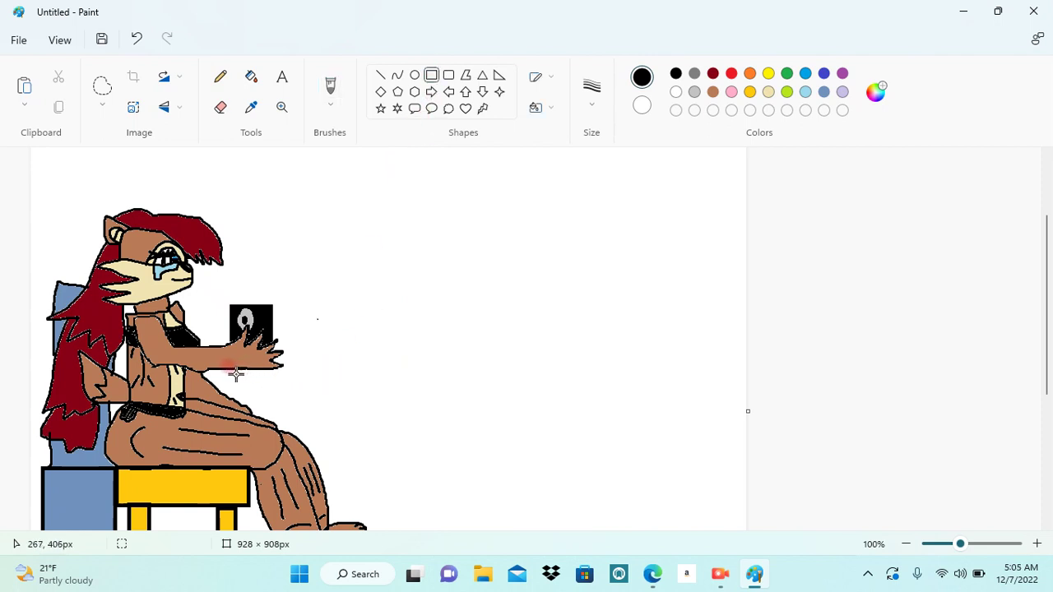
drag(217, 375, 475, 399)
click(479, 425)
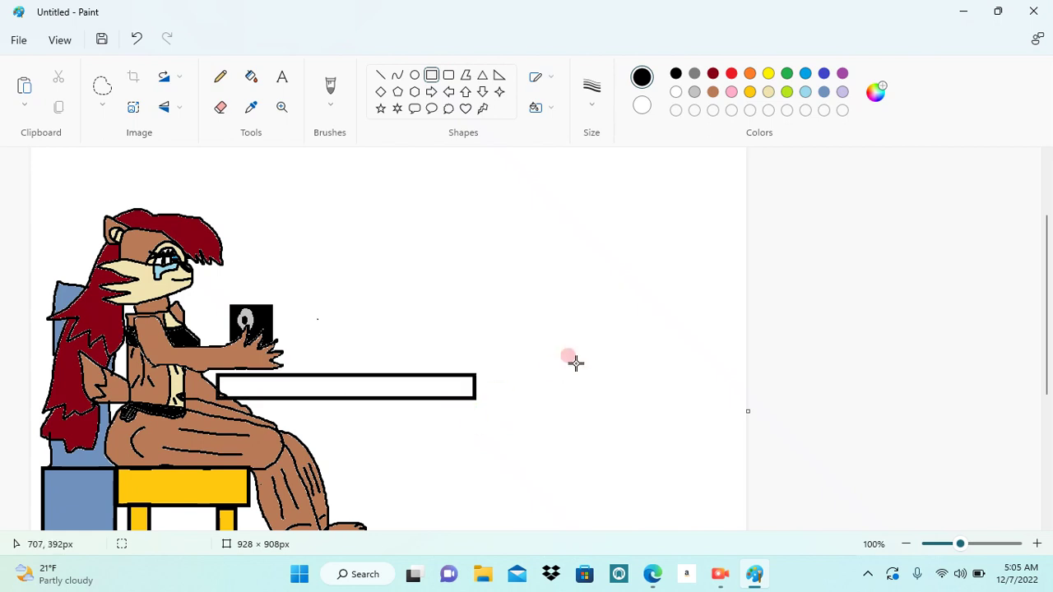
click(748, 93)
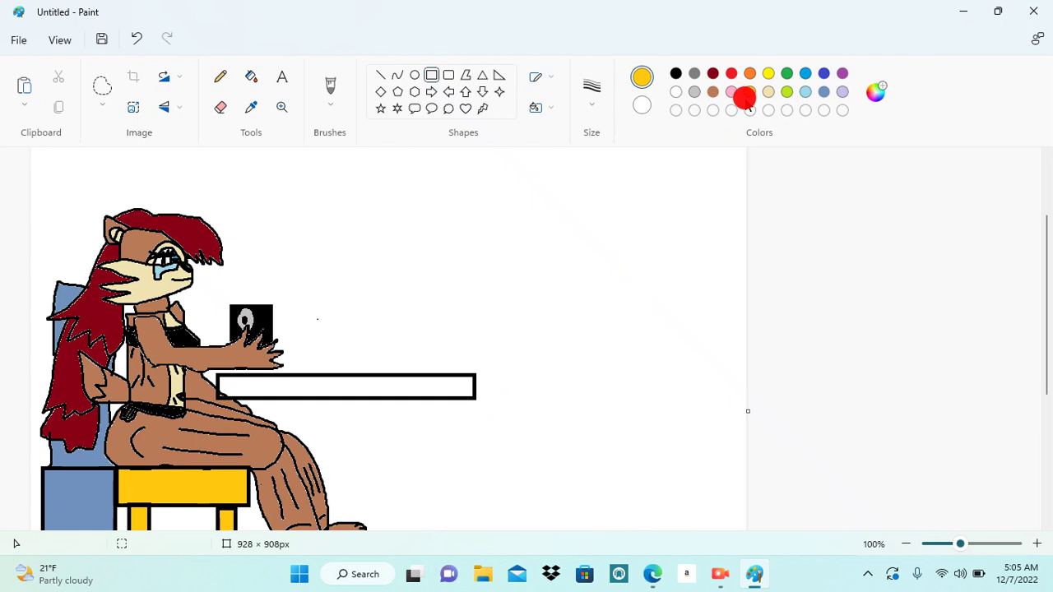
click(251, 77)
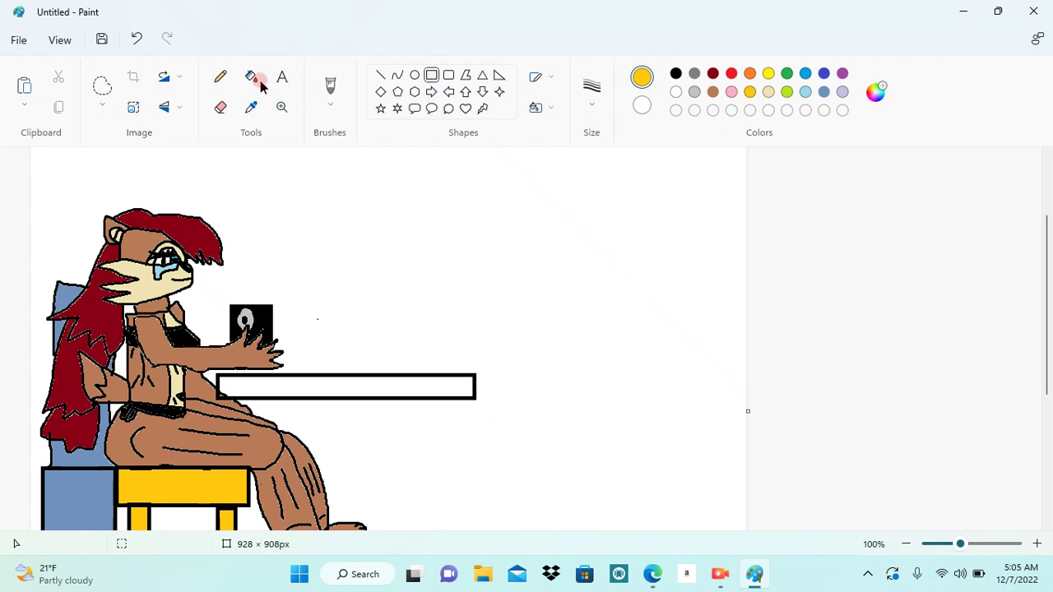
click(339, 384)
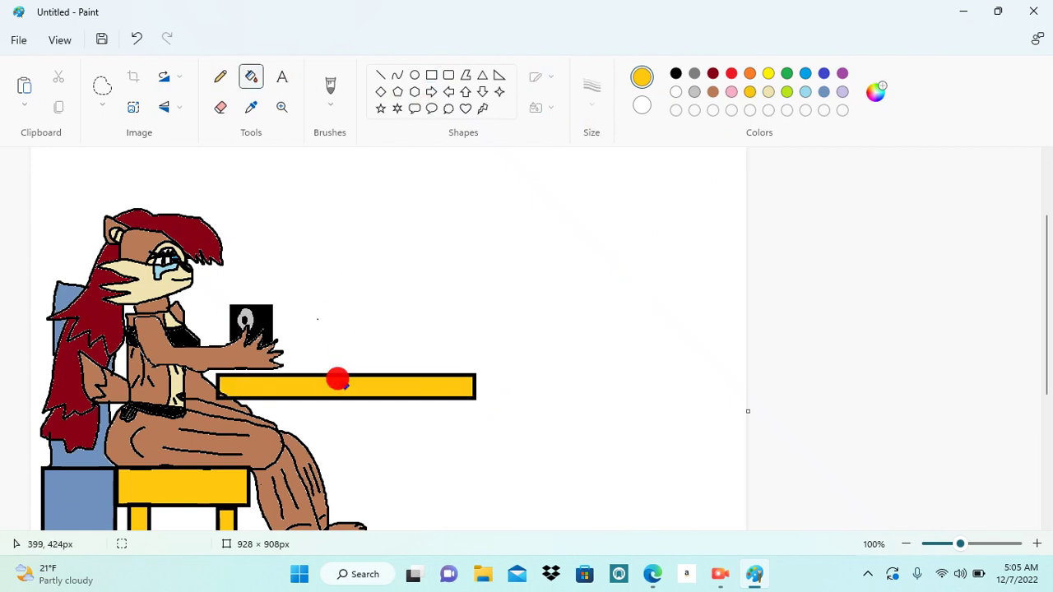
Outline in black a table leg about 42 × 159 px under the tabletop and a small base block about 30 px wide beside the foot
drag(1045, 347, 1045, 399)
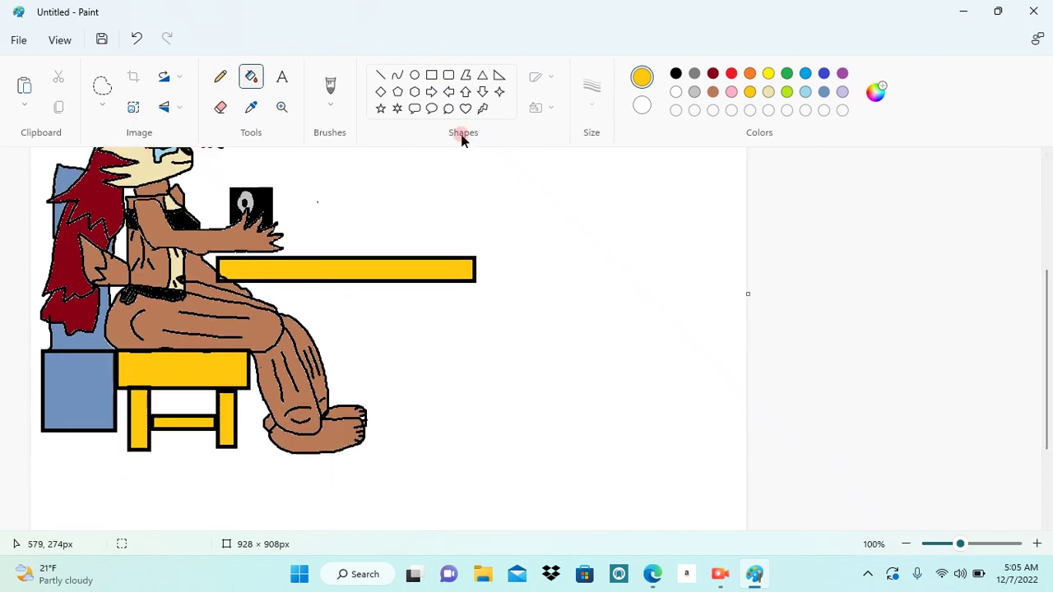
click(431, 76)
click(675, 75)
drag(349, 283, 379, 407)
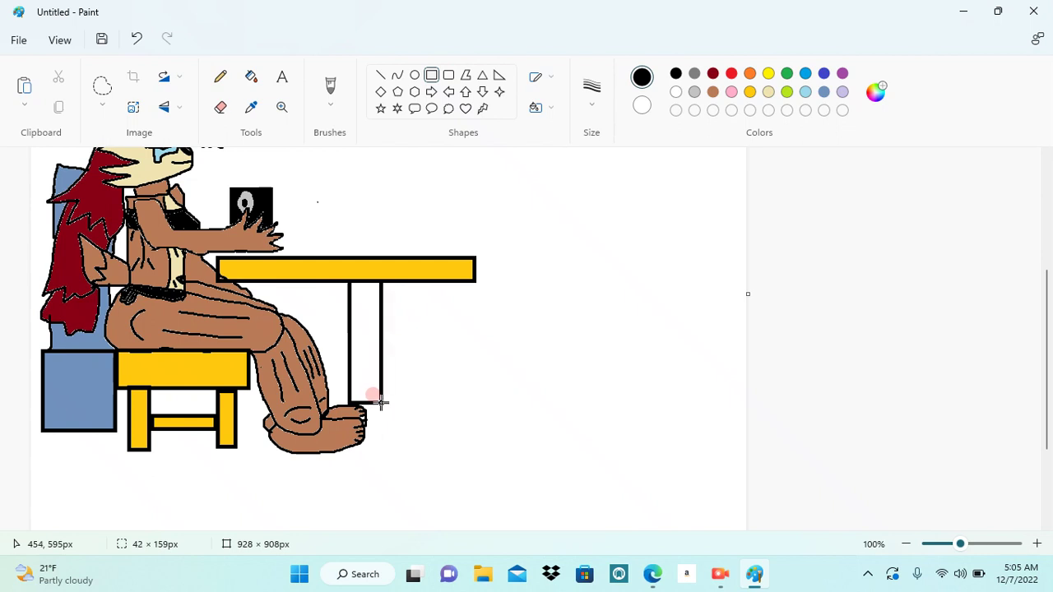
drag(380, 402, 381, 403)
click(399, 393)
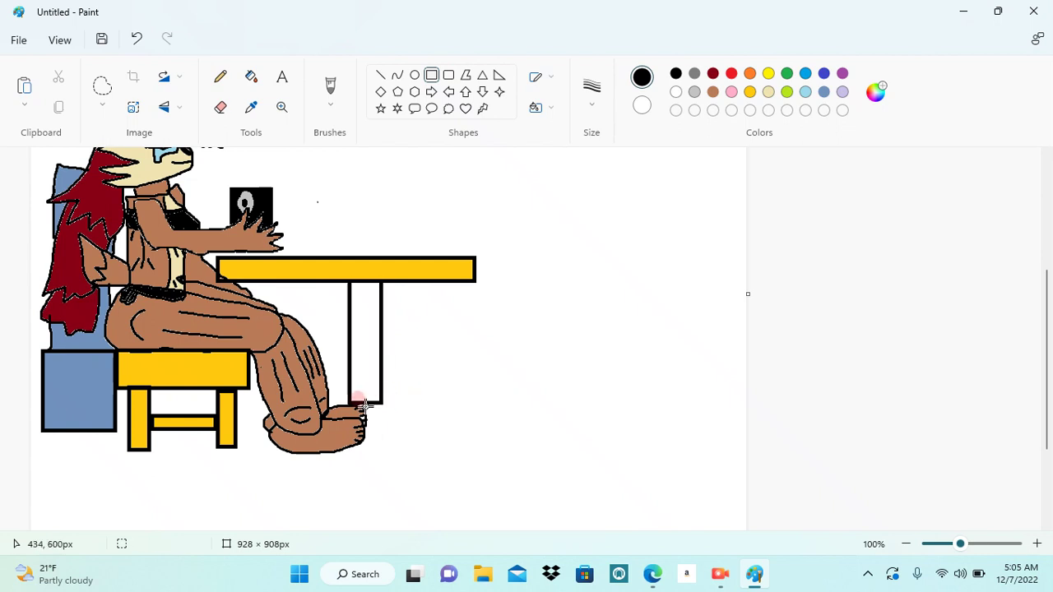
drag(362, 404, 390, 428)
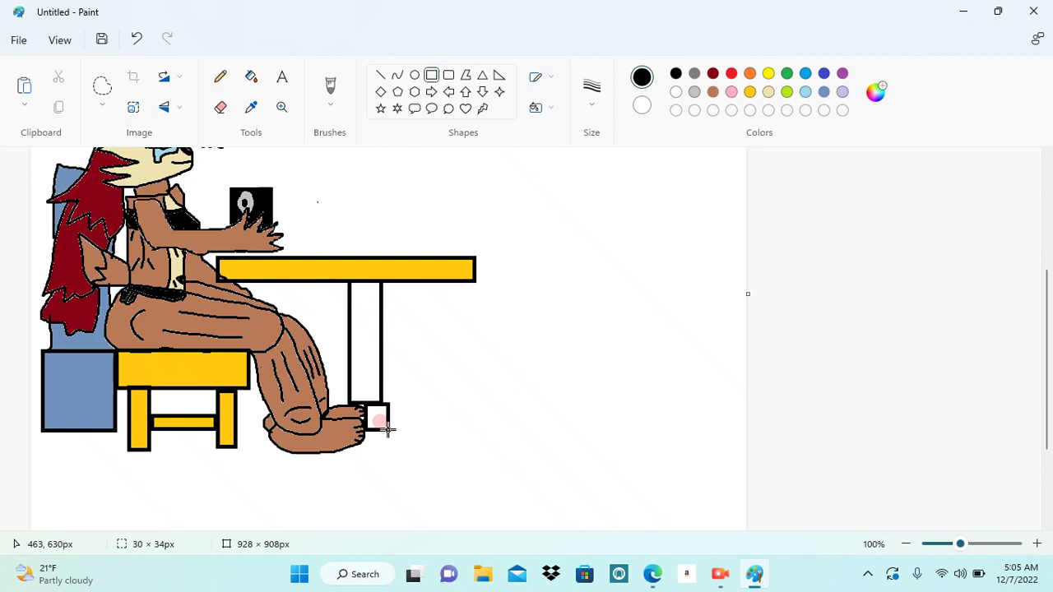
drag(387, 434, 387, 434)
Fill the table leg and its base block with dark gray
click(694, 91)
click(695, 74)
click(251, 77)
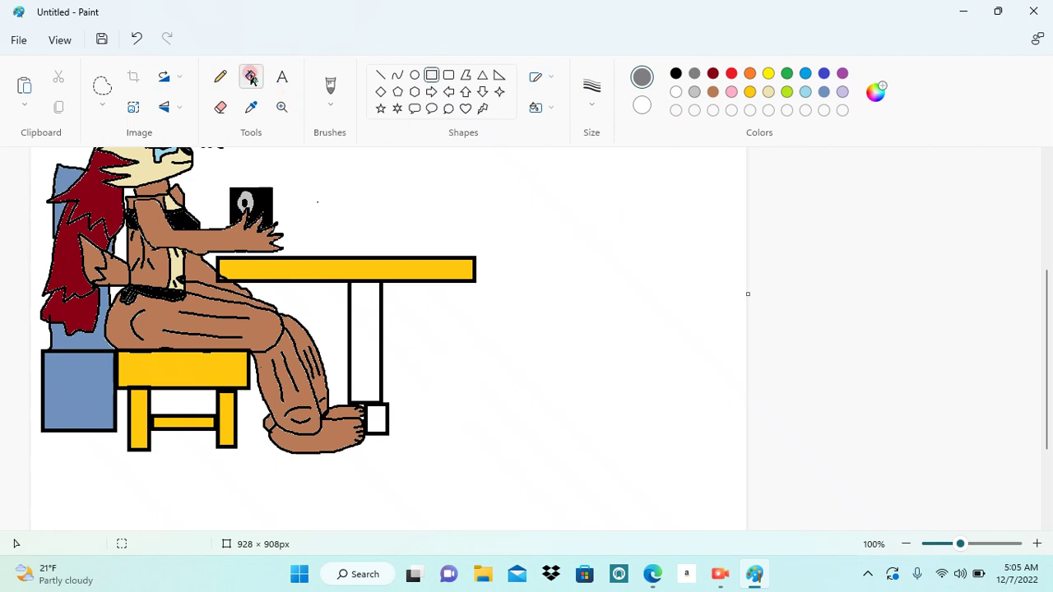
click(362, 356)
click(374, 414)
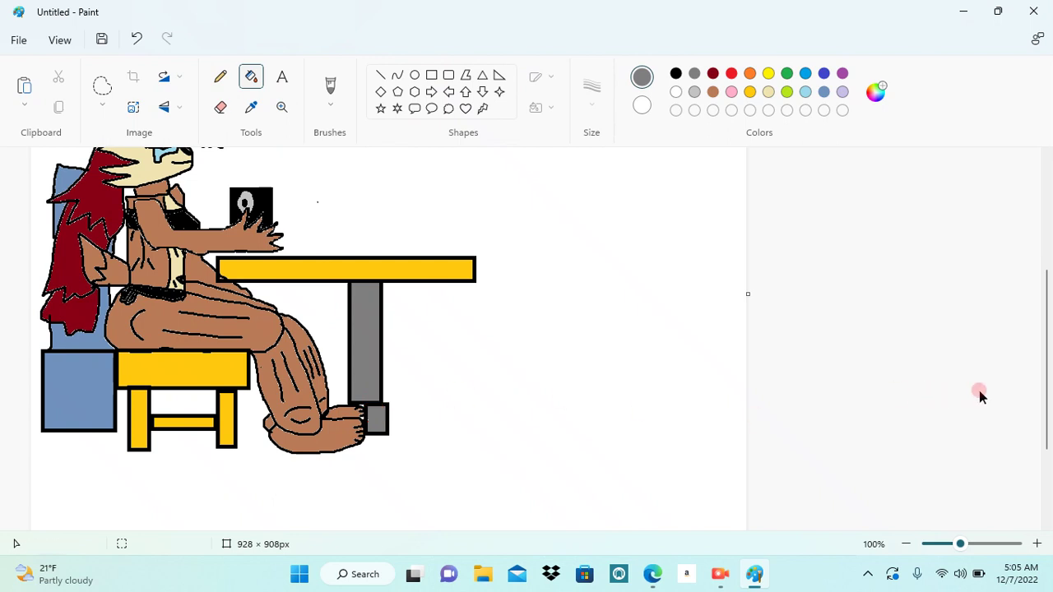
drag(1049, 399, 1048, 352)
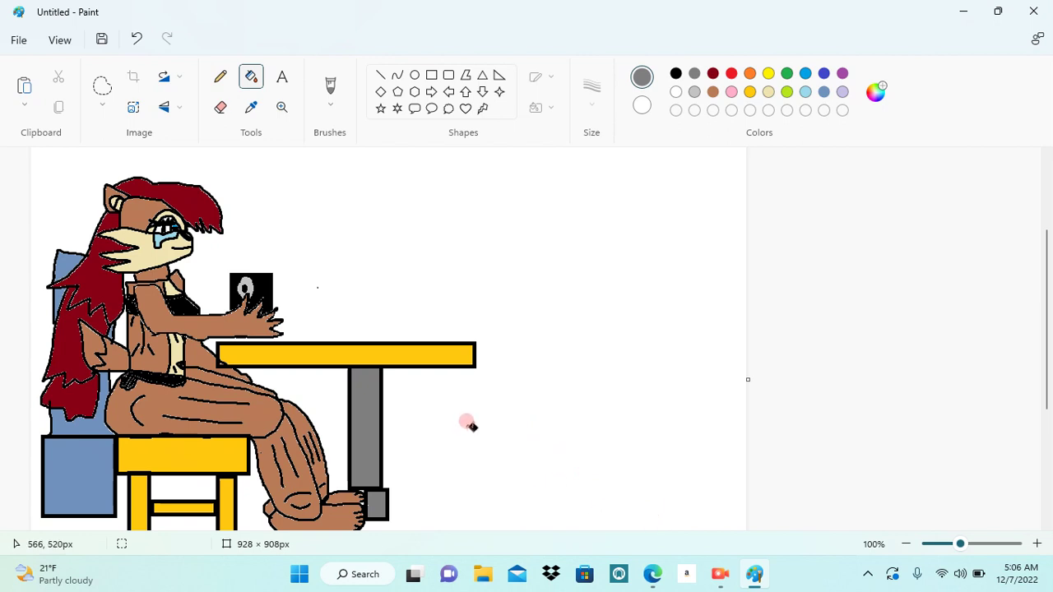
Switch to YouTube in Edge, mute and skip the advertisement before the music video, and return to Paint
click(649, 581)
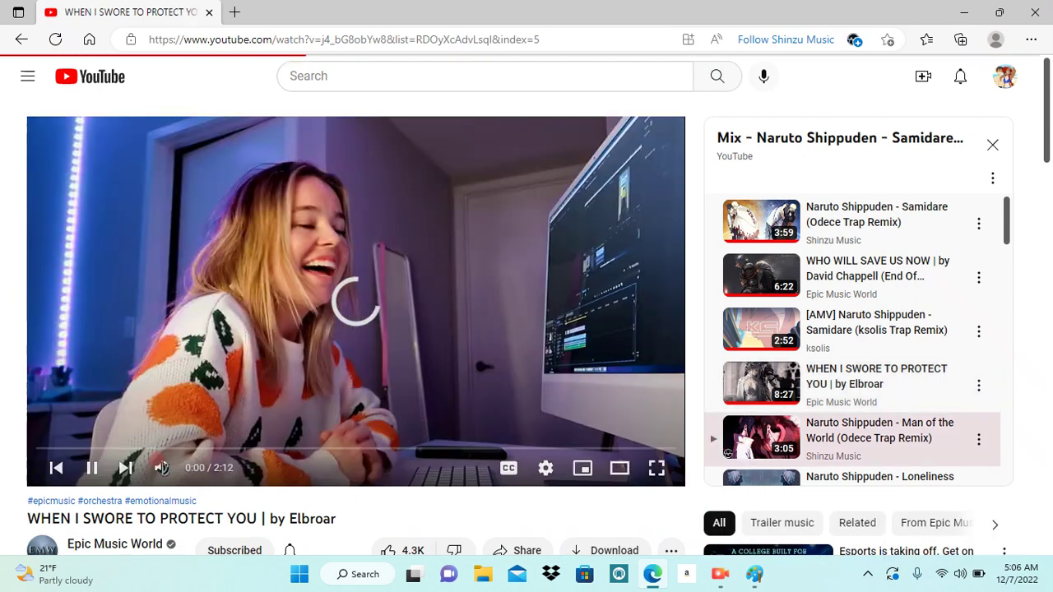
click(162, 468)
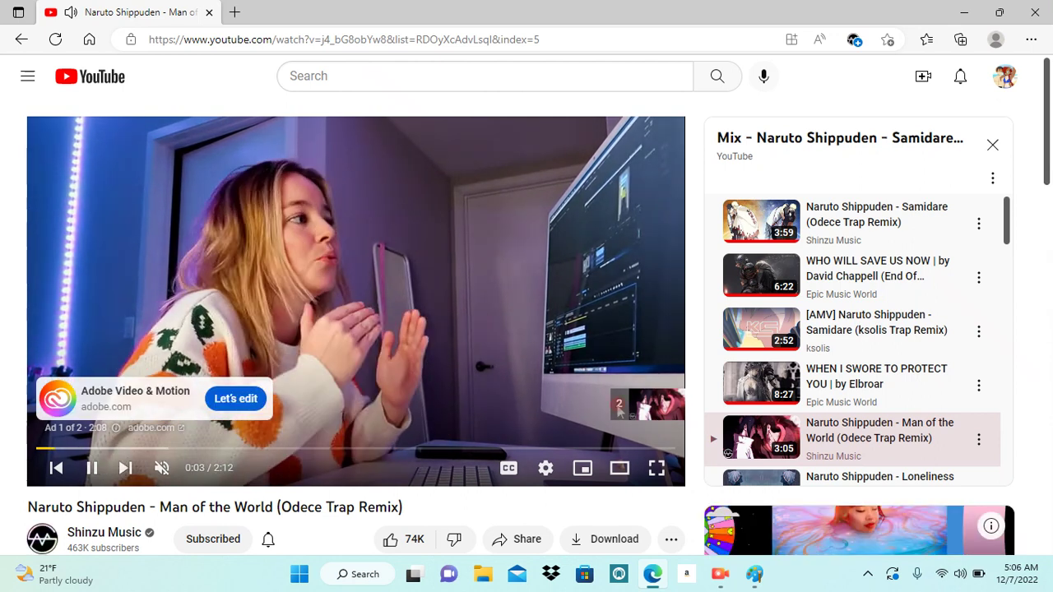
click(627, 405)
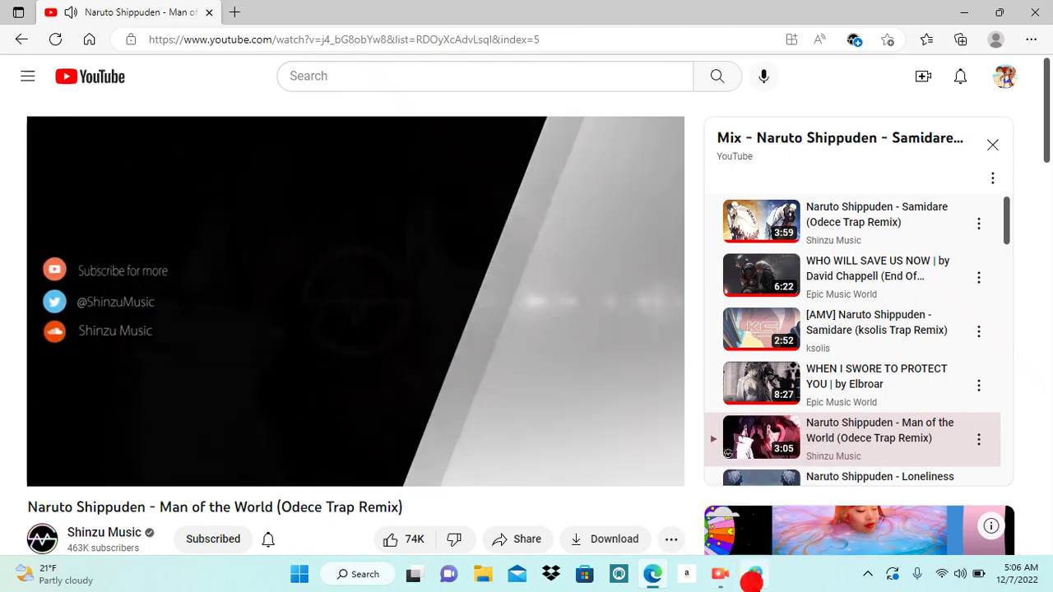
click(751, 578)
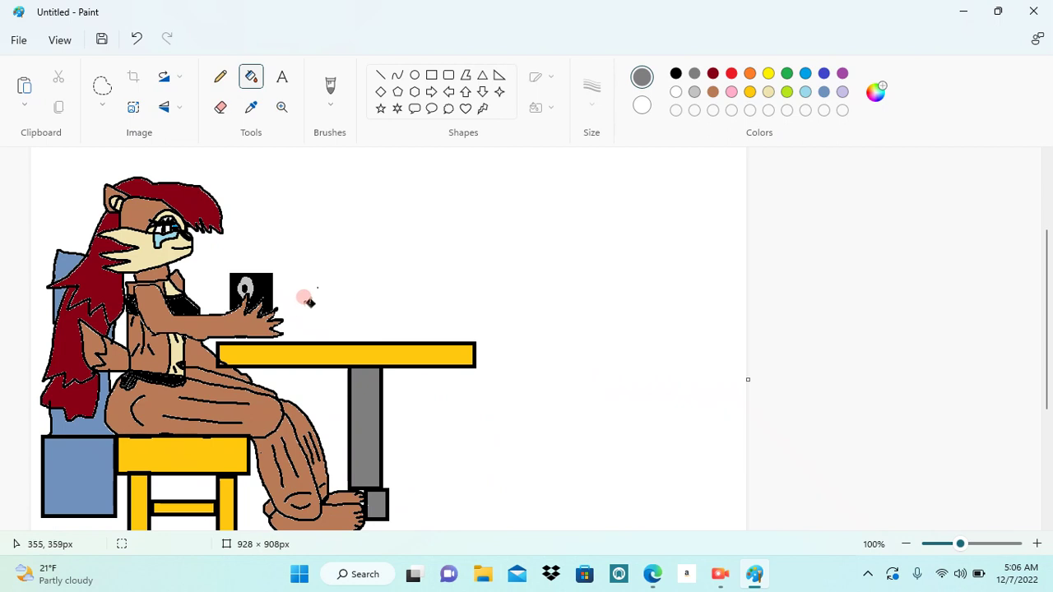
Switch to YouTube in Edge and look through the tracks further down the Naruto Shippuden mix playlist
click(660, 580)
drag(1007, 244, 1013, 331)
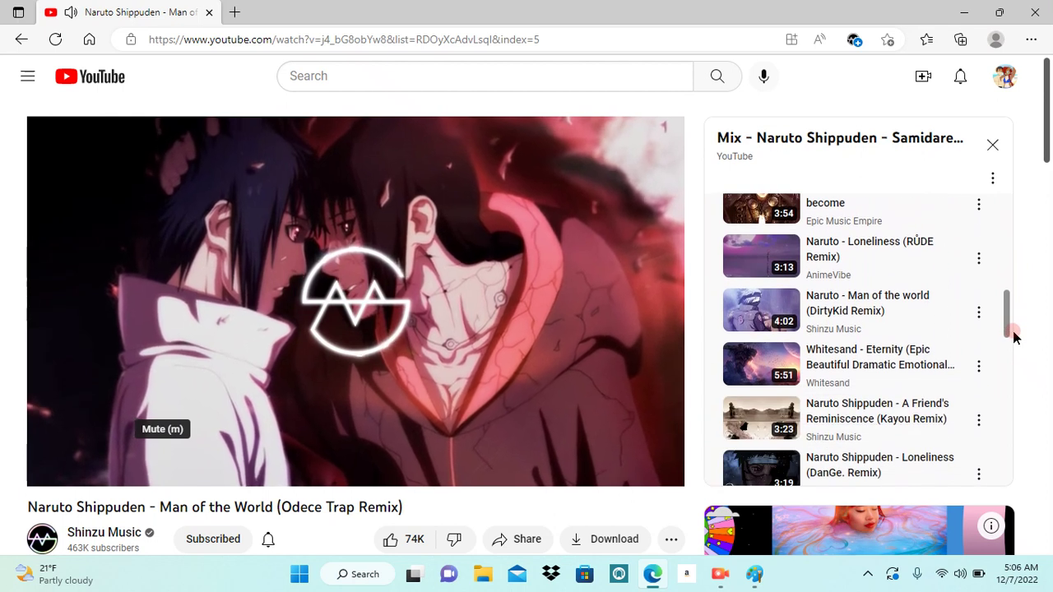
Switch to the Paint drawing and draw two stacked black-outlined rounded rectangles on the tabletop, the upper one slightly narrower
drag(1013, 330, 1049, 192)
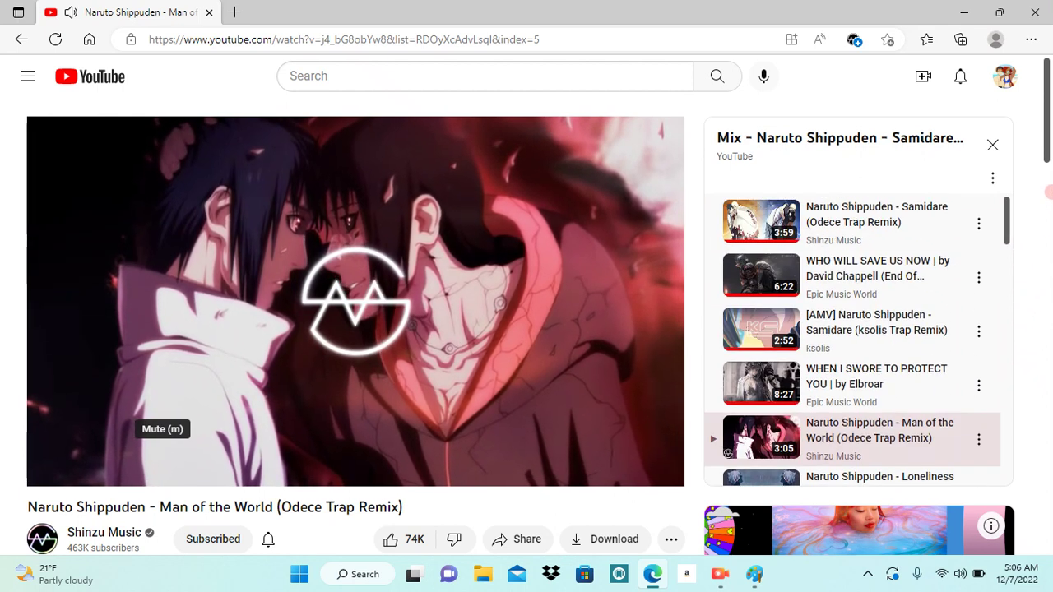
click(755, 573)
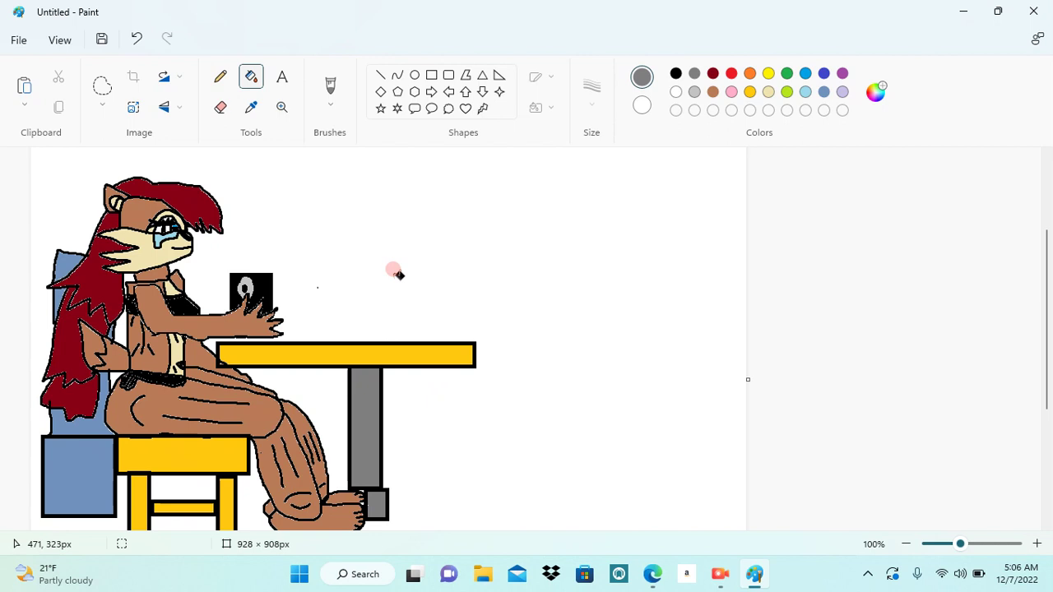
click(431, 75)
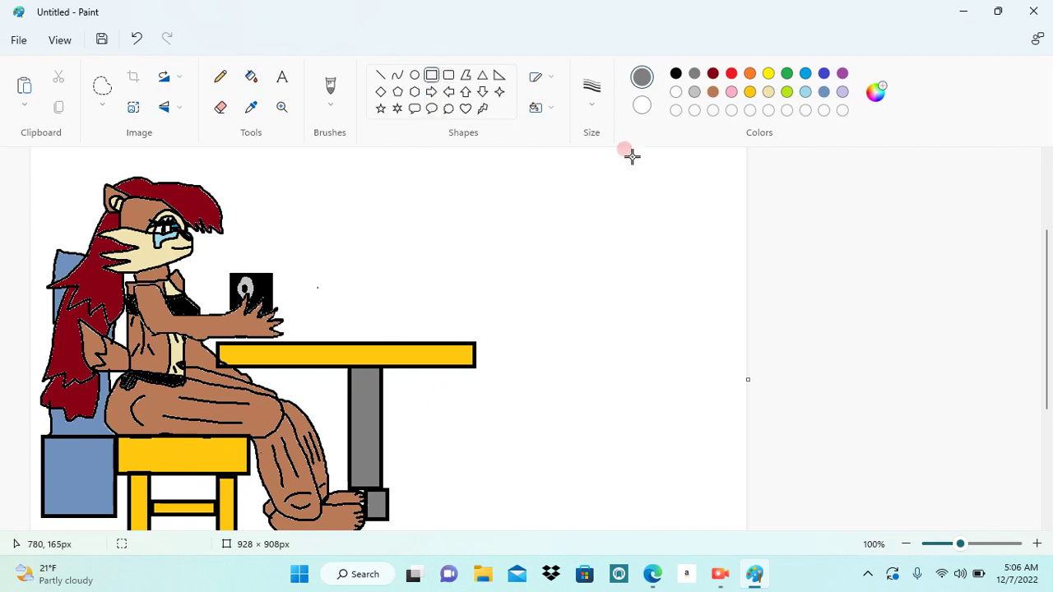
click(675, 73)
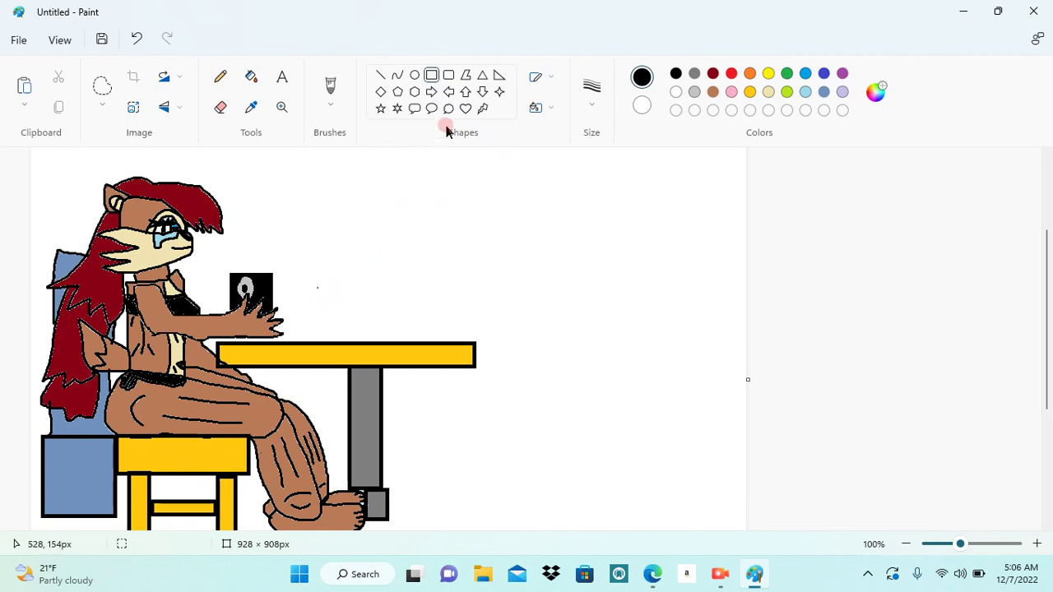
click(449, 74)
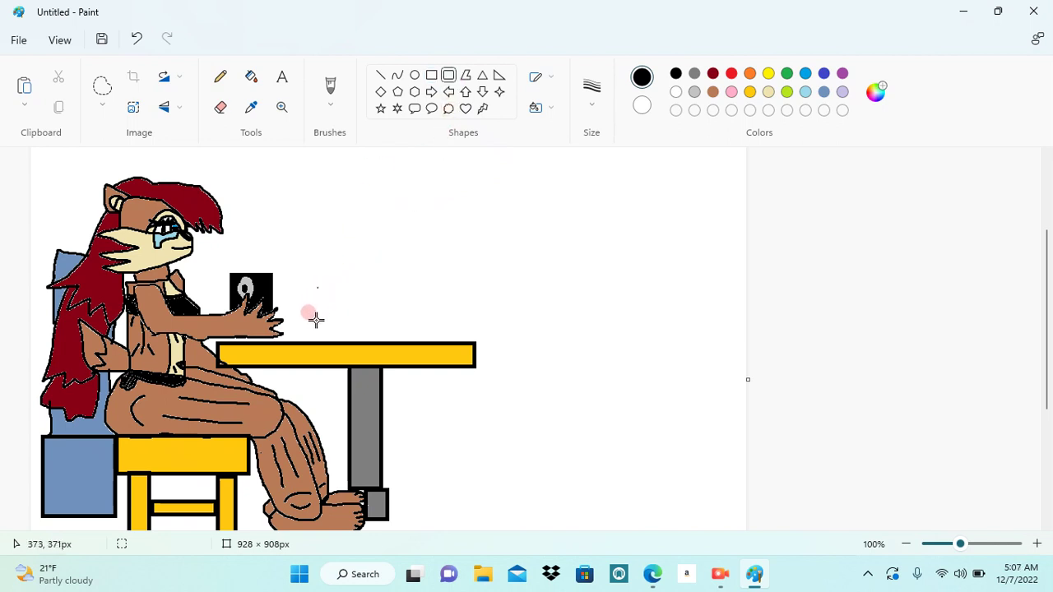
drag(305, 320, 428, 336)
click(431, 280)
mouse_move(314, 298)
mouse_down()
mouse_move(401, 306)
mouse_move(414, 319)
mouse_move(408, 306)
mouse_up()
click(398, 239)
Add a thin black-outlined rectangle on the stack and cover it with a rounded rectangle of about 133 × 22 px
click(431, 75)
drag(321, 288, 409, 298)
click(426, 252)
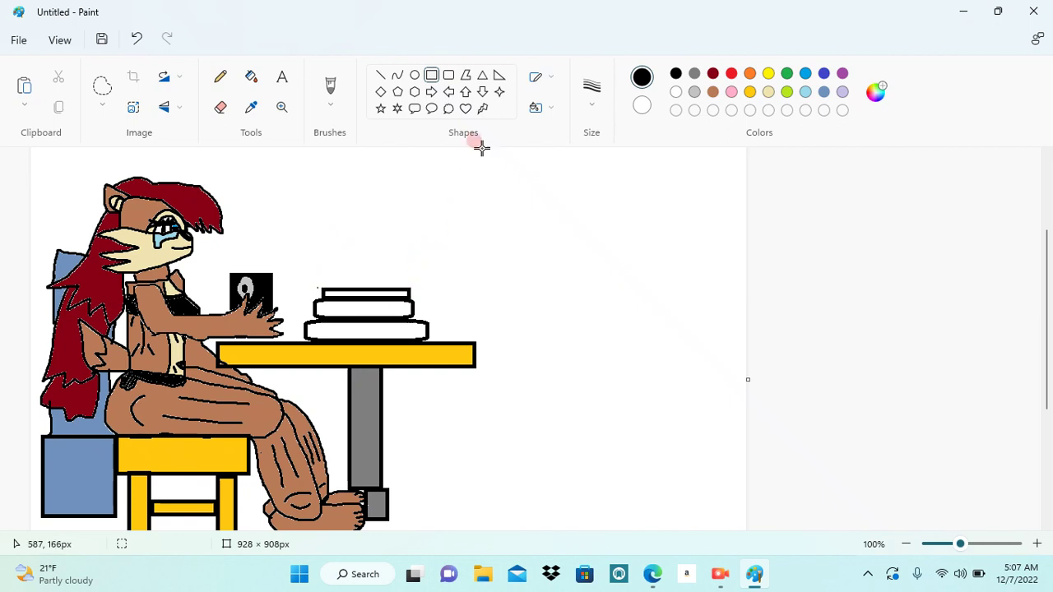
click(449, 75)
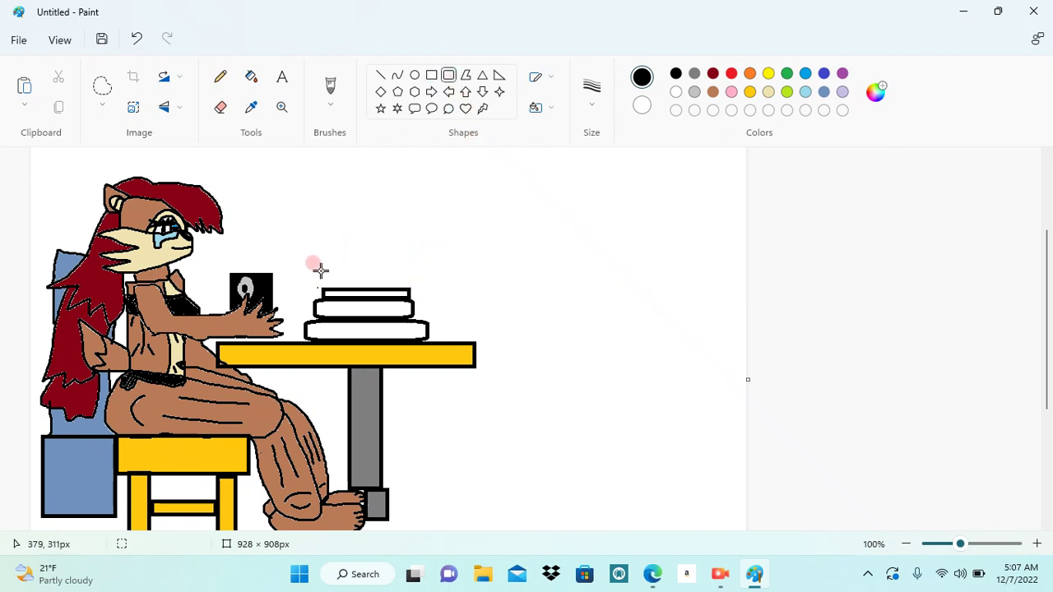
drag(312, 270, 424, 288)
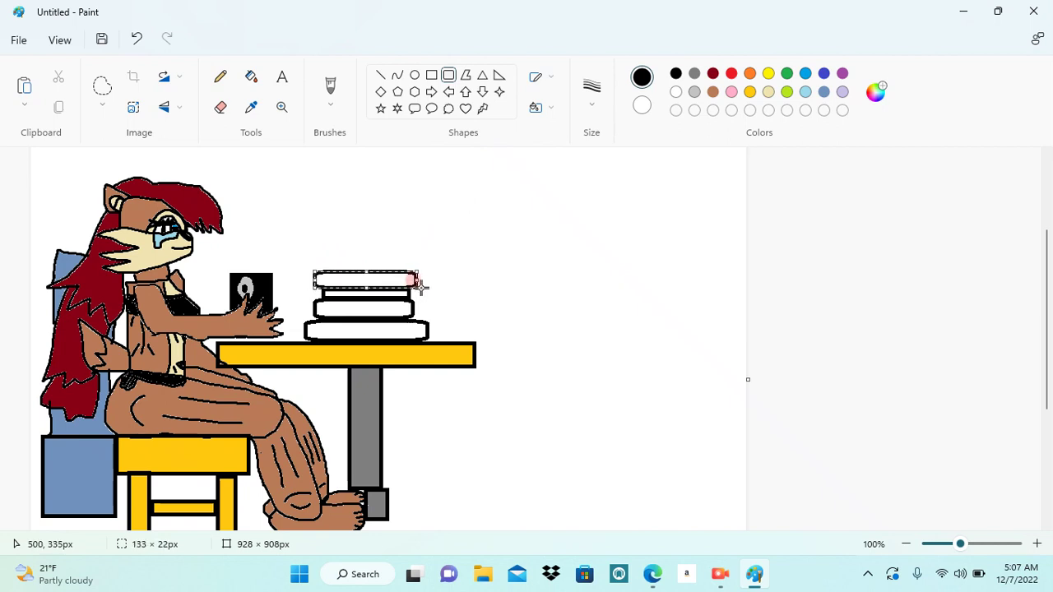
click(504, 285)
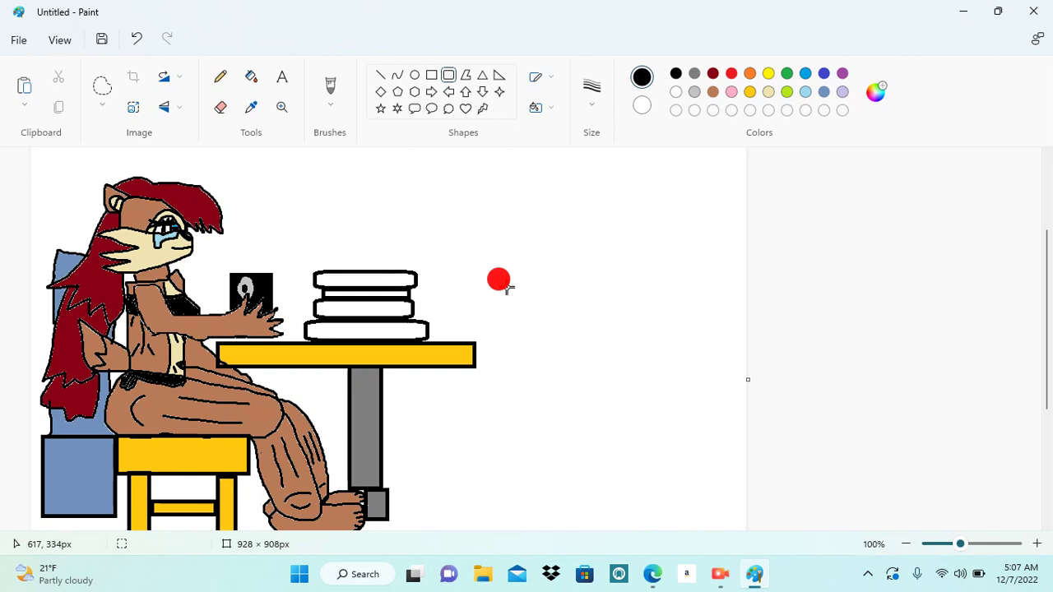
Fill the bottom and top layers of the stack with yellow
click(750, 76)
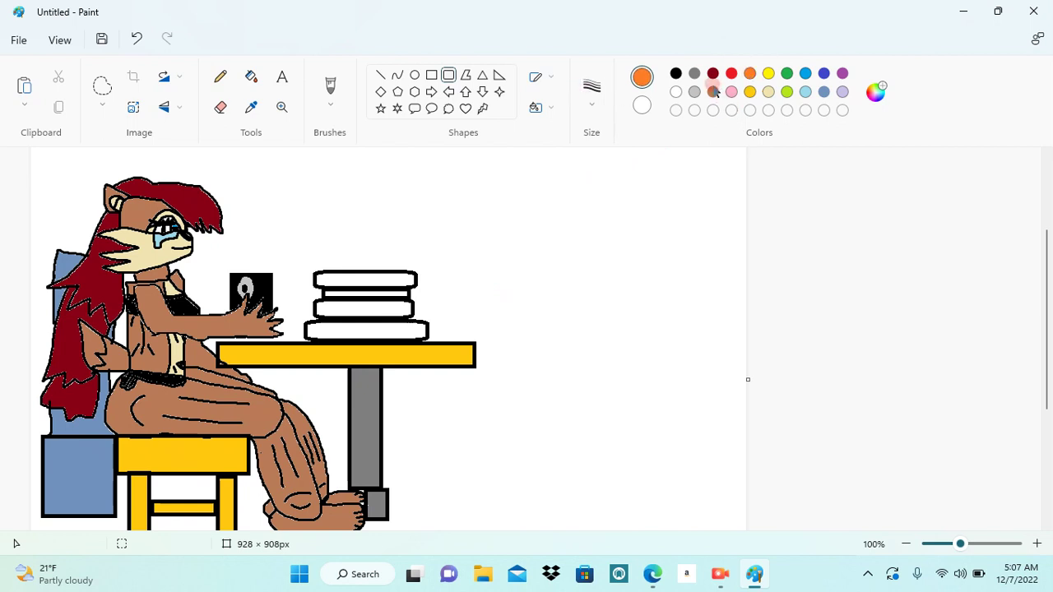
click(749, 92)
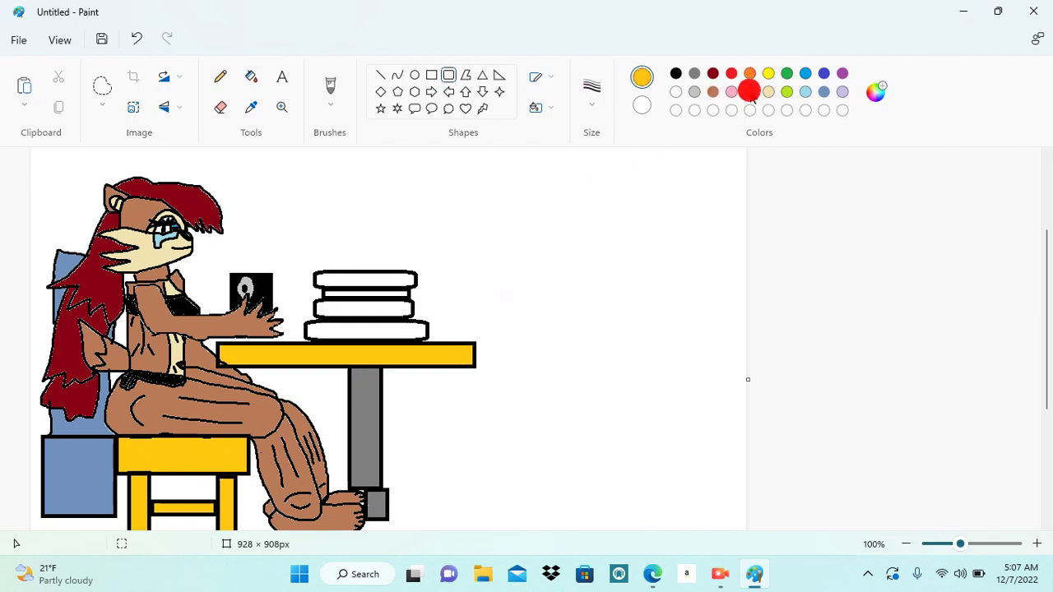
click(770, 75)
click(568, 90)
click(251, 77)
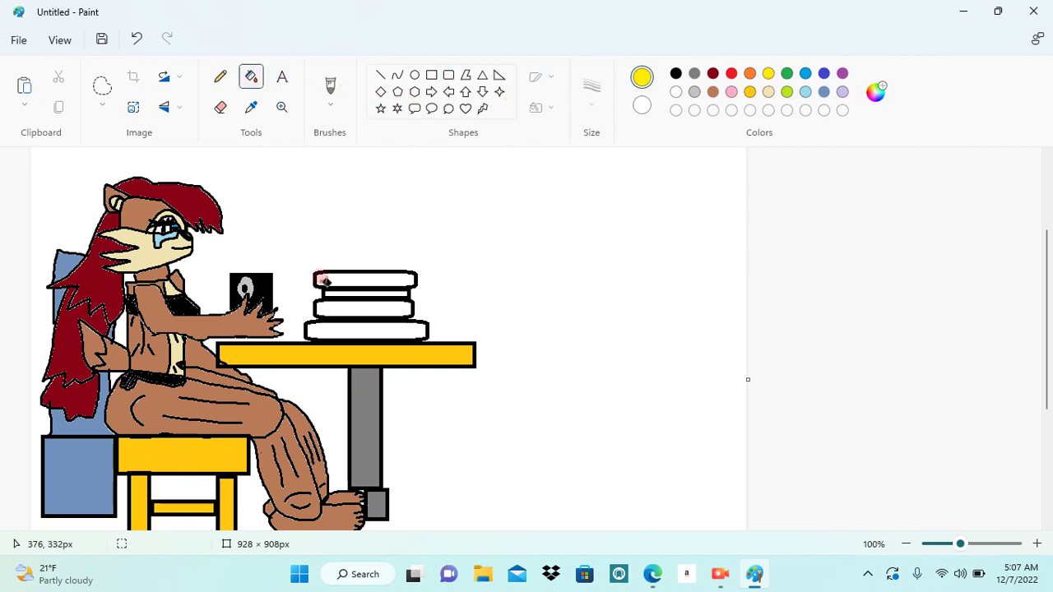
click(344, 325)
click(348, 278)
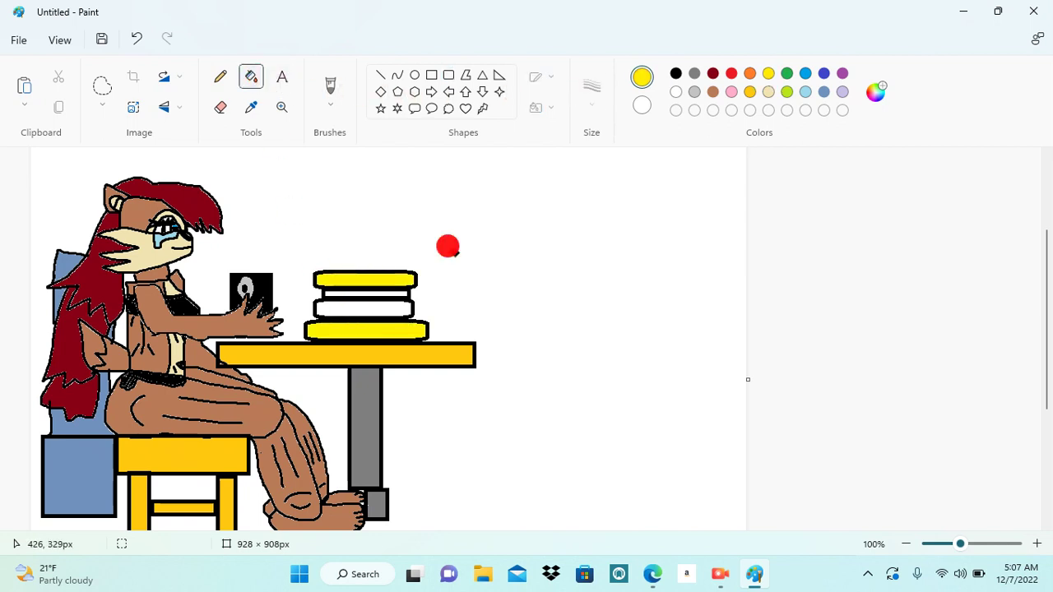
Fill the second layer from the bottom of the stack with dark red
click(713, 92)
click(712, 73)
click(401, 306)
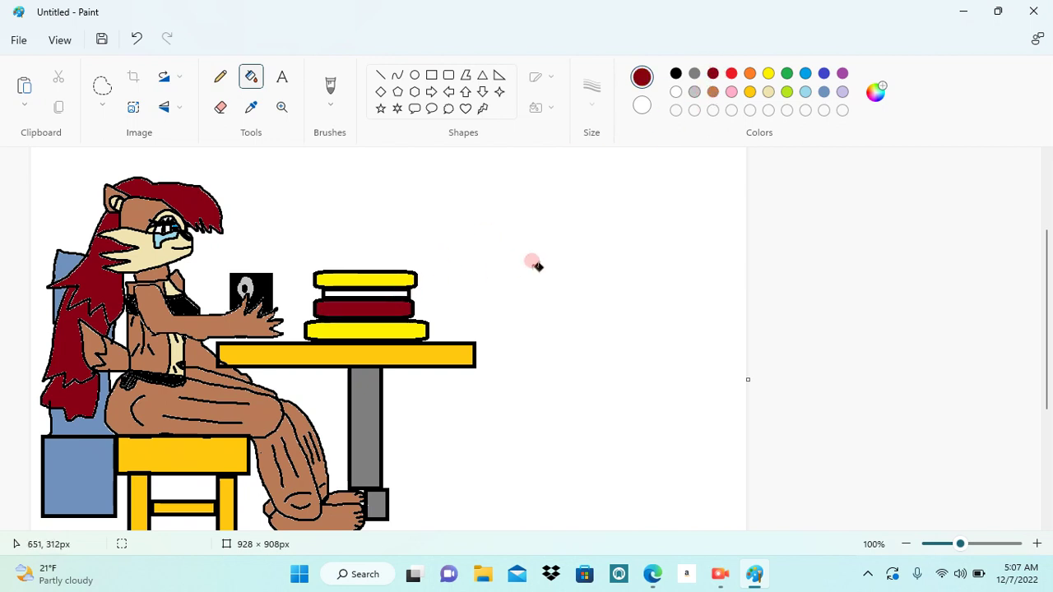
Try filling the thin layer beneath the top one with yellow, and undo the fill
click(785, 75)
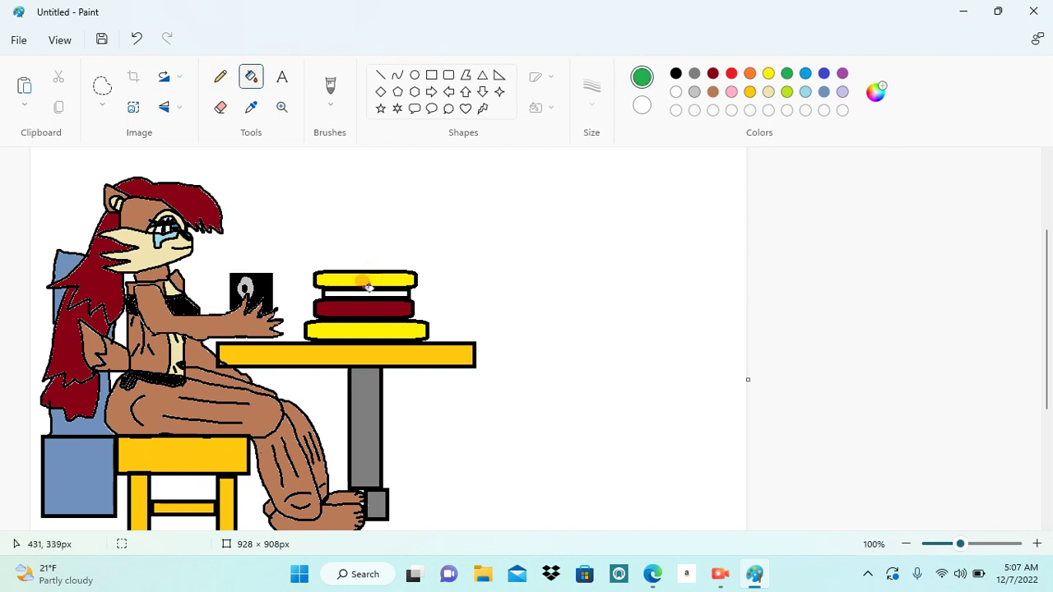
click(768, 73)
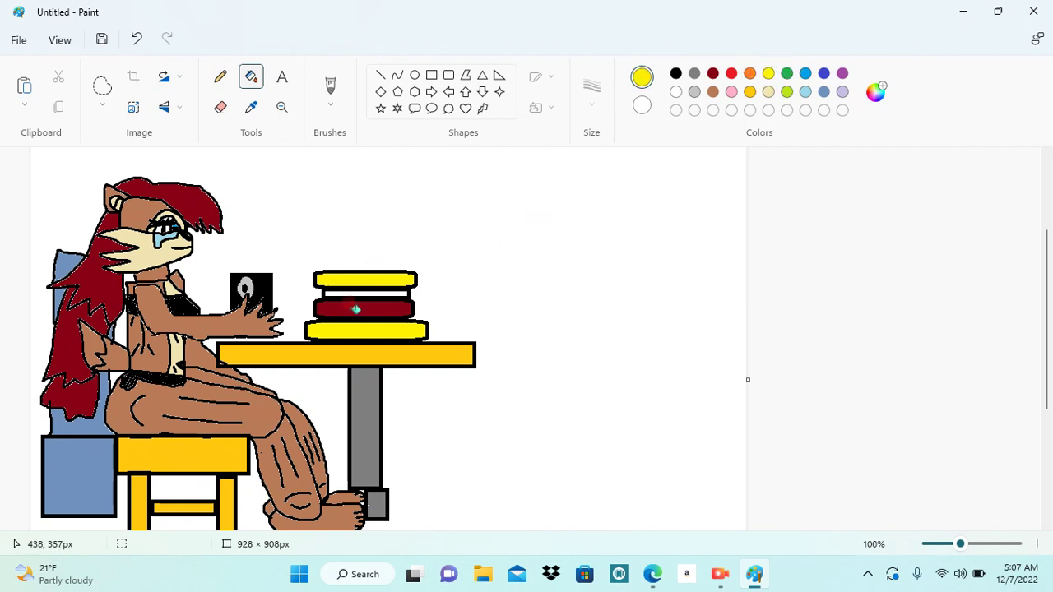
click(356, 288)
click(411, 275)
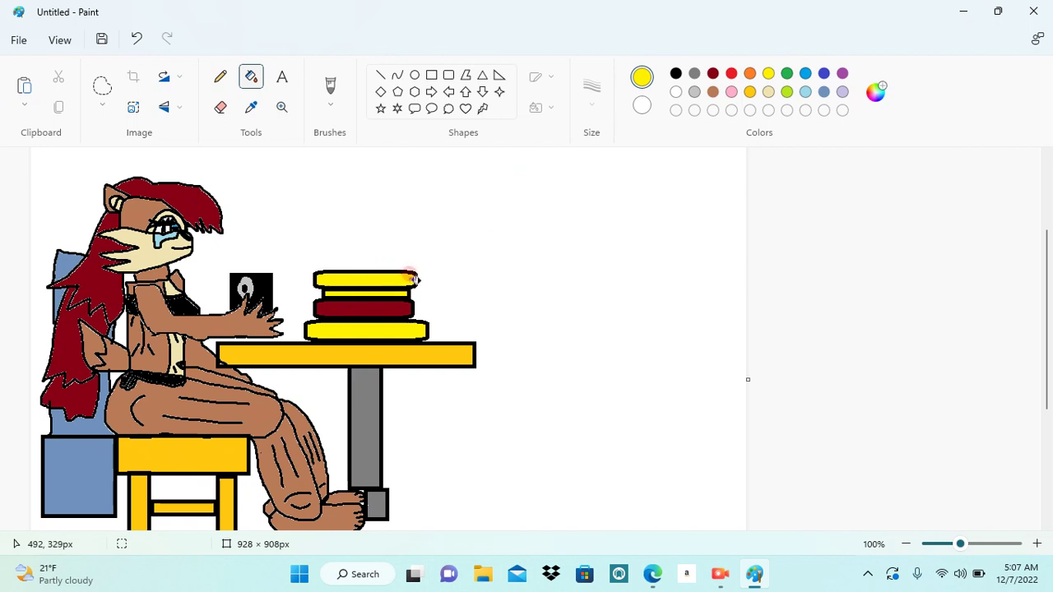
key(ctrl+z)
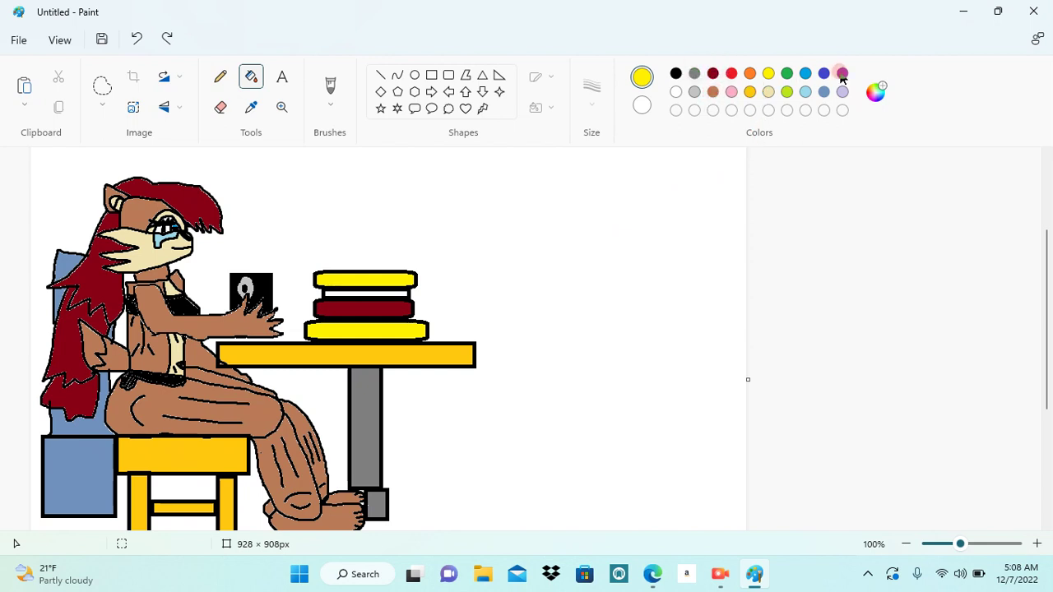
Recolor the bottom and top layers of the stack with light blue
click(805, 74)
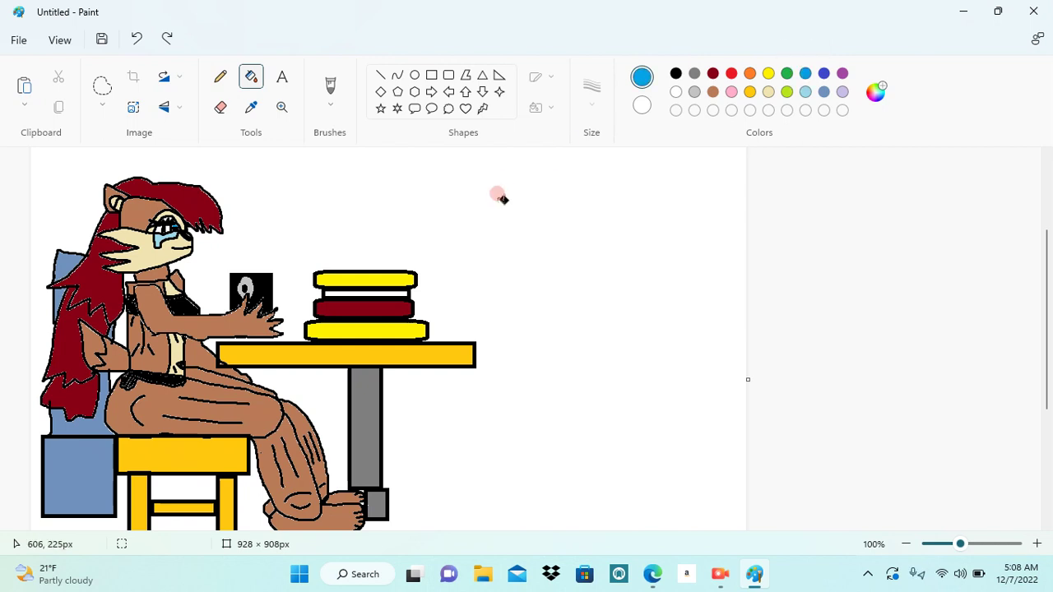
click(388, 329)
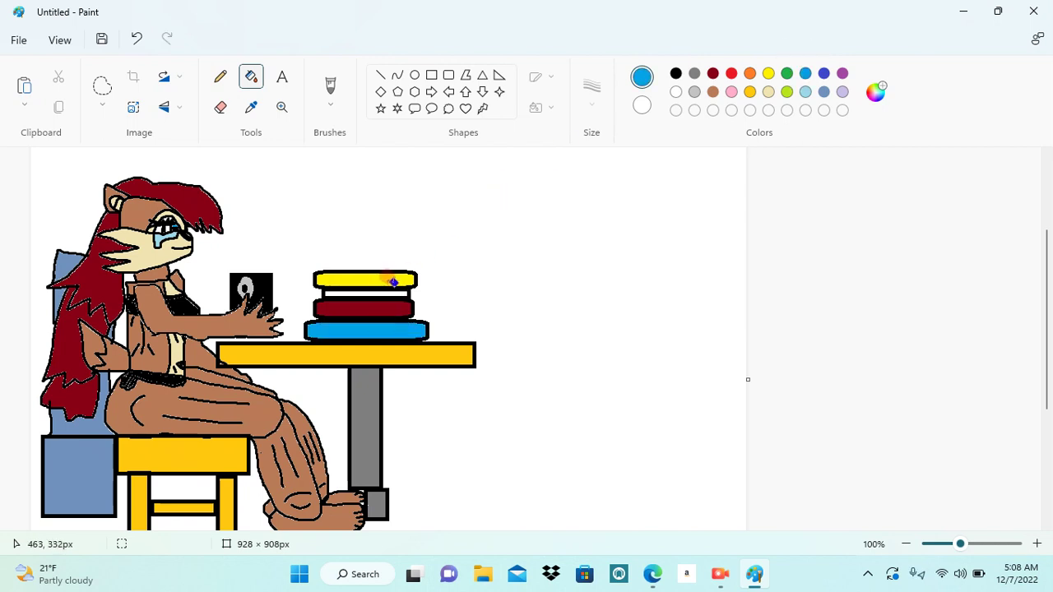
click(385, 279)
Fill the thin layer between the top layer and the dark red one with yellow
click(768, 74)
click(400, 285)
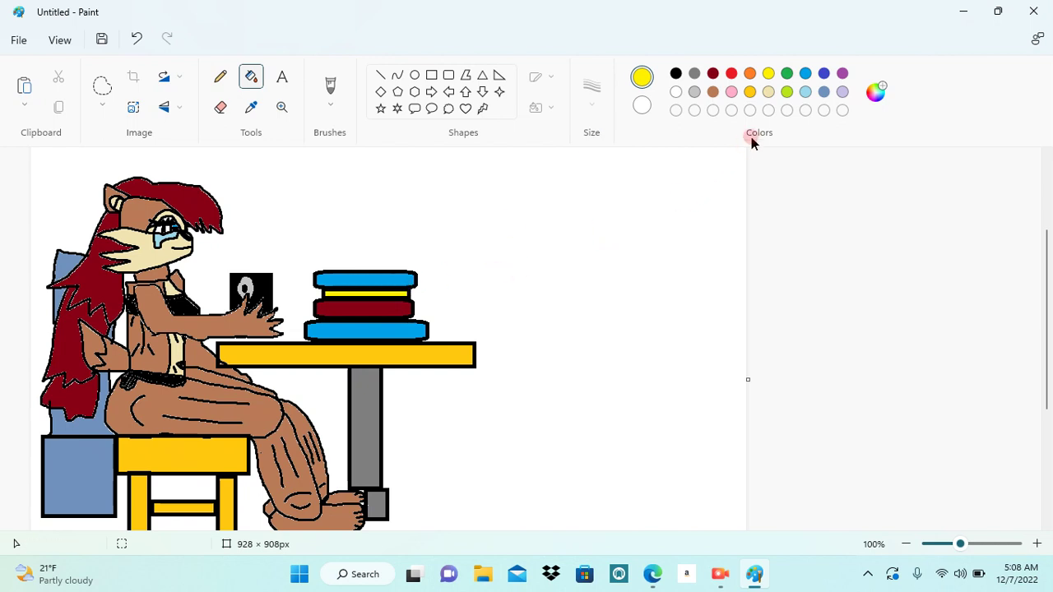
Try filling the top and bottom layers of the stack with brown, and undo both fills
click(714, 92)
click(398, 278)
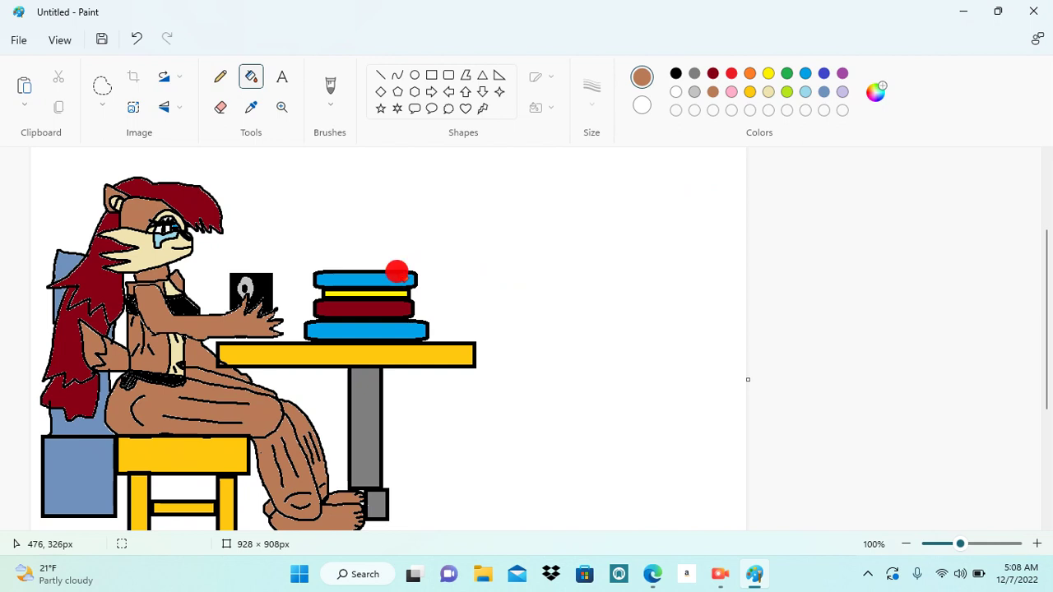
click(387, 326)
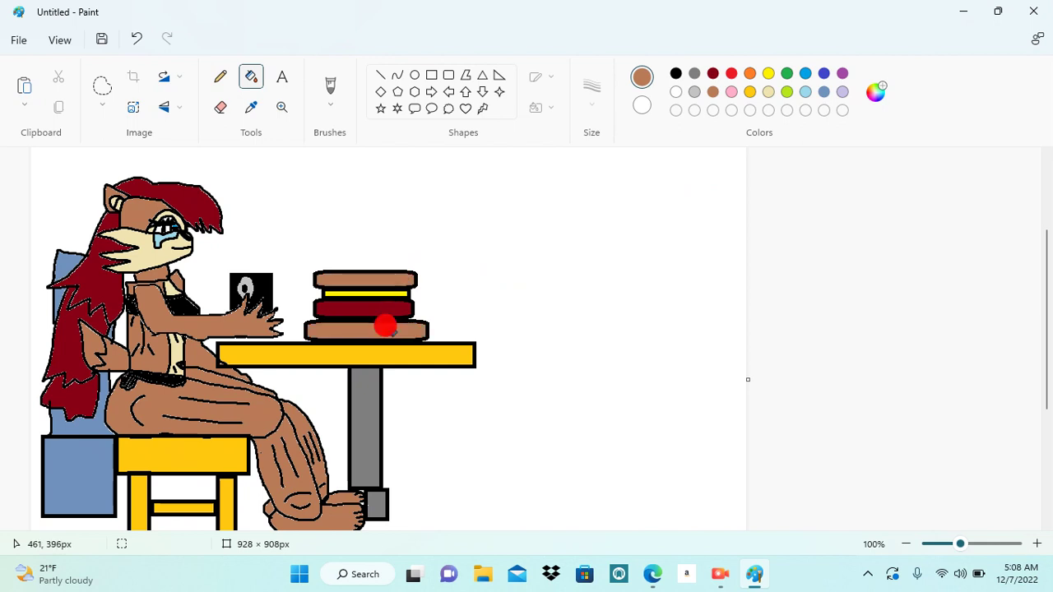
key(ctrl+z)
key(ctrl+z)
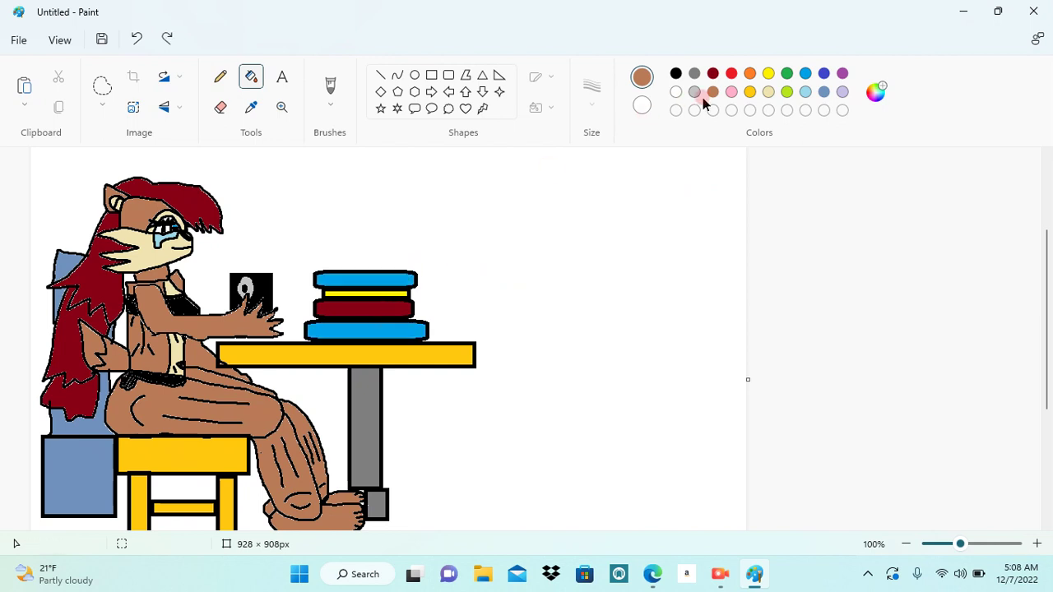
Fill the bottom and top layers of the stack with gold
click(748, 93)
click(370, 326)
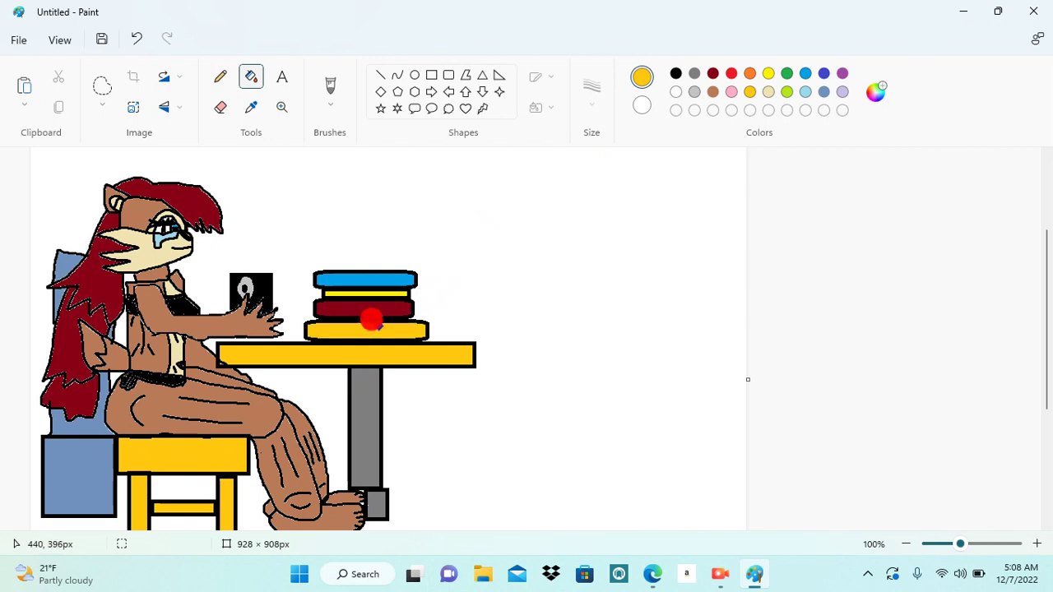
click(386, 272)
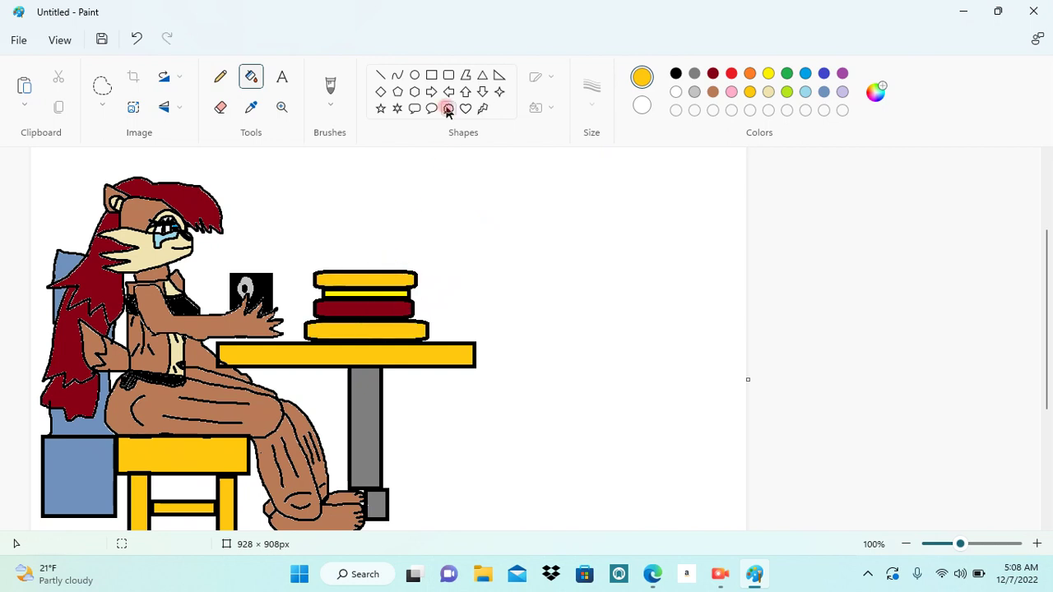
Draw an upright black-outlined rectangle of about 22 × 48 px standing on the middle of the top layer
click(431, 74)
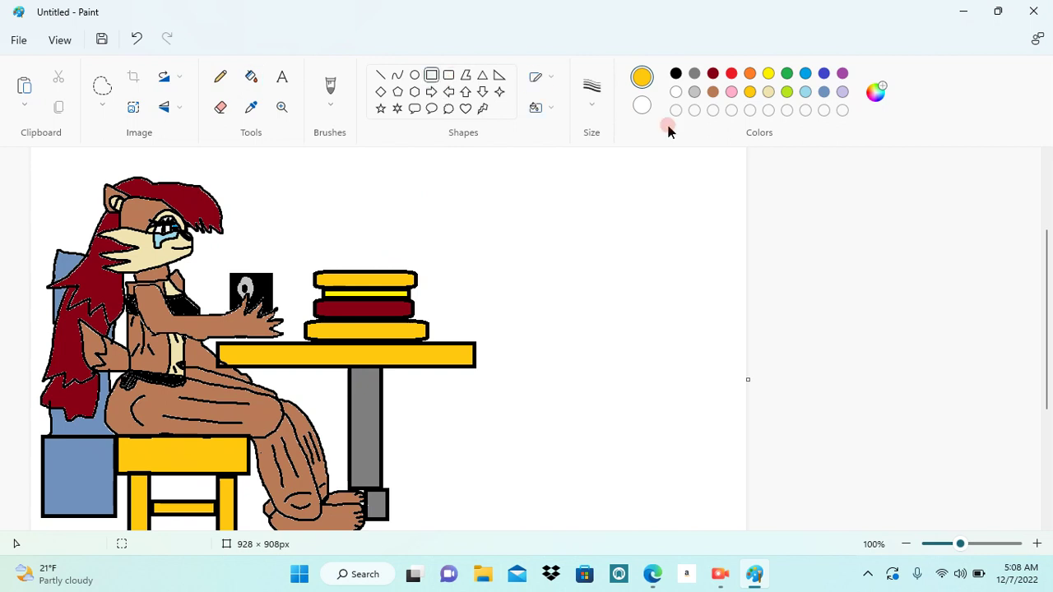
click(676, 75)
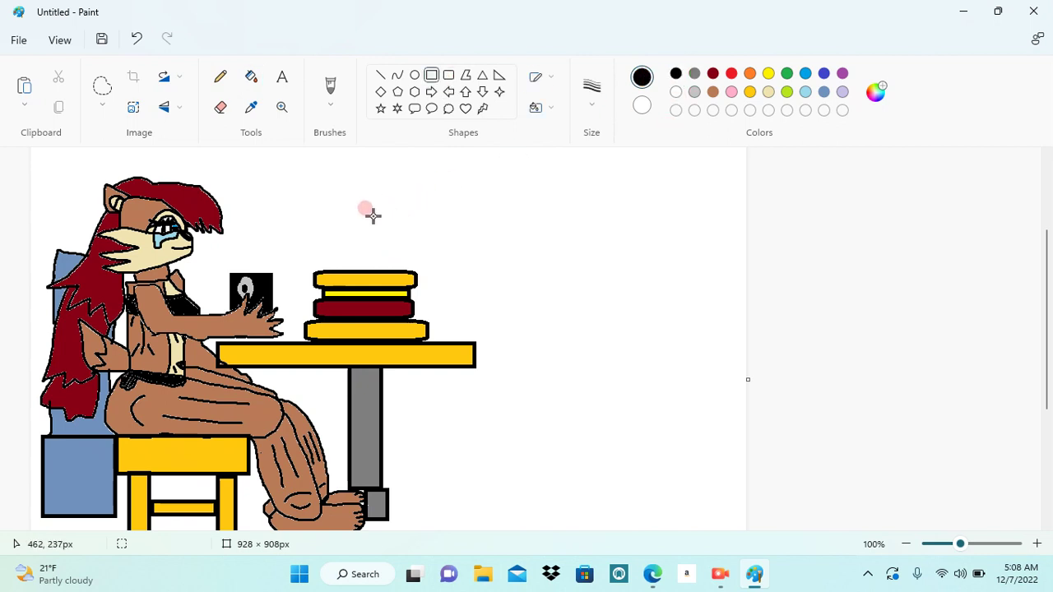
mouse_move(343, 190)
mouse_down()
mouse_move(345, 218)
mouse_move(370, 235)
mouse_move(363, 253)
mouse_up()
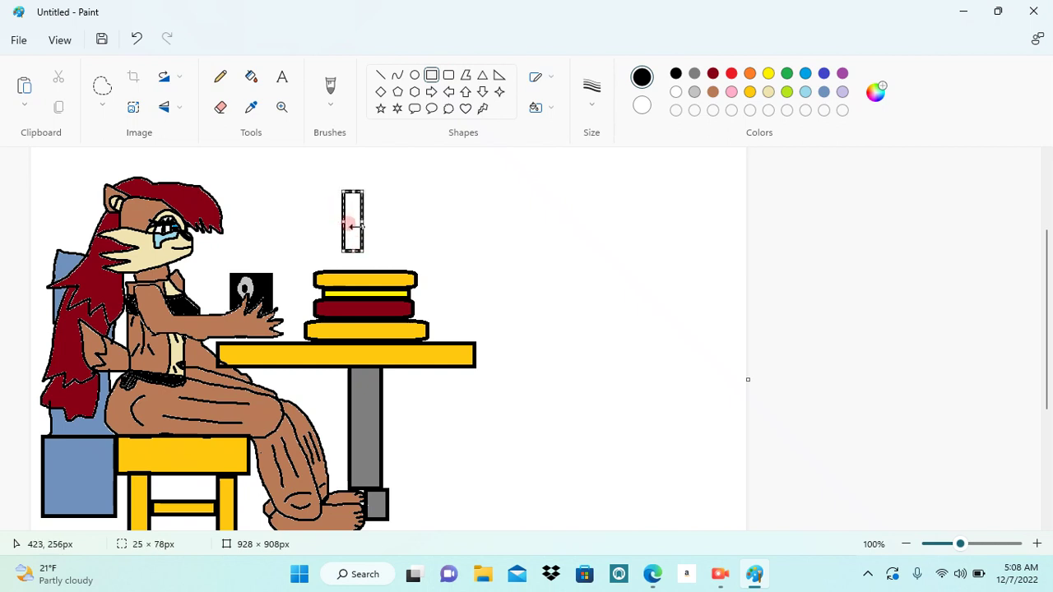
drag(360, 222, 365, 222)
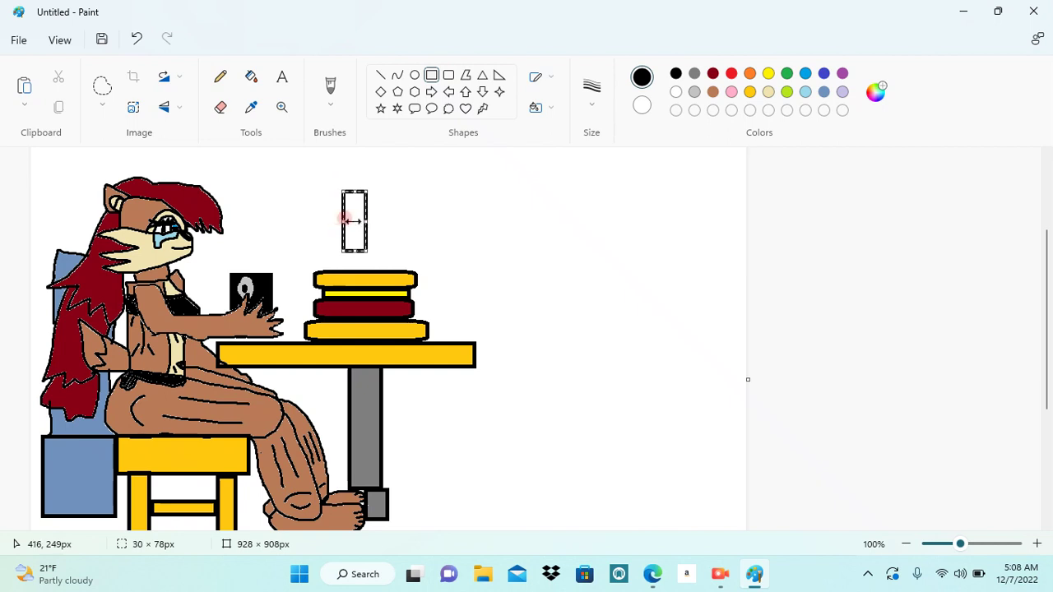
mouse_move(368, 253)
mouse_down()
mouse_move(382, 265)
mouse_move(364, 239)
mouse_up()
drag(375, 195, 367, 228)
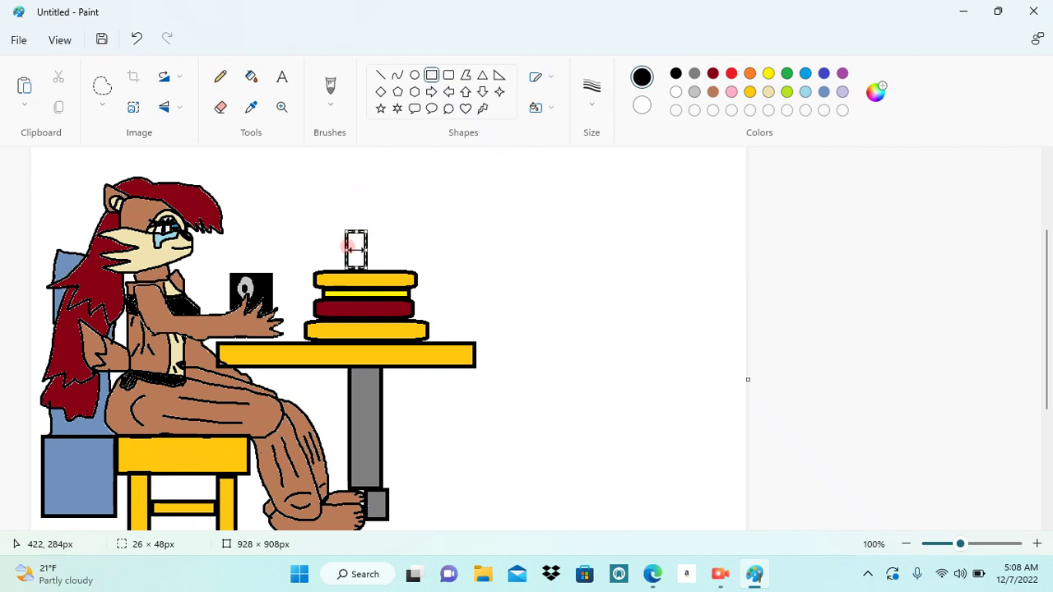
drag(346, 251, 349, 252)
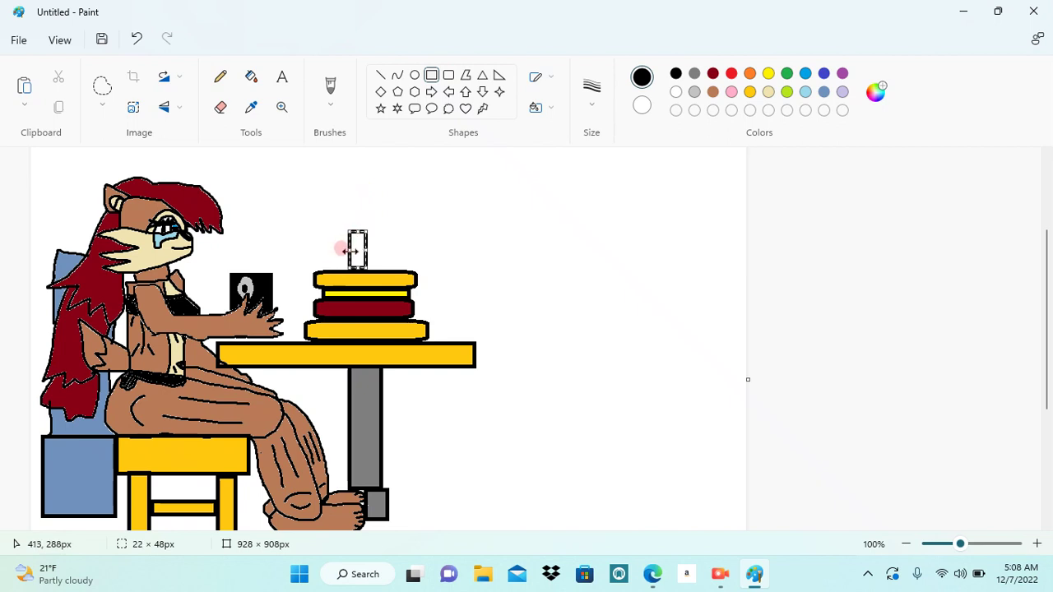
click(449, 227)
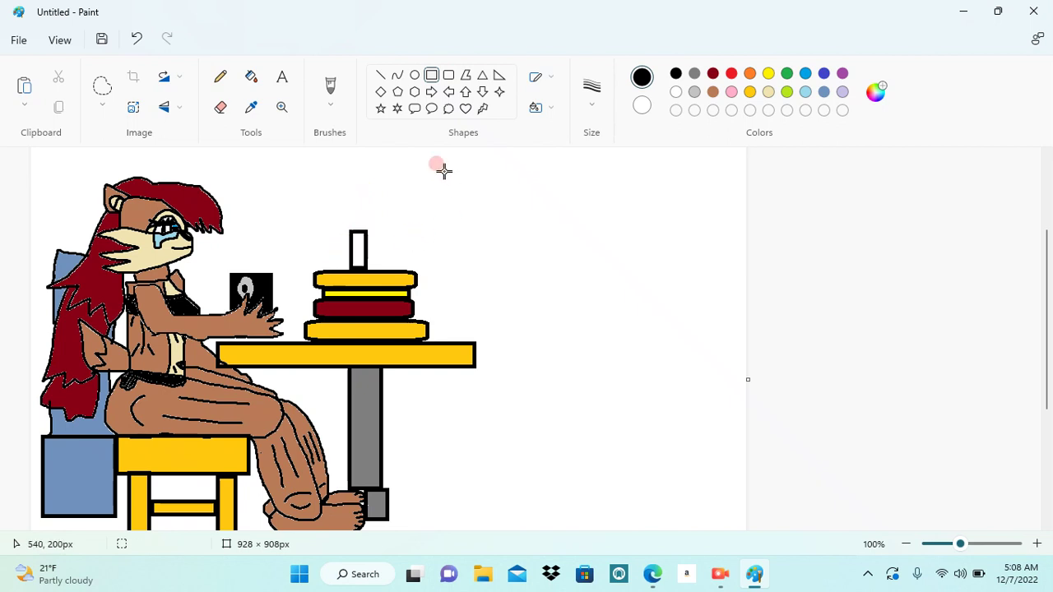
Draw a black-outlined oval flame of about 33 × 43 px directly on top of the candle rectangle
click(415, 73)
drag(345, 193, 378, 232)
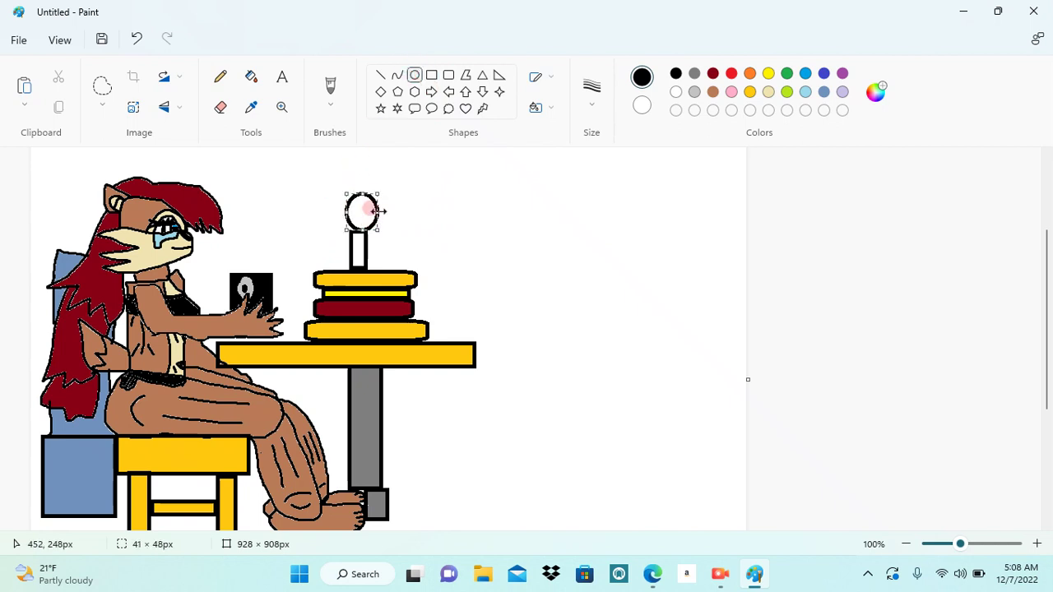
drag(371, 185, 363, 190)
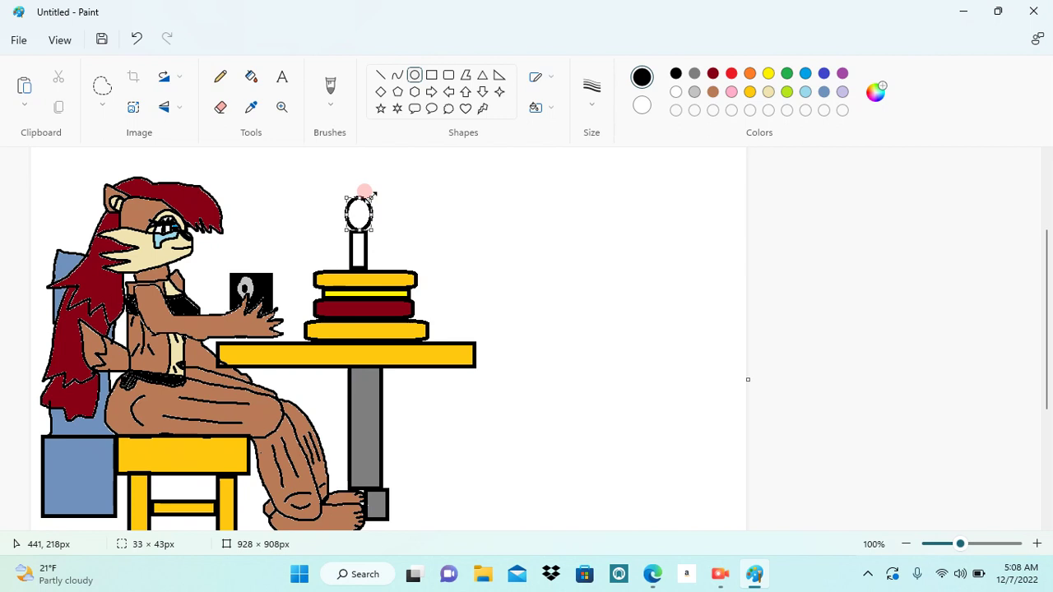
click(419, 214)
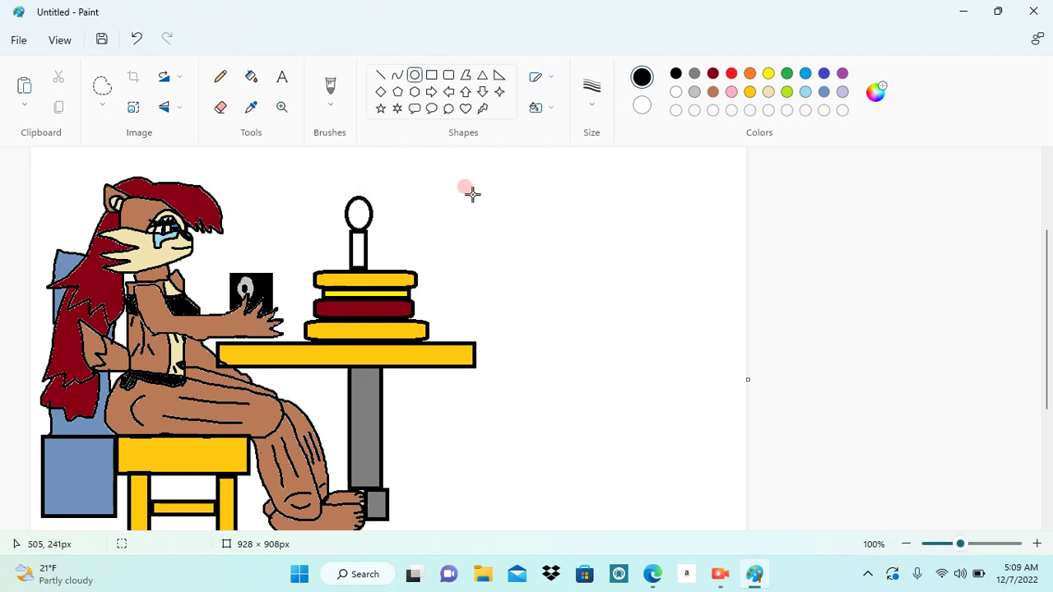
Fill the candle's rectangle with indigo and the oval flame above it with red
click(809, 90)
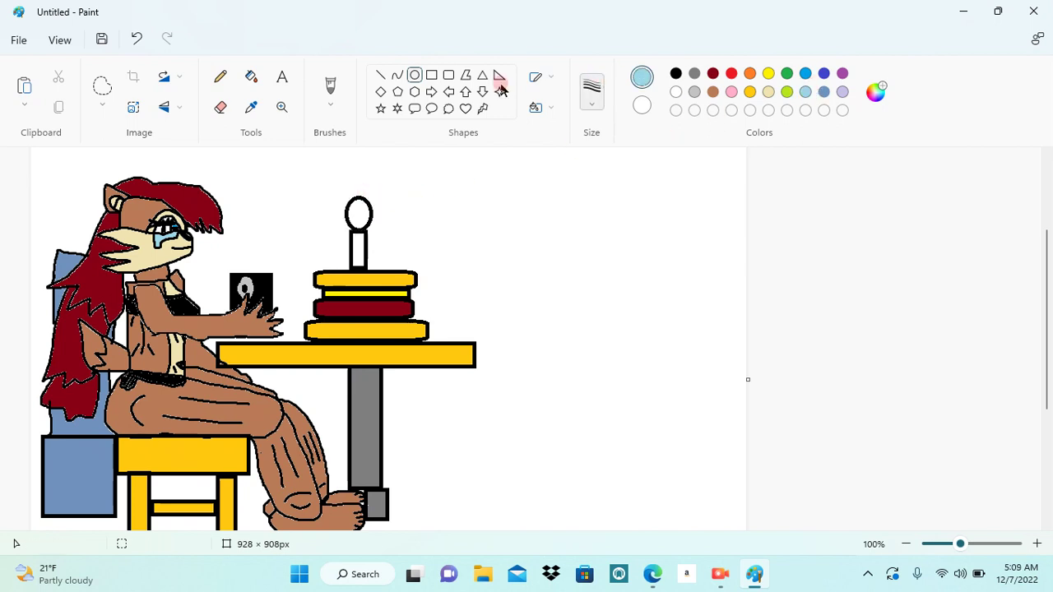
click(258, 80)
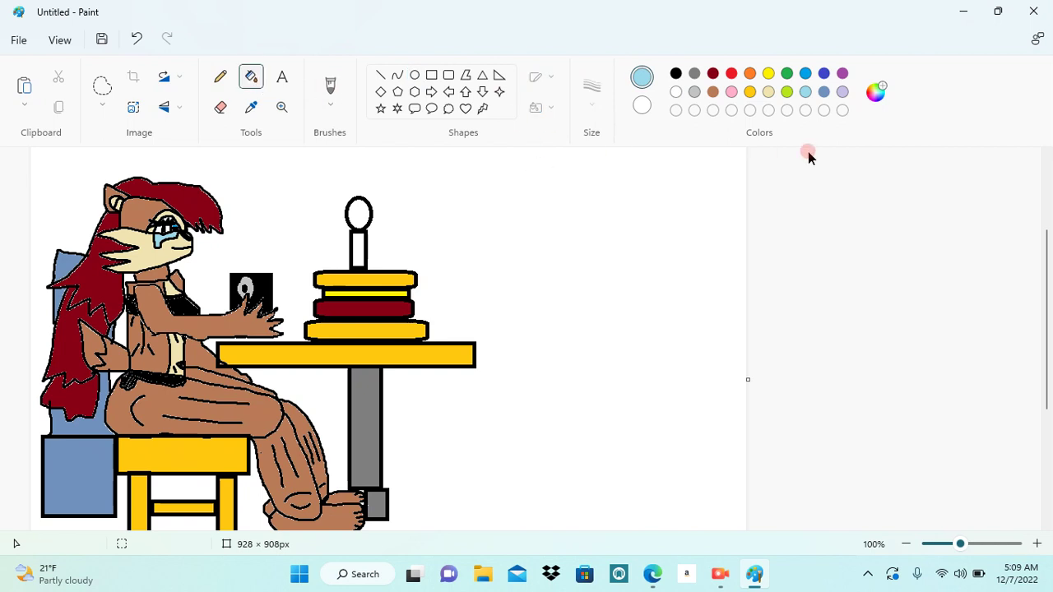
click(823, 74)
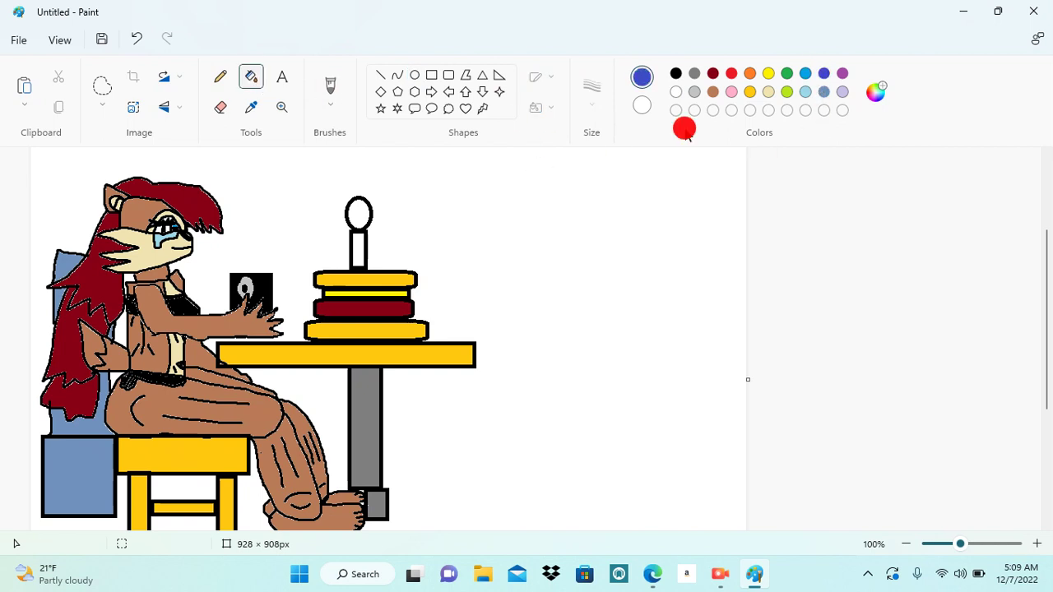
click(360, 247)
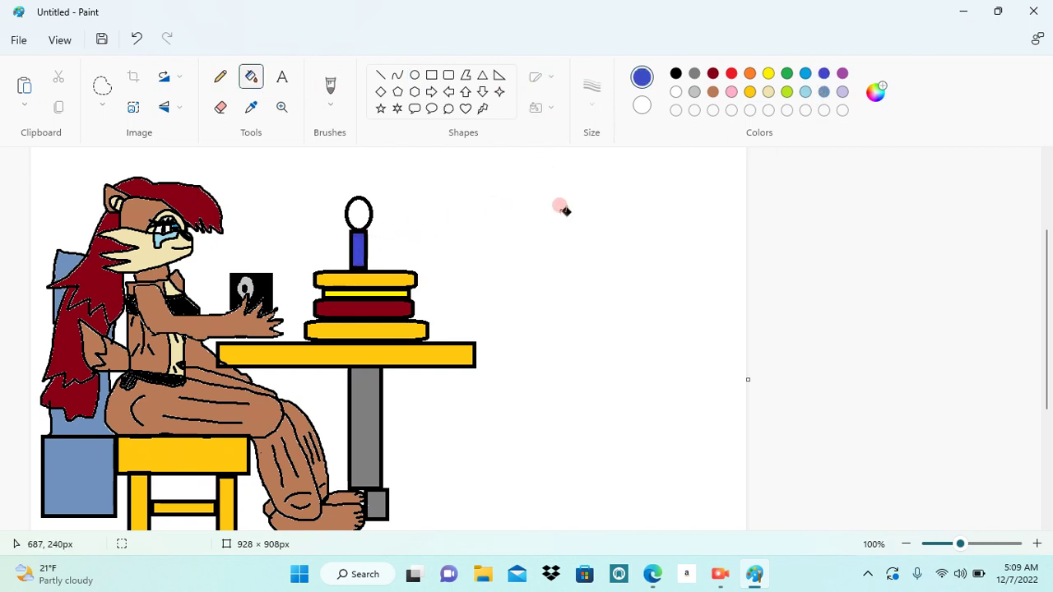
click(751, 76)
click(730, 75)
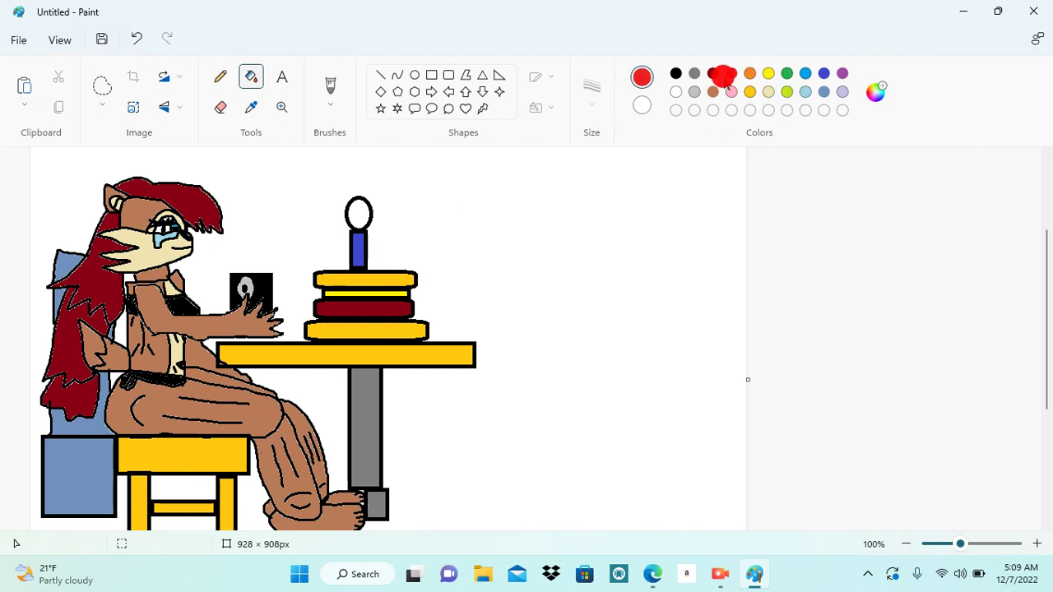
click(360, 210)
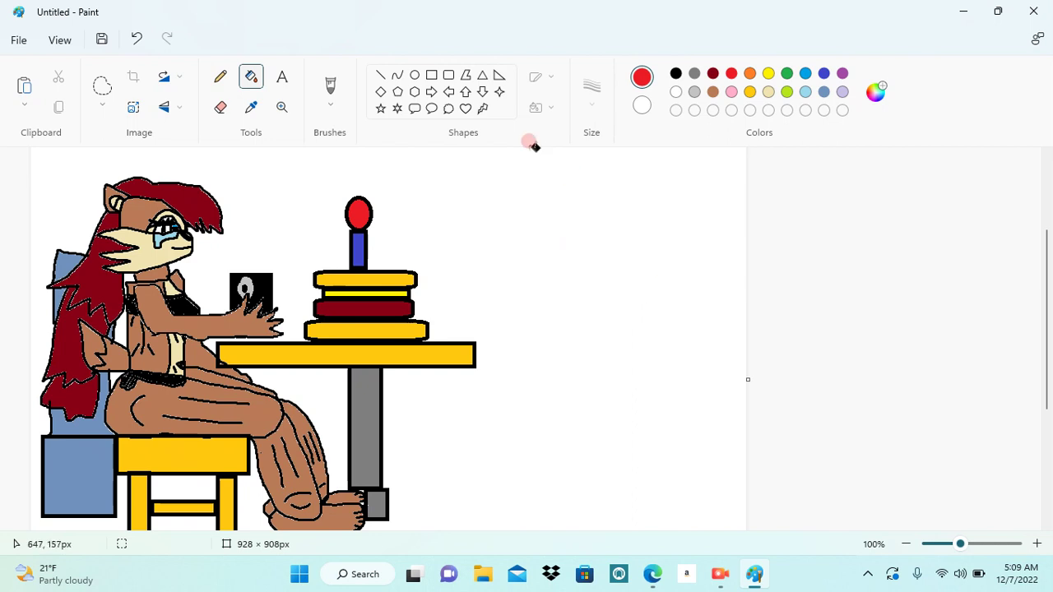
Draw a tall black-outlined cup on the table's edge beside the stack, with a narrow lid rectangle across its top
click(433, 76)
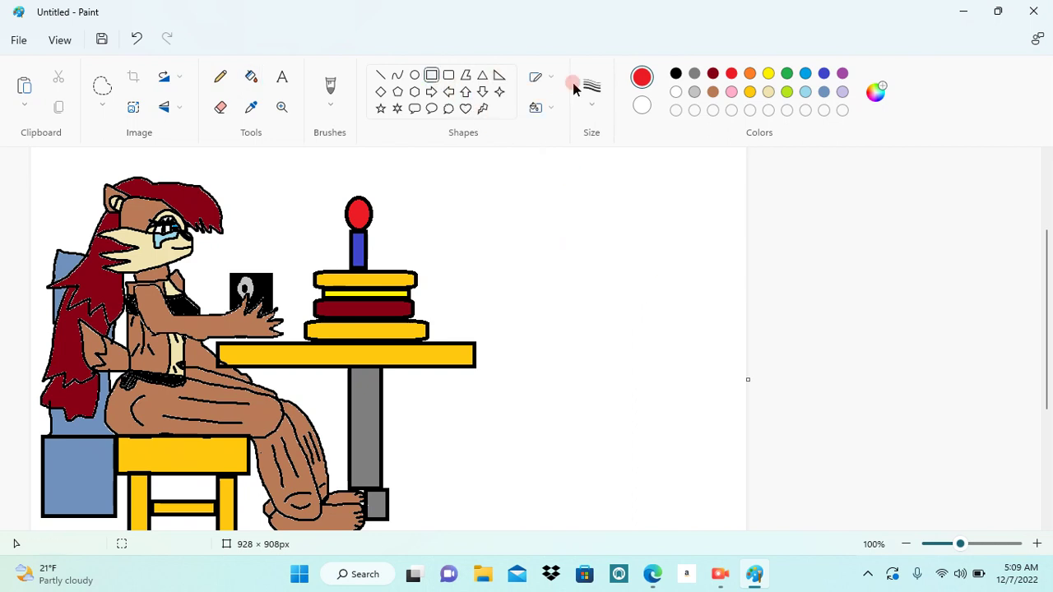
click(676, 74)
drag(437, 254, 480, 340)
click(485, 277)
click(448, 260)
drag(441, 256, 479, 269)
click(535, 252)
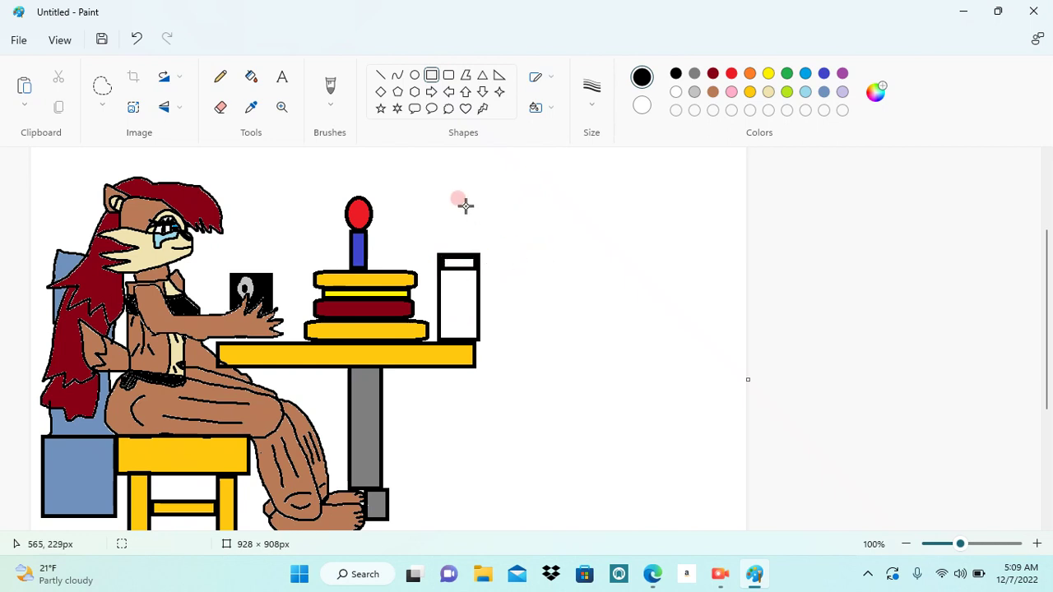
Add a bent black straw above the cup's lid, and brush an M and a line near the base onto the cup
click(382, 76)
mouse_move(455, 224)
mouse_down()
mouse_move(463, 258)
mouse_move(452, 223)
mouse_move(426, 222)
mouse_up()
click(493, 242)
click(499, 222)
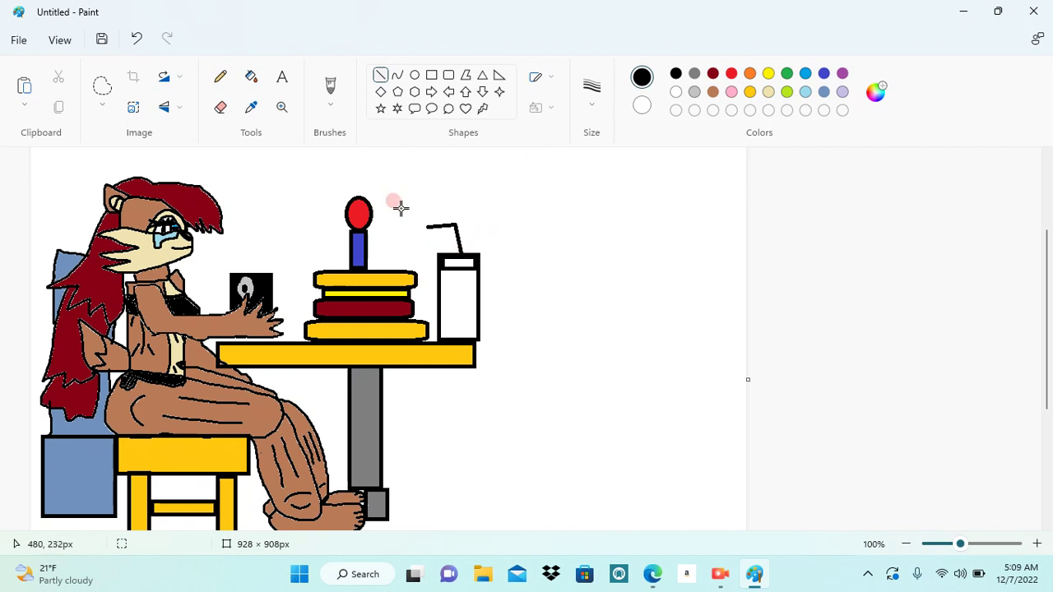
click(335, 90)
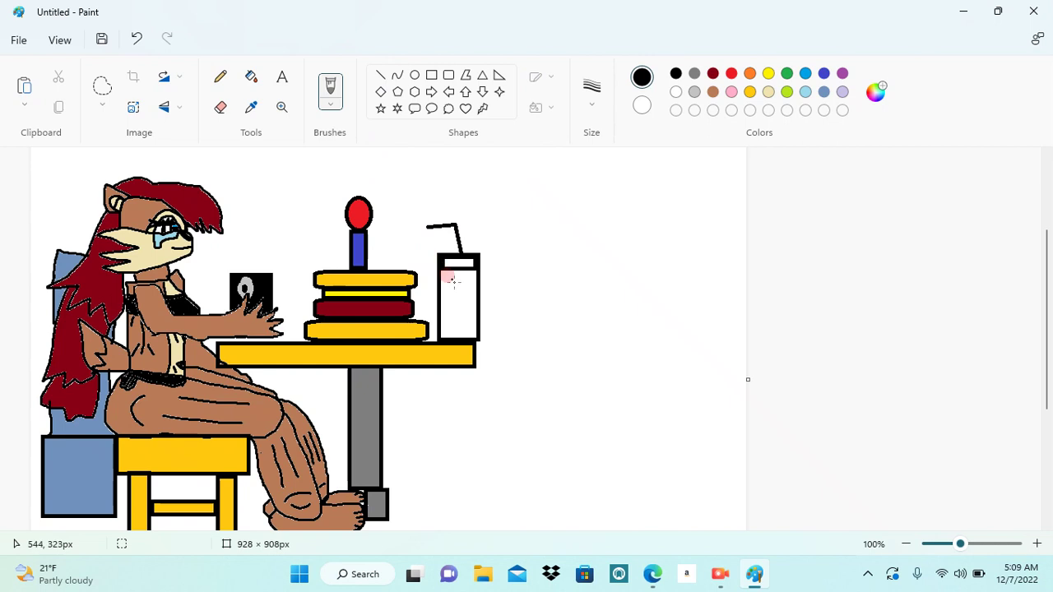
drag(441, 303, 447, 283)
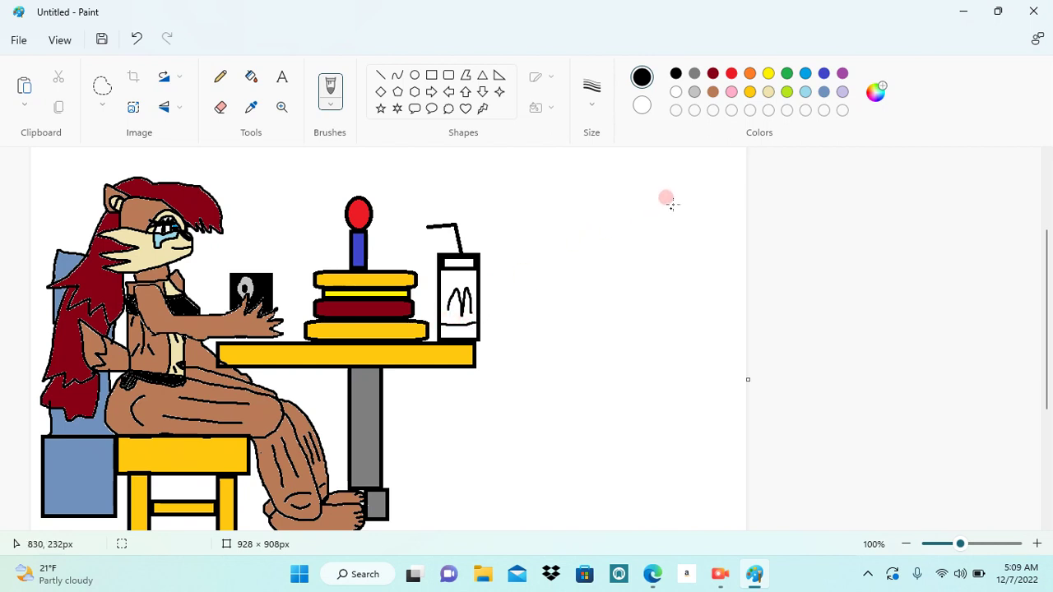
Fill the cup's lid and its bottom band with red
click(732, 73)
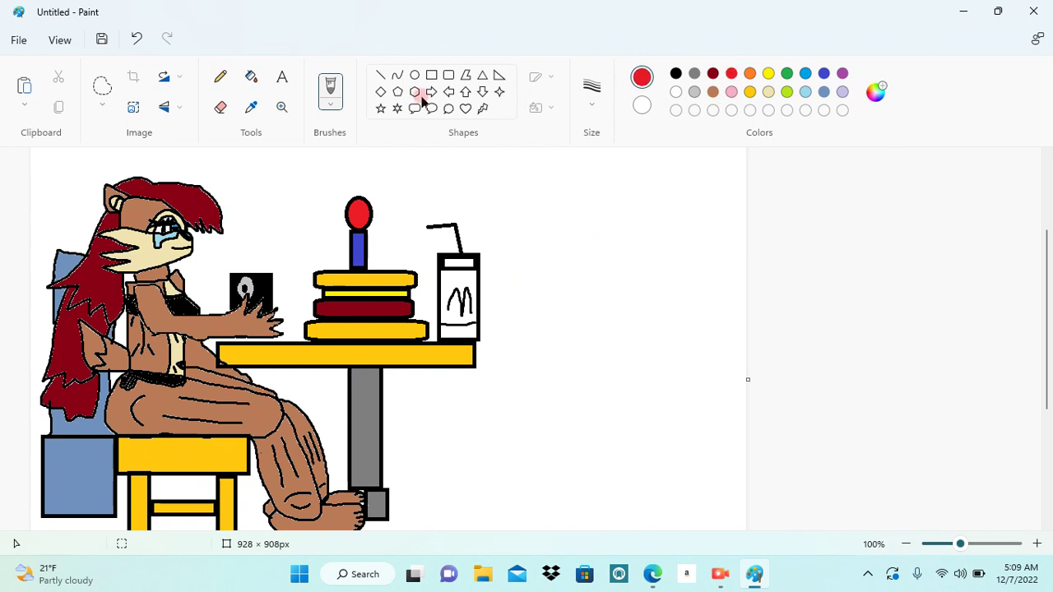
click(251, 77)
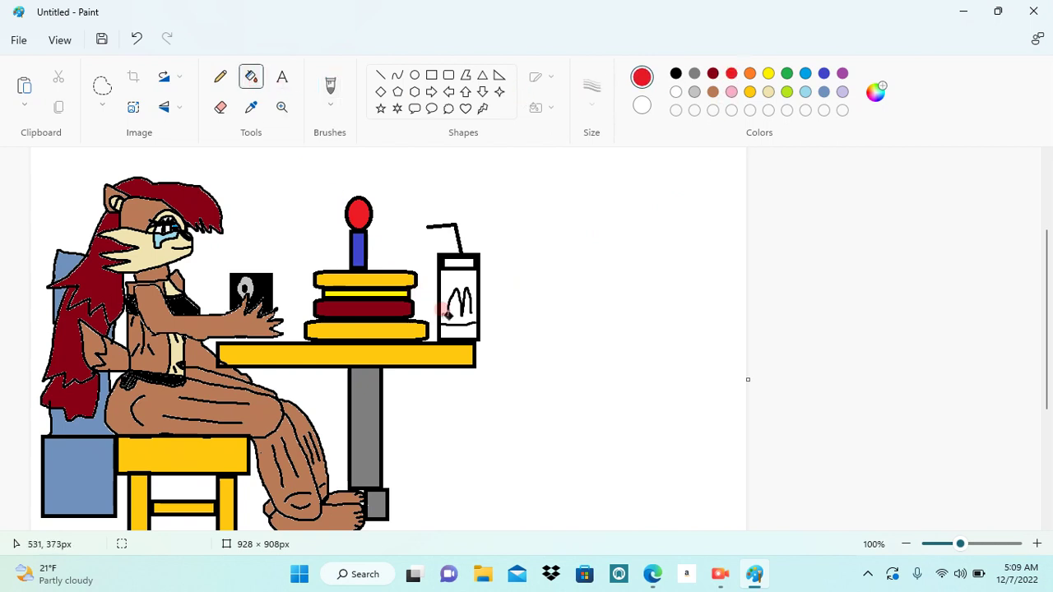
click(449, 329)
click(460, 259)
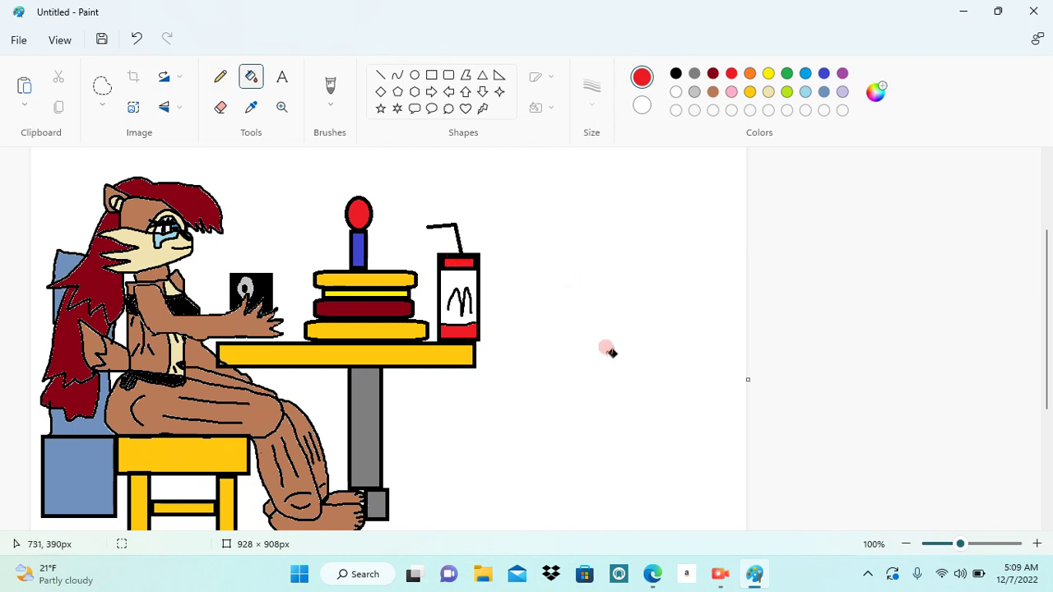
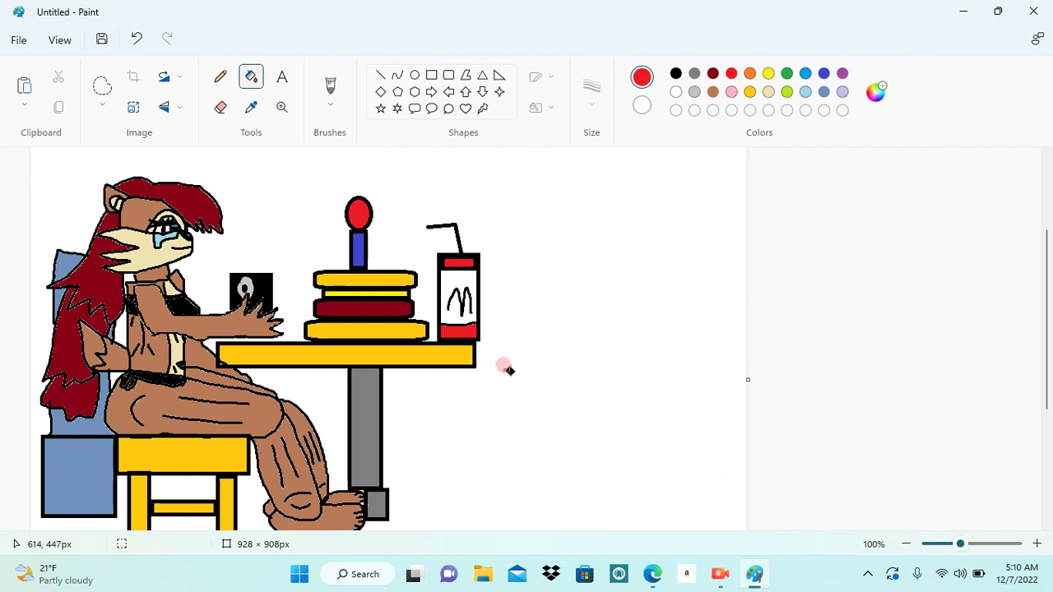
Brush in black a second seated figure's tall rounded torso, hips and thigh, facing the table from the other side
click(429, 77)
click(337, 89)
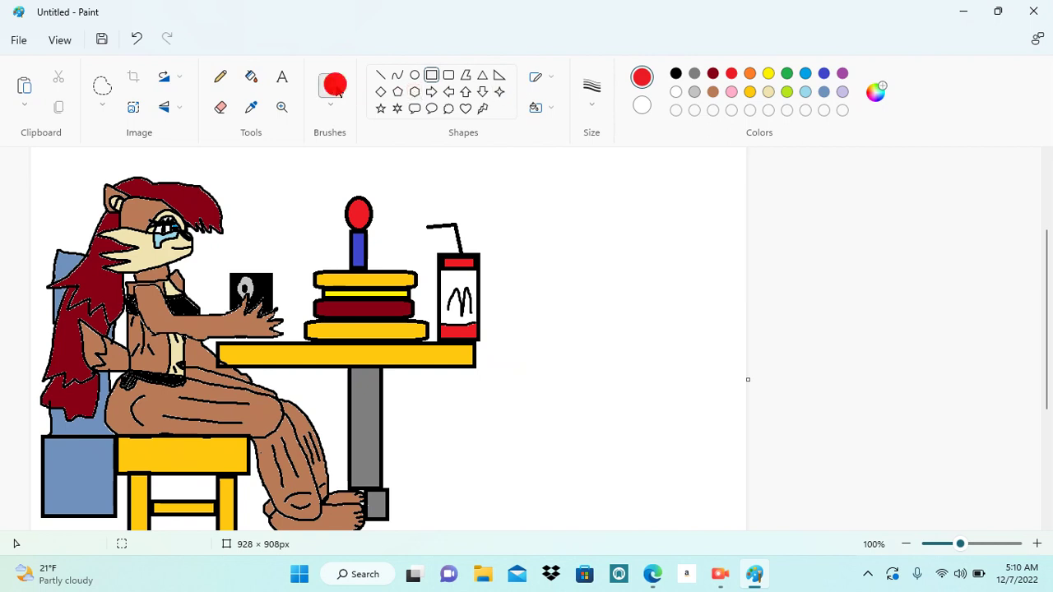
click(677, 74)
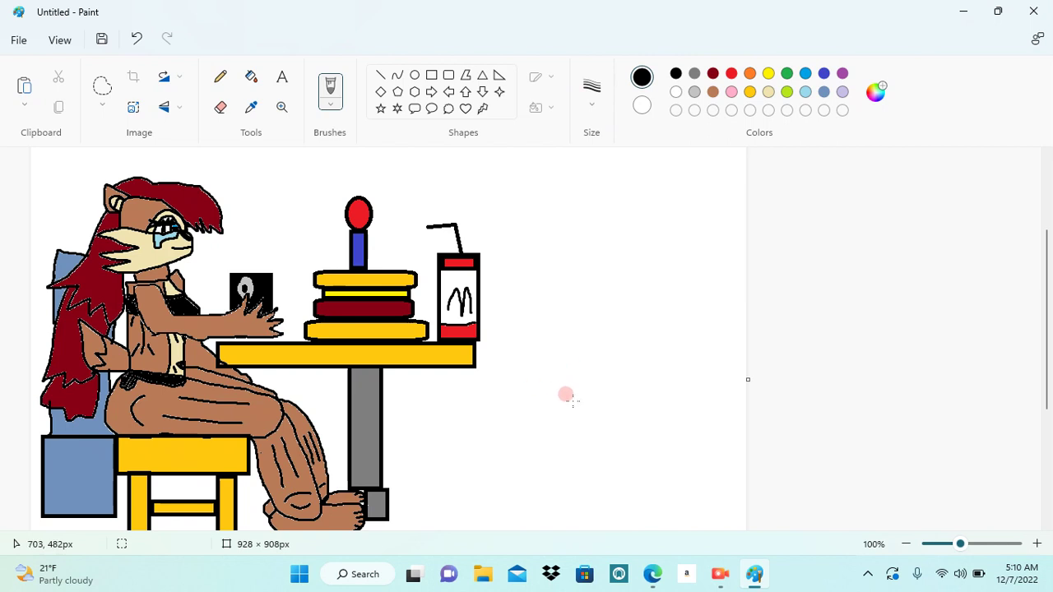
drag(568, 401, 566, 321)
key(ctrl+z)
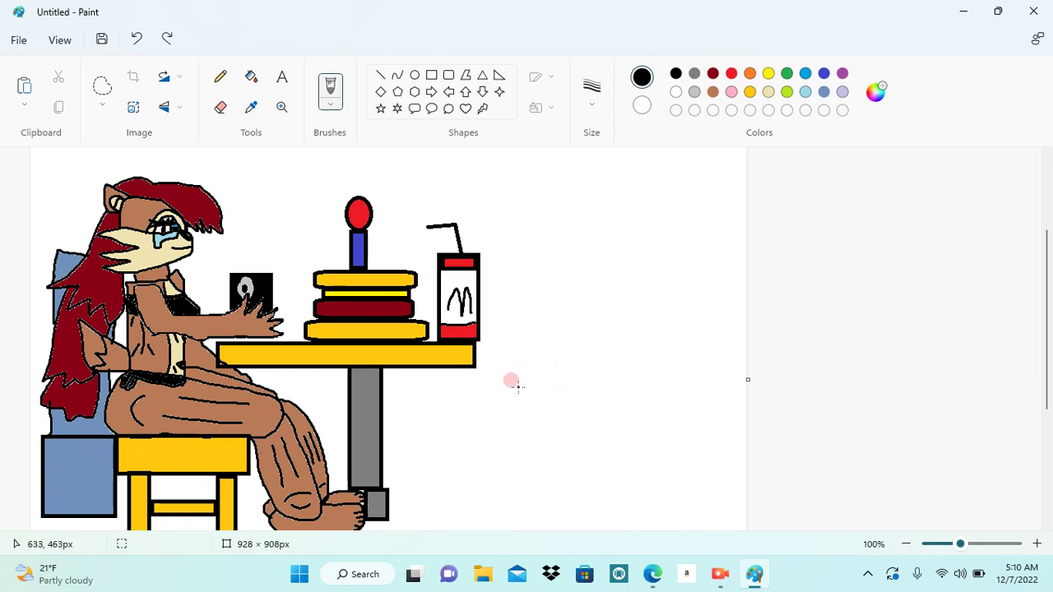
mouse_move(520, 391)
mouse_down()
mouse_move(517, 290)
mouse_move(542, 273)
mouse_move(567, 275)
mouse_move(586, 390)
mouse_move(582, 400)
mouse_move(515, 393)
mouse_up()
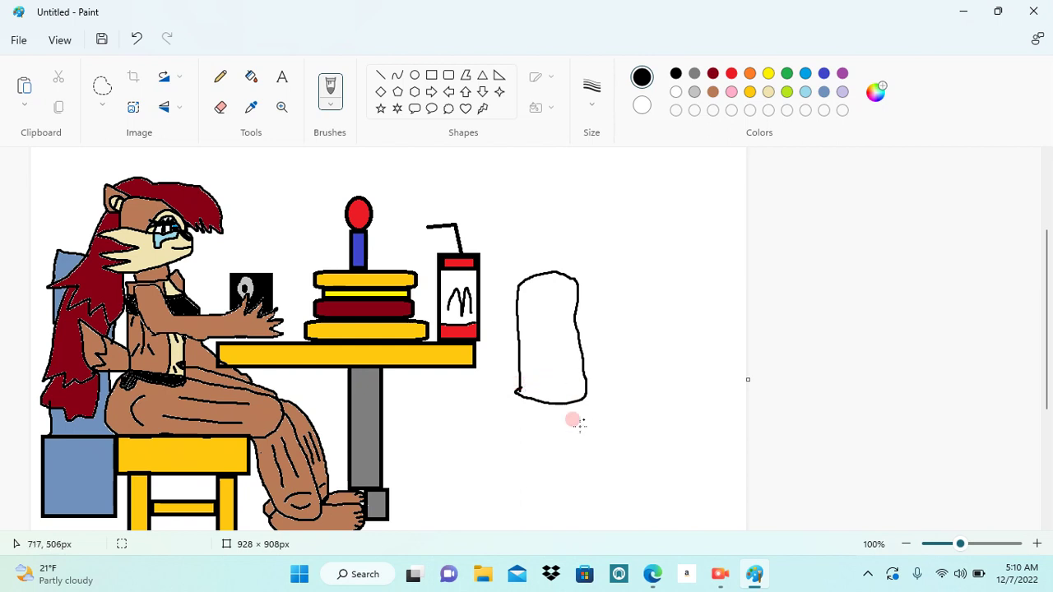
mouse_move(586, 388)
mouse_down()
mouse_move(596, 412)
mouse_move(571, 446)
mouse_move(464, 441)
mouse_move(471, 408)
mouse_move(516, 384)
mouse_move(476, 386)
mouse_move(475, 402)
mouse_up()
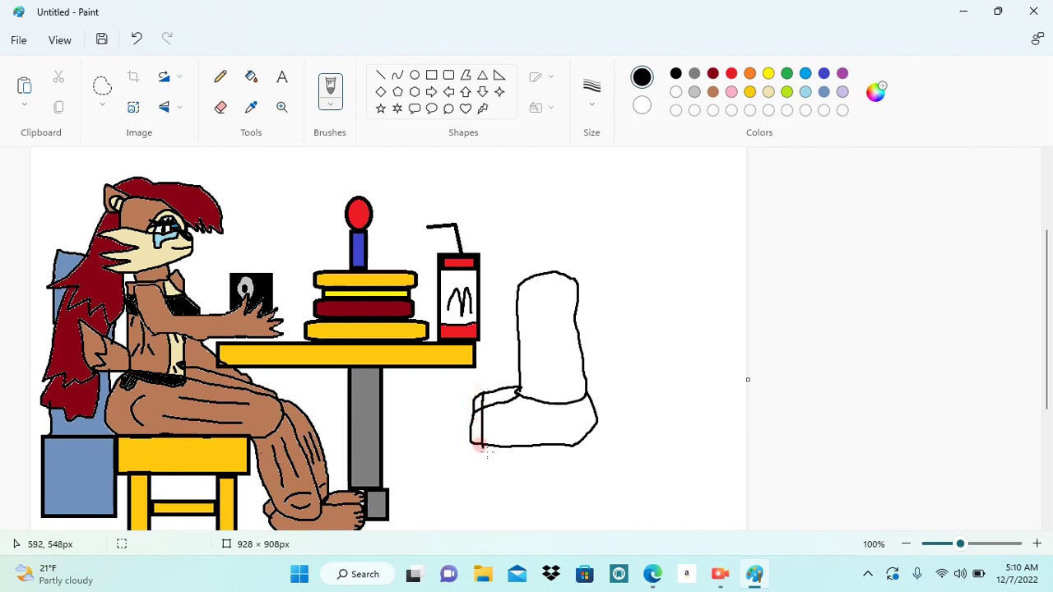
mouse_move(518, 394)
mouse_down()
mouse_move(512, 379)
mouse_move(578, 381)
mouse_up()
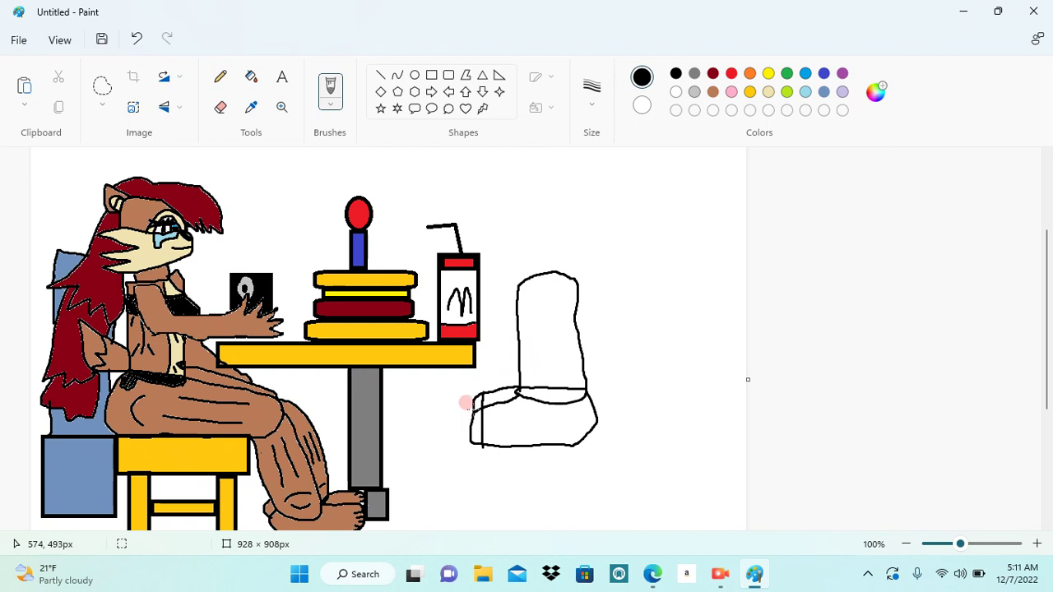
Brush the second figure's bent lower legs and two feet, reaching down beneath the table
mouse_move(475, 396)
mouse_down()
mouse_move(423, 470)
mouse_move(436, 482)
mouse_move(462, 477)
mouse_move(483, 443)
mouse_move(480, 402)
mouse_move(454, 395)
mouse_move(418, 430)
mouse_move(416, 470)
mouse_up()
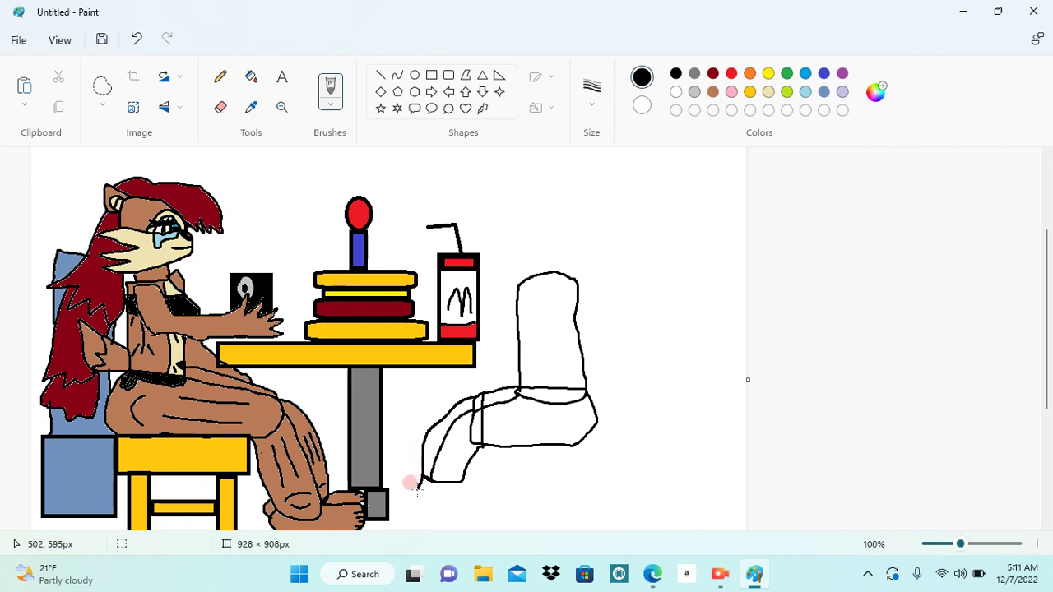
mouse_move(413, 509)
mouse_down()
mouse_move(439, 475)
mouse_move(454, 476)
mouse_move(456, 506)
mouse_move(435, 494)
mouse_move(391, 507)
mouse_move(430, 508)
mouse_up()
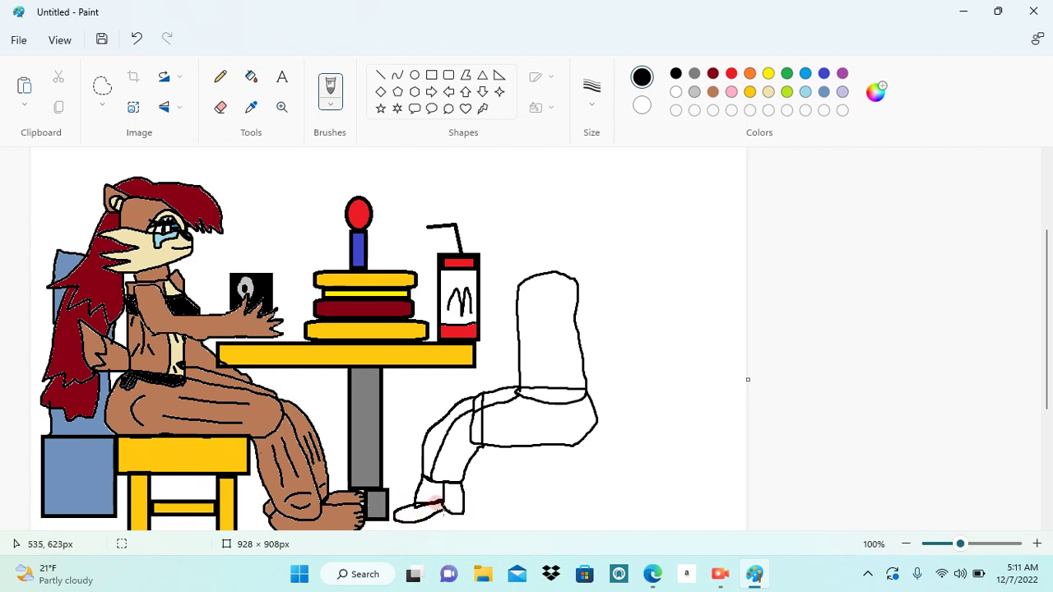
mouse_move(437, 505)
mouse_down()
mouse_move(416, 513)
mouse_move(451, 522)
mouse_up()
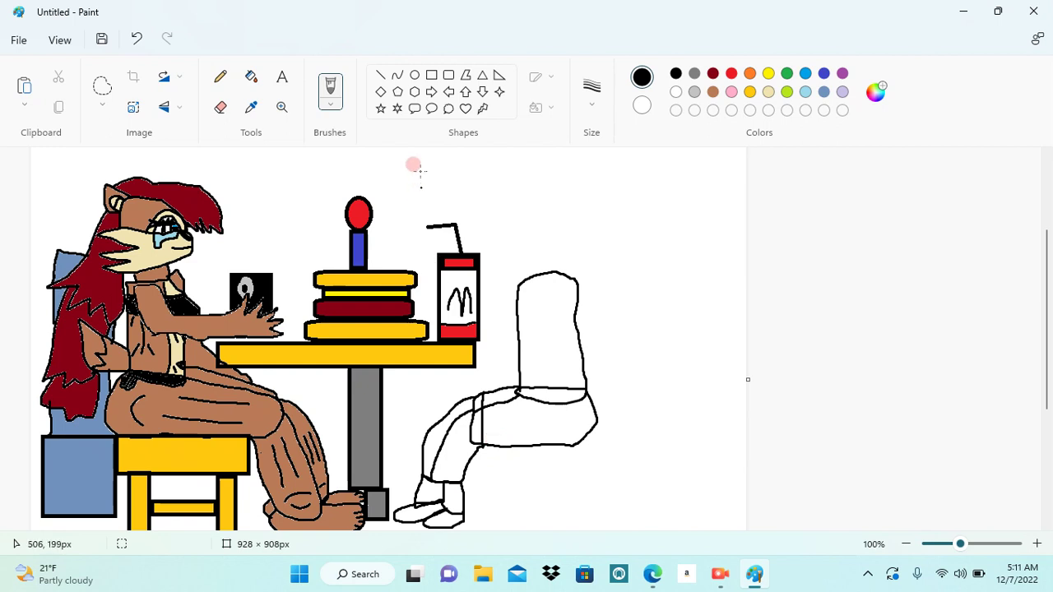
Draw a stool under the second figure from black-outlined rectangles: a wide seat, two upright legs and a crossbar
click(435, 75)
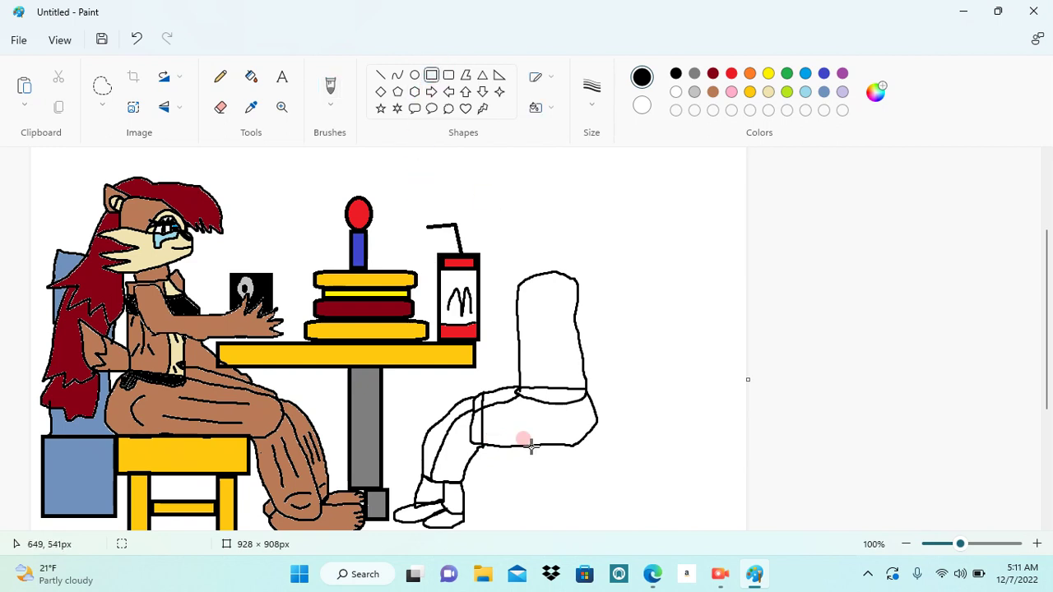
drag(499, 445, 598, 466)
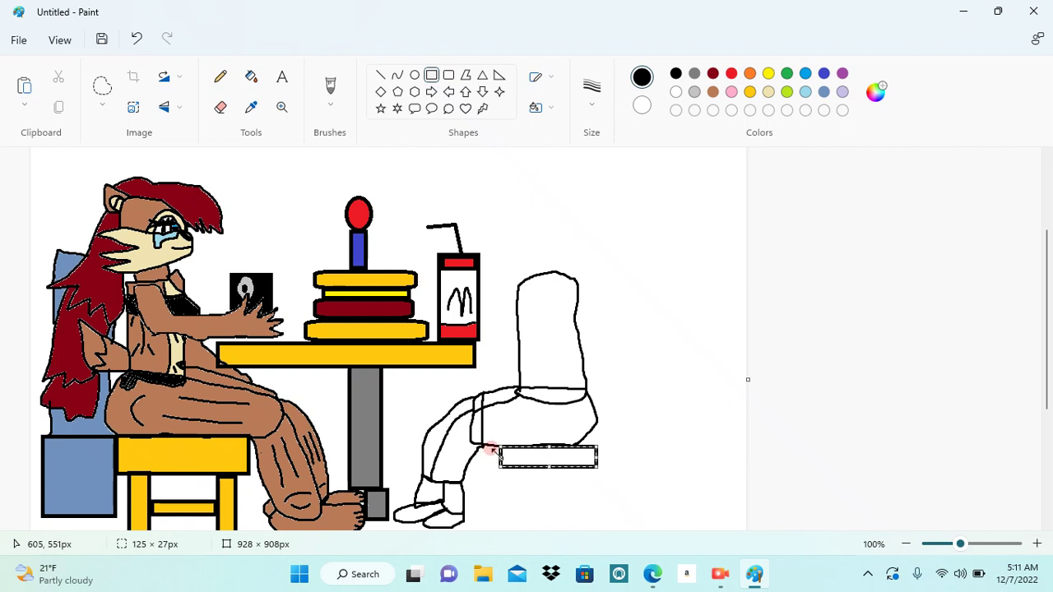
drag(496, 451, 501, 519)
click(489, 475)
click(531, 499)
drag(581, 465, 588, 524)
click(545, 502)
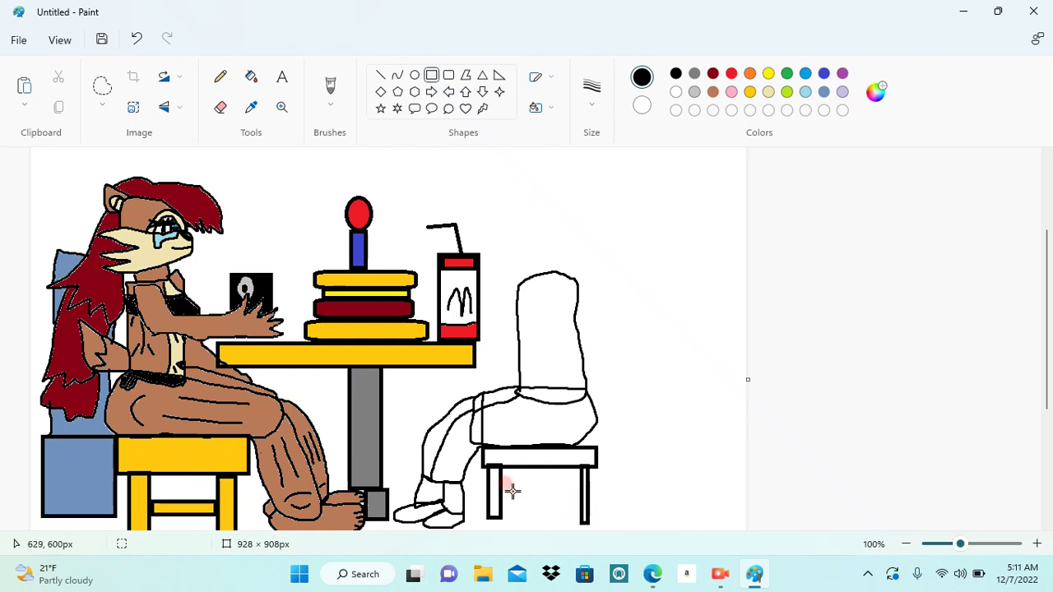
drag(503, 490, 587, 503)
click(622, 491)
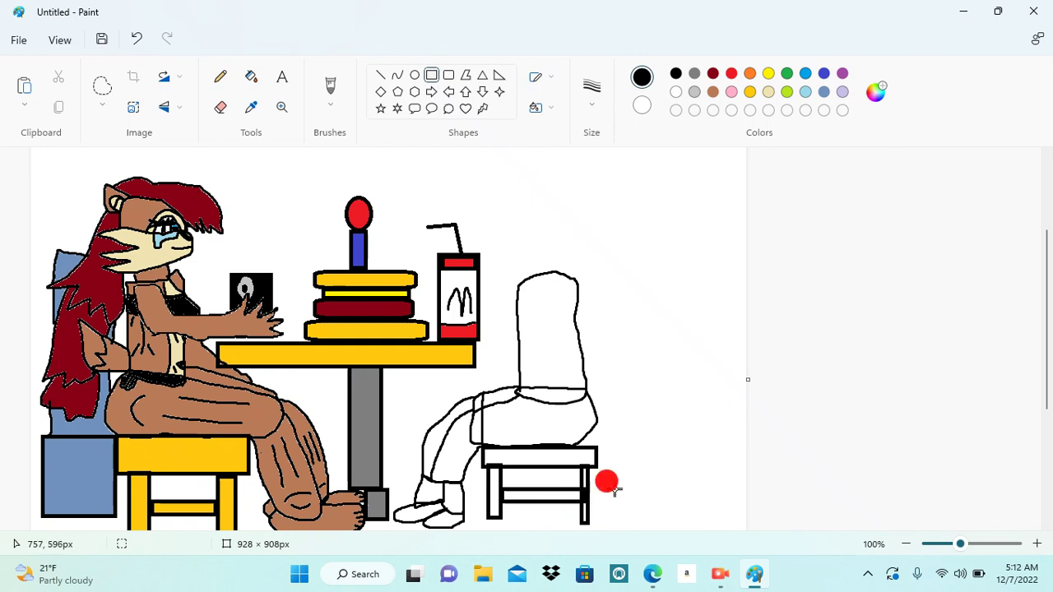
Draw a large, nearly square black-outlined box directly behind the second figure's stool
click(606, 440)
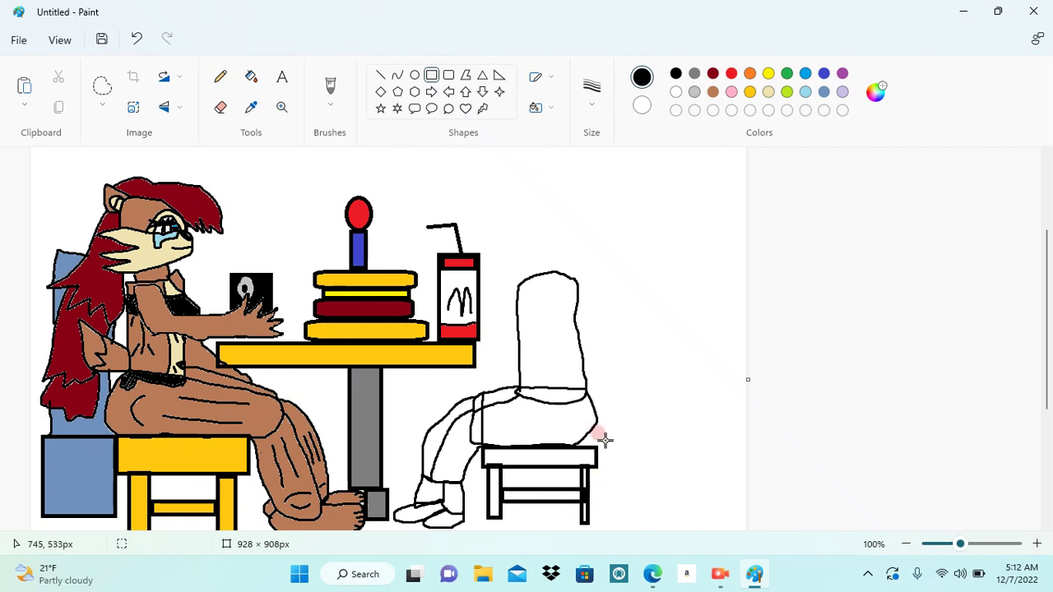
drag(598, 417, 687, 517)
click(636, 362)
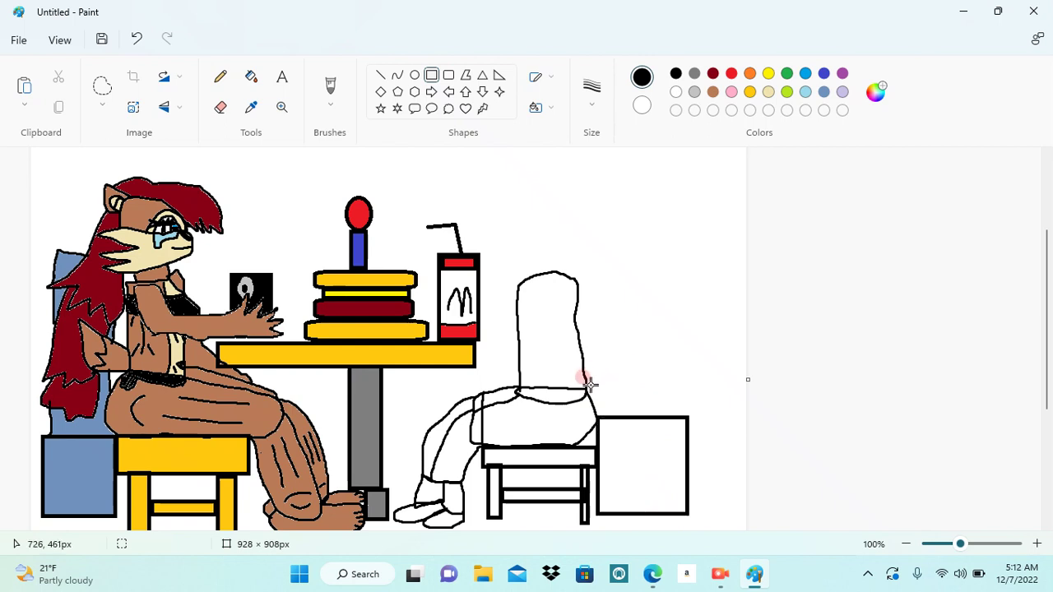
Draw an upright black-outlined rectangle of about 111 × 182 px standing on the box behind the second figure
drag(600, 414, 681, 274)
drag(603, 343, 594, 341)
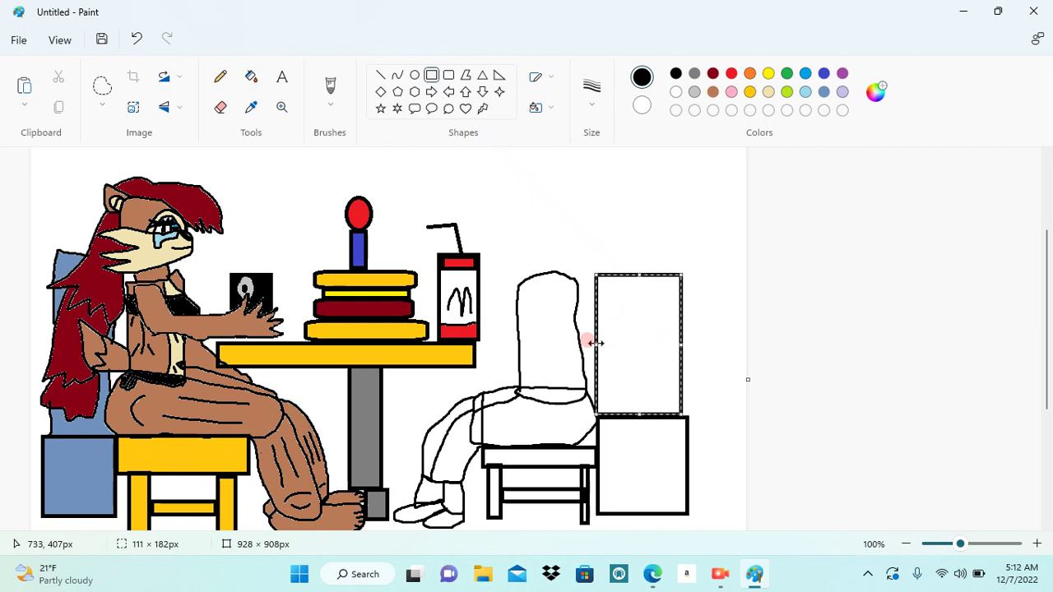
click(715, 295)
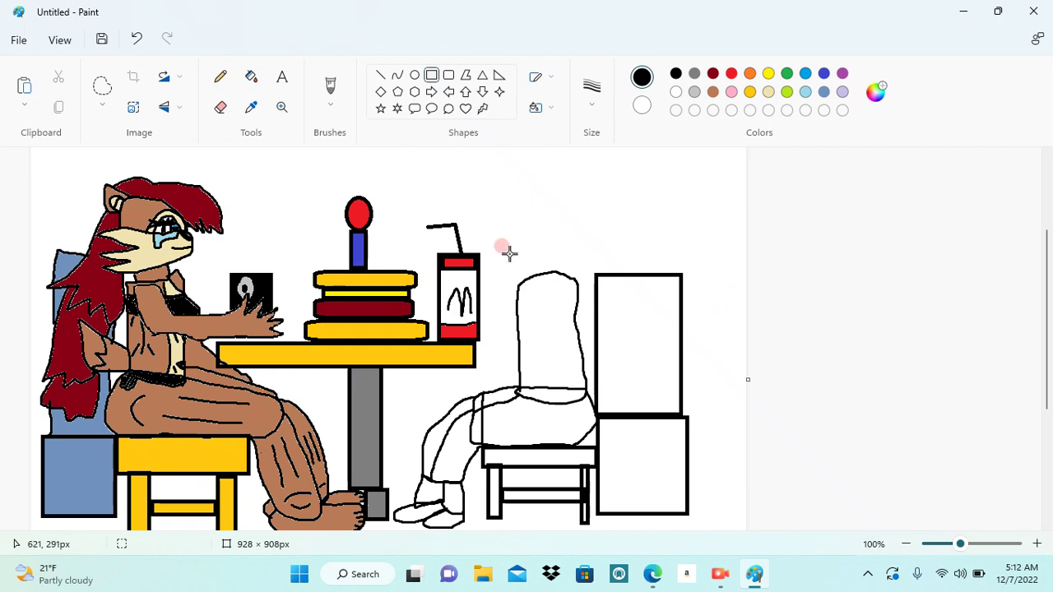
Brush two long vertical lines down the second figure's torso, joined above the shoulders by a small raised collar tab
click(330, 85)
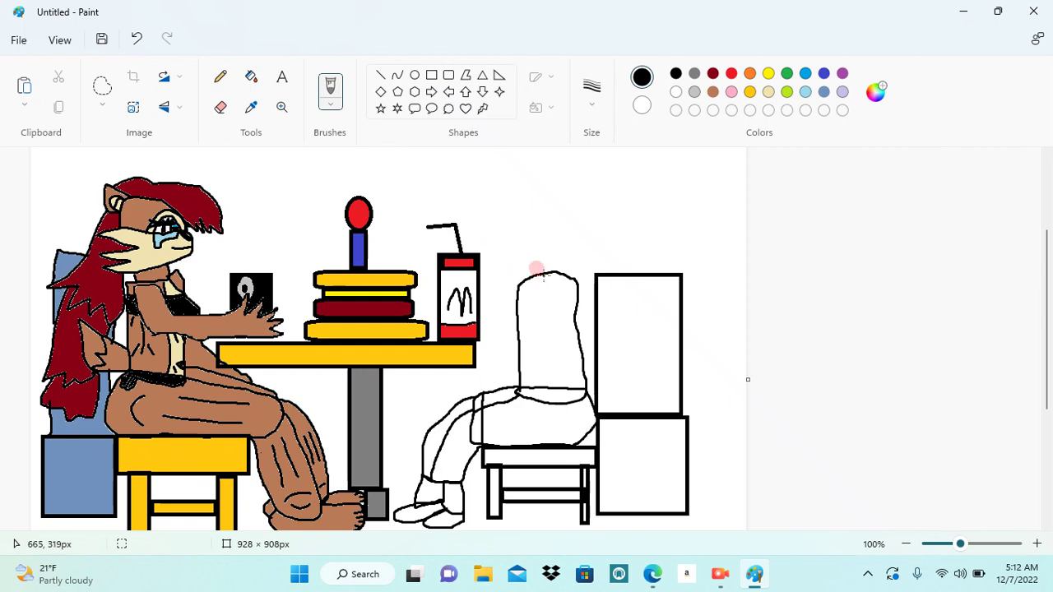
drag(542, 278, 536, 372)
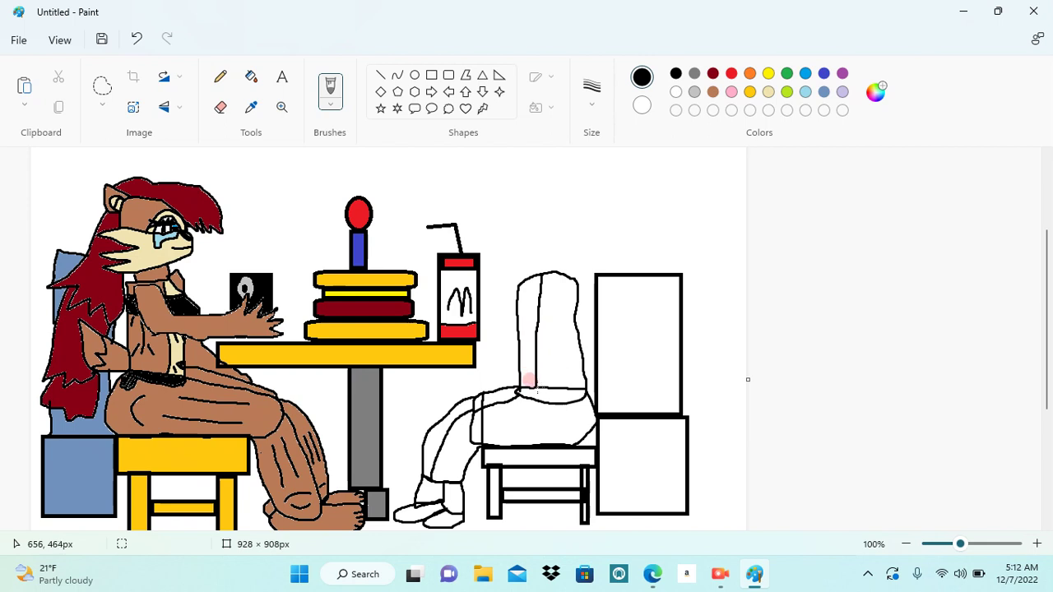
mouse_move(536, 381)
mouse_down()
mouse_move(549, 265)
mouse_move(527, 287)
mouse_up()
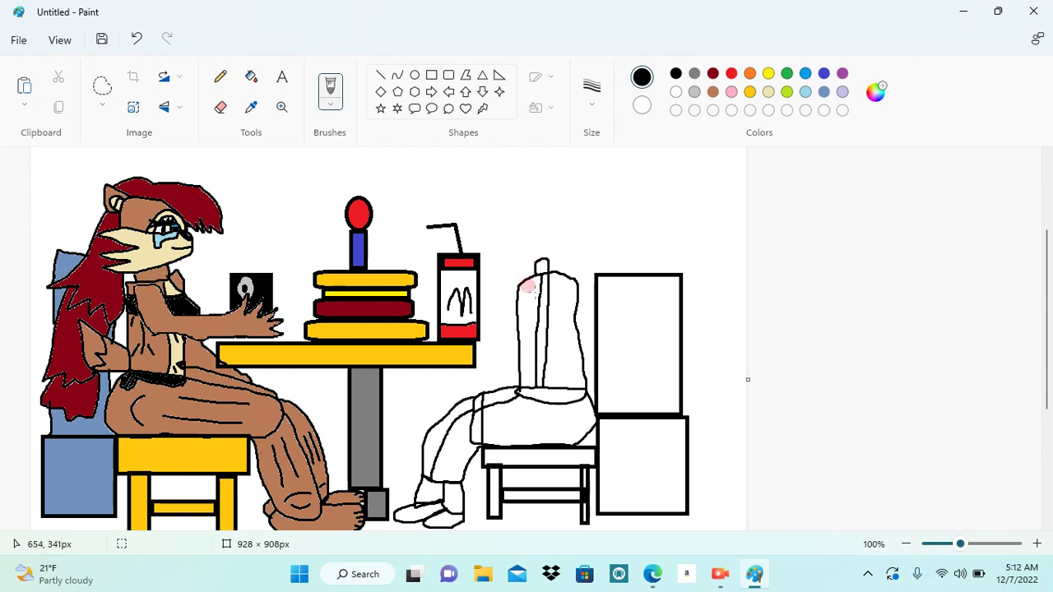
Brush short curved marks along the front edge of the second figure's torso and outline a small collar piece at the neck
click(525, 272)
mouse_move(525, 272)
mouse_down()
mouse_move(526, 306)
mouse_move(510, 324)
mouse_move(525, 362)
mouse_move(514, 366)
mouse_move(520, 343)
mouse_up()
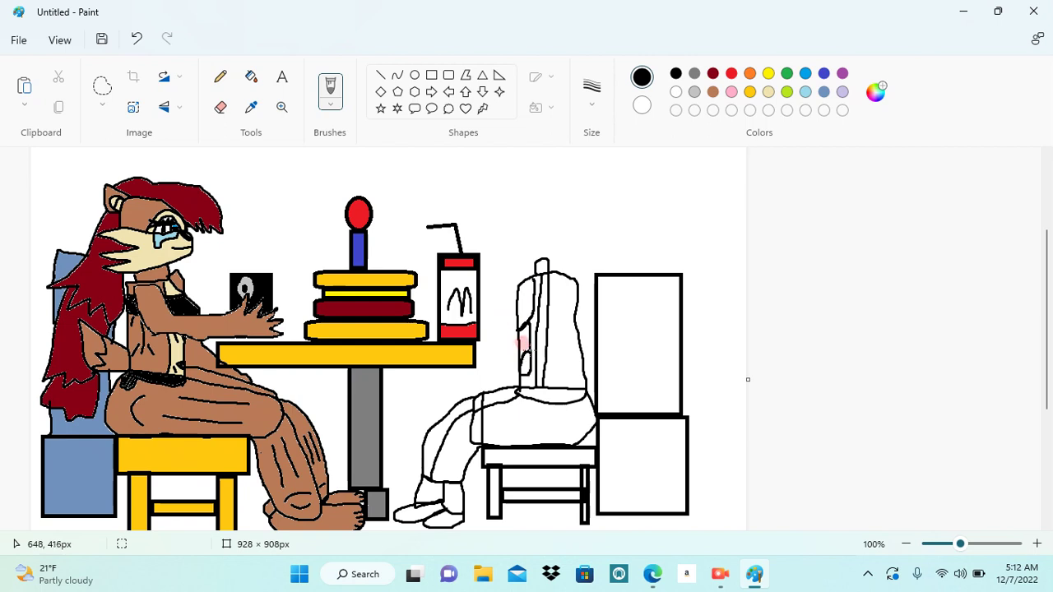
drag(524, 327, 528, 328)
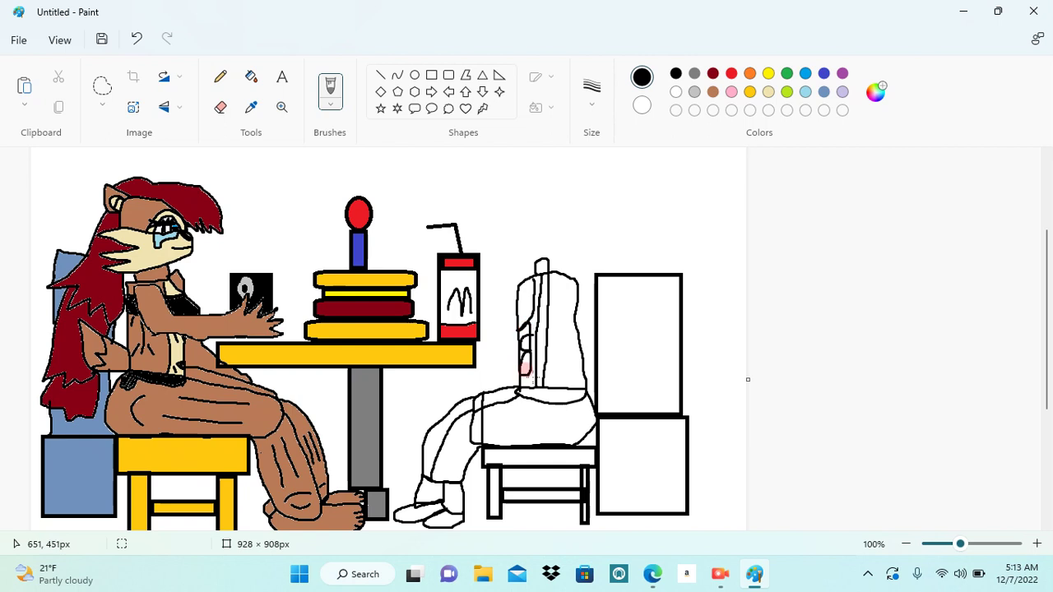
drag(525, 368, 525, 375)
click(543, 252)
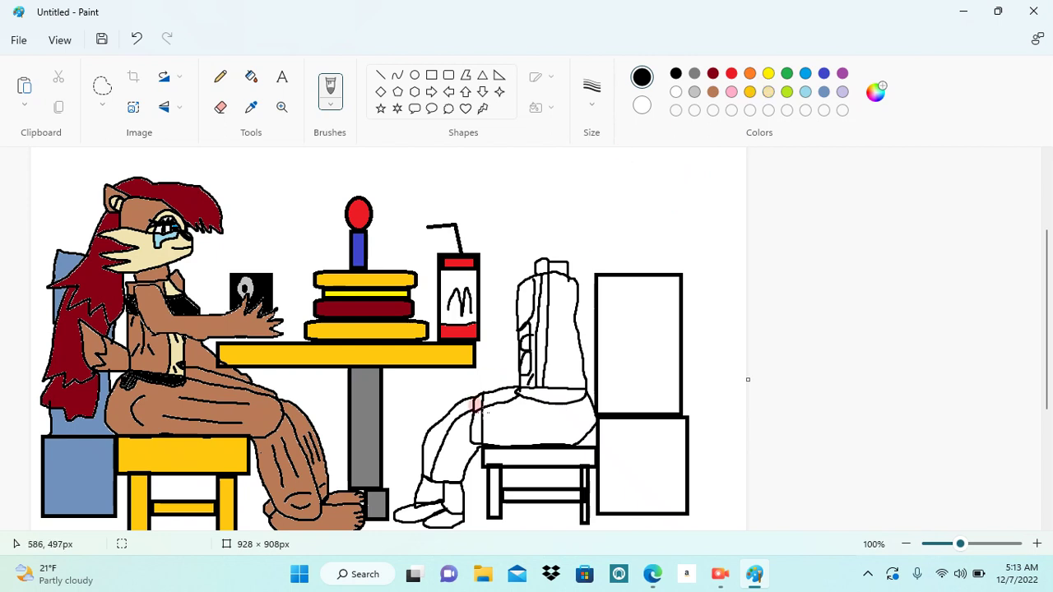
Brush short crease lines on the second figure's lower legs and around both ankles
click(454, 435)
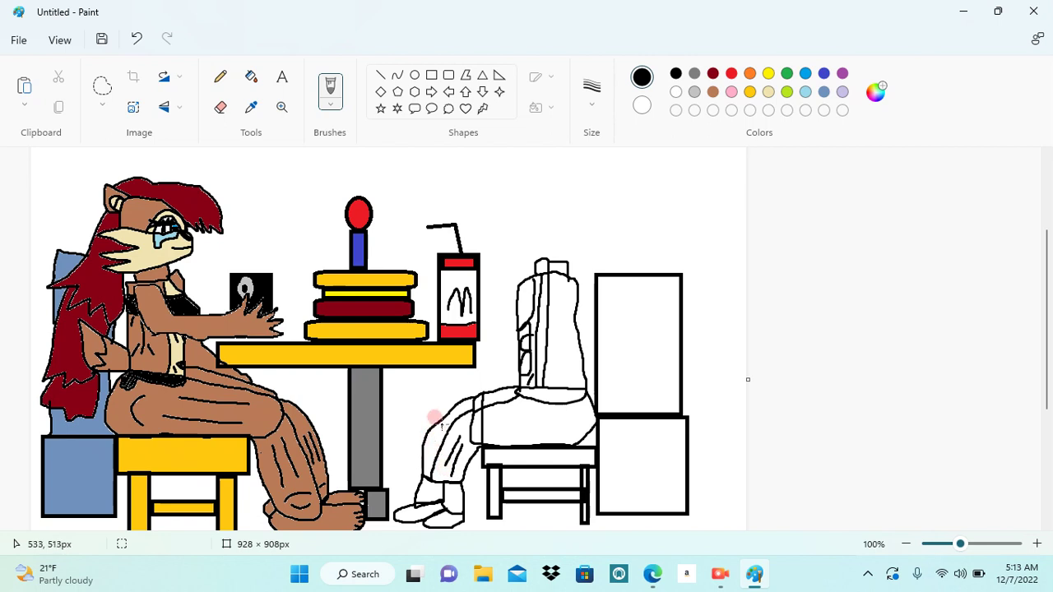
click(437, 417)
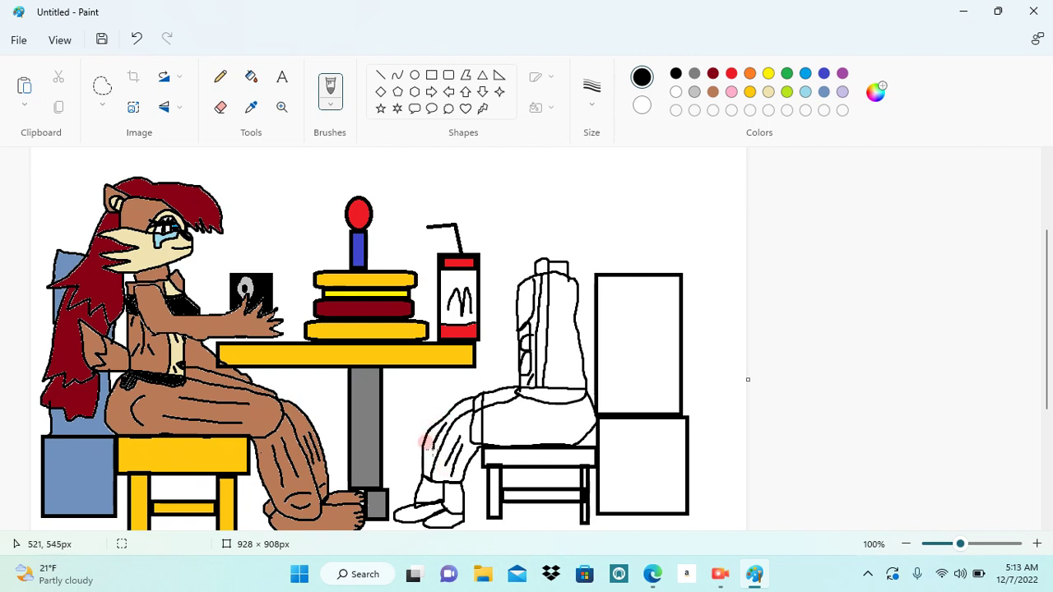
drag(418, 471, 416, 482)
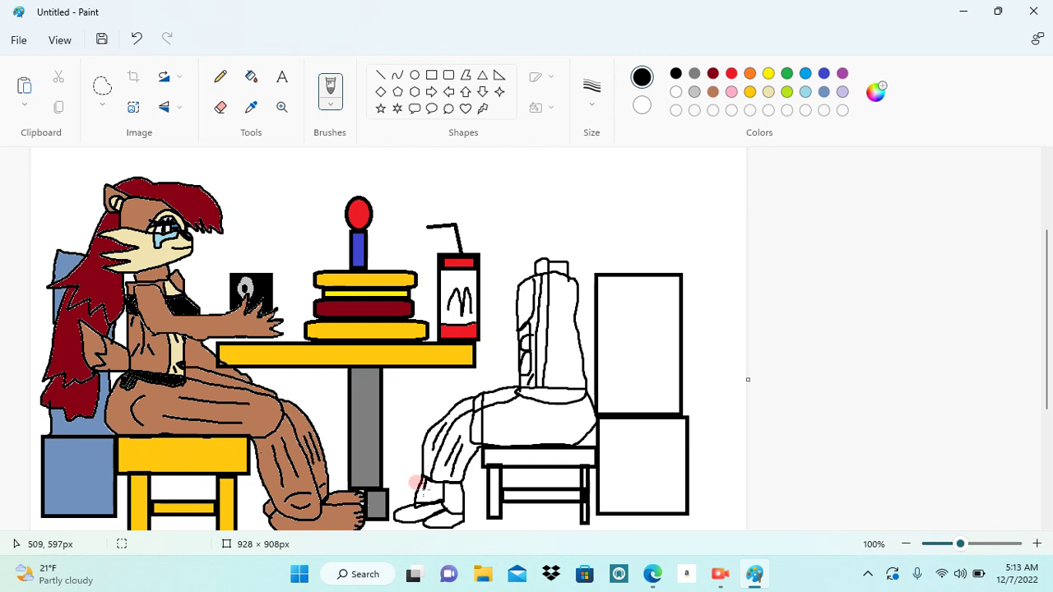
mouse_move(427, 480)
mouse_down()
mouse_move(426, 490)
mouse_move(438, 481)
mouse_move(450, 488)
mouse_up()
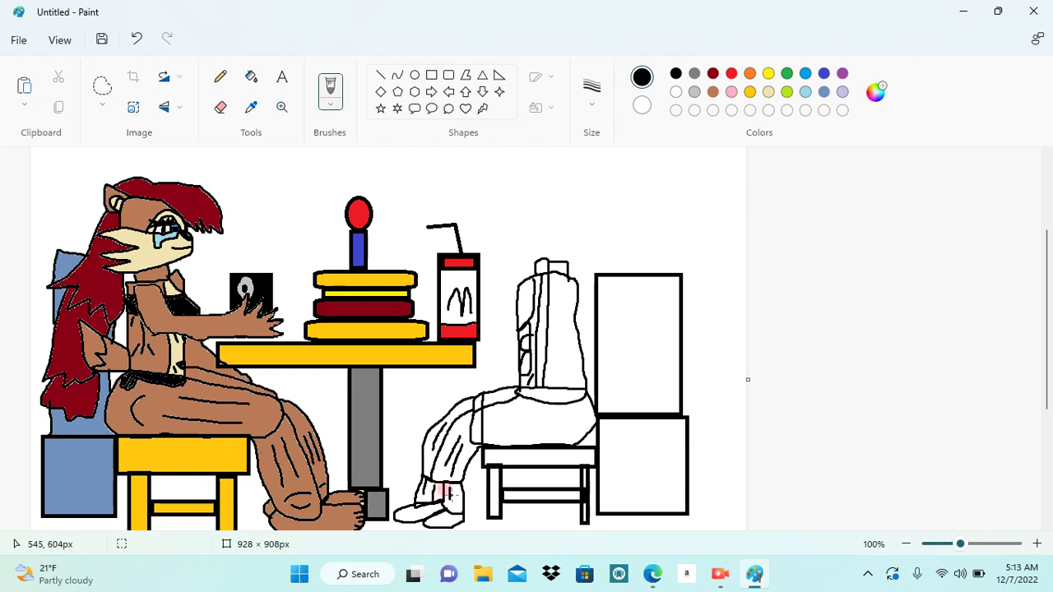
drag(448, 487, 454, 497)
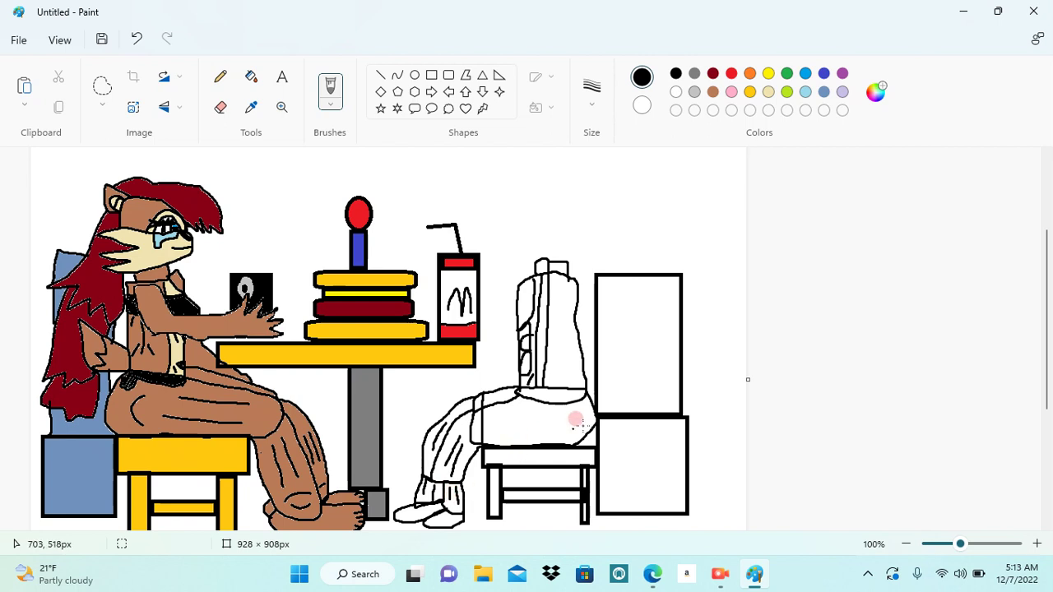
Switch to YouTube in the browser, pause the playing video and look through the rest of the mix playlist
click(652, 574)
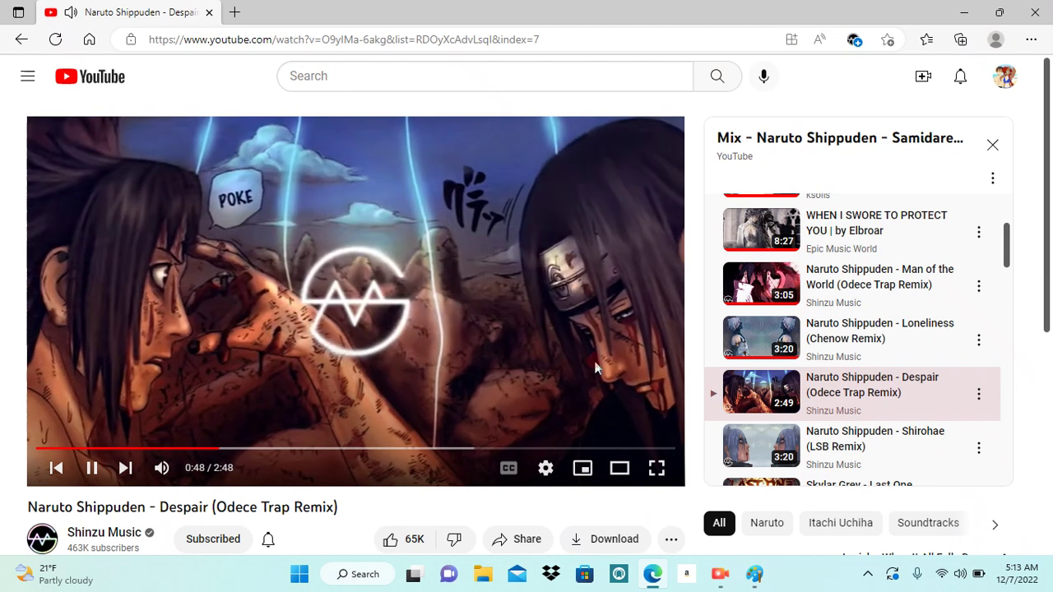
click(593, 362)
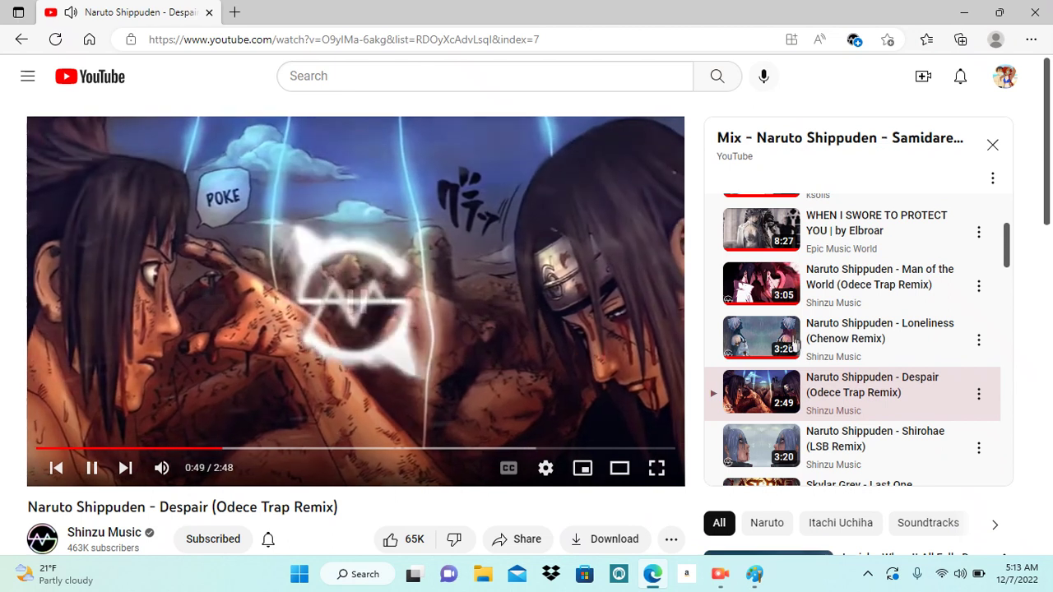
drag(1008, 256, 1047, 408)
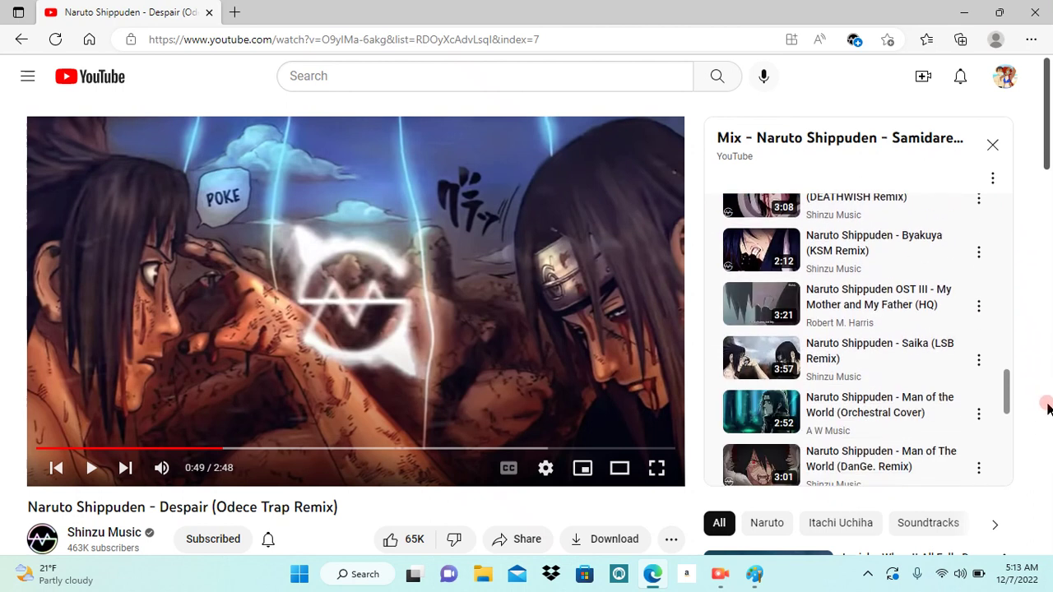
drag(1047, 408, 1049, 495)
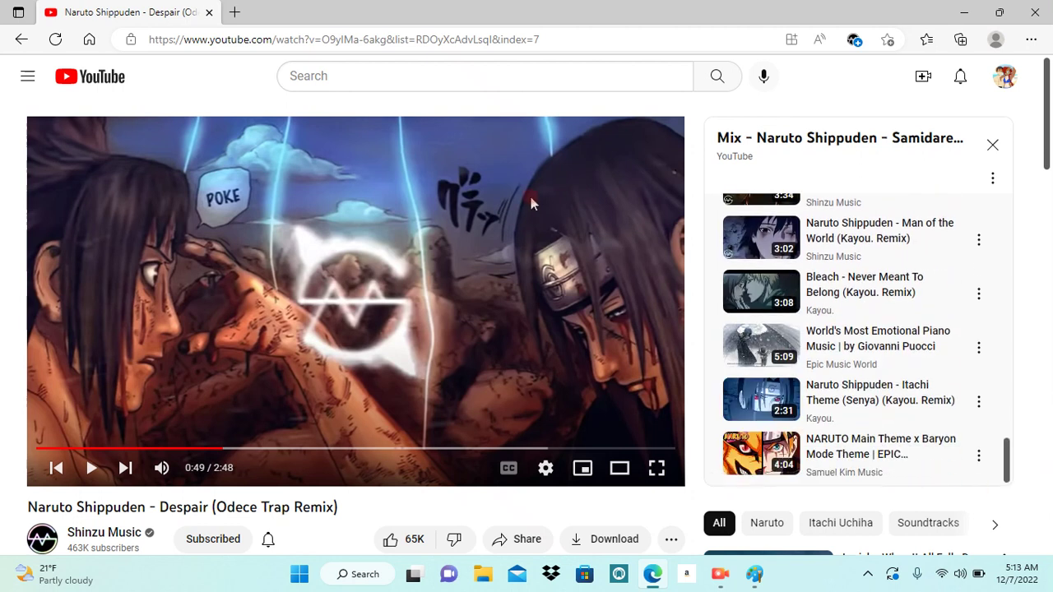
Search YouTube for "naruto samidare"
click(487, 73)
text(n)
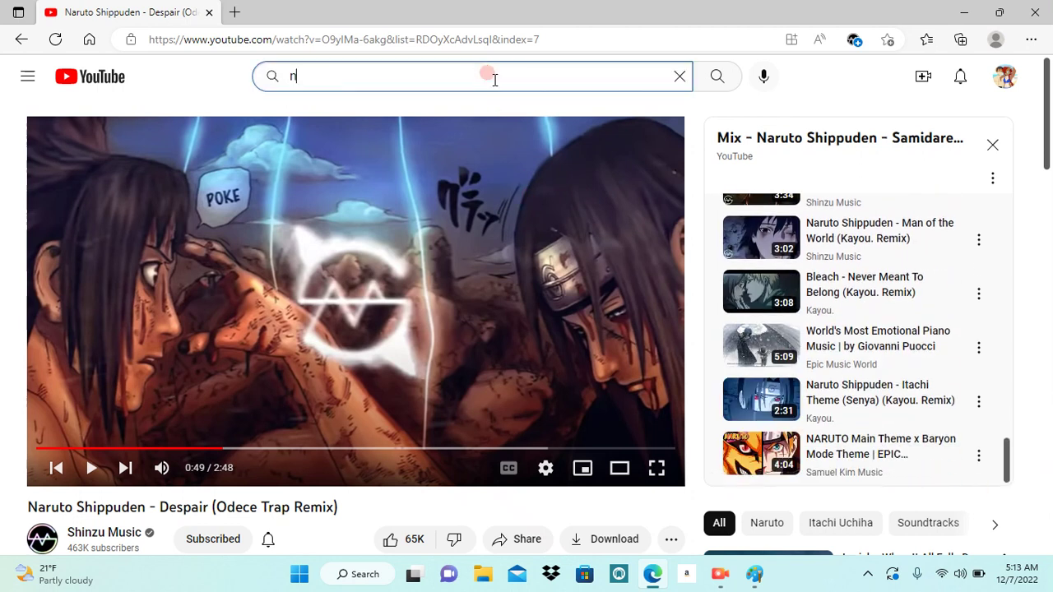
text(aruto s)
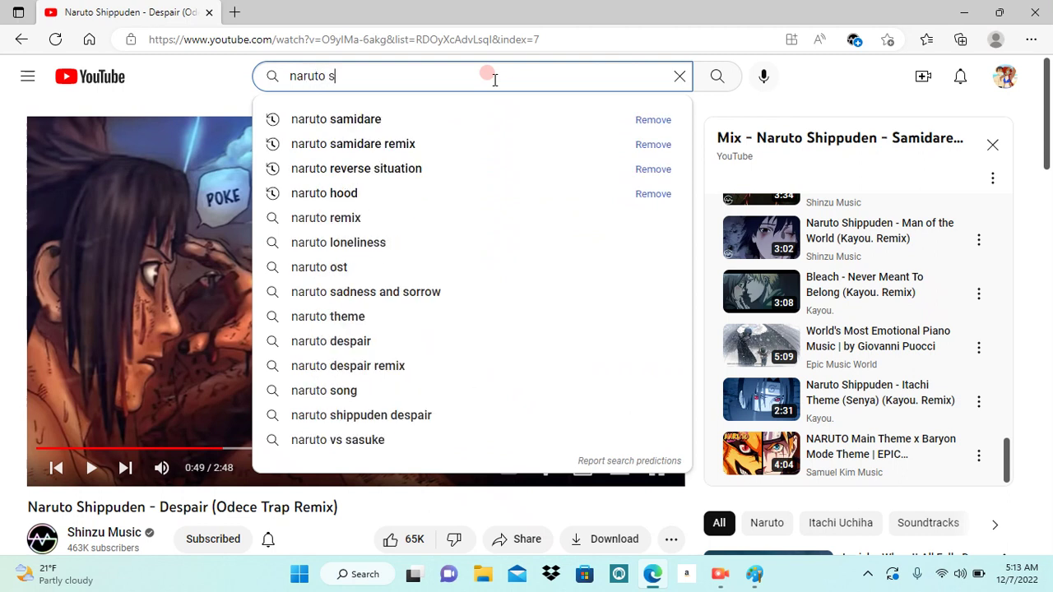
text(am)
click(449, 118)
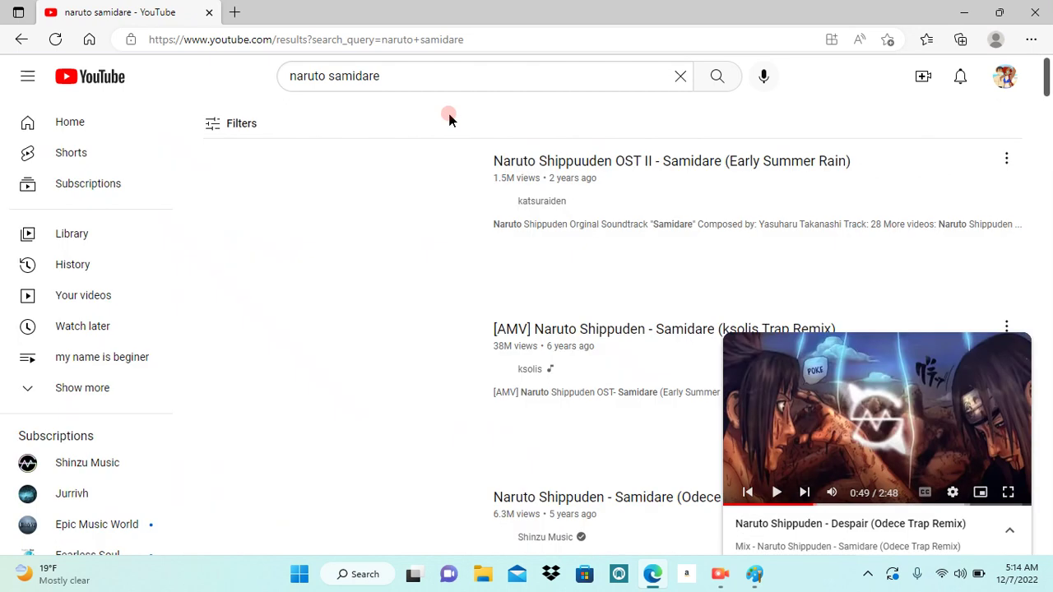
Extend the YouTube search to "naruto samidare 1 hour"
click(470, 74)
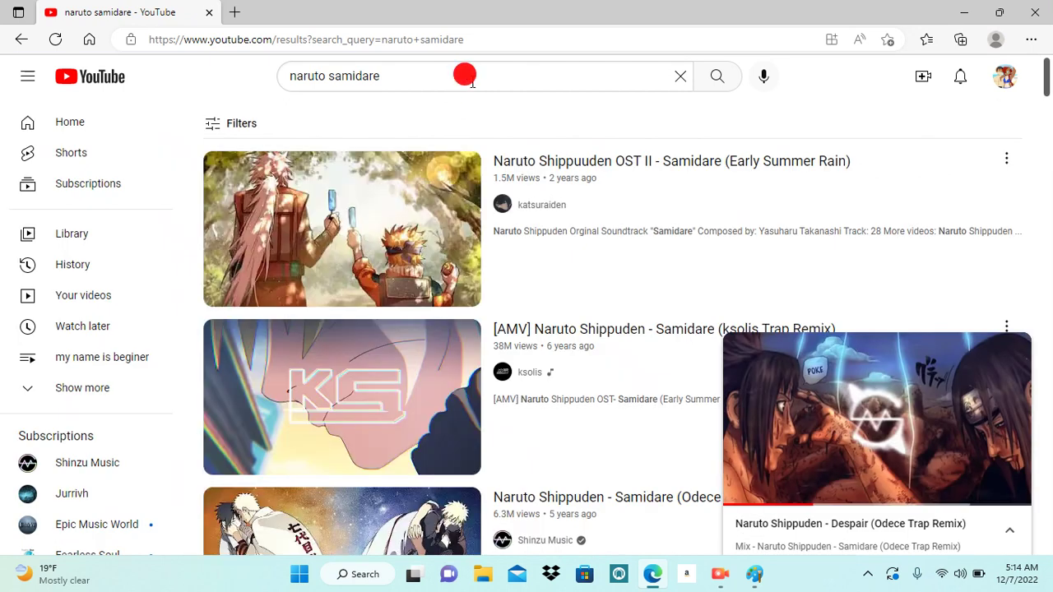
text(1 h)
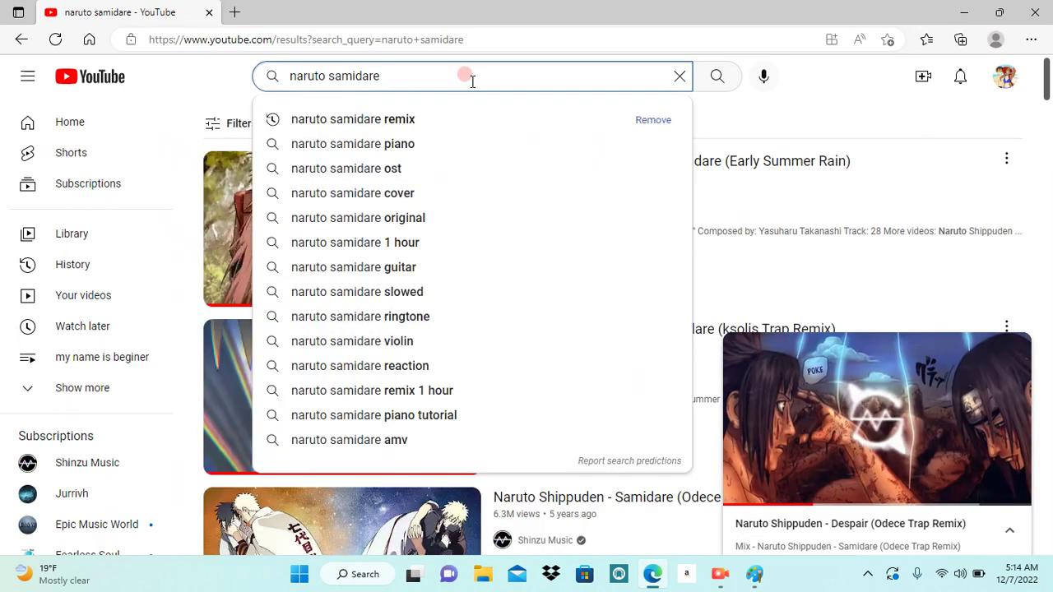
text(our)
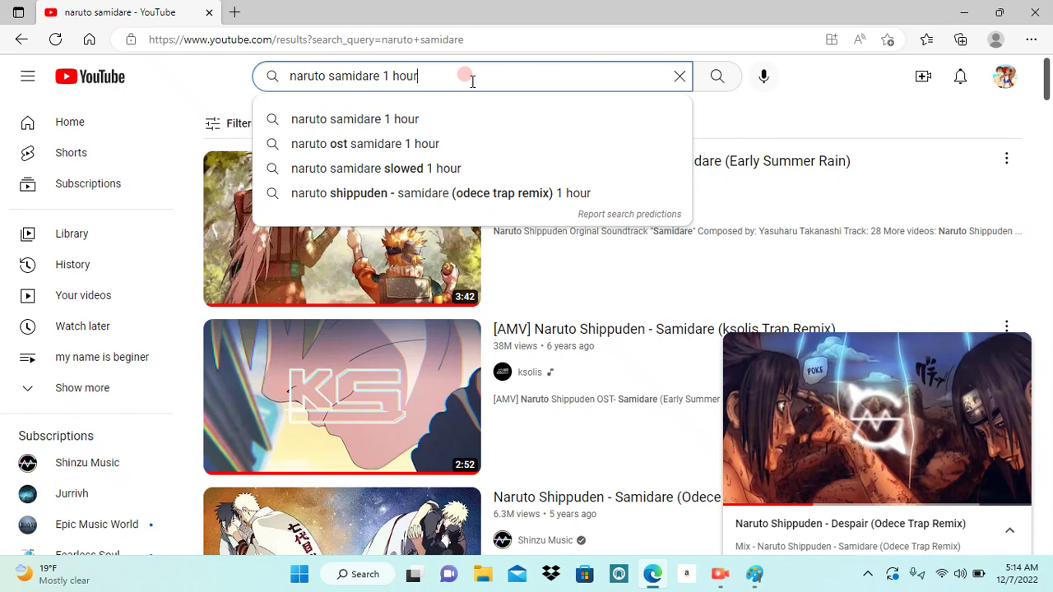
key(Return)
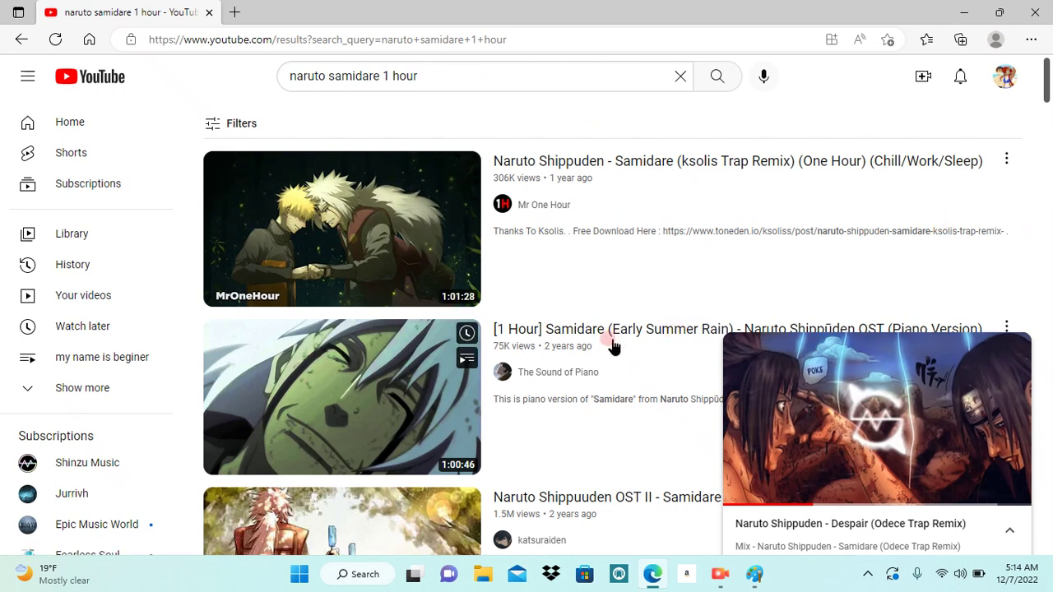
Play "Naruto Shippuuden OST II - Samidare (Early Summer Rain)", muting and skipping the ad and restoring the sound for the video
click(595, 507)
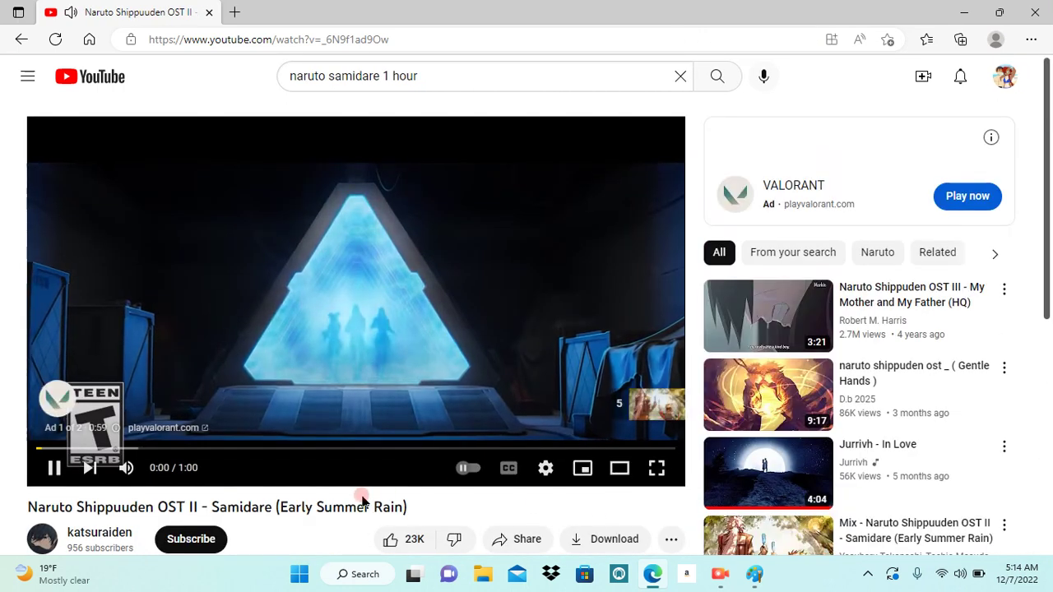
click(127, 467)
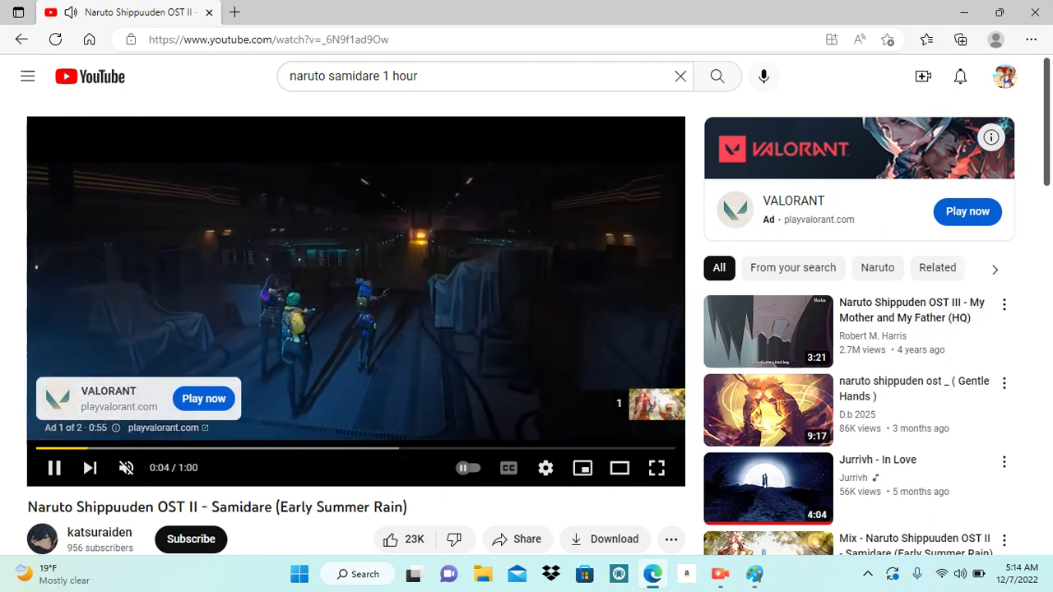
click(647, 405)
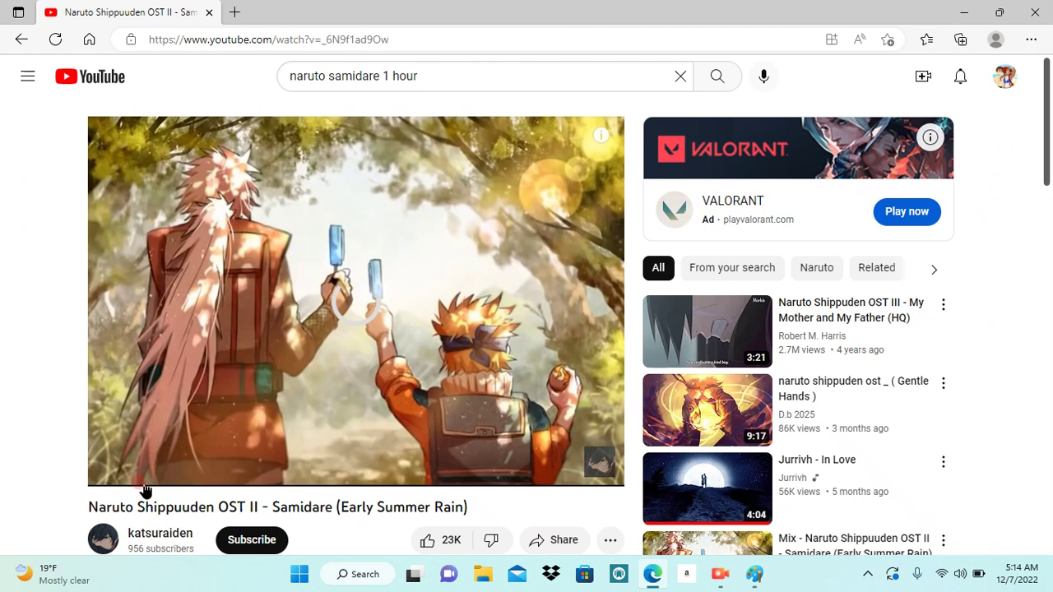
click(188, 467)
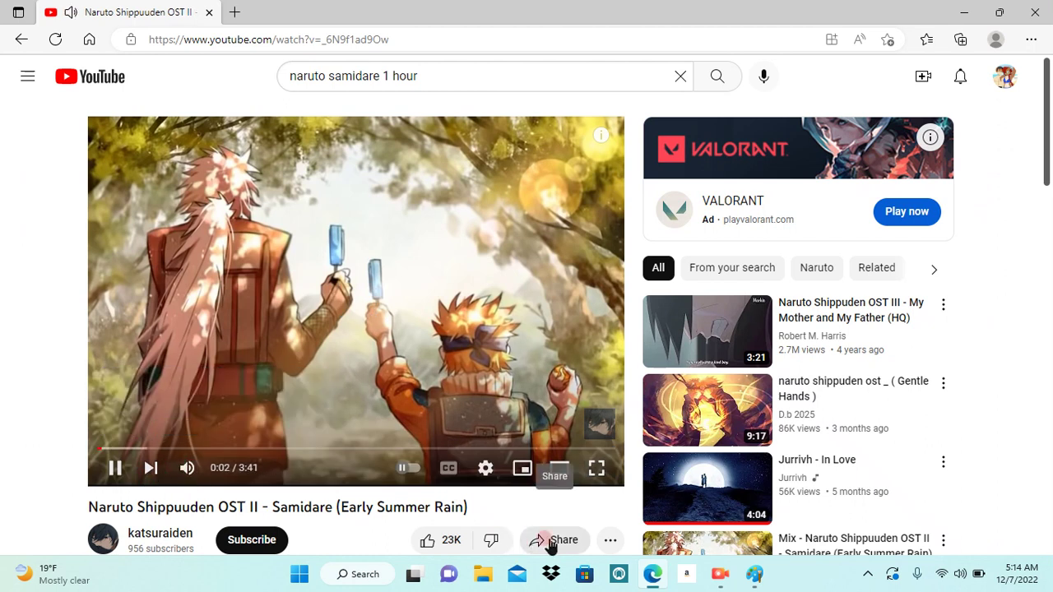
Switch back to Paint and brush the second figure's face profile facing the table, from the collar up past the chin
click(756, 574)
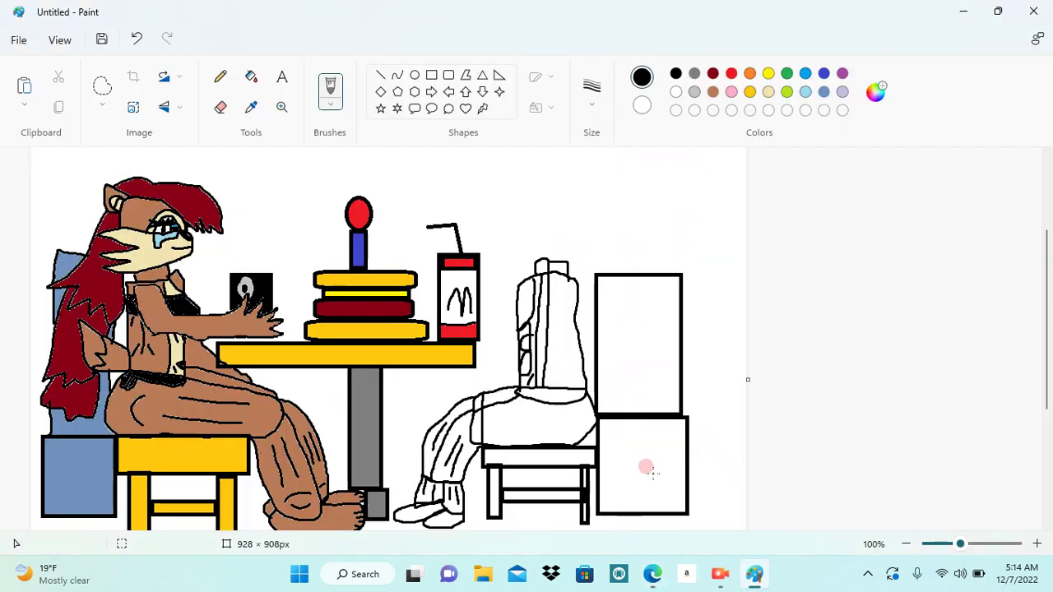
click(661, 434)
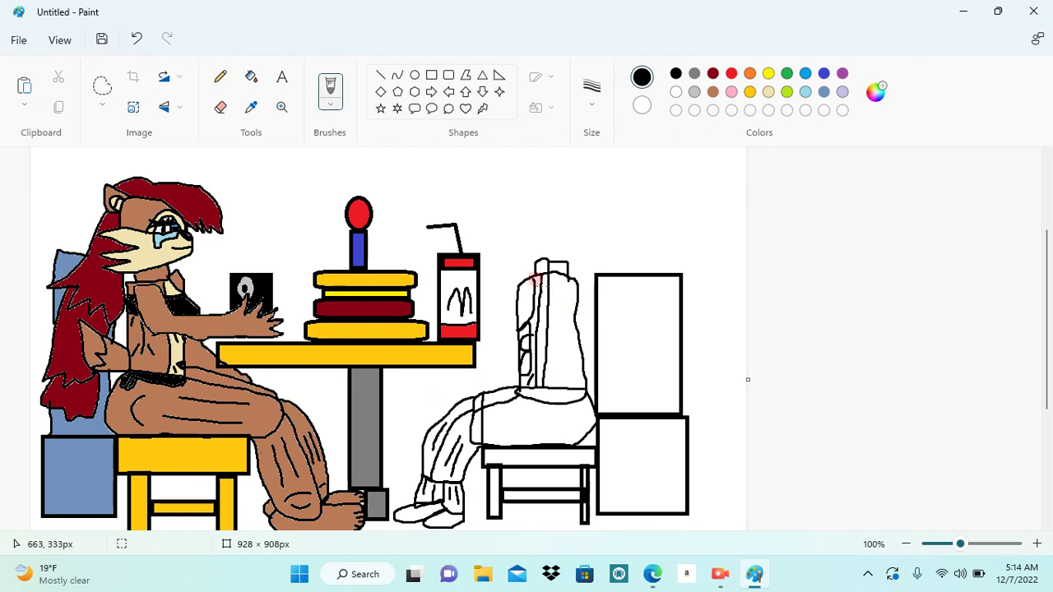
click(528, 274)
click(528, 255)
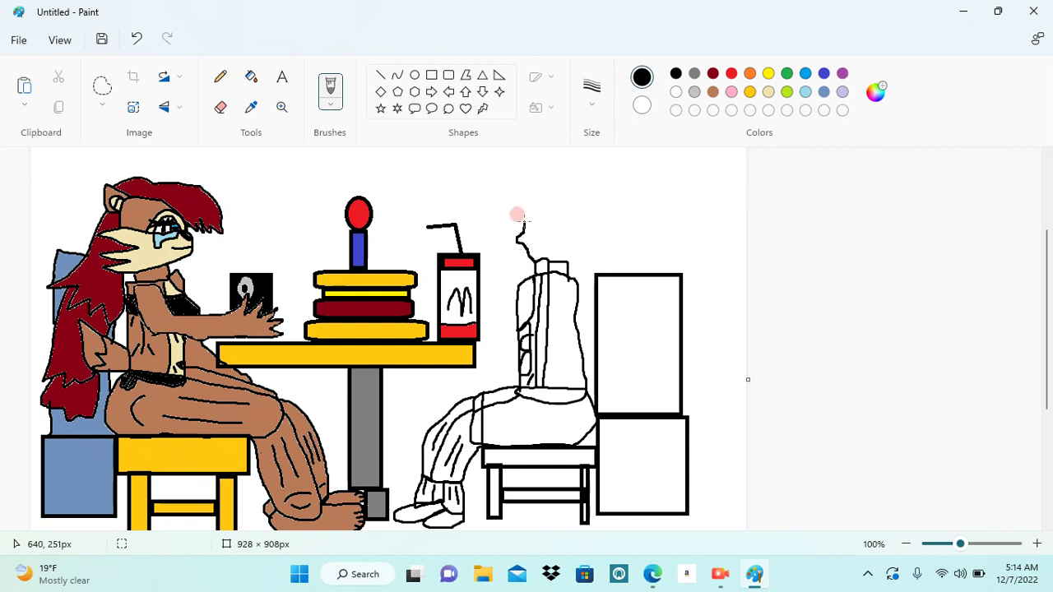
Brush the second figure's hair with a jagged fringe, a rounded crown, long strands down the back and spiky side locks
drag(518, 209, 510, 216)
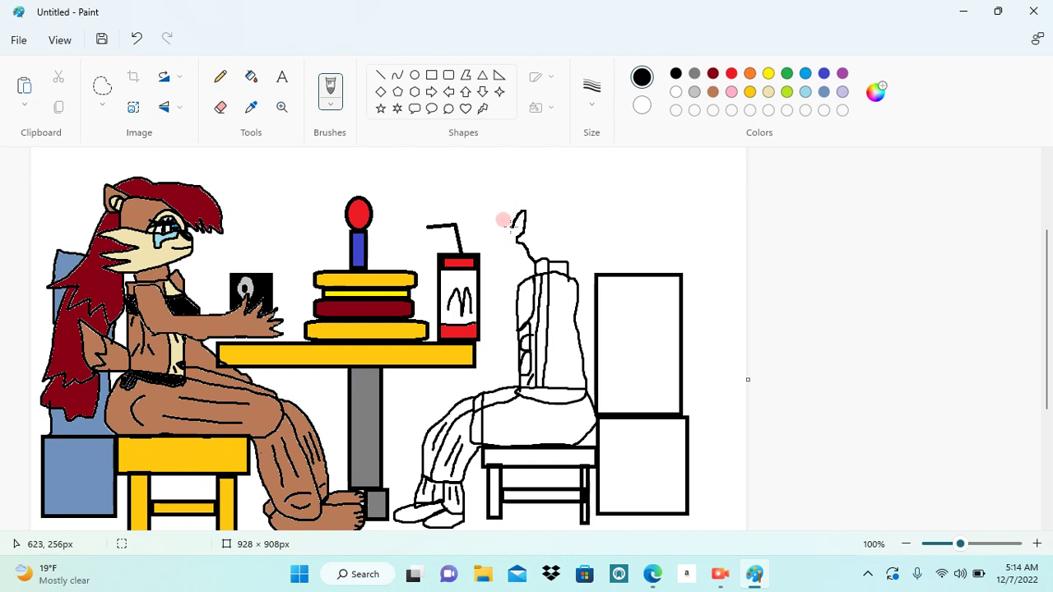
mouse_move(491, 227)
mouse_down()
mouse_move(512, 190)
mouse_move(567, 189)
mouse_move(584, 247)
mouse_move(607, 270)
mouse_move(575, 272)
mouse_up()
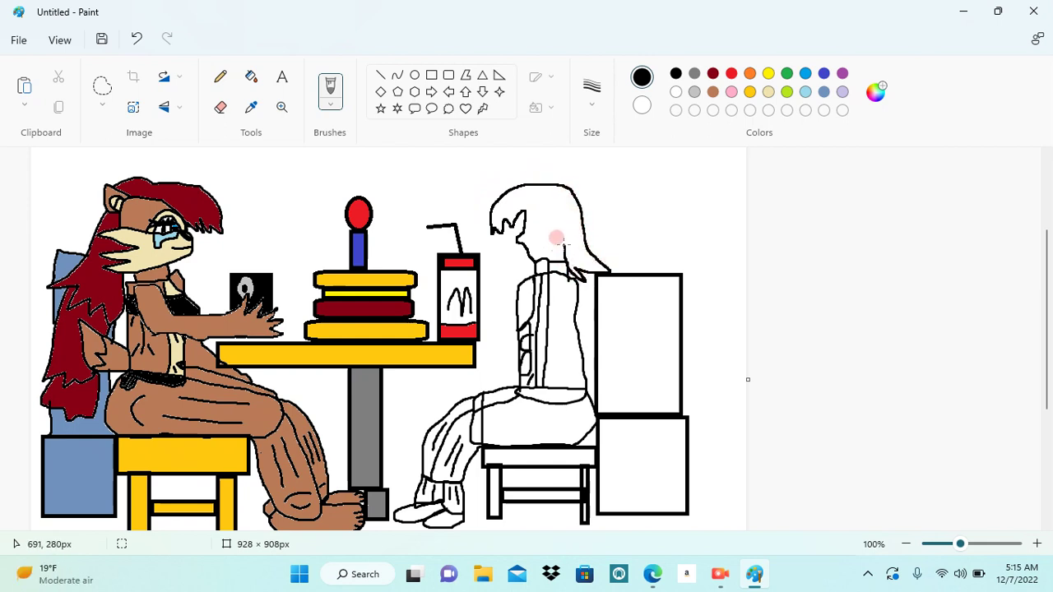
mouse_move(549, 244)
mouse_down()
mouse_move(535, 216)
mouse_move(536, 225)
mouse_up()
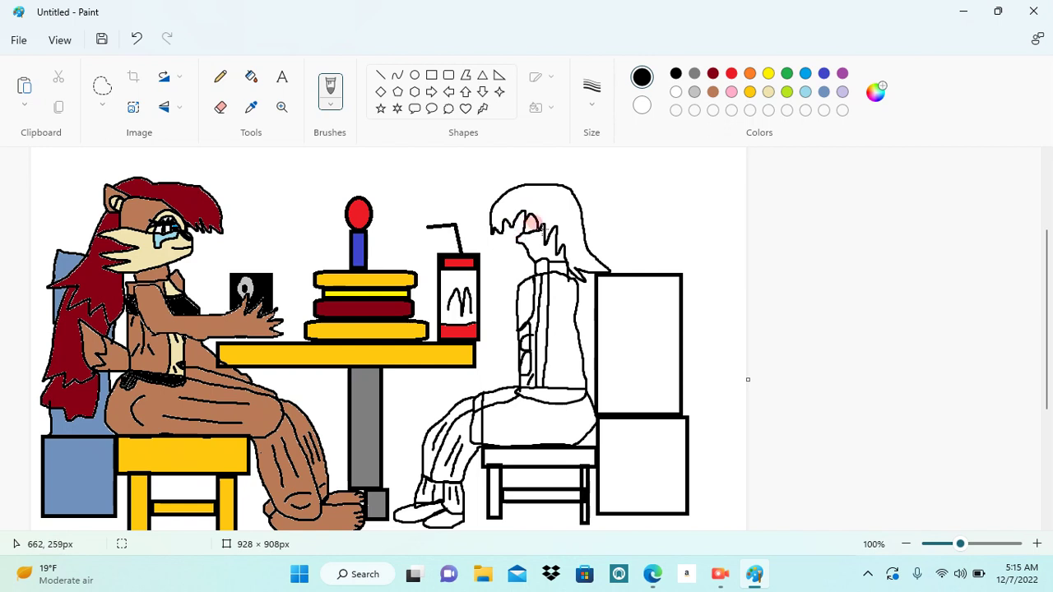
Brush a line across the second figure's face below the eye and a long curve separating the crown of hair from the fringe
key(ctrl+minus)
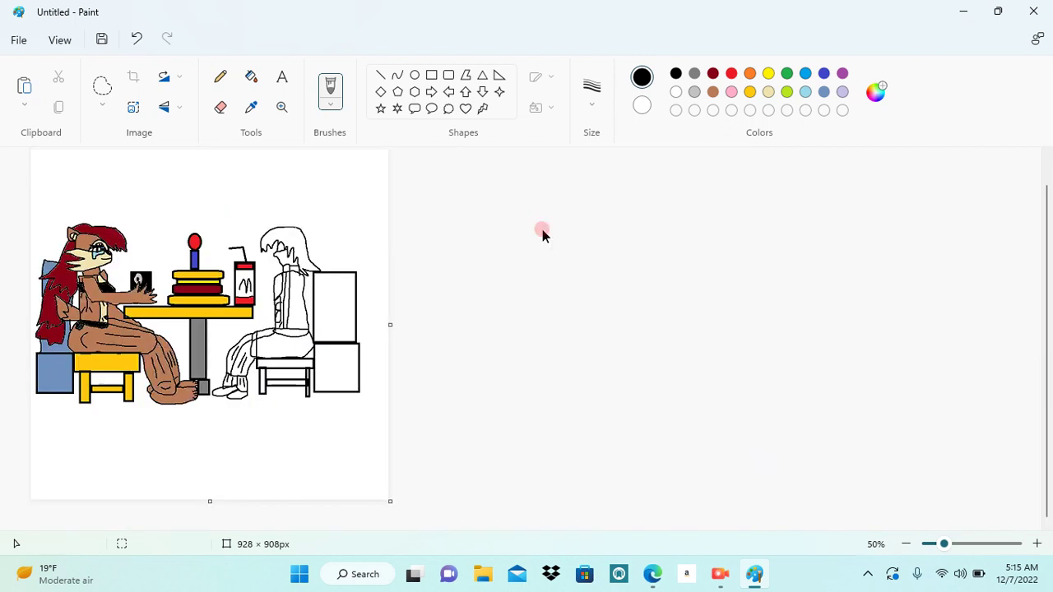
click(1037, 544)
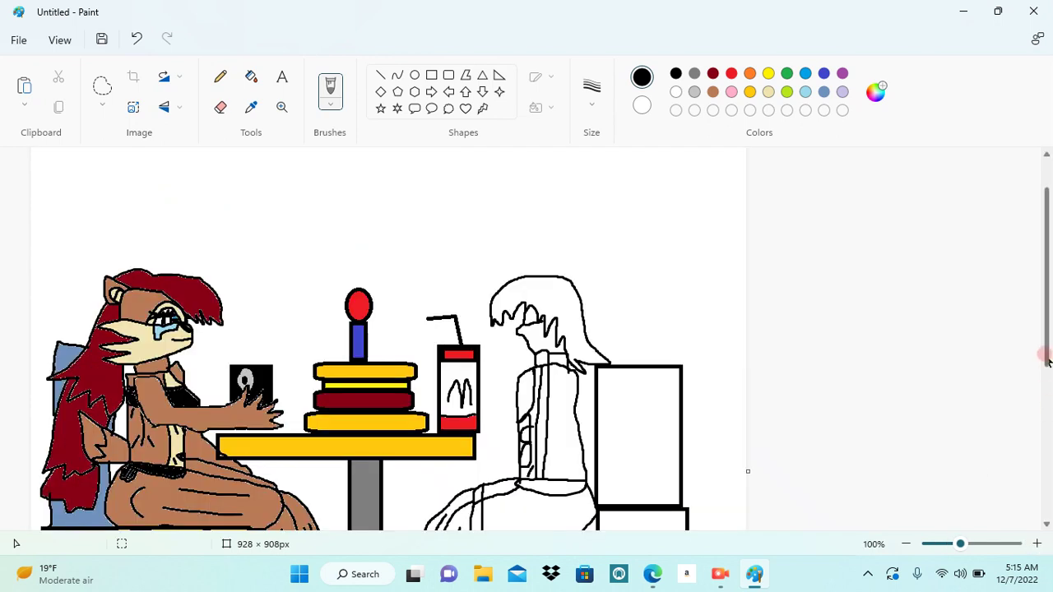
drag(1045, 336, 1048, 407)
click(1038, 544)
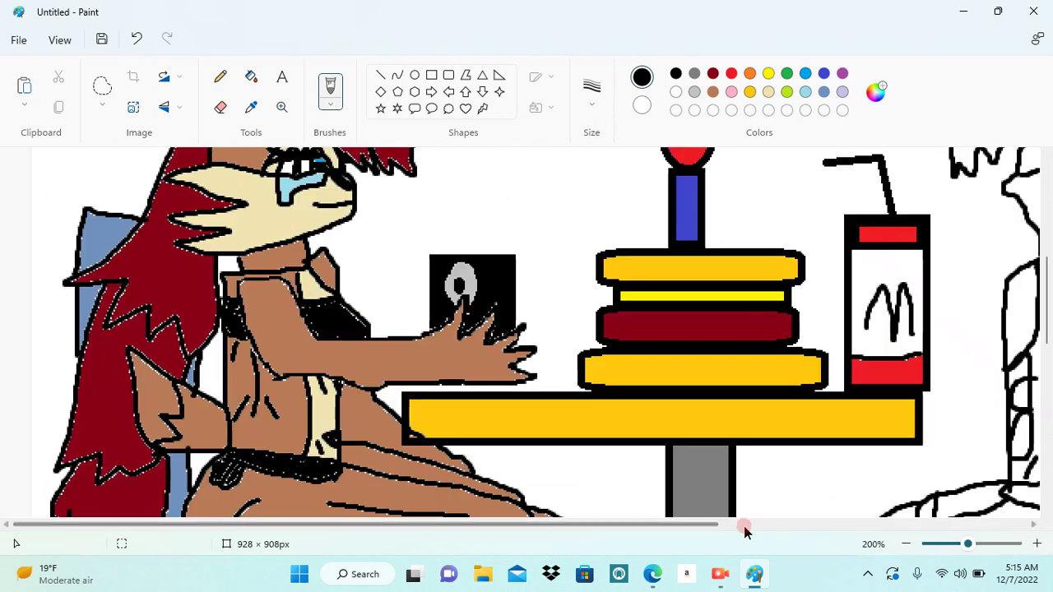
drag(719, 527, 949, 475)
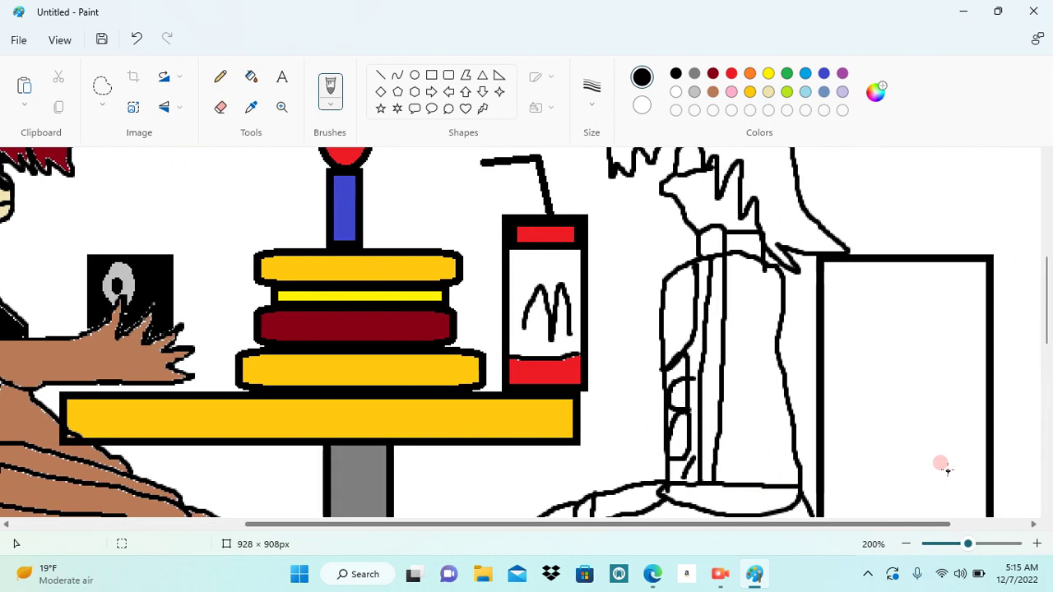
scroll(1049, 339, up, 3)
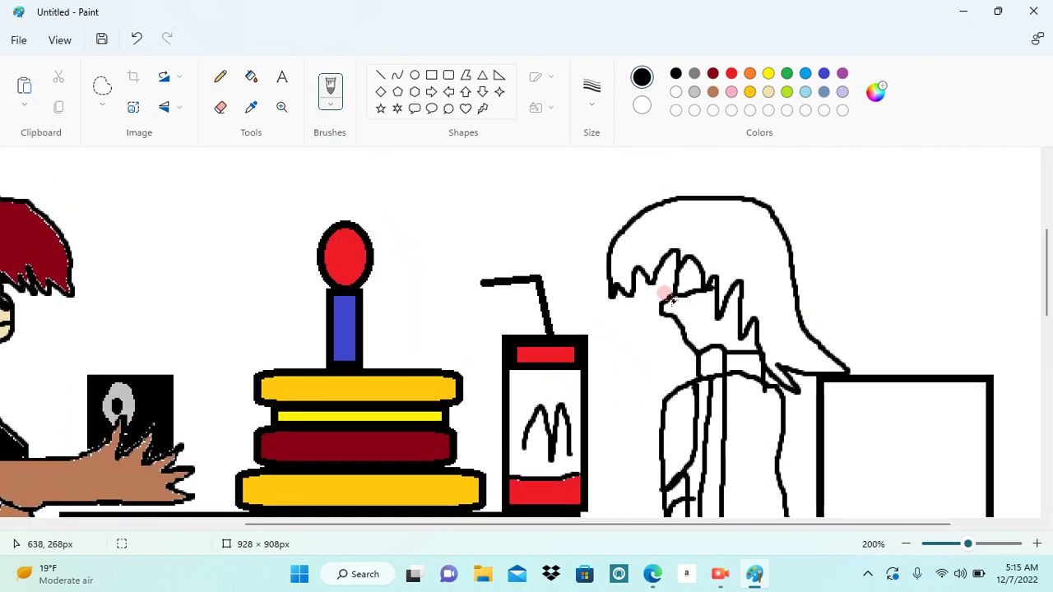
drag(667, 302, 713, 294)
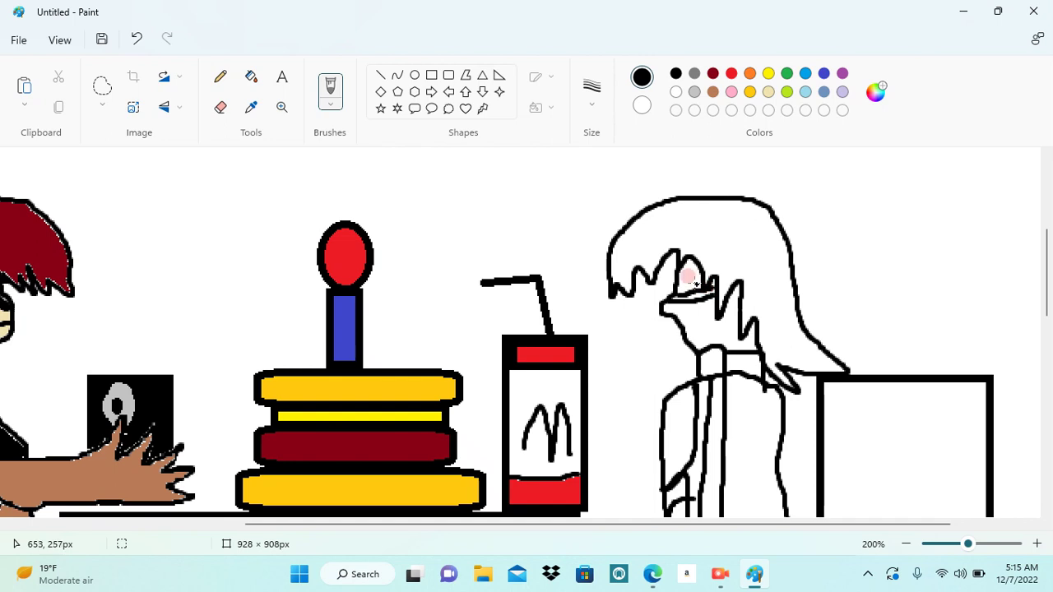
mouse_move(609, 262)
mouse_down()
mouse_move(660, 222)
mouse_move(691, 227)
mouse_move(769, 280)
mouse_move(794, 348)
mouse_move(814, 352)
mouse_up()
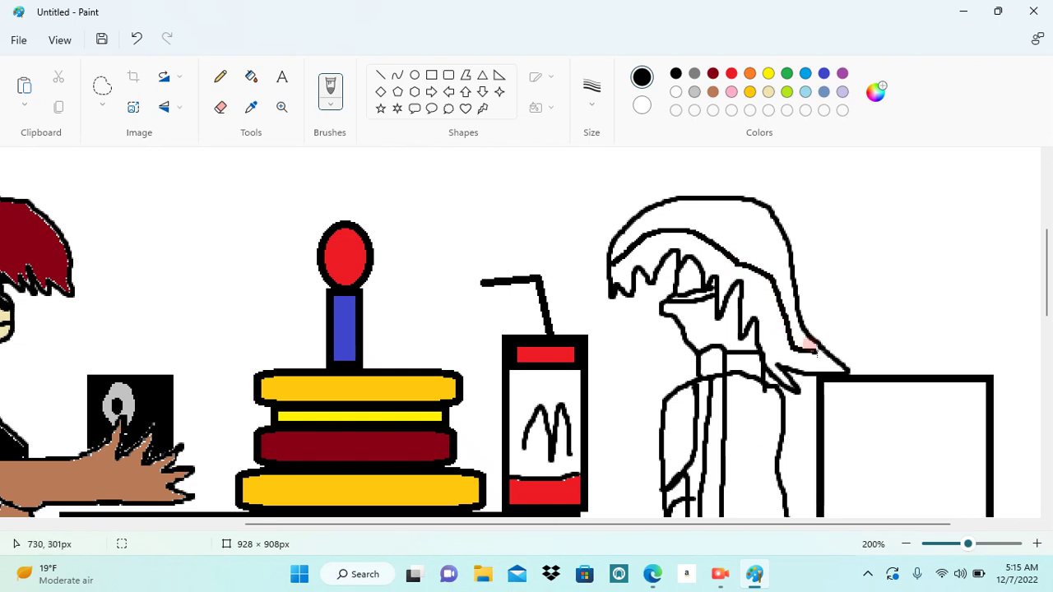
Brush the second figure's pointed ear beside the side locks and a short mouth line on the lower face
click(737, 282)
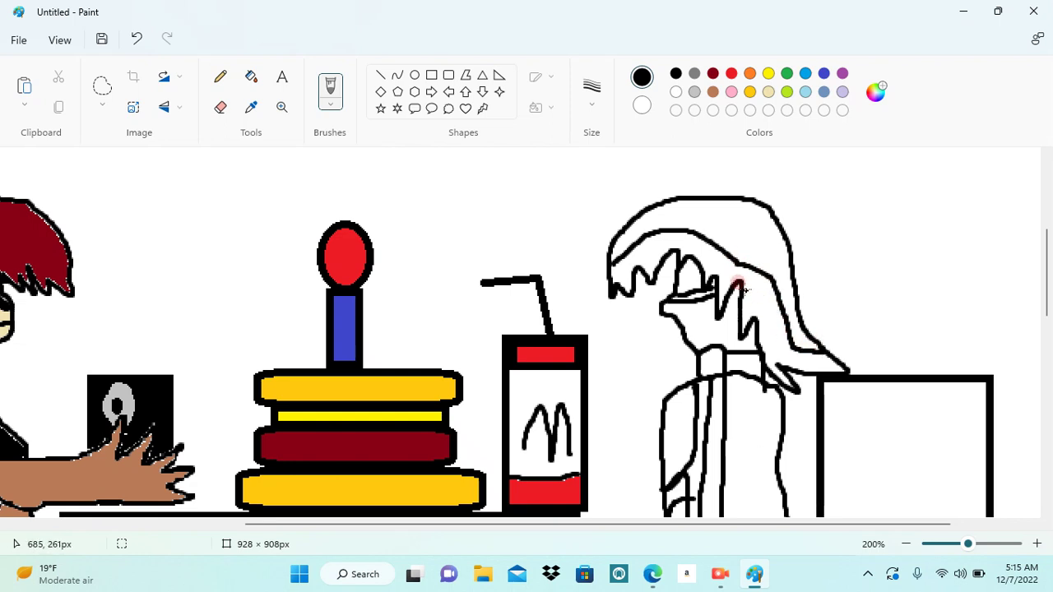
mouse_move(740, 283)
mouse_down()
mouse_move(772, 307)
mouse_move(765, 323)
mouse_move(748, 310)
mouse_up()
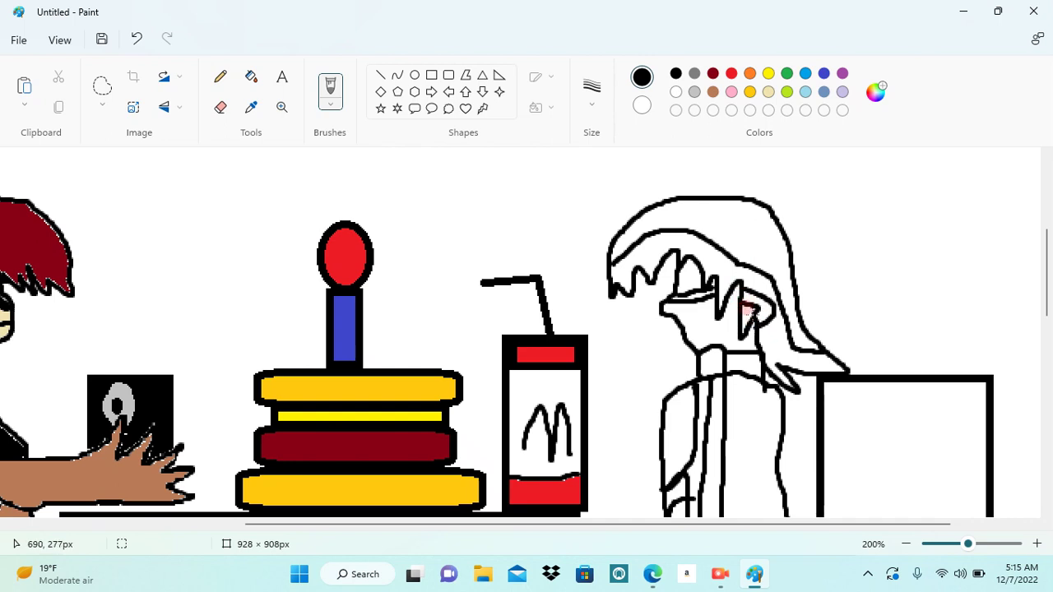
click(743, 311)
click(692, 317)
click(675, 318)
click(686, 316)
Fill the second figure's fringe and the lower strands down the back with orange
click(749, 74)
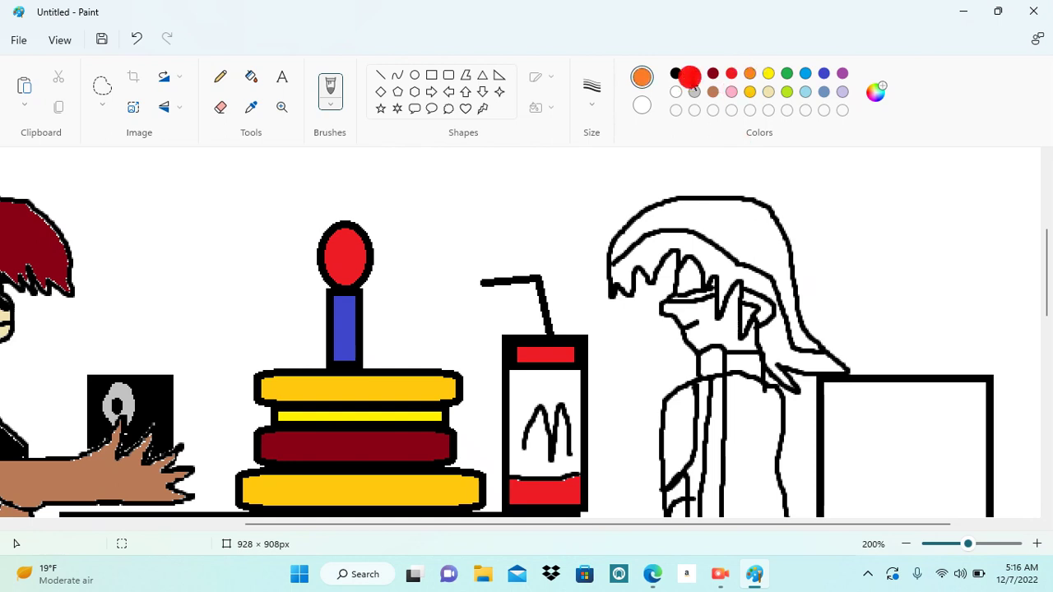
click(251, 77)
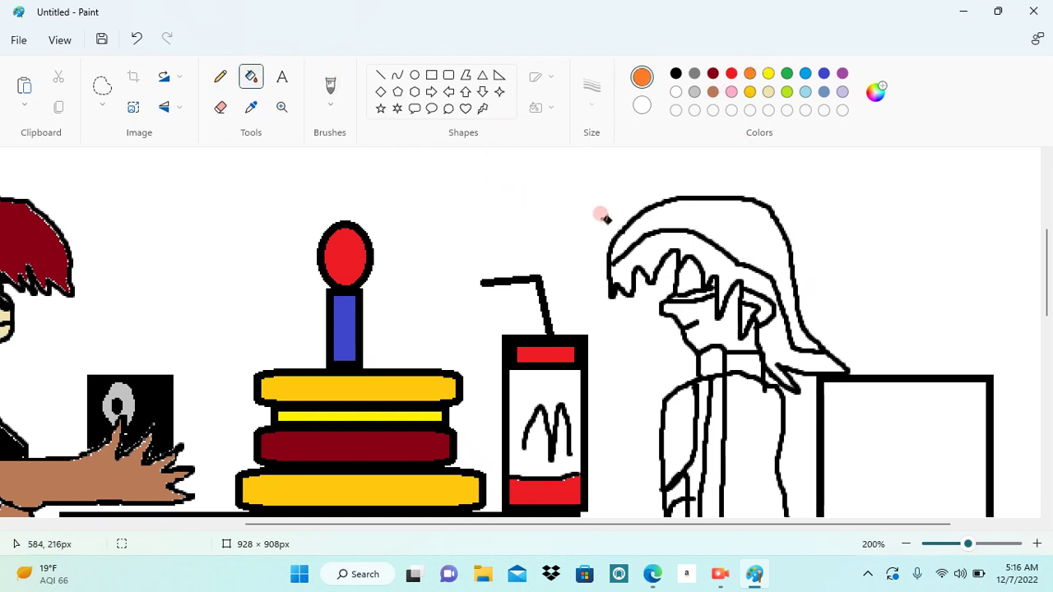
click(638, 250)
click(780, 336)
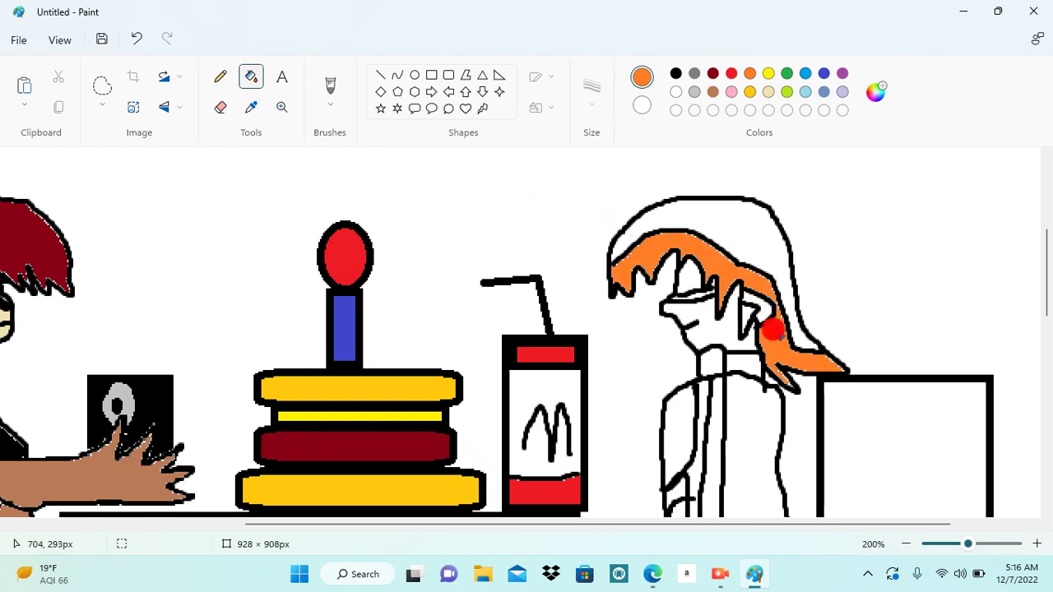
Fill the second figure's crown of hair, eye patch, back of the collar and back of the torso with black
click(676, 73)
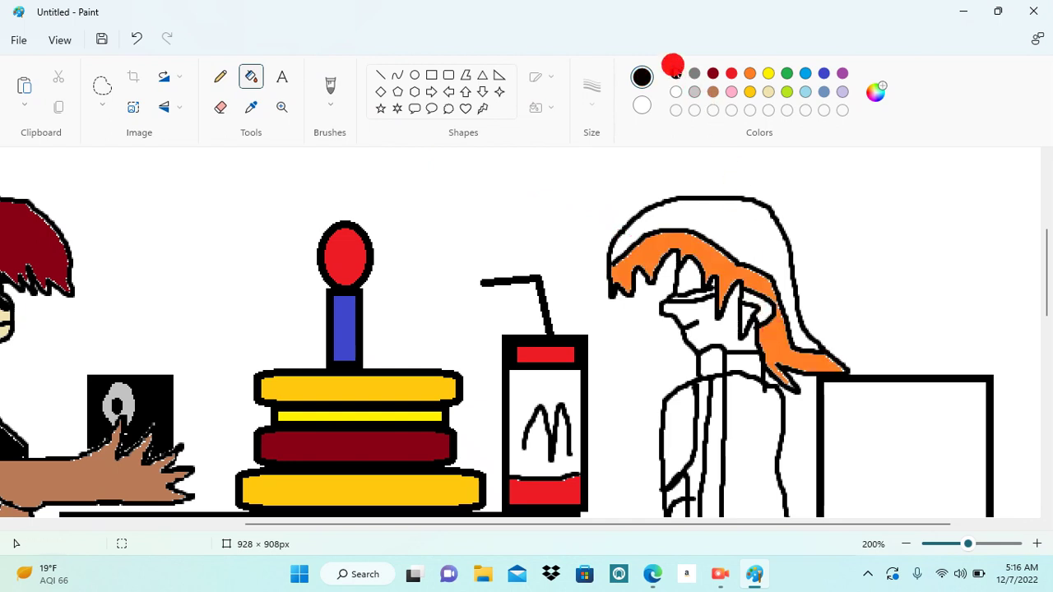
click(727, 209)
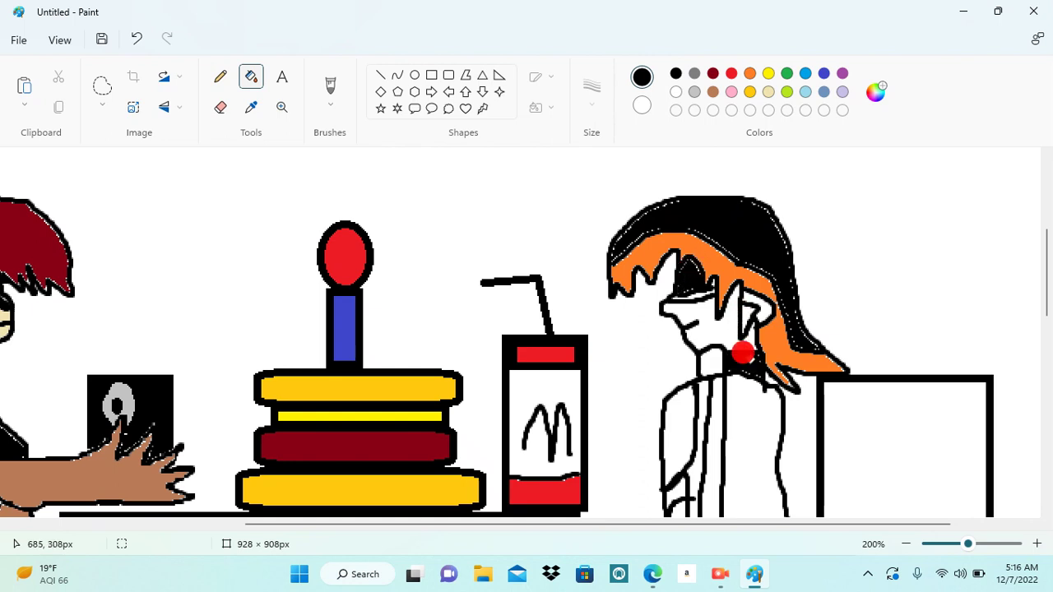
click(743, 396)
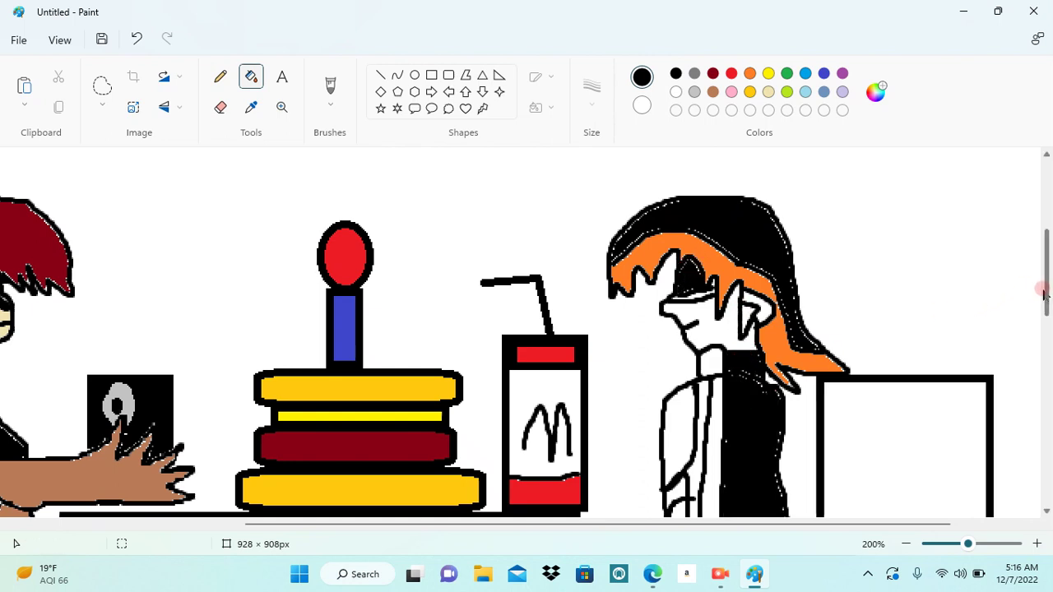
Fill the second figure's seat and upper thigh areas with orange
drag(1043, 288, 1045, 359)
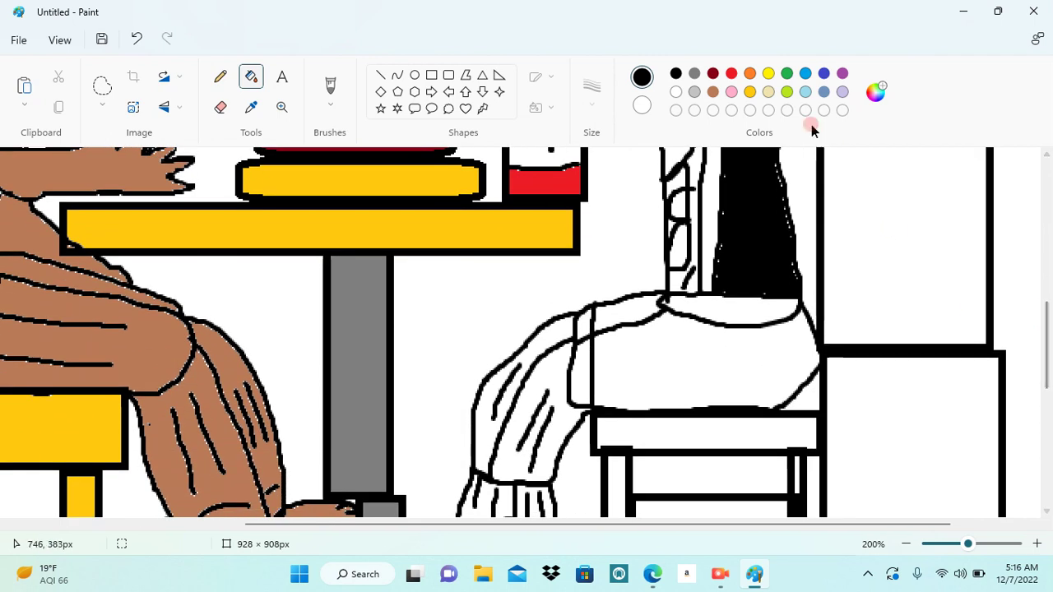
click(750, 74)
click(658, 331)
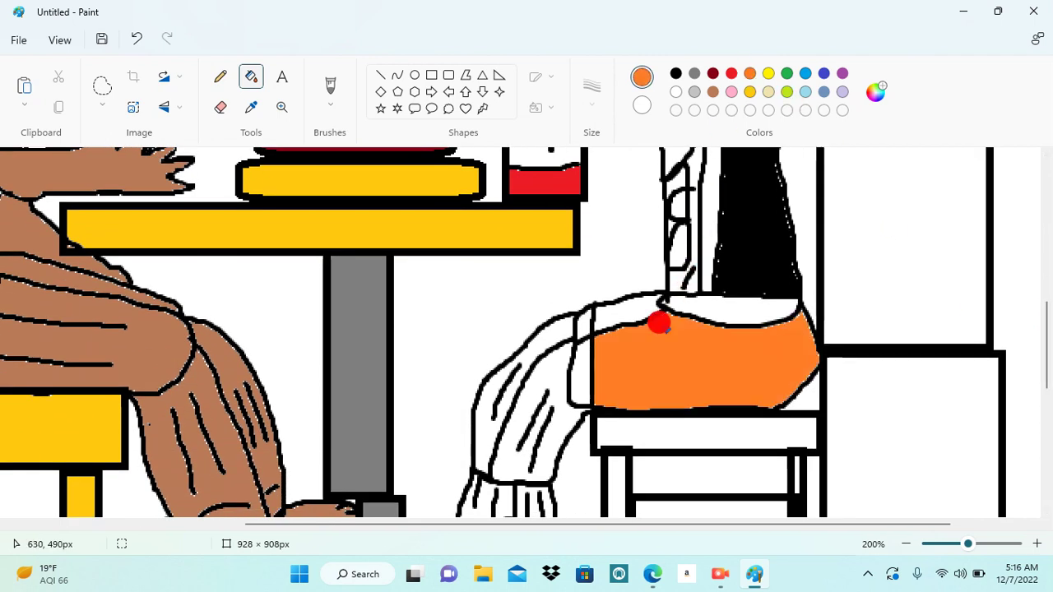
click(643, 306)
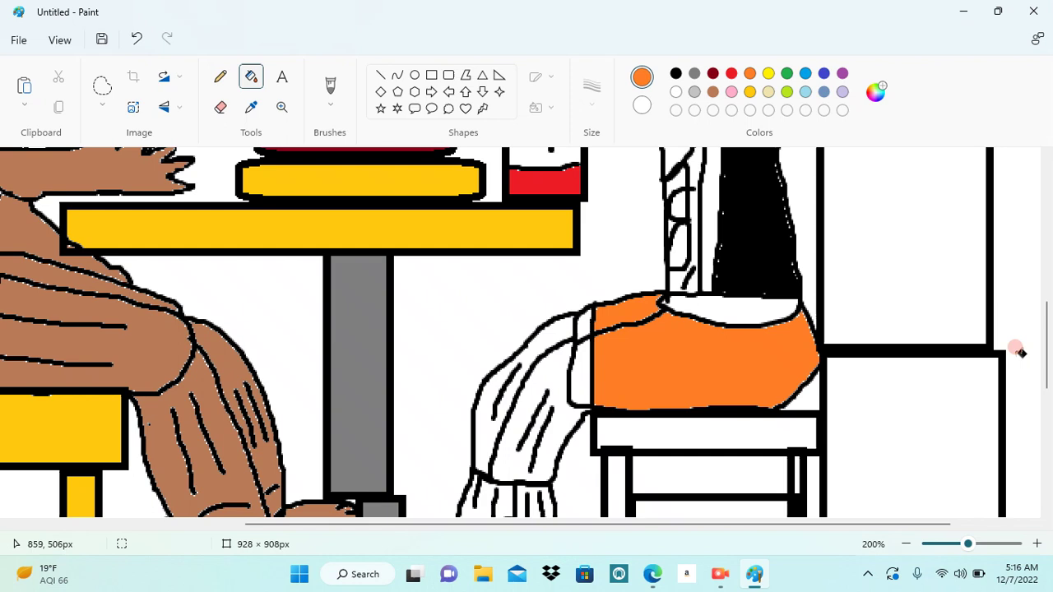
Fill the second figure's front collar and long torso stripe with yellow, and the arm and front of the torso with light yellow
drag(1047, 359, 1046, 314)
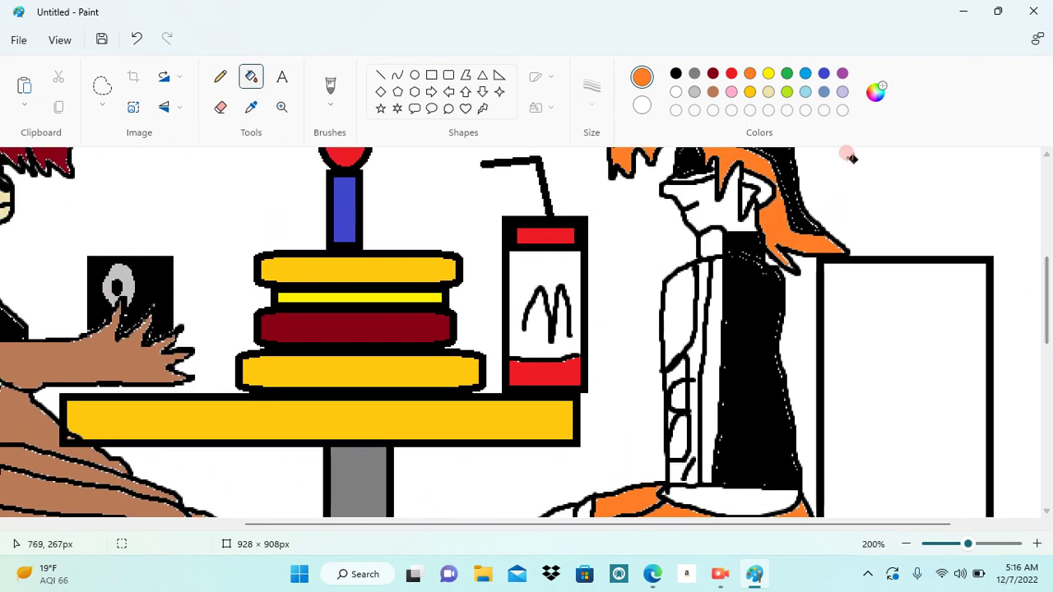
click(769, 76)
click(713, 240)
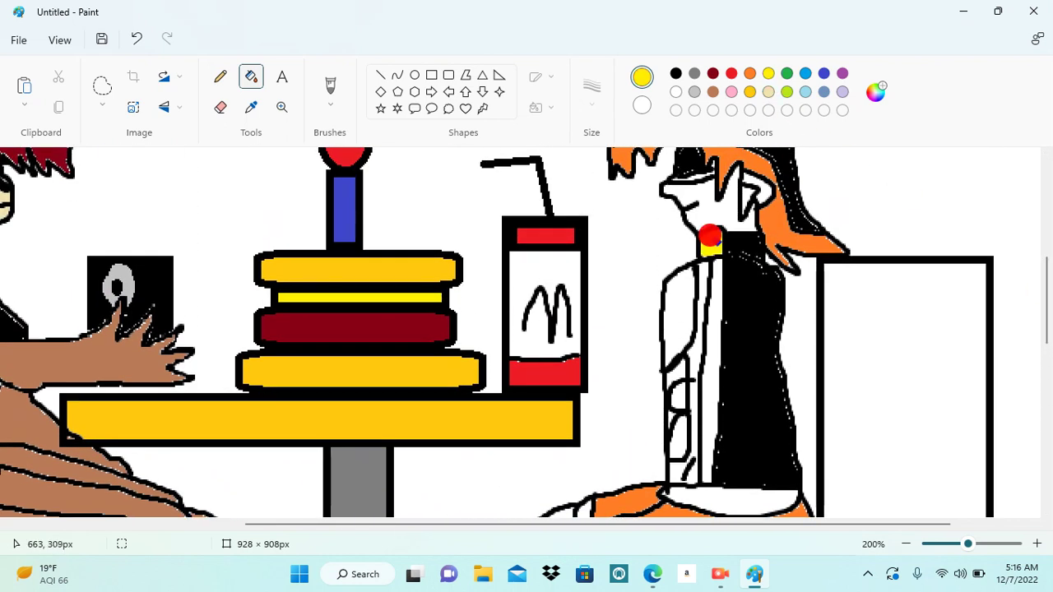
click(715, 269)
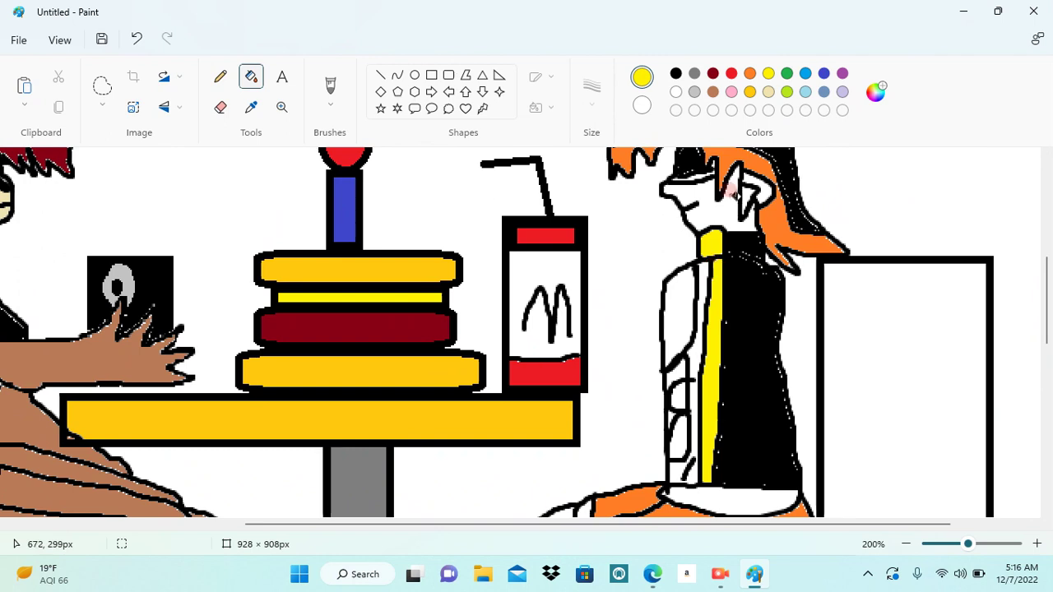
click(691, 288)
click(701, 280)
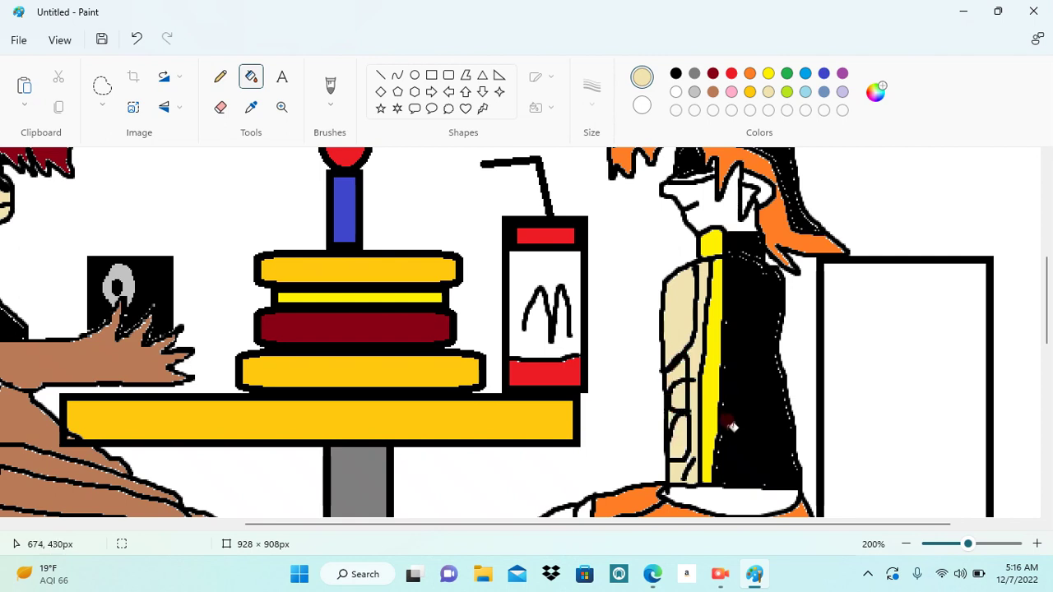
Fill the seat, both legs and the crossbar of the second figure's stool with gold, undoing the misplaced fill
drag(1048, 321, 1048, 392)
click(750, 91)
click(653, 324)
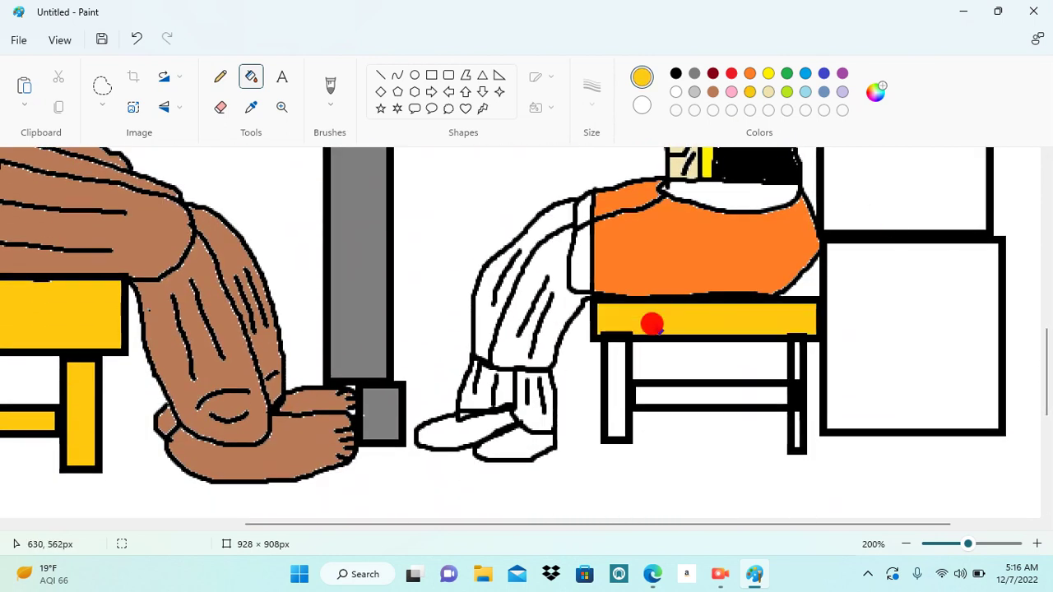
click(639, 369)
key(ctrl+z)
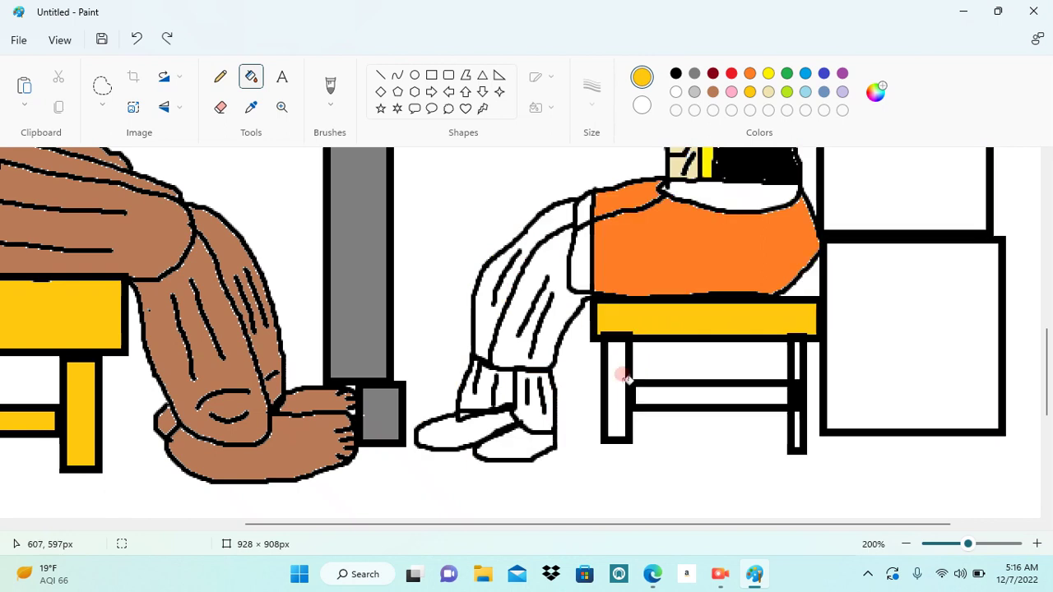
click(620, 375)
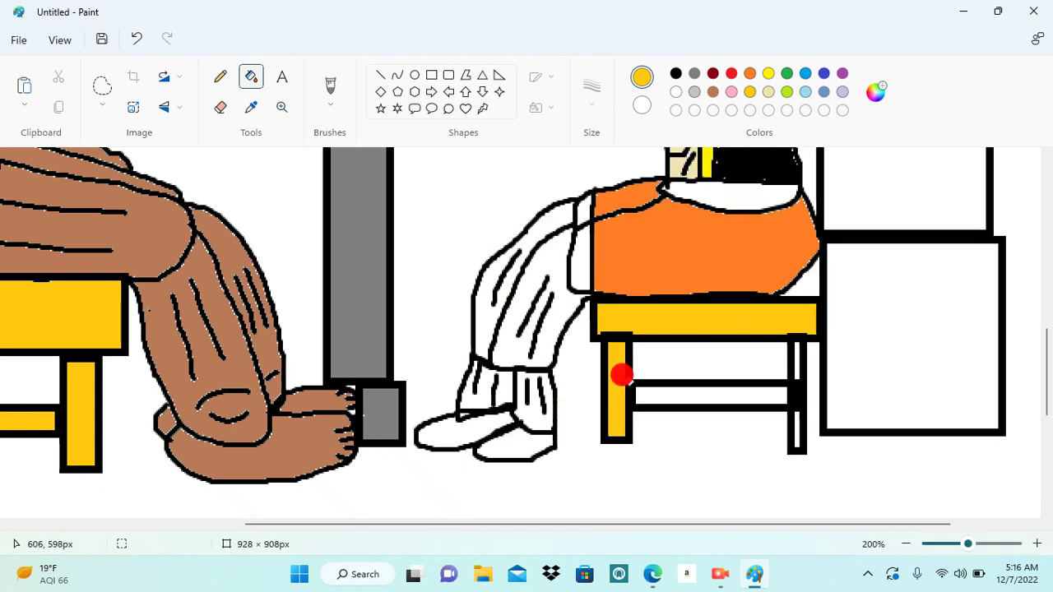
click(639, 392)
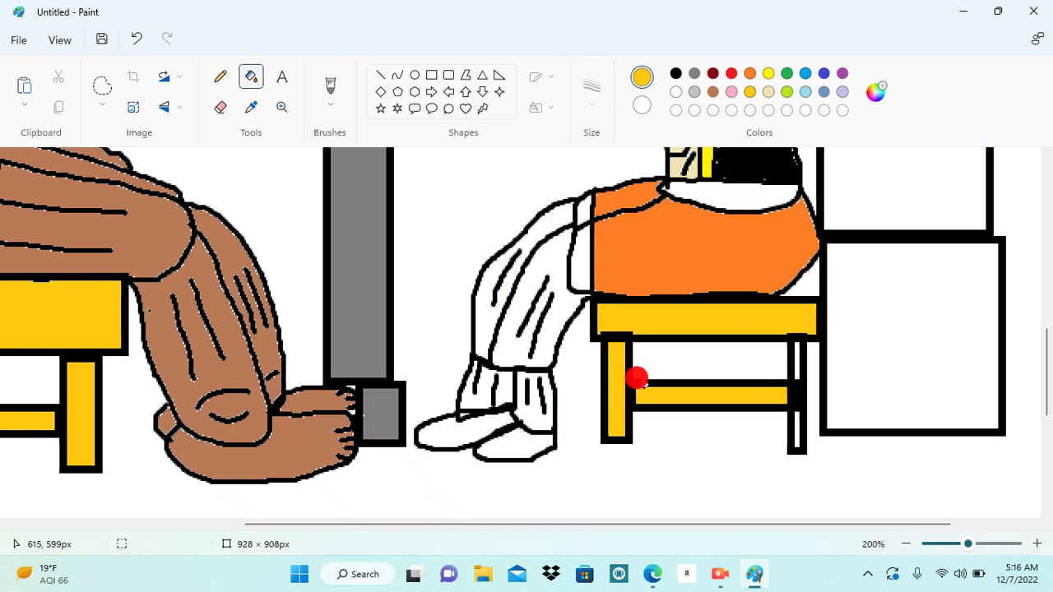
click(798, 432)
click(795, 361)
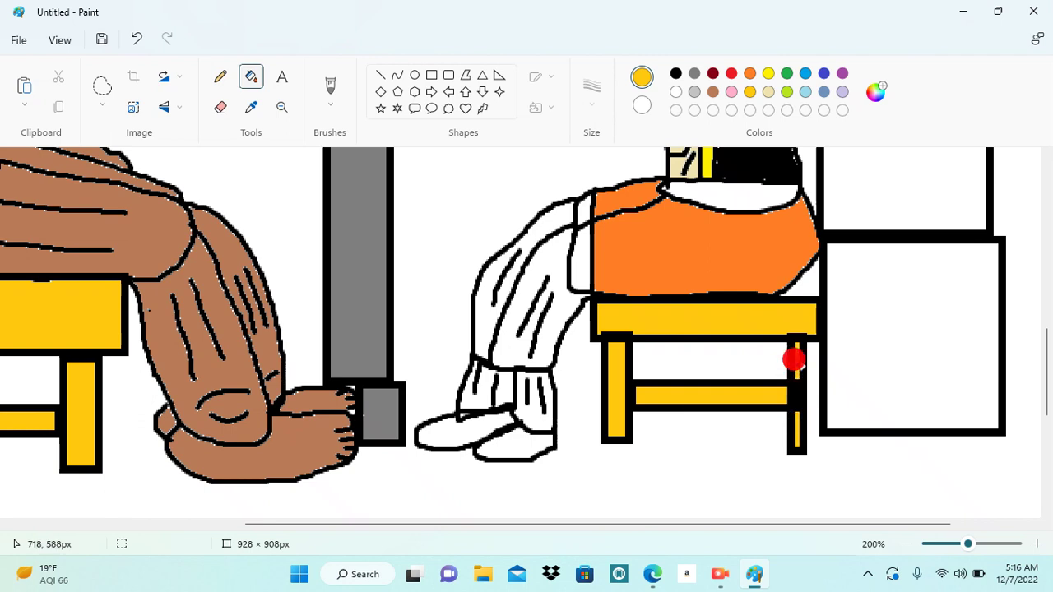
Fill the second figure's lower legs, ankle cuffs and both feet with light yellow
click(769, 91)
click(557, 229)
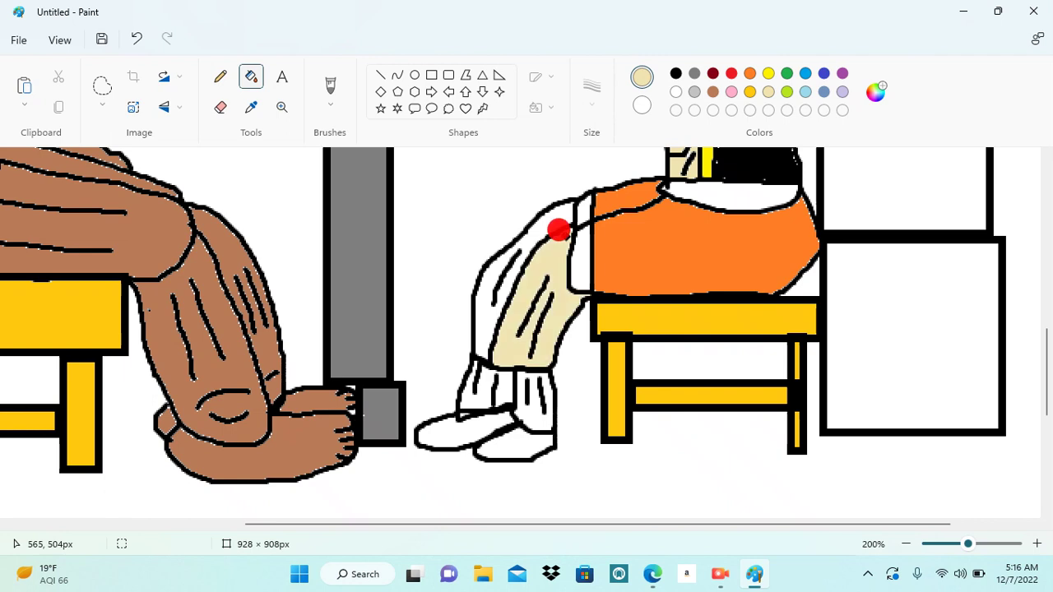
click(563, 213)
click(482, 383)
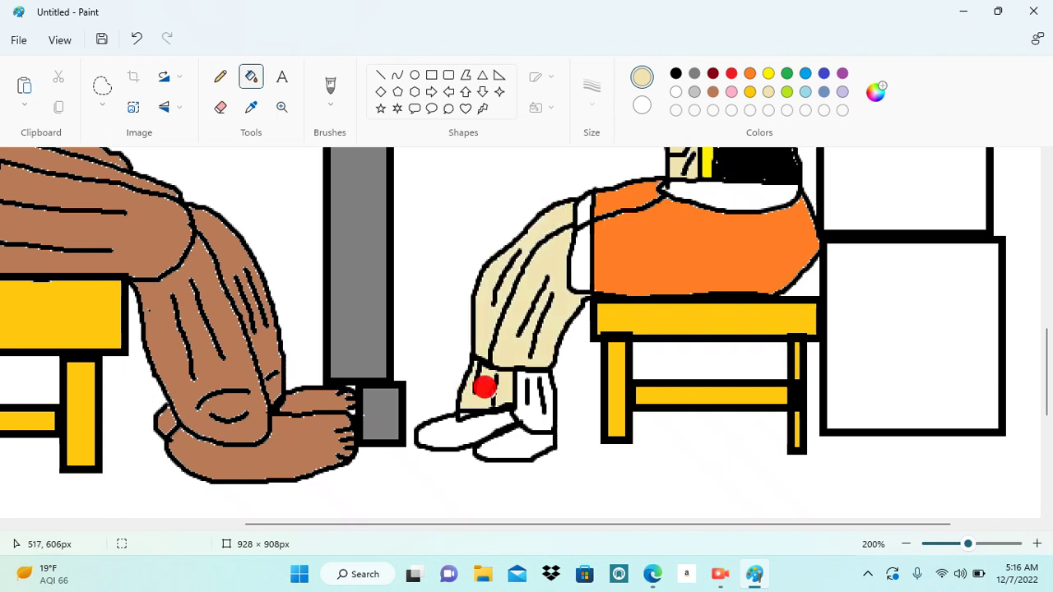
click(535, 405)
click(495, 424)
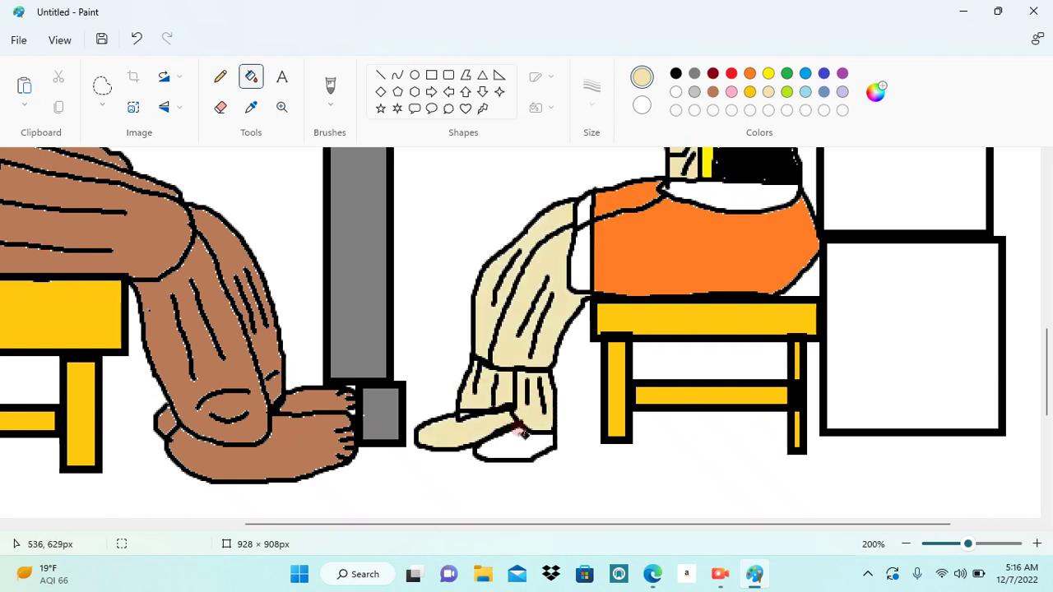
click(523, 437)
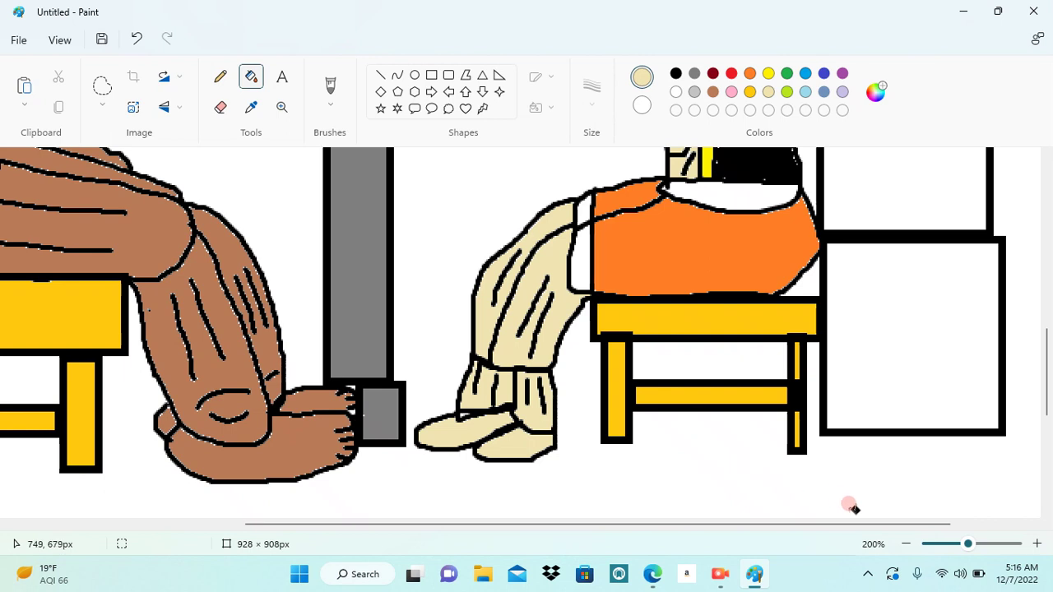
Fill the second figure's face and ear with light yellow
click(905, 543)
drag(1047, 428, 1049, 345)
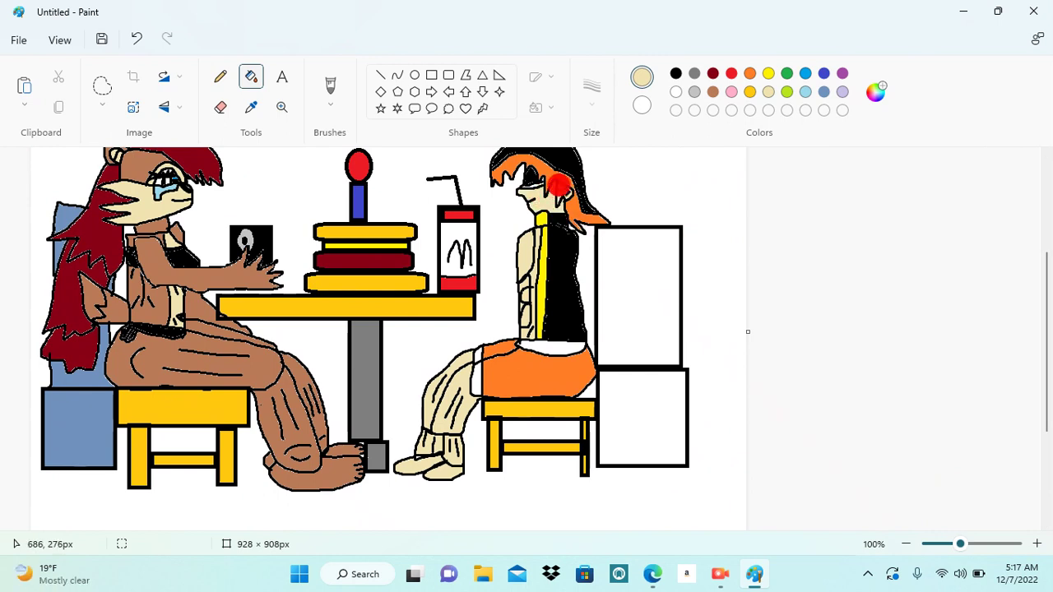
click(629, 220)
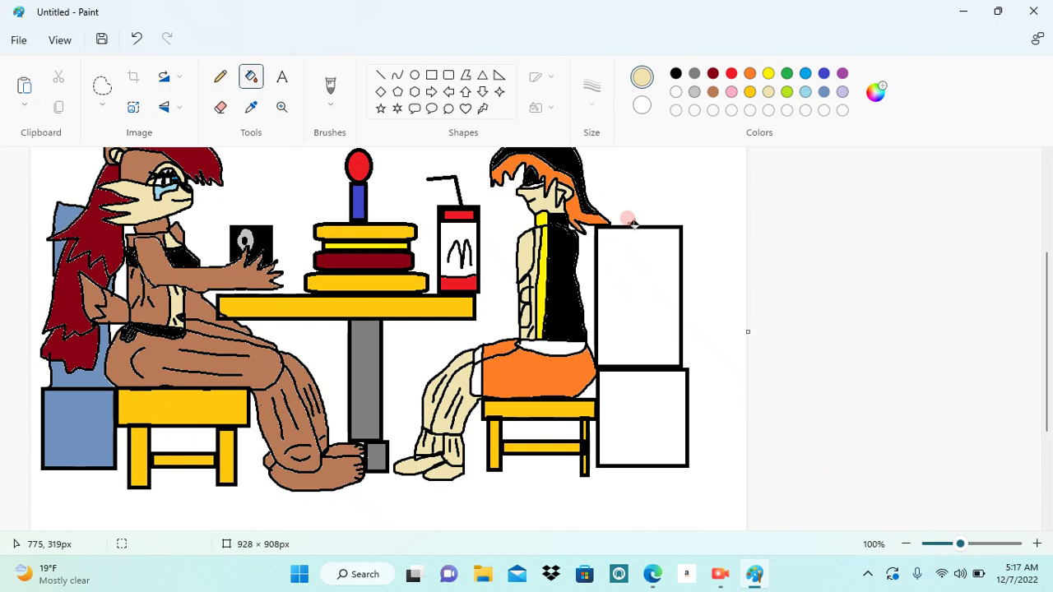
Fill both blocks of the chair behind the second figure with blue-gray
click(770, 122)
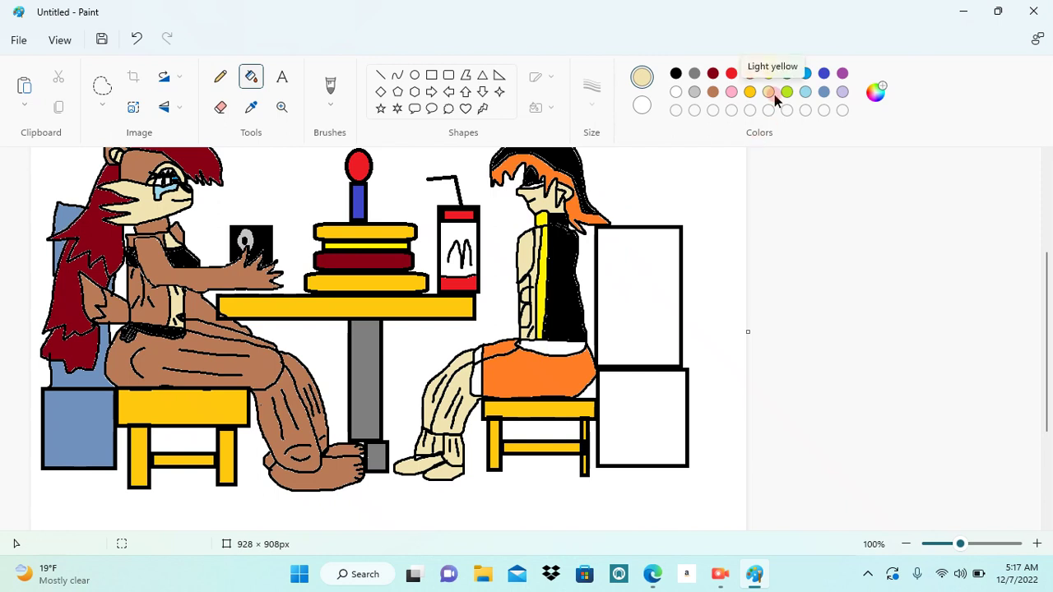
click(807, 92)
click(824, 91)
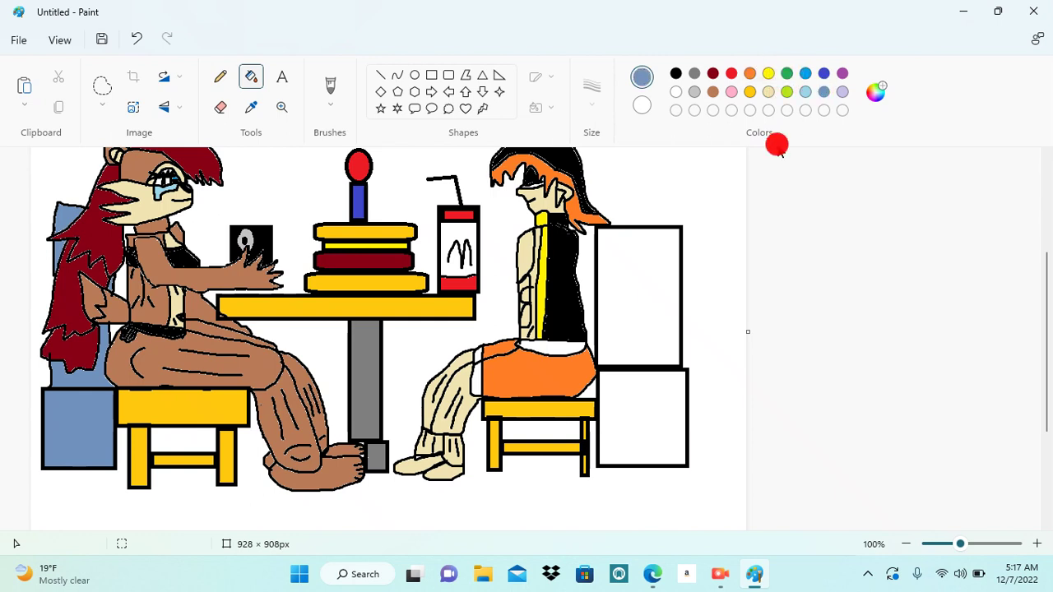
click(639, 271)
click(637, 381)
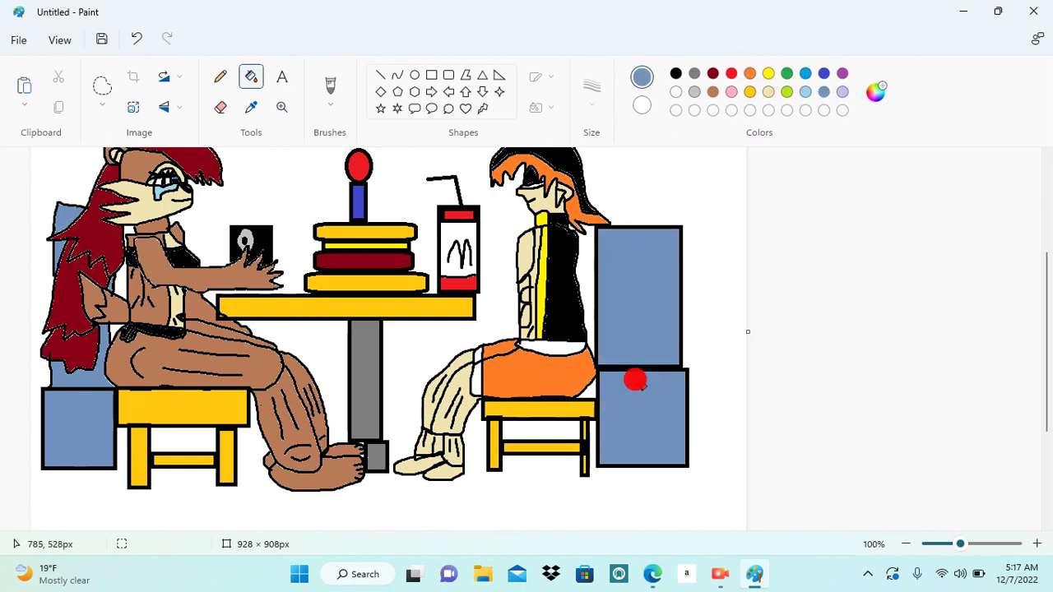
click(869, 372)
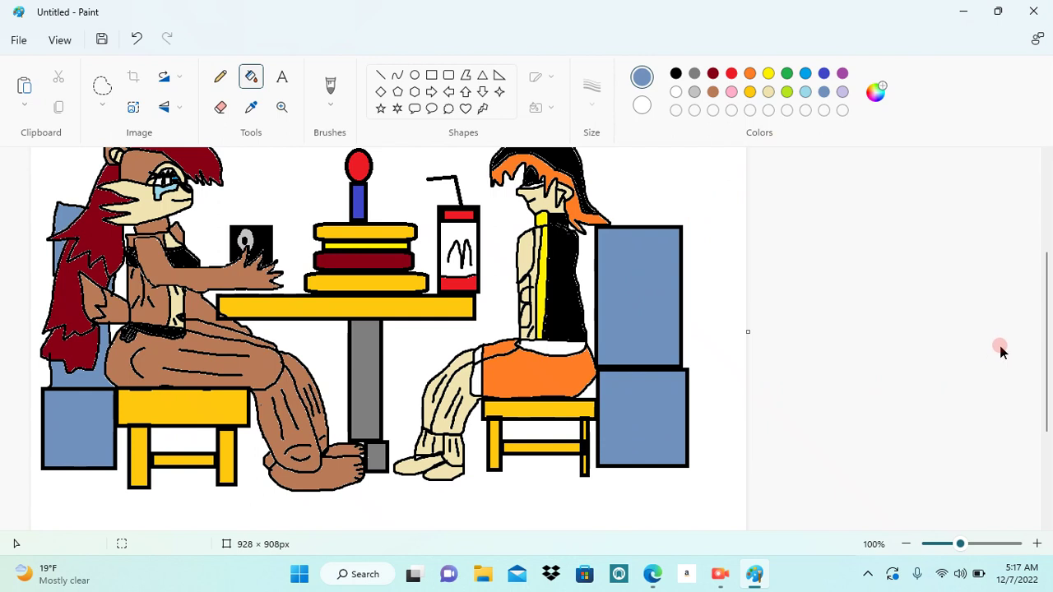
Widen the canvas to 1050 × 908 px and draw a black outline of a sleeved arm with a cuff and hand beside the second figure's chair
drag(1047, 360, 1049, 333)
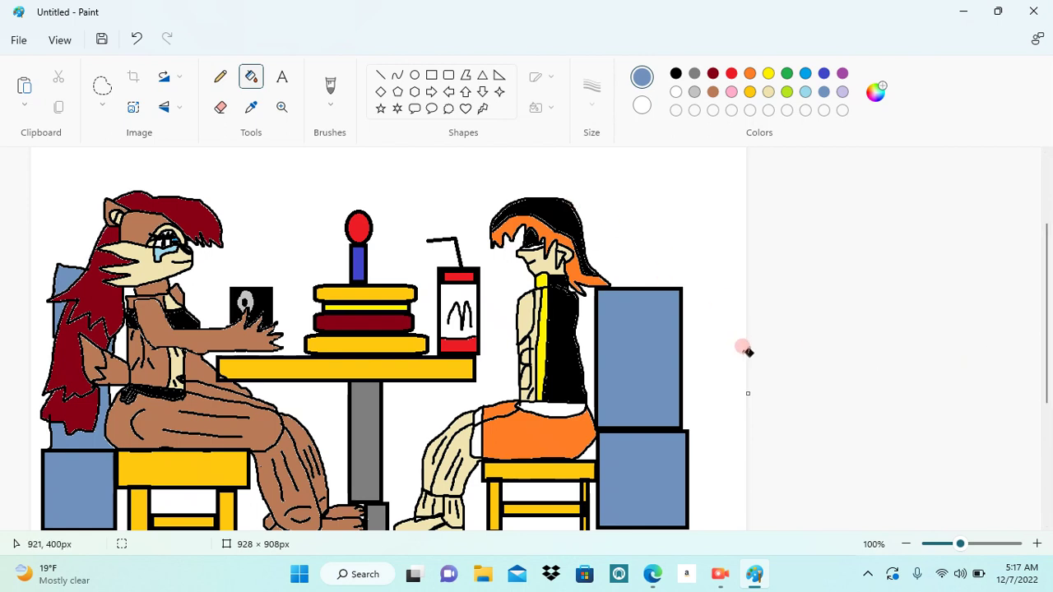
drag(748, 394, 840, 394)
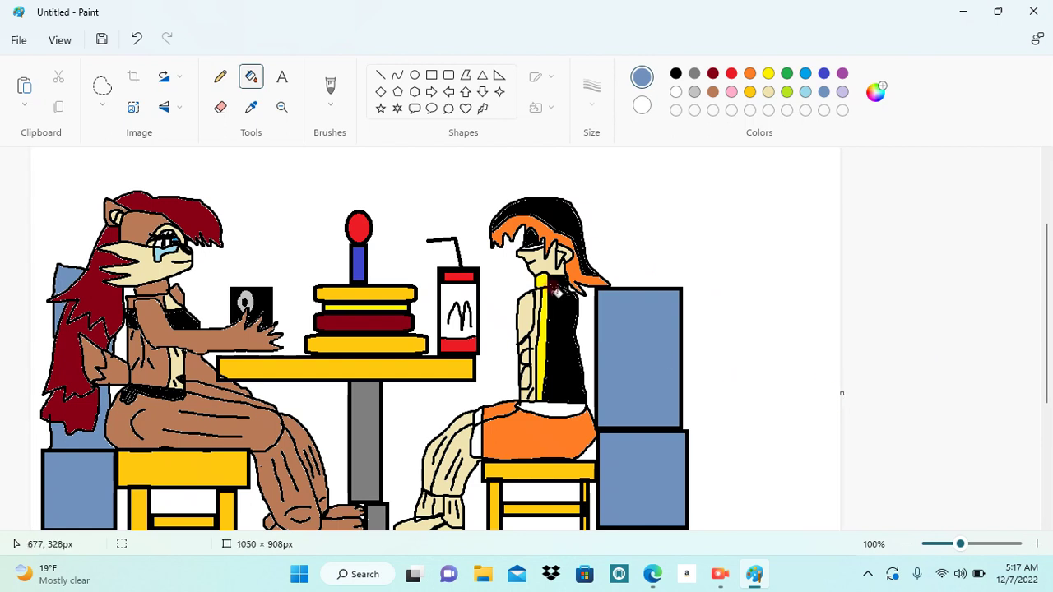
click(334, 86)
click(674, 93)
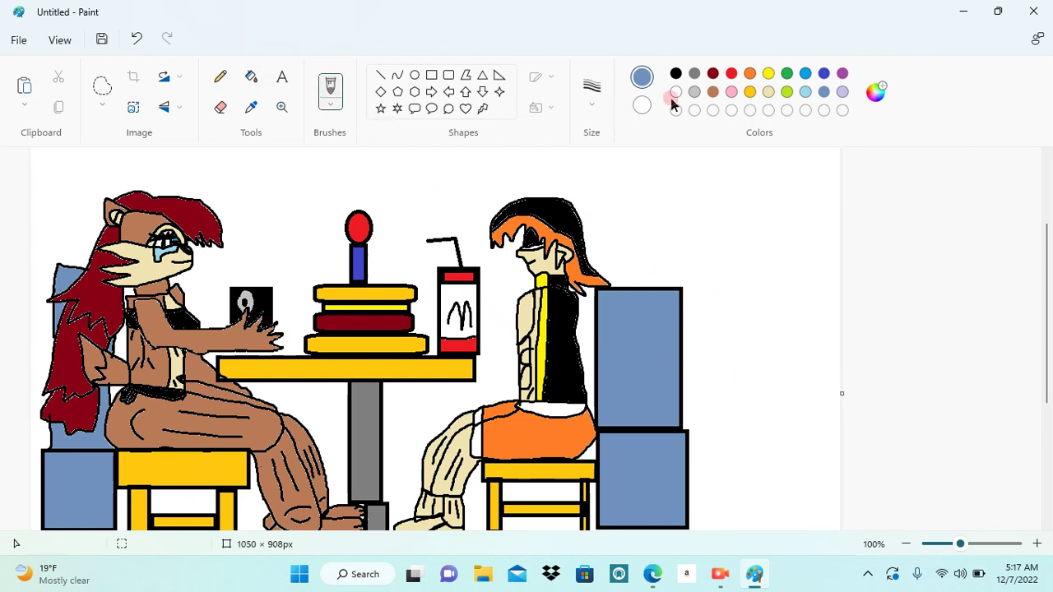
click(675, 74)
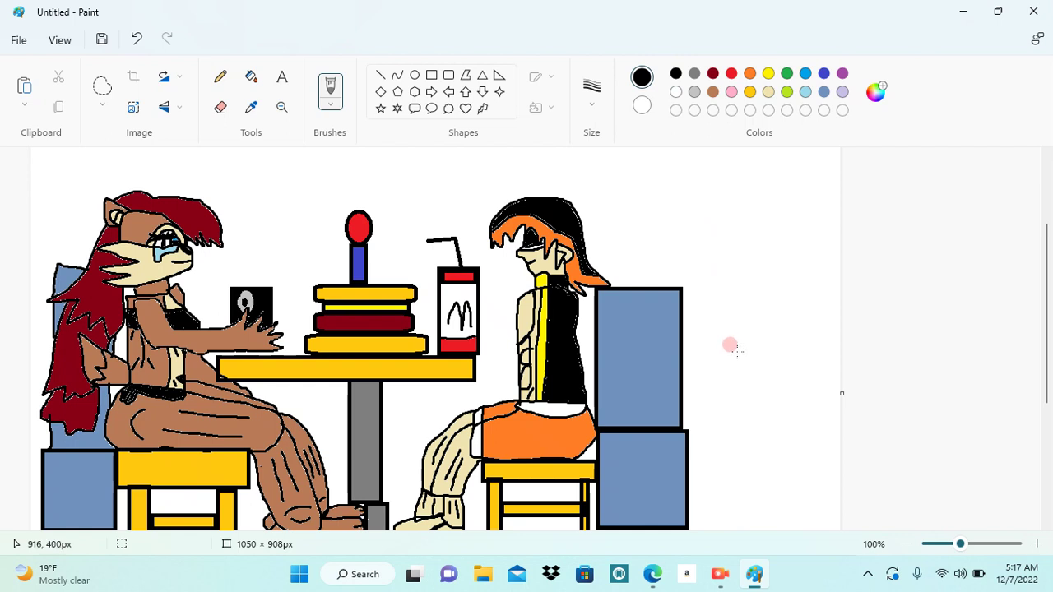
mouse_move(738, 360)
mouse_down()
mouse_move(739, 314)
mouse_move(776, 313)
mouse_move(776, 373)
mouse_move(743, 388)
mouse_up()
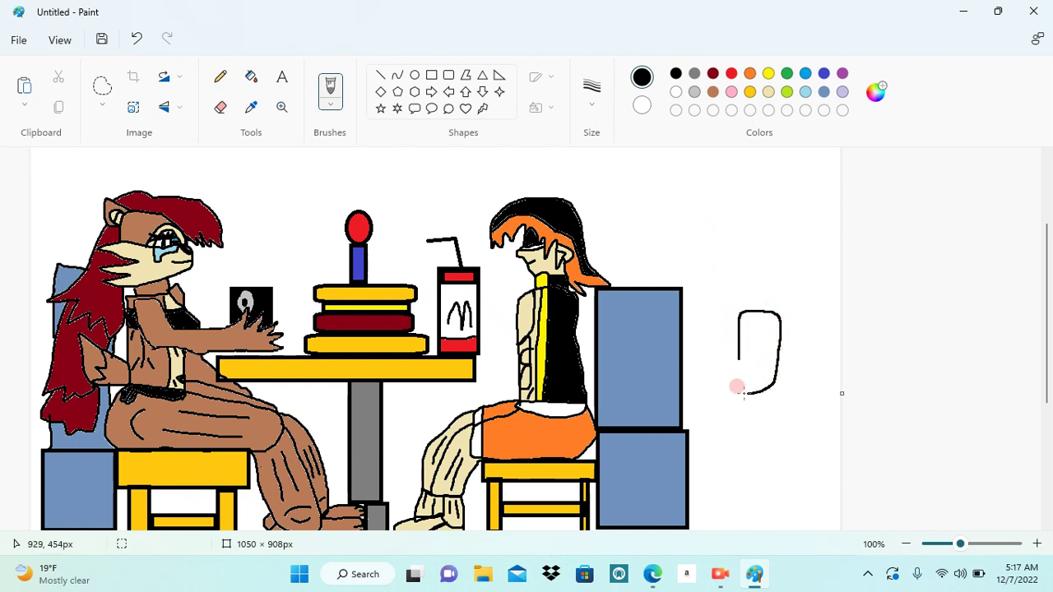
mouse_move(739, 350)
mouse_down()
mouse_move(739, 376)
mouse_move(761, 376)
mouse_up()
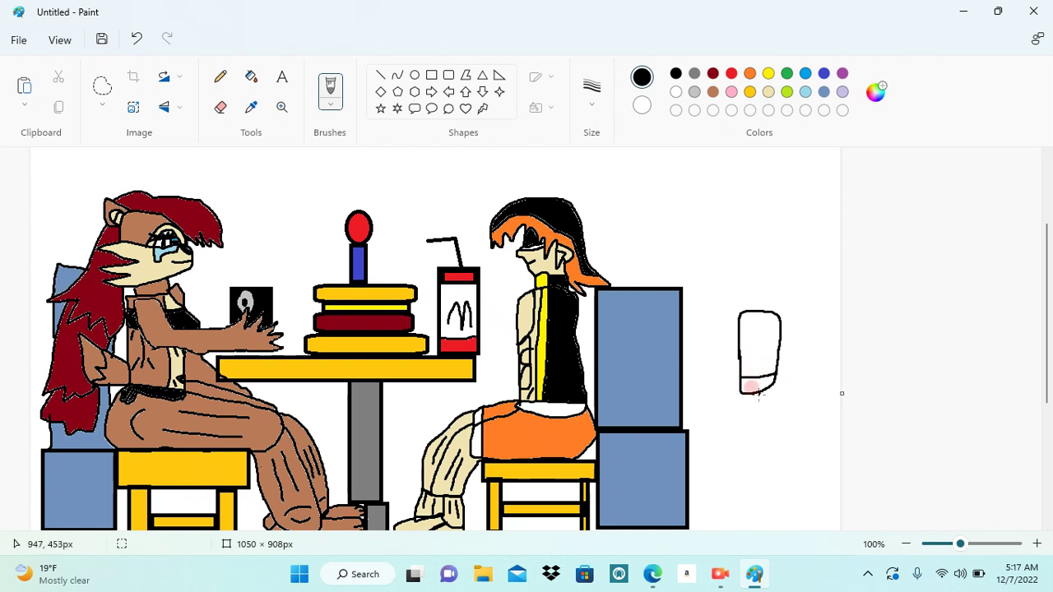
drag(743, 397, 714, 442)
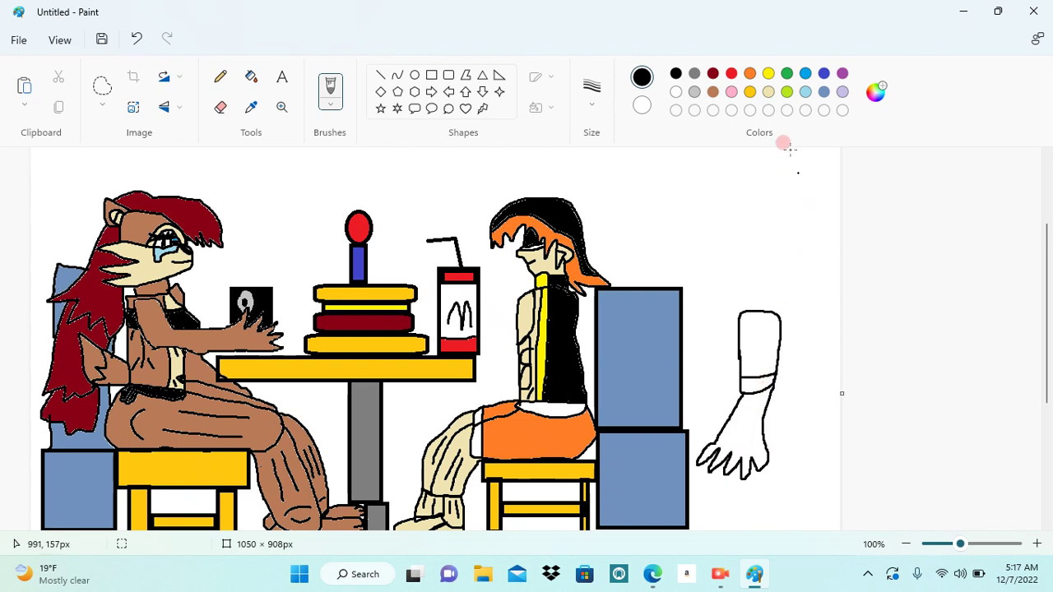
Fill the separate arm's cuff with yellow, its sleeve with black and its hand with light yellow
click(768, 73)
click(254, 76)
click(758, 382)
click(676, 73)
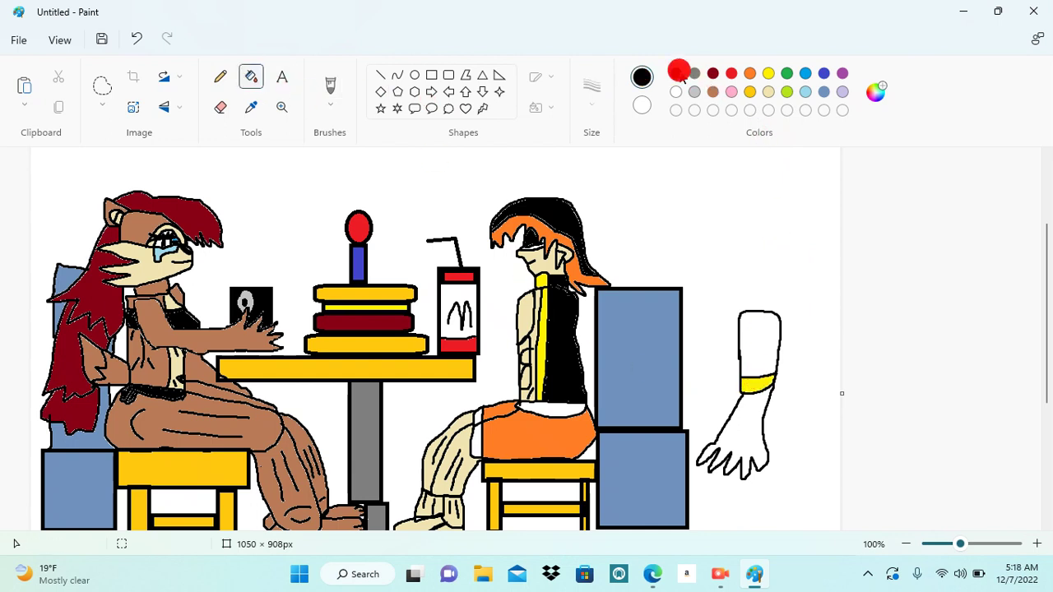
click(759, 325)
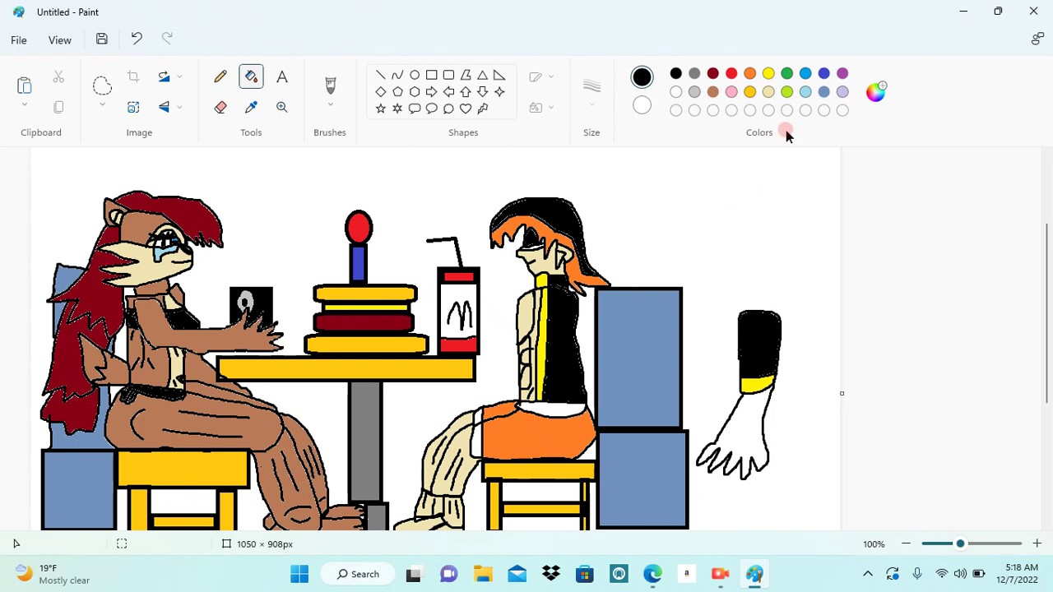
click(767, 92)
click(741, 408)
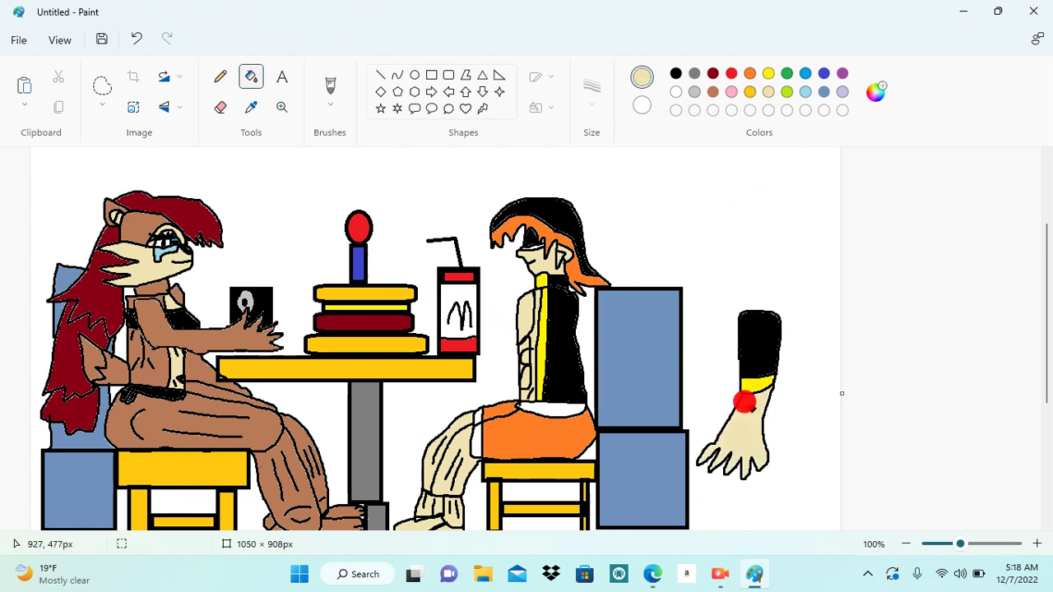
Switch to the browser, replay the Naruto Shippuuden Samidare video and return to Paint
click(652, 574)
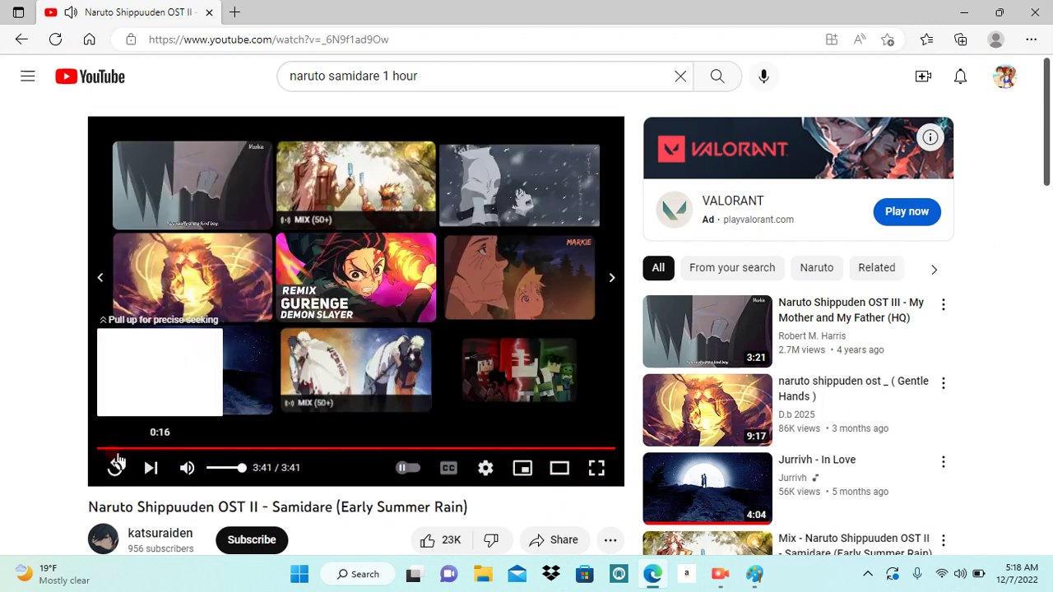
click(115, 468)
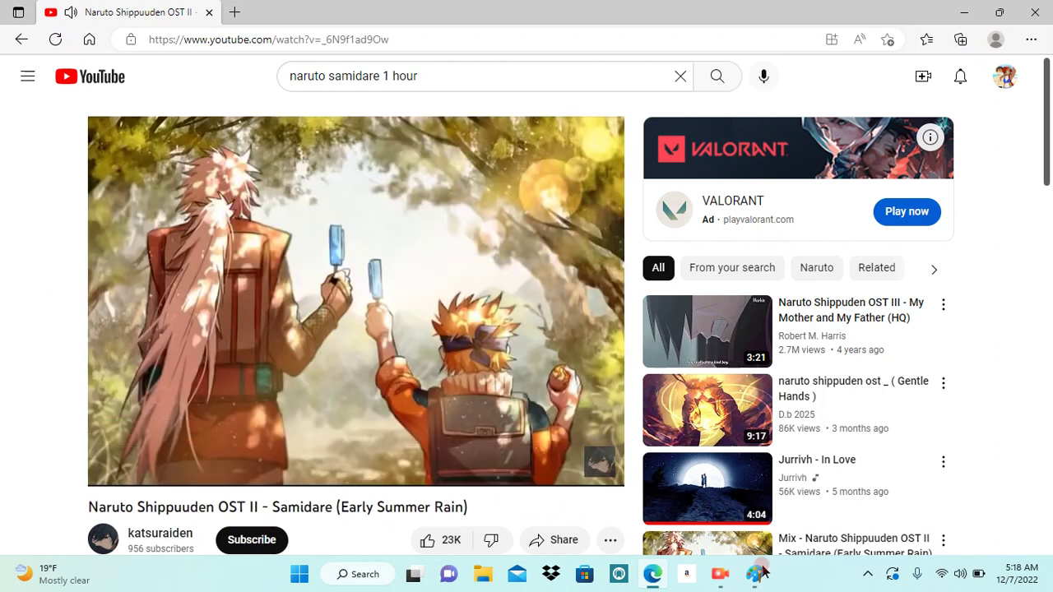
click(755, 574)
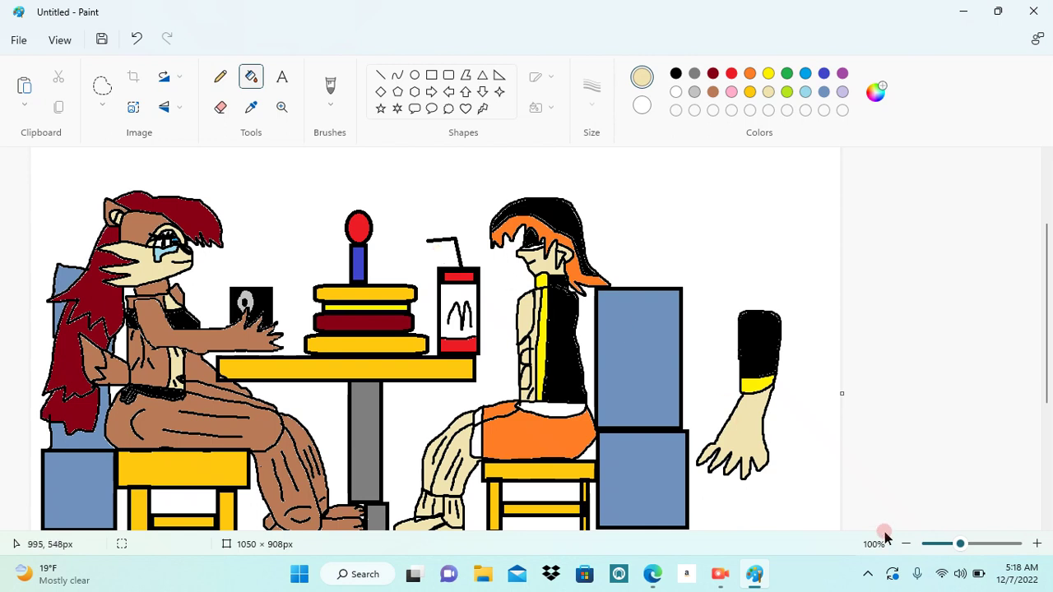
Widen the canvas to 1534 × 908 px
click(905, 544)
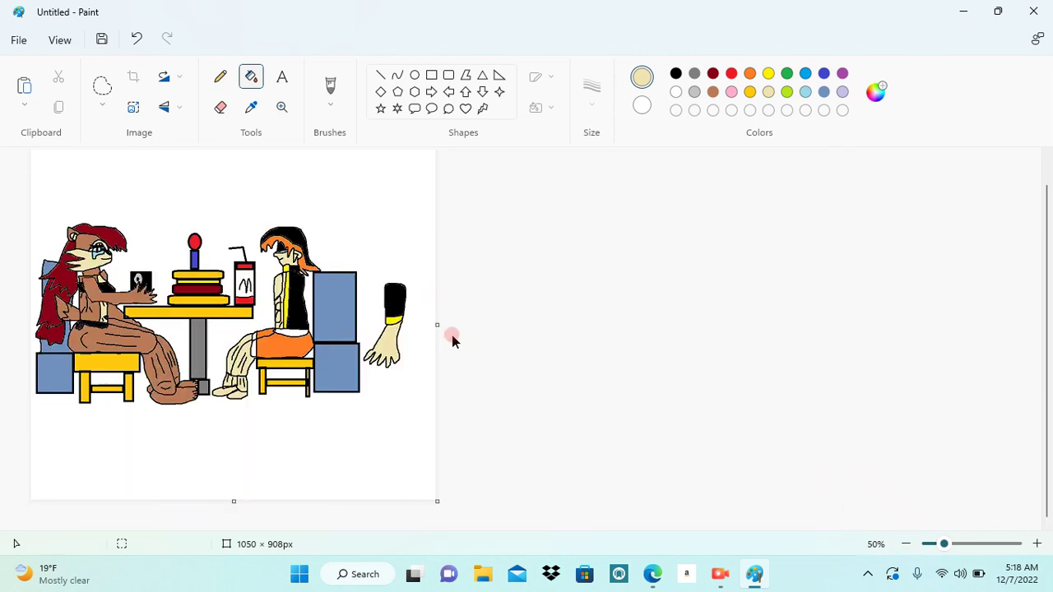
drag(436, 324, 619, 323)
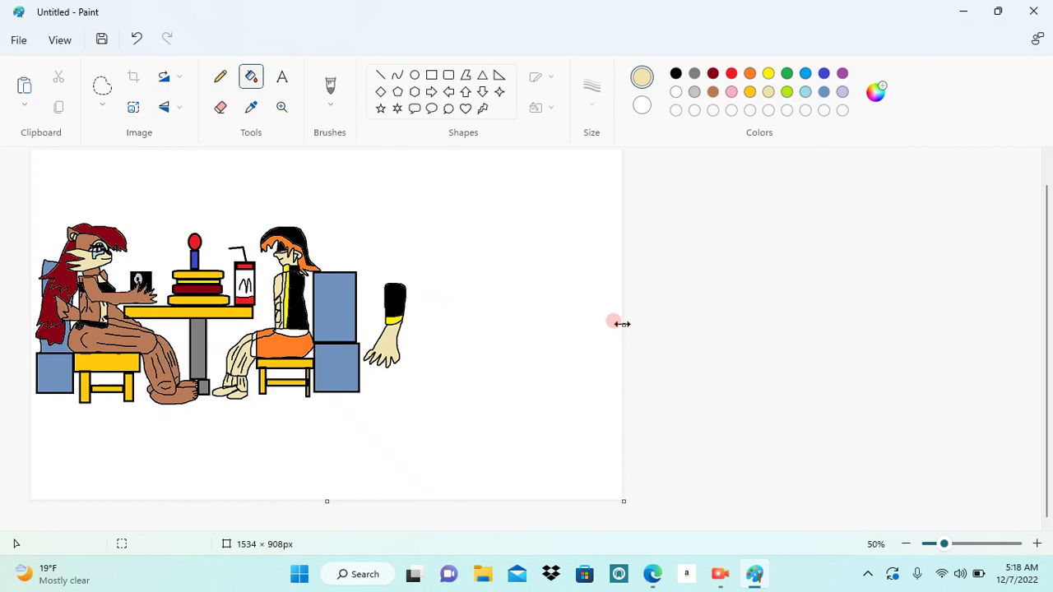
click(330, 97)
click(330, 104)
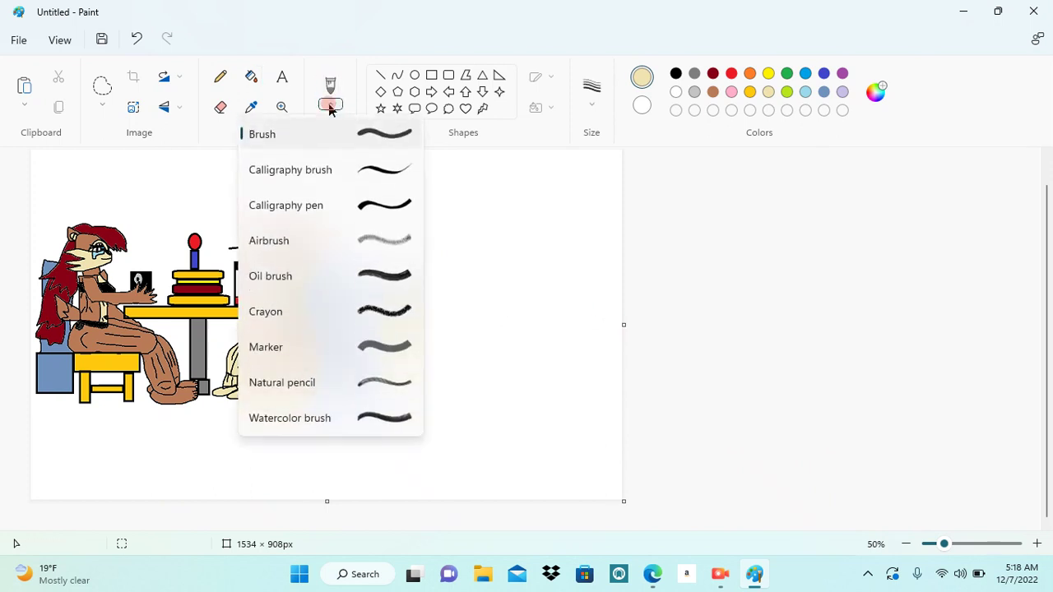
click(497, 260)
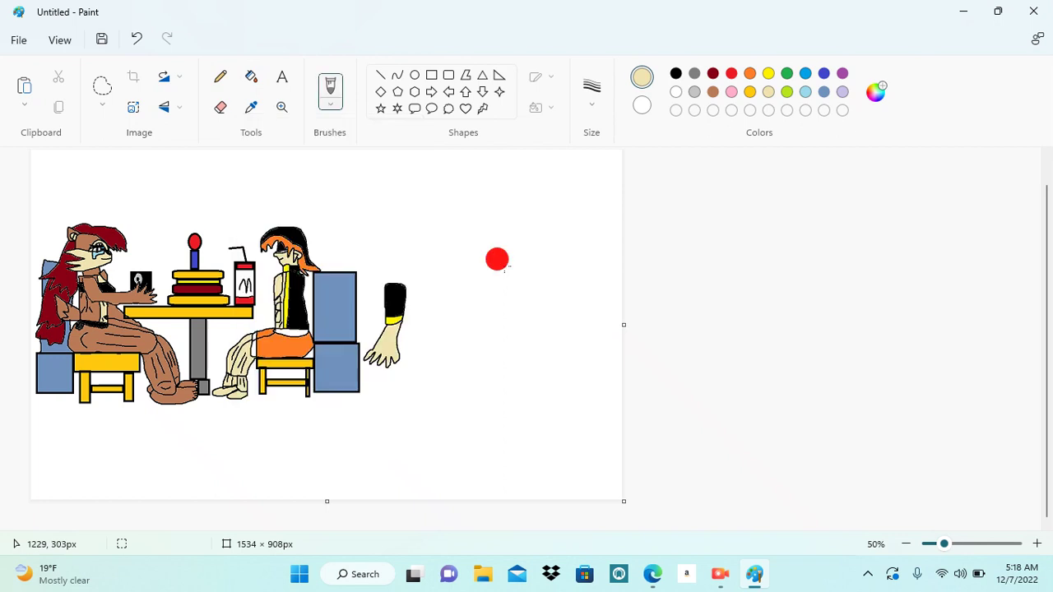
Select the separate arm with a free-form selection and move it farther away from the second figure's chair
click(97, 86)
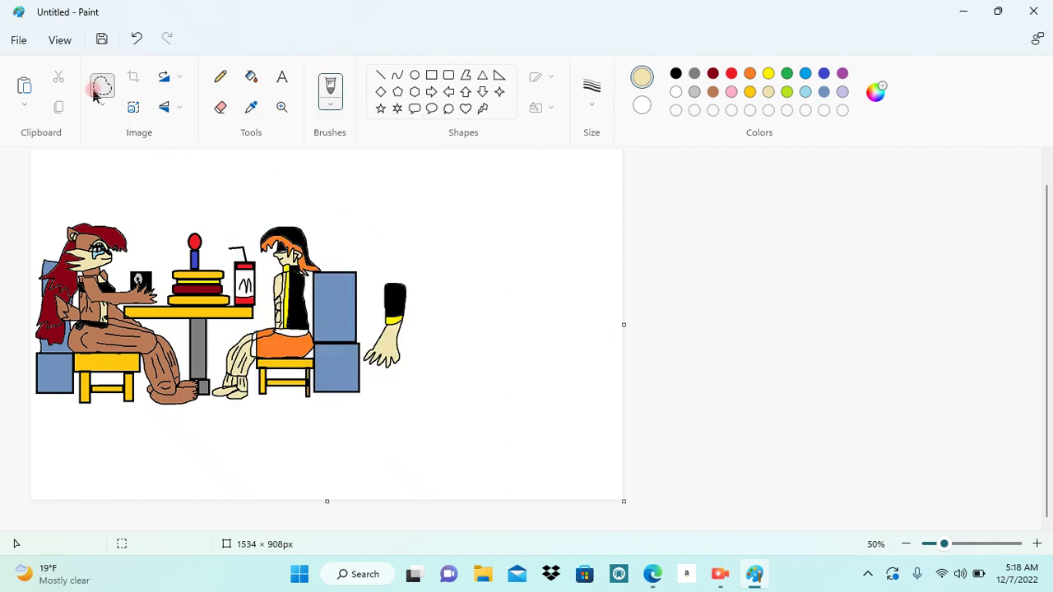
mouse_move(396, 257)
mouse_down()
mouse_move(365, 324)
mouse_move(368, 377)
mouse_move(399, 376)
mouse_move(433, 320)
mouse_move(426, 280)
mouse_move(391, 268)
mouse_up()
drag(381, 305, 457, 295)
click(479, 304)
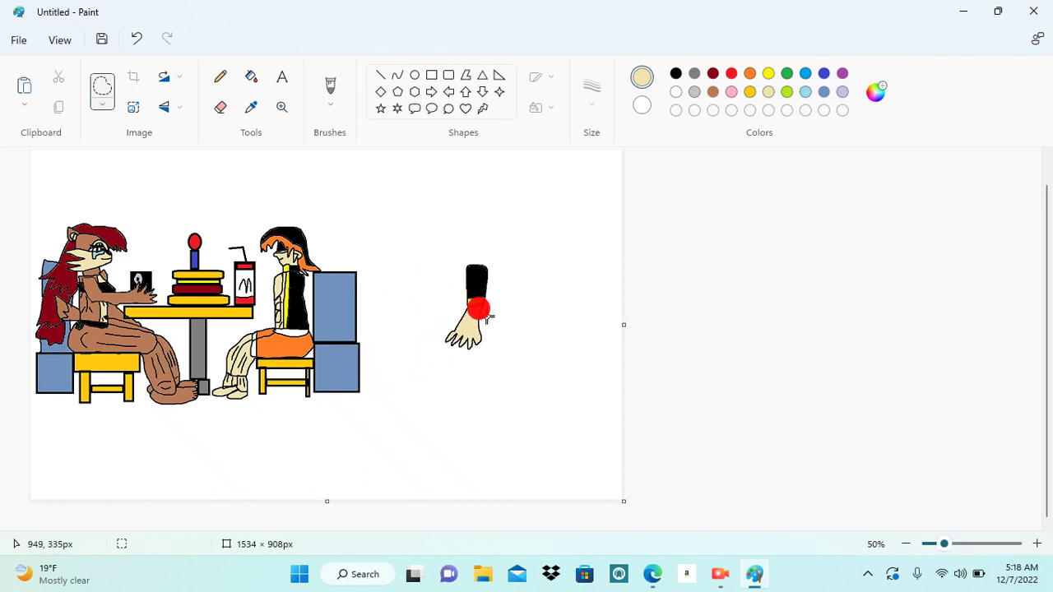
Draw a black-outlined circle in the blank area between the second figure's chair and the separate arm
click(1035, 543)
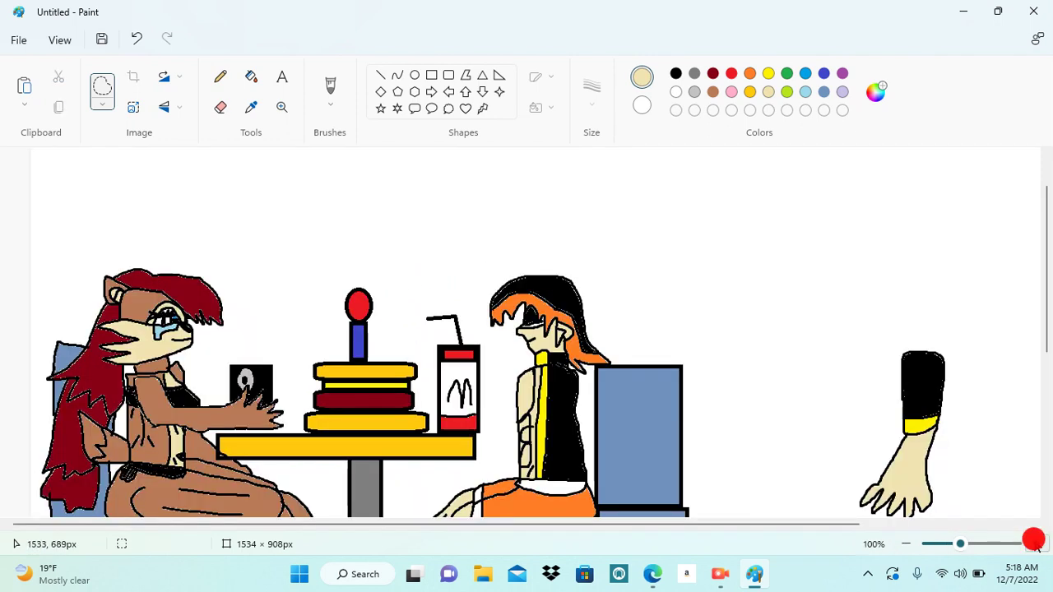
drag(773, 525, 919, 492)
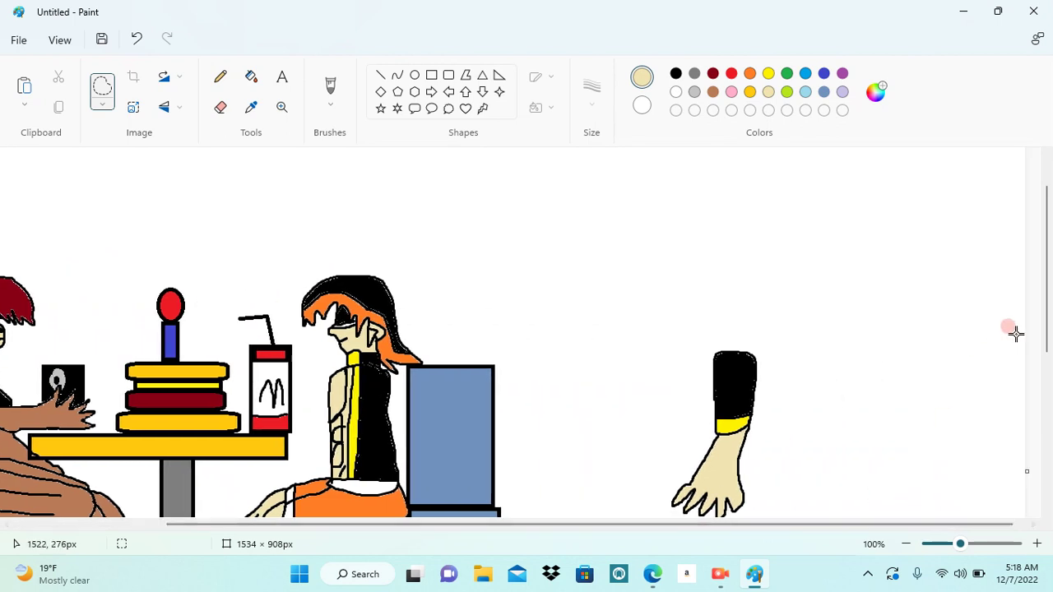
drag(1047, 298, 1049, 354)
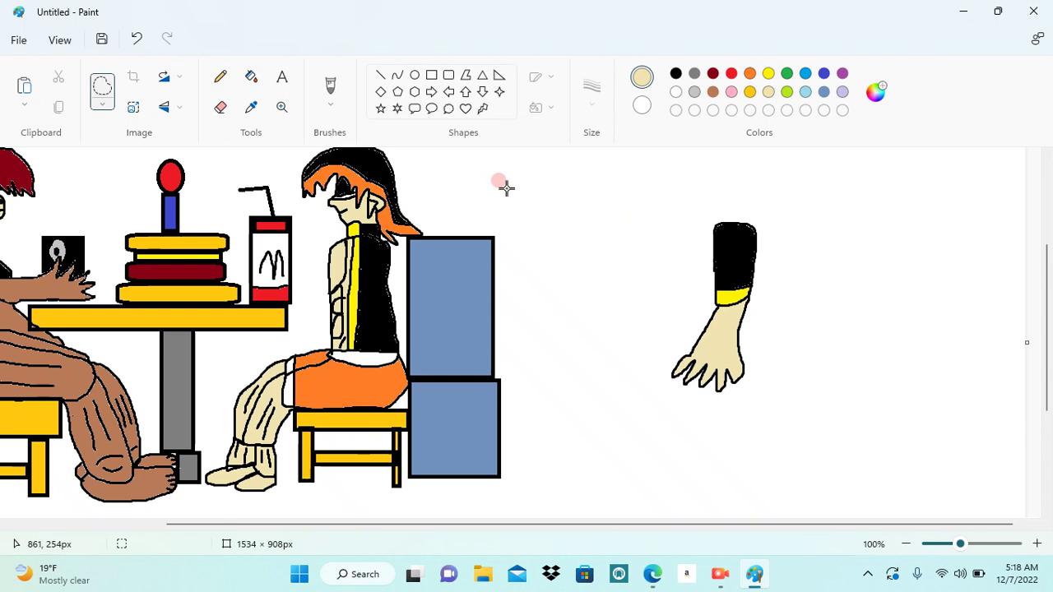
click(676, 74)
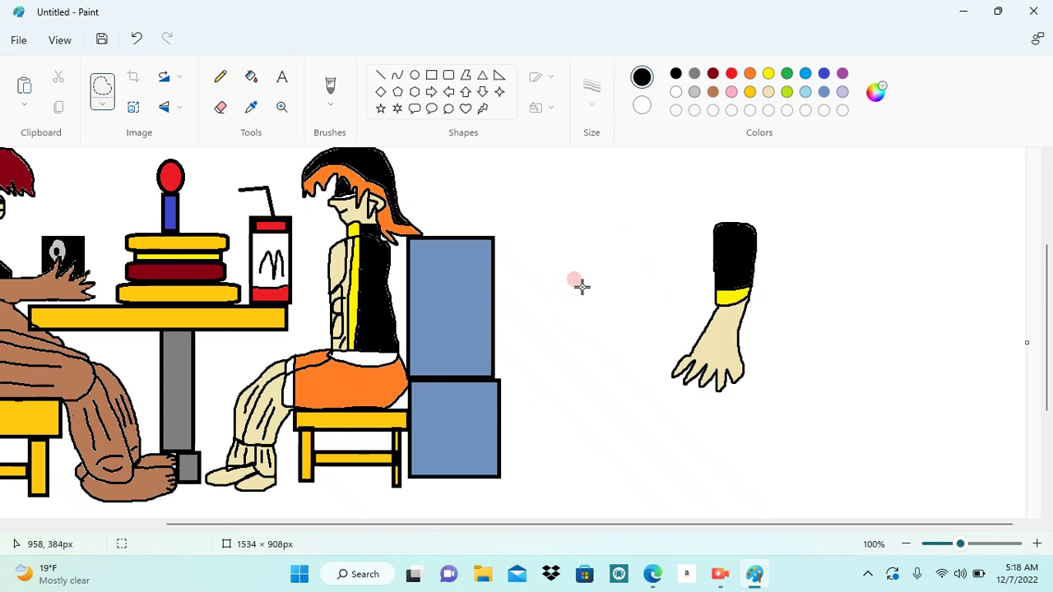
click(341, 89)
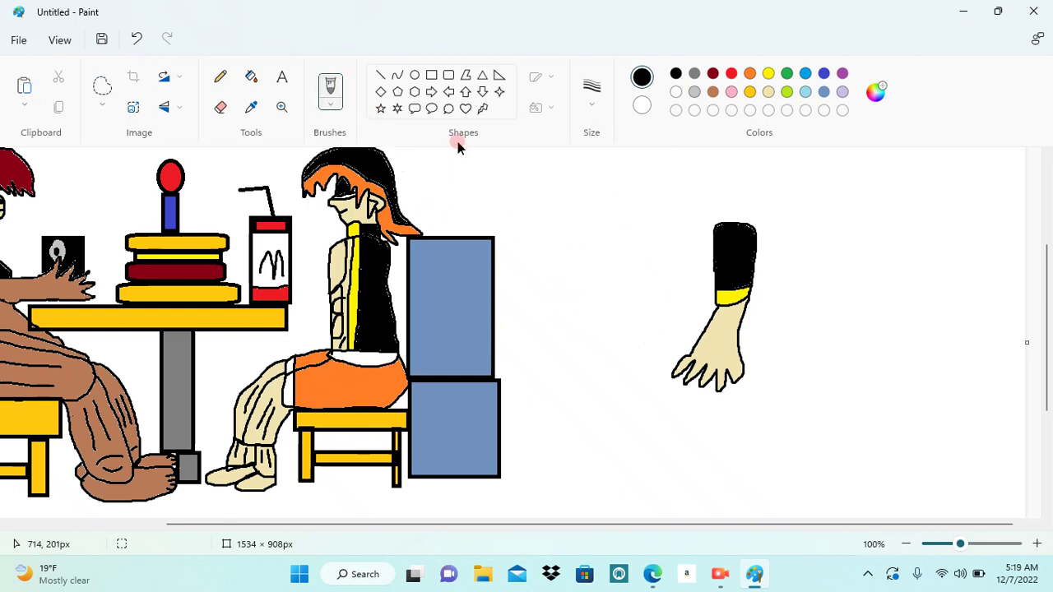
click(414, 75)
drag(575, 243, 650, 320)
click(609, 338)
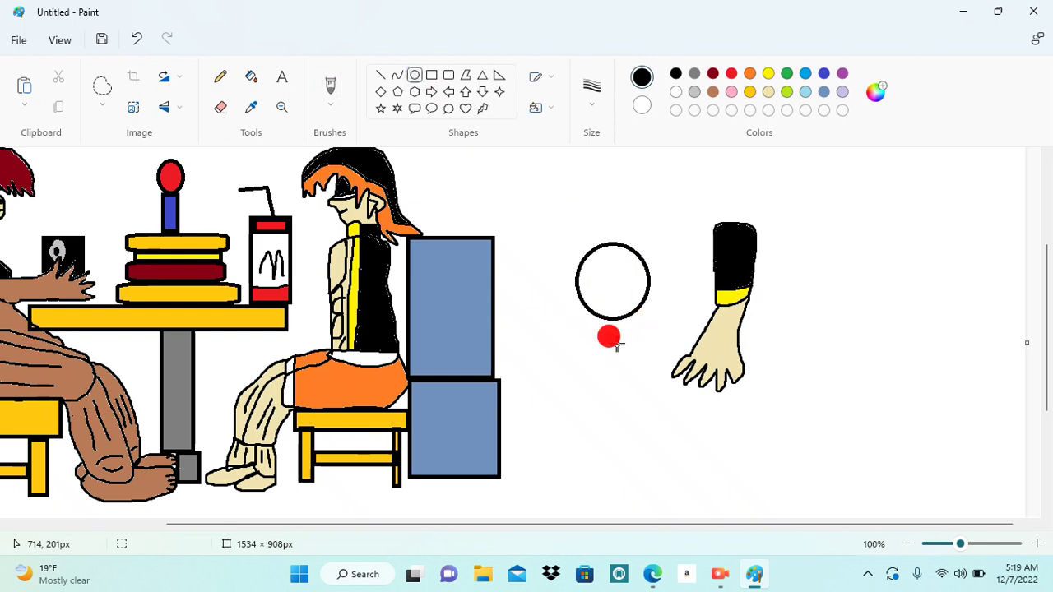
click(532, 286)
click(536, 220)
Draw a black-outlined heart about 71 × 87 px directly under the circle and fill it with bright blue
click(466, 108)
drag(559, 351, 614, 350)
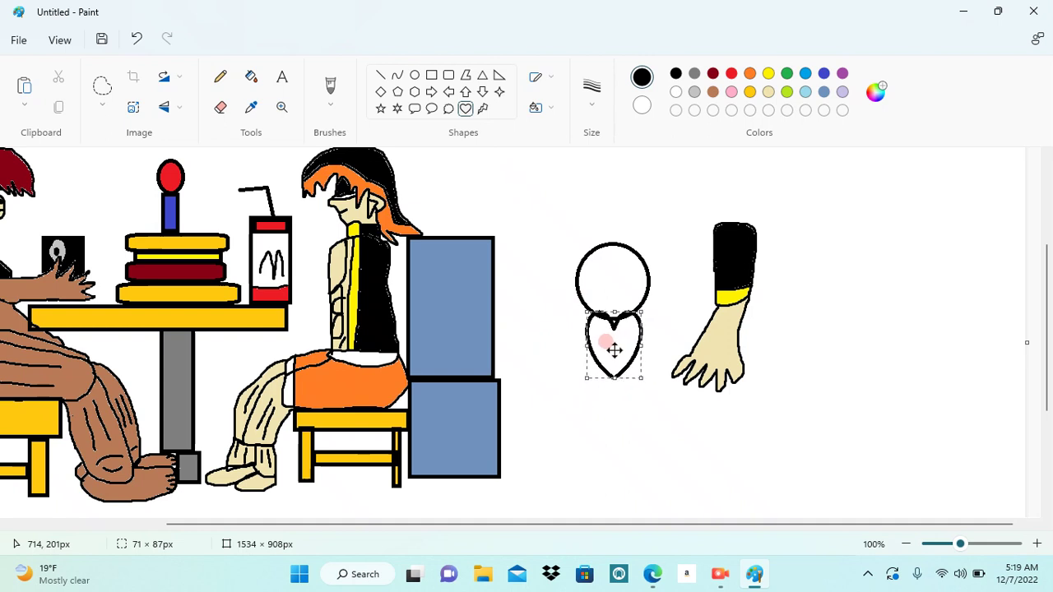
click(536, 362)
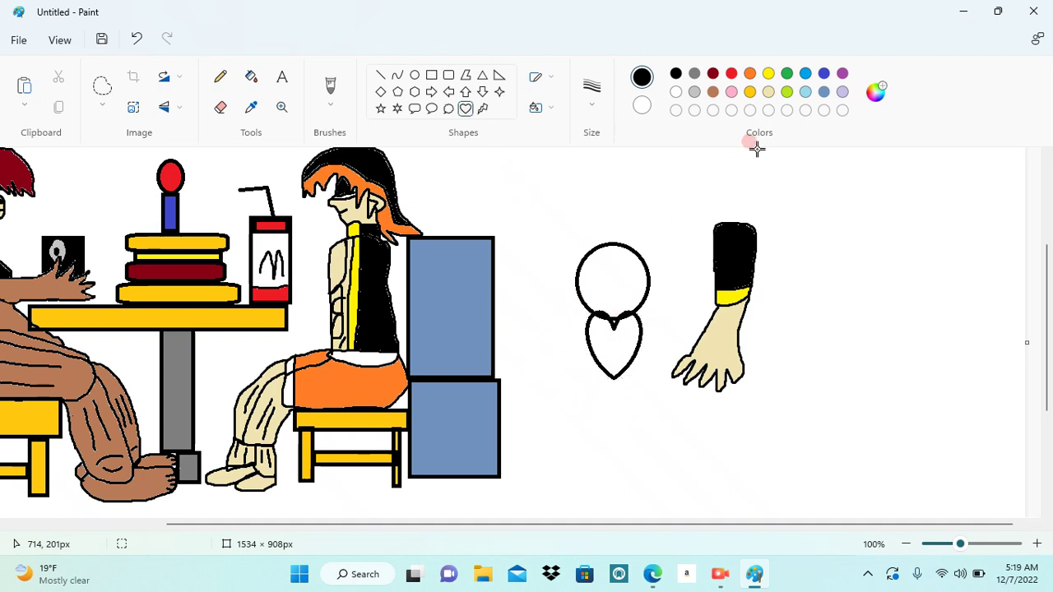
click(804, 74)
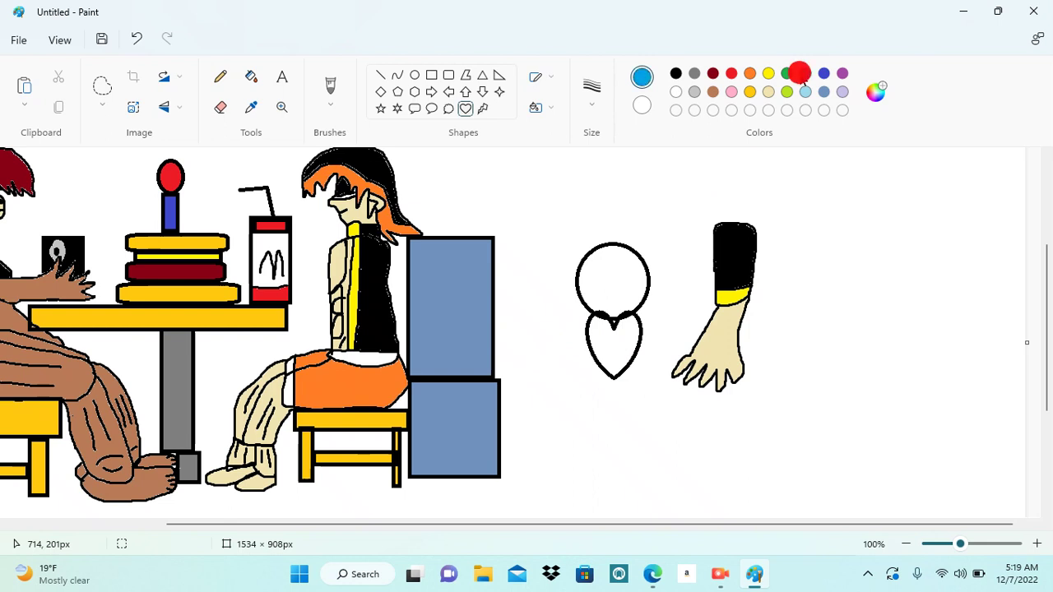
click(251, 76)
click(610, 340)
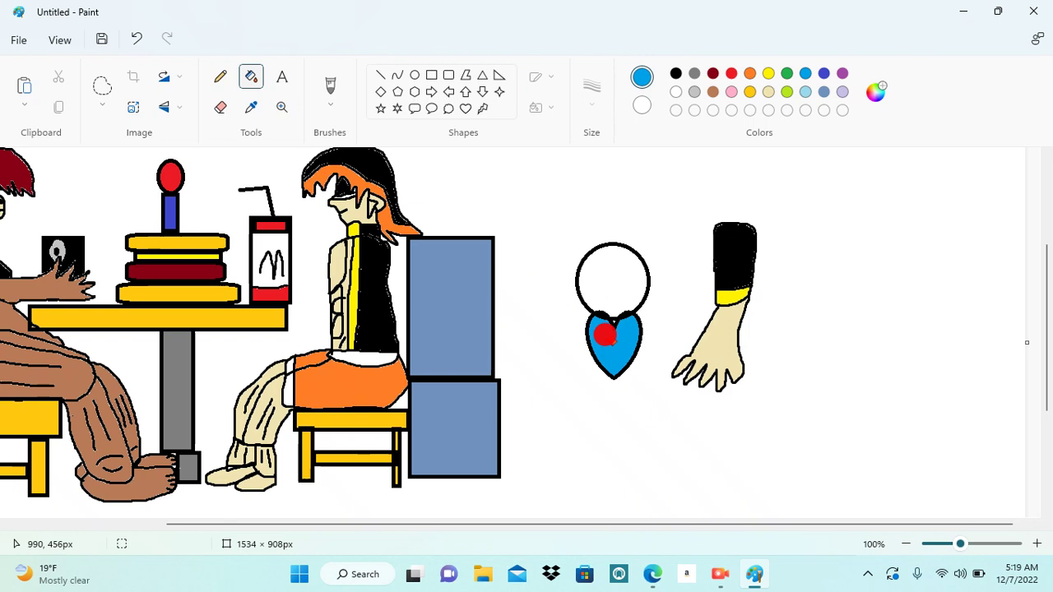
Draw a black-outlined oval about 65 × 76 px centered inside the circle above the blue heart, forming a ring
click(415, 75)
drag(578, 233, 664, 335)
drag(634, 283, 628, 279)
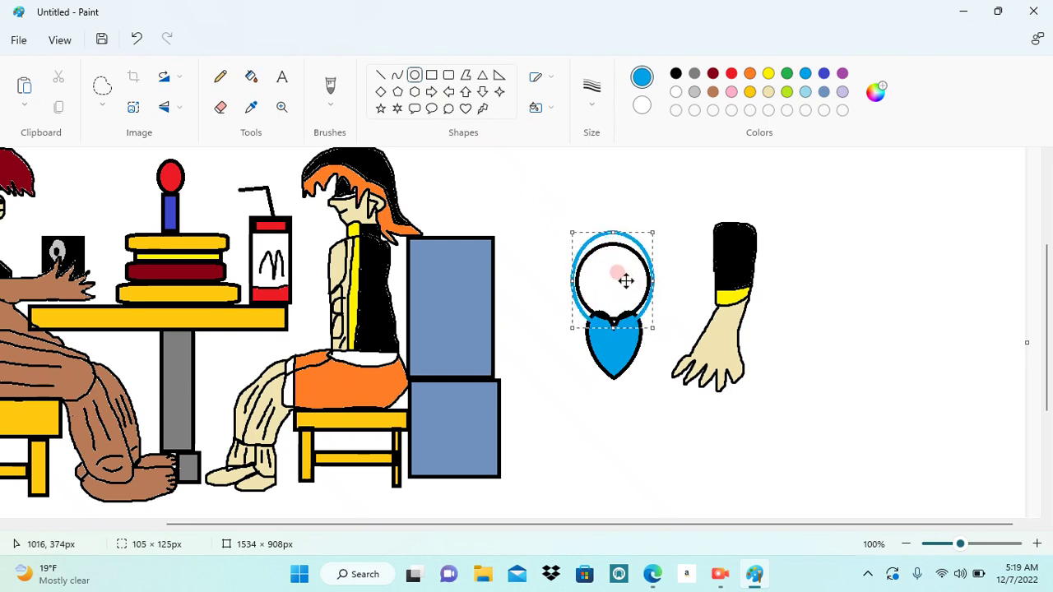
click(676, 72)
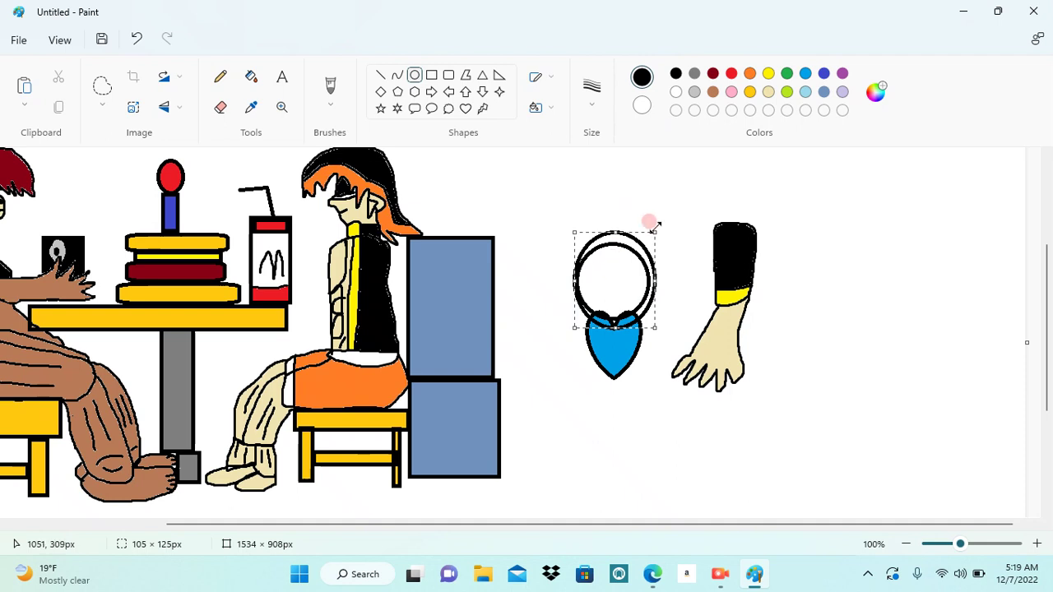
drag(652, 231, 619, 274)
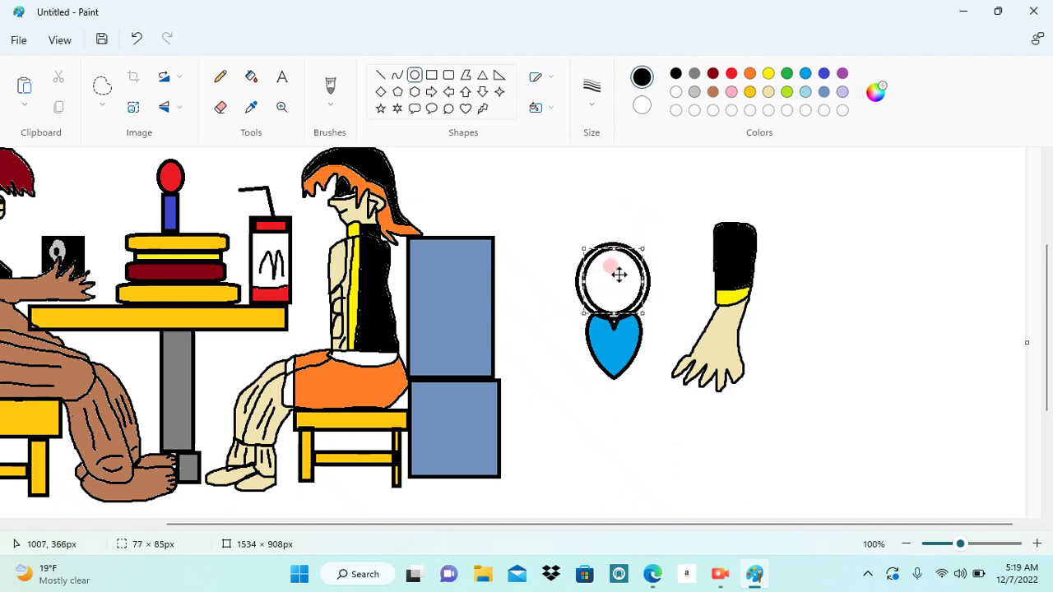
drag(638, 246, 633, 252)
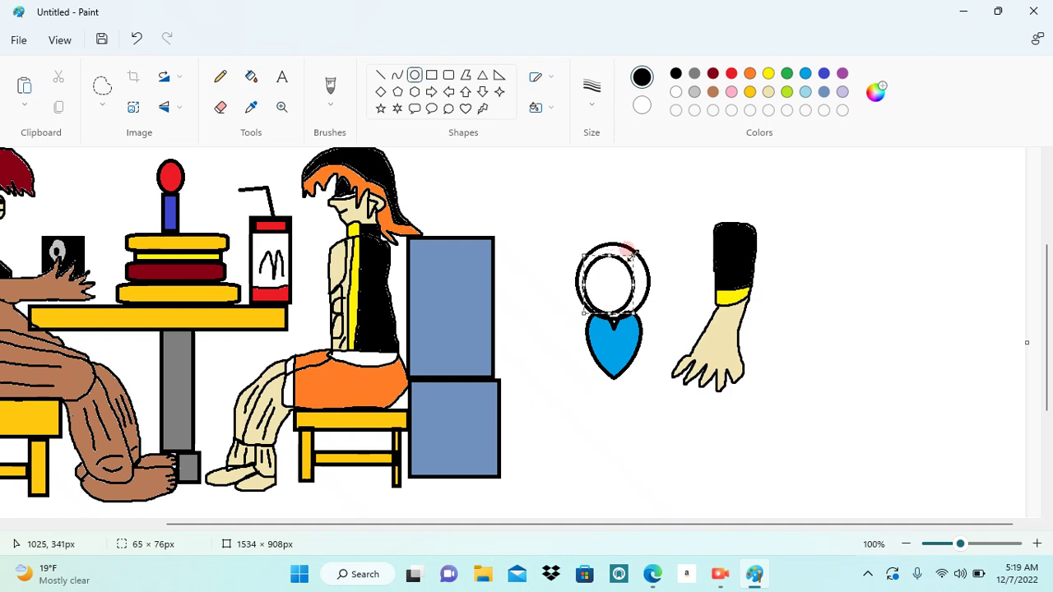
click(640, 210)
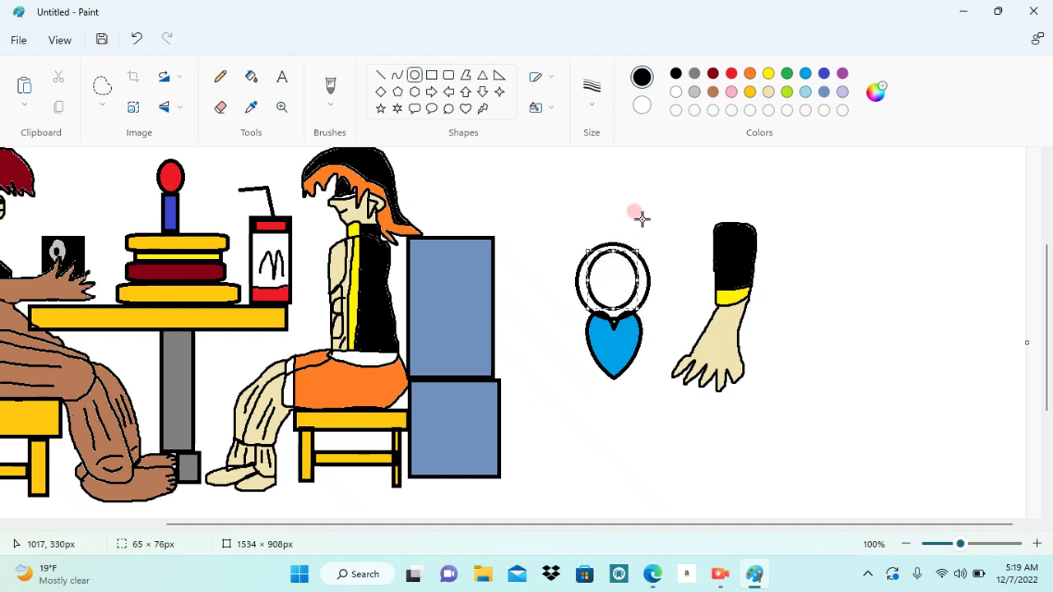
Fill the band between the two circles above the heart with yellow
click(768, 74)
click(250, 77)
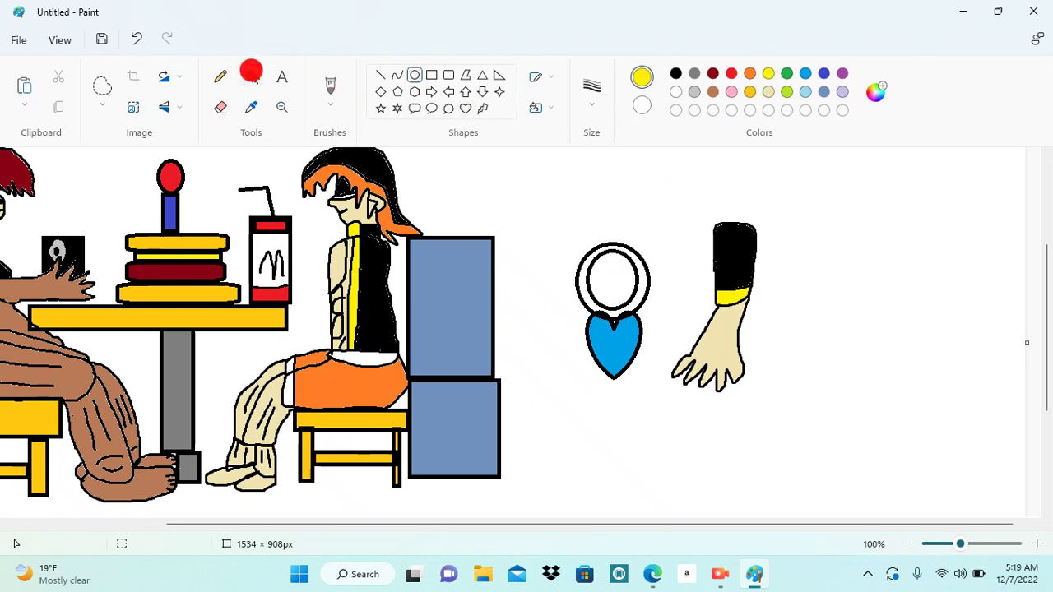
click(646, 272)
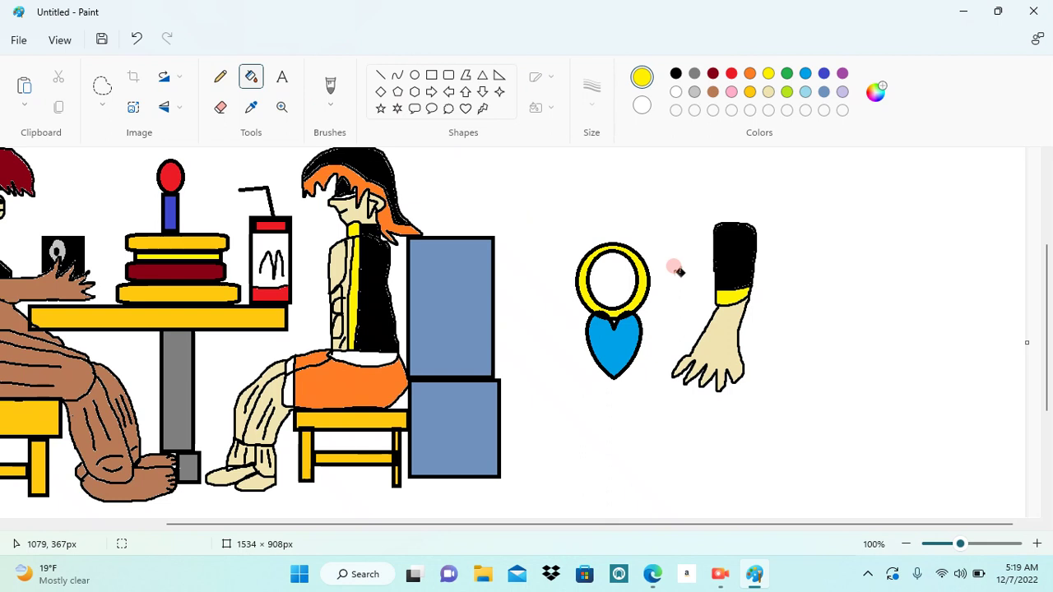
Select the separate arm with a free-form selection, shrink it slightly, and move it so the hand overlaps the yellow ring
click(100, 85)
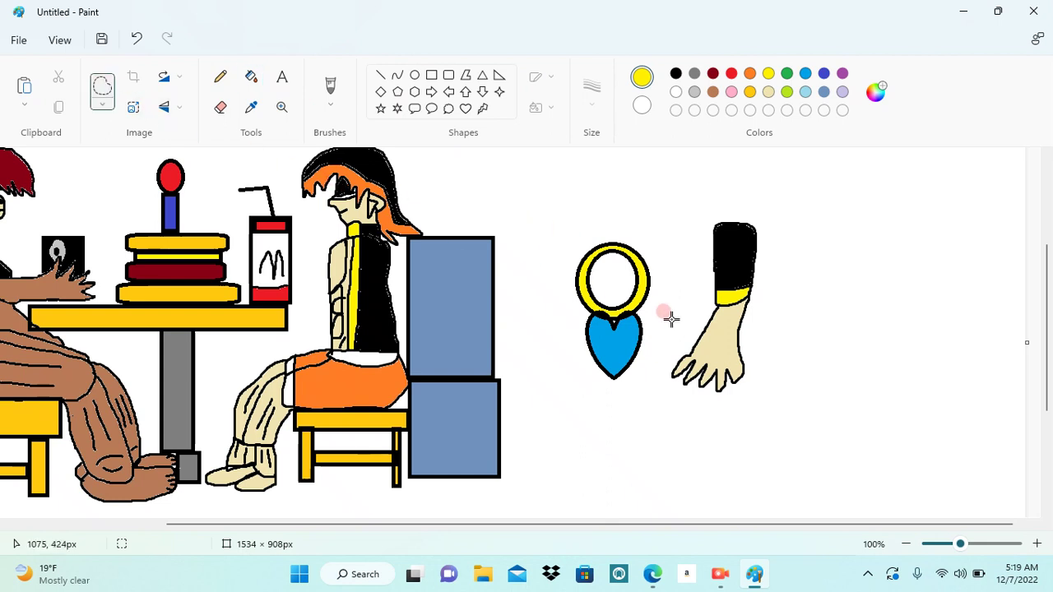
mouse_move(703, 220)
mouse_down()
mouse_move(645, 406)
mouse_move(721, 433)
mouse_move(770, 423)
mouse_move(818, 255)
mouse_move(787, 188)
mouse_move(739, 189)
mouse_move(709, 216)
mouse_move(728, 257)
mouse_move(675, 244)
mouse_up()
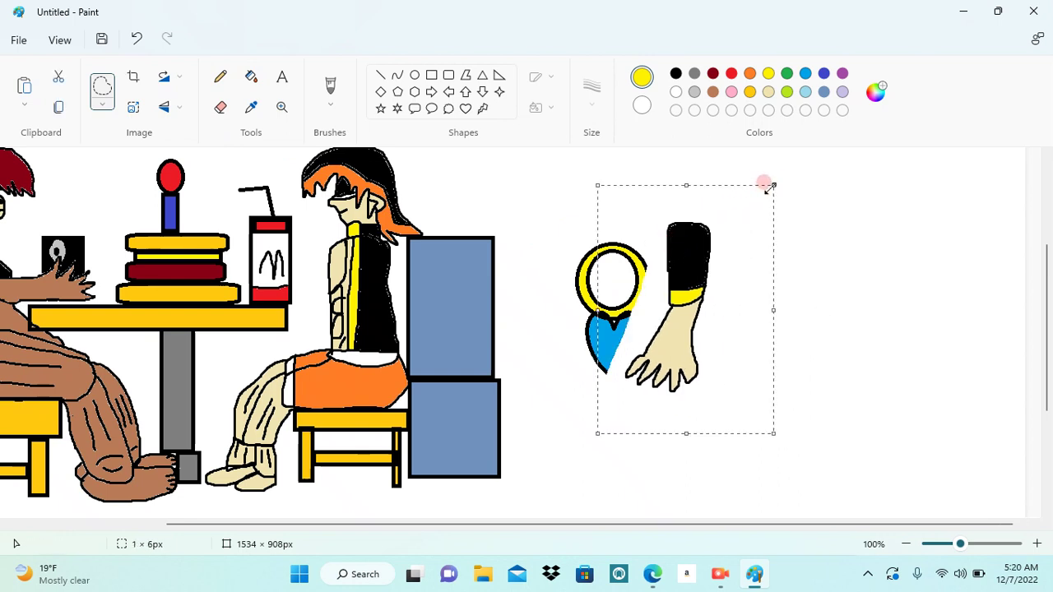
drag(765, 186, 740, 206)
drag(683, 284, 672, 205)
click(780, 271)
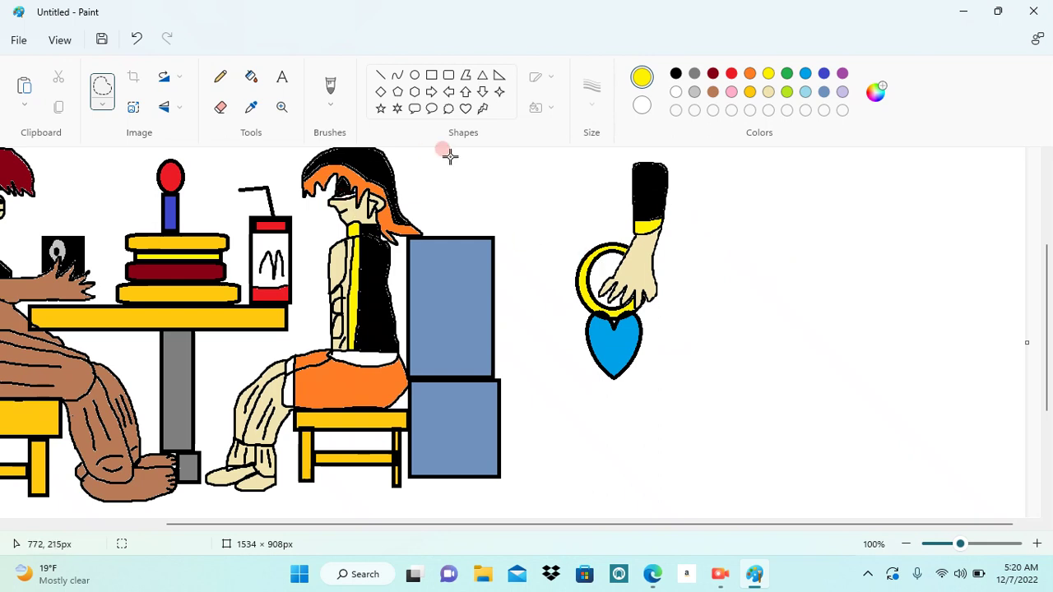
Select the arm, ring and heart together with a free-form selection and place them over the second figure's torso and lap
mouse_move(620, 154)
mouse_down()
mouse_move(557, 190)
mouse_move(545, 343)
mouse_move(638, 391)
mouse_move(726, 226)
mouse_move(698, 162)
mouse_move(634, 148)
mouse_move(476, 225)
mouse_up()
drag(587, 203, 543, 237)
drag(515, 278, 404, 259)
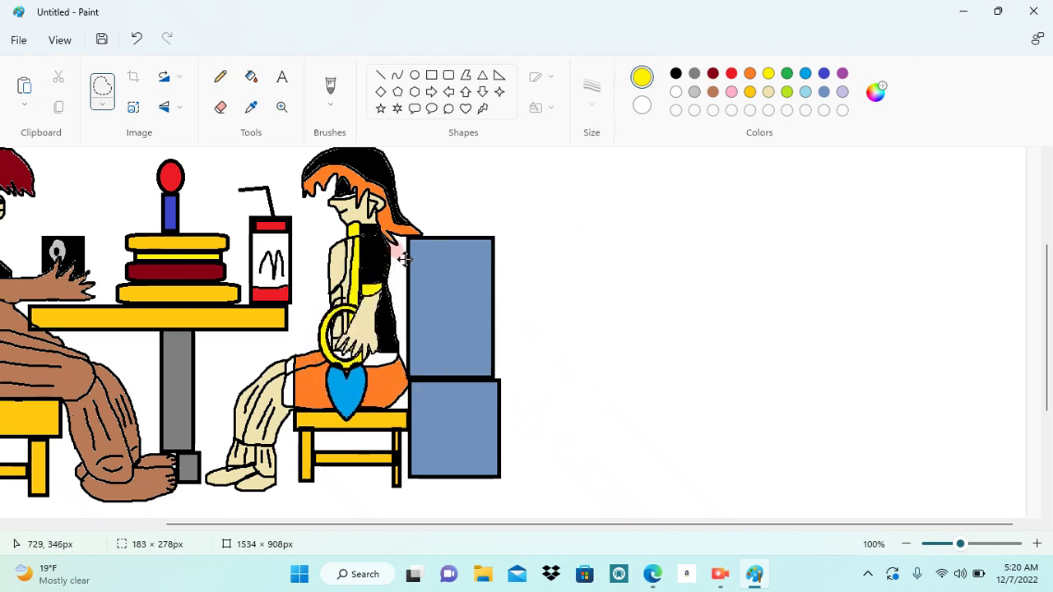
click(630, 380)
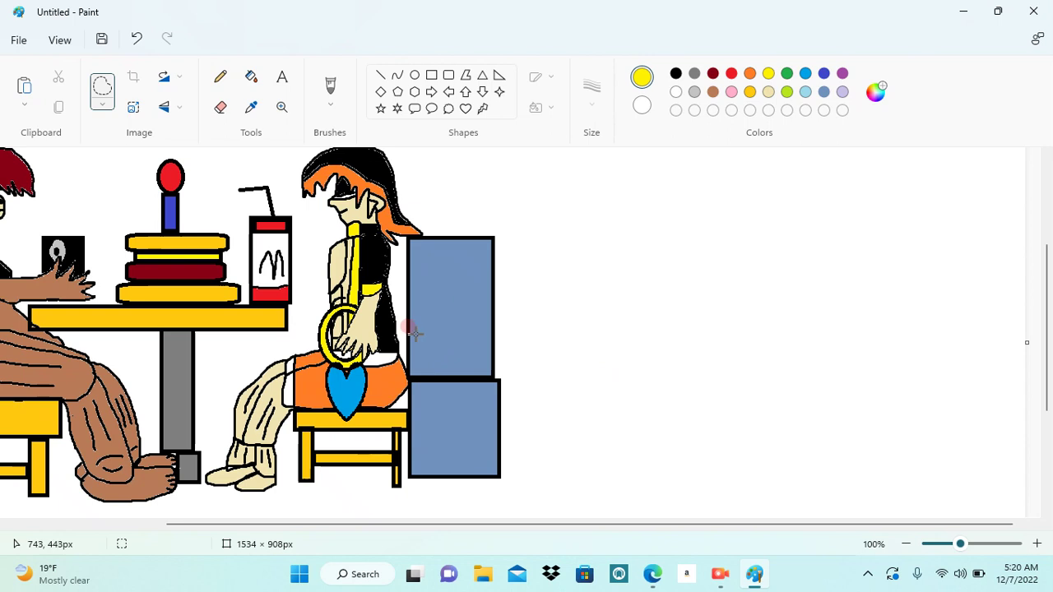
Brush a black-outlined thumbs-up hand between the drink and the second figure's torso, and outline a sleeve at the front shoulder
click(350, 248)
click(328, 220)
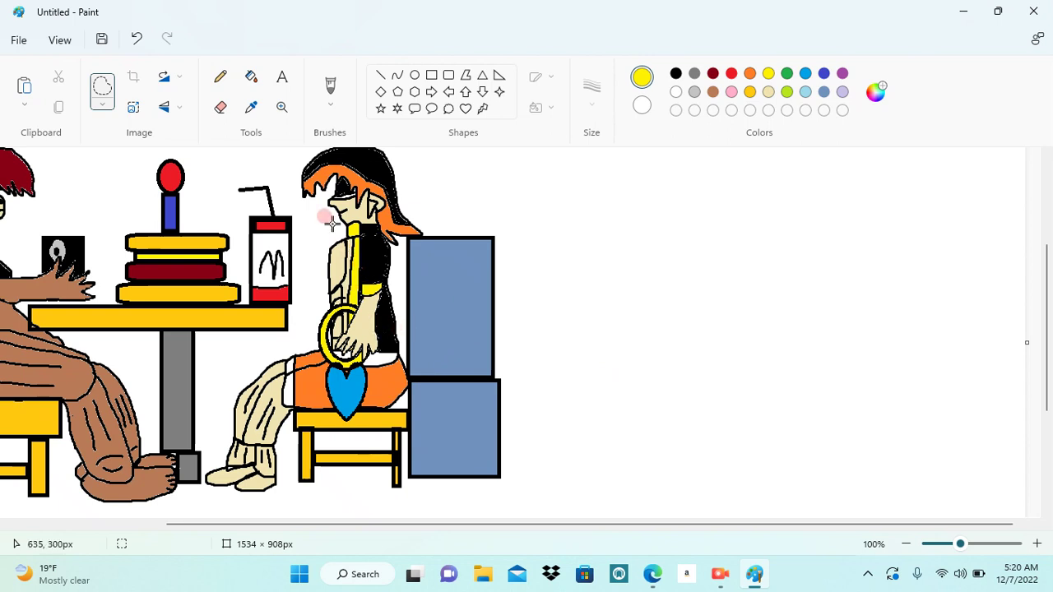
click(330, 88)
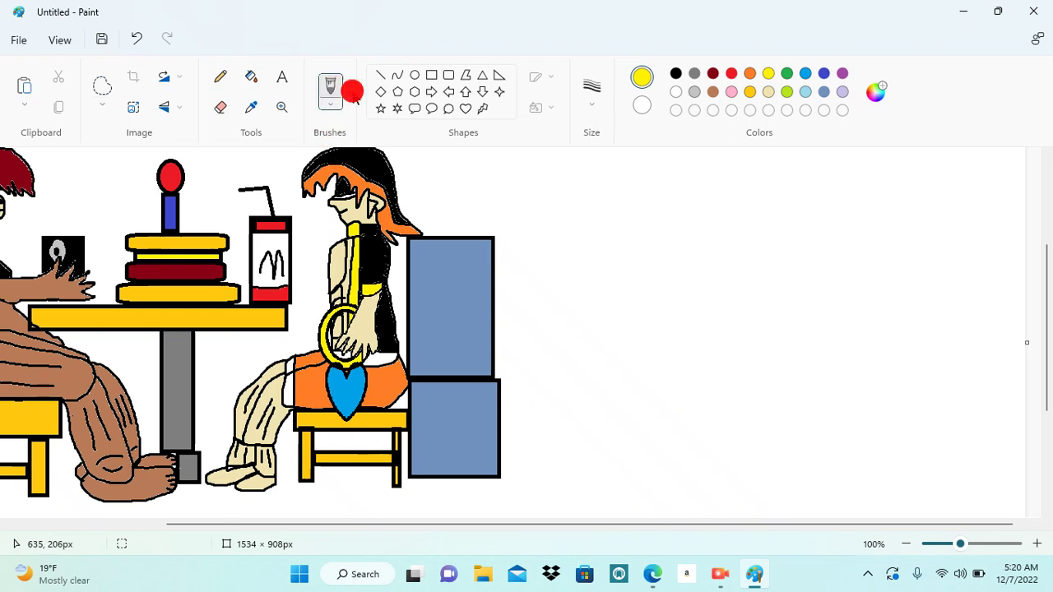
click(676, 74)
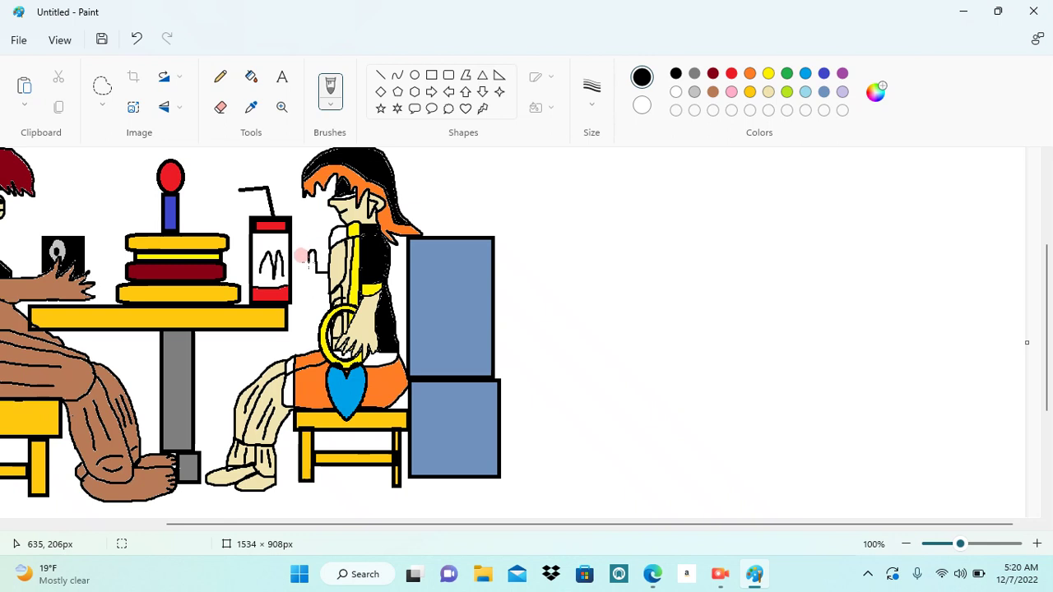
drag(310, 279, 299, 281)
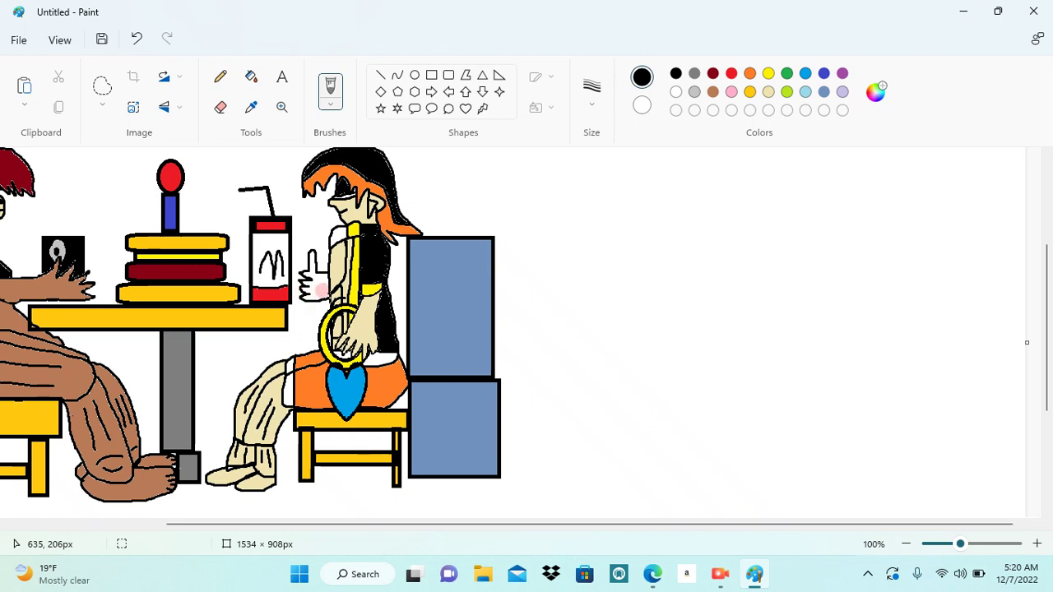
Fill the thumbs-up hand with beige and the second figure's front shoulder sleeve with black
click(768, 92)
click(252, 77)
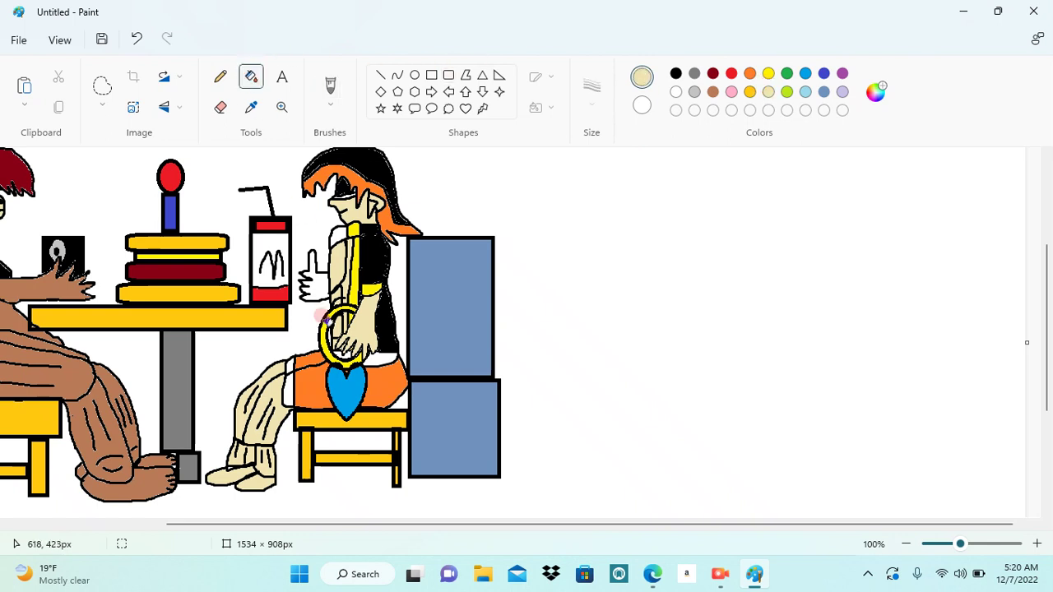
click(315, 279)
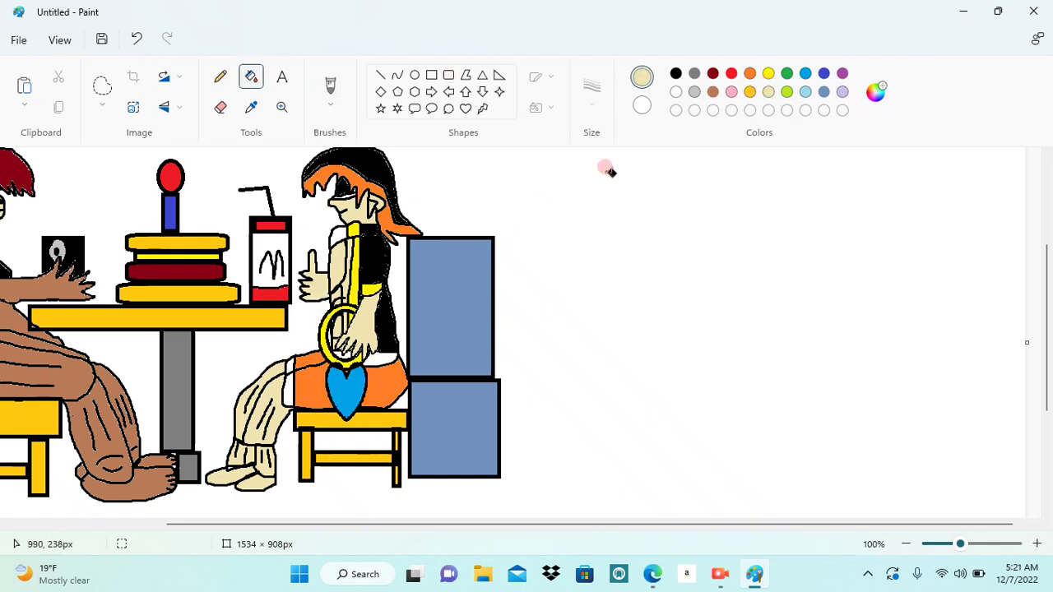
click(676, 74)
click(333, 226)
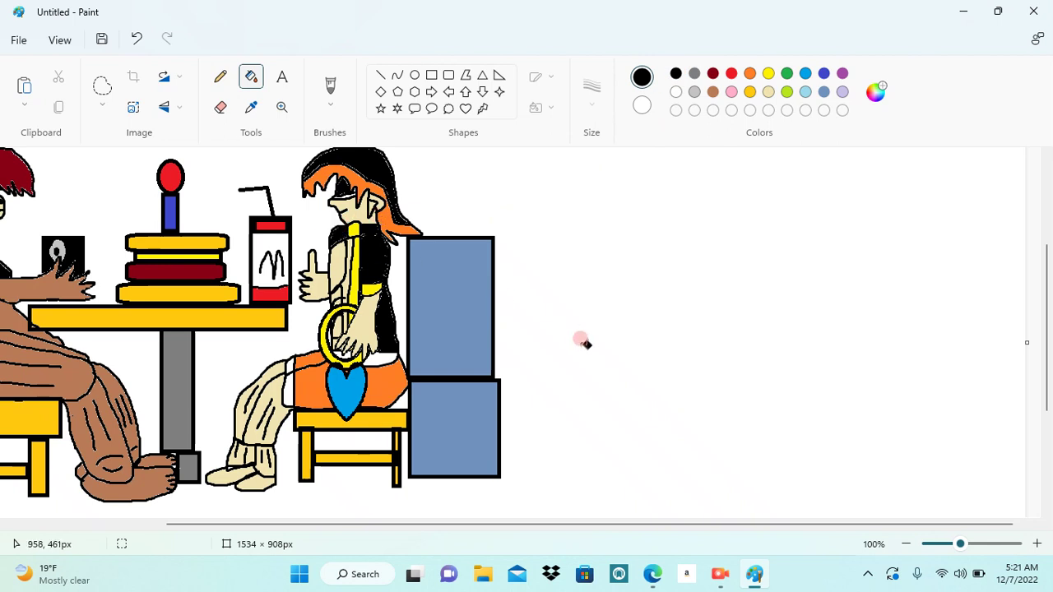
Draw a black-outlined rectangle framing the whole table scene with both seated figures
click(905, 543)
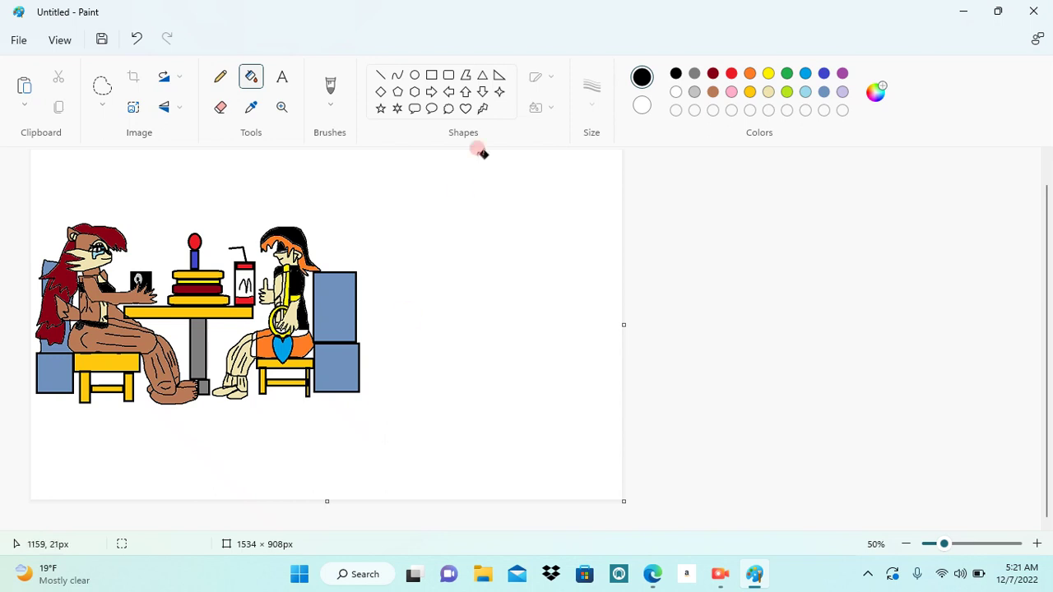
click(431, 75)
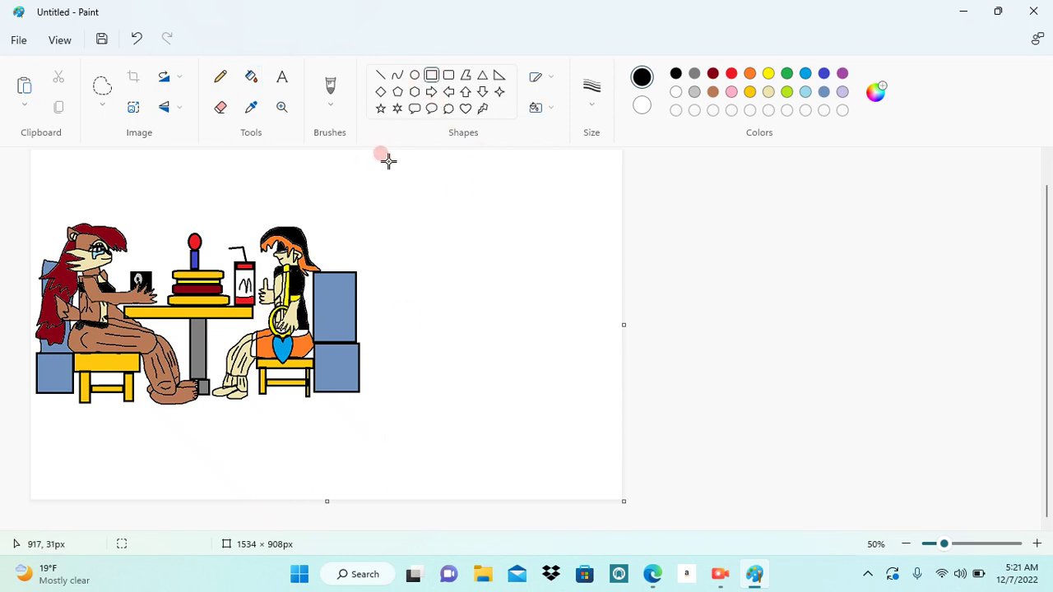
mouse_move(376, 154)
mouse_down()
mouse_move(327, 250)
mouse_move(273, 255)
mouse_move(272, 382)
mouse_move(179, 408)
mouse_move(21, 413)
mouse_move(28, 394)
mouse_move(33, 409)
mouse_up()
click(183, 419)
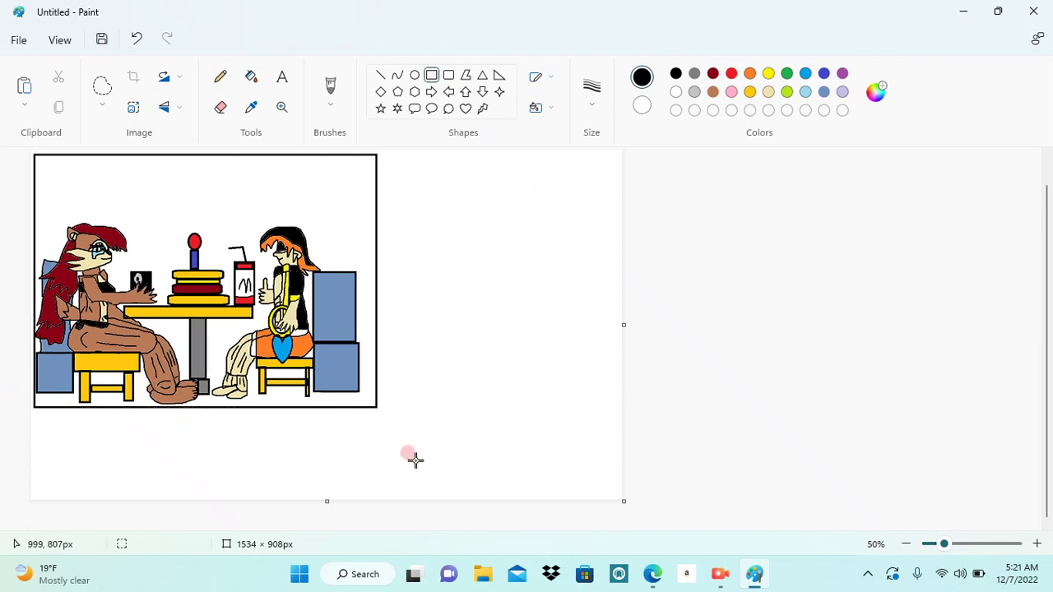
click(1037, 543)
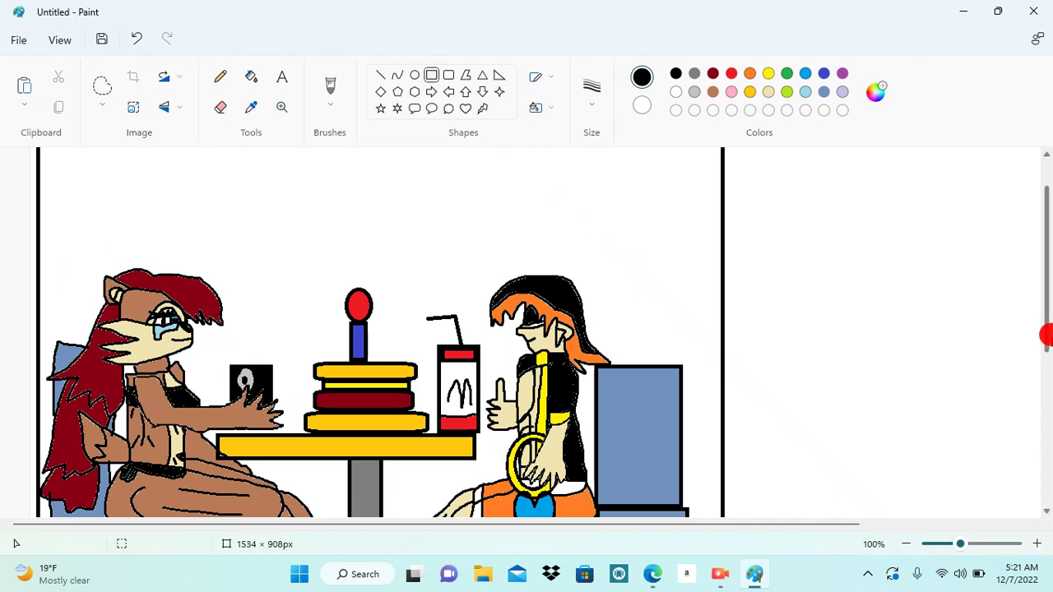
scroll(1048, 354, down, 1)
scroll(1048, 356, up, 1)
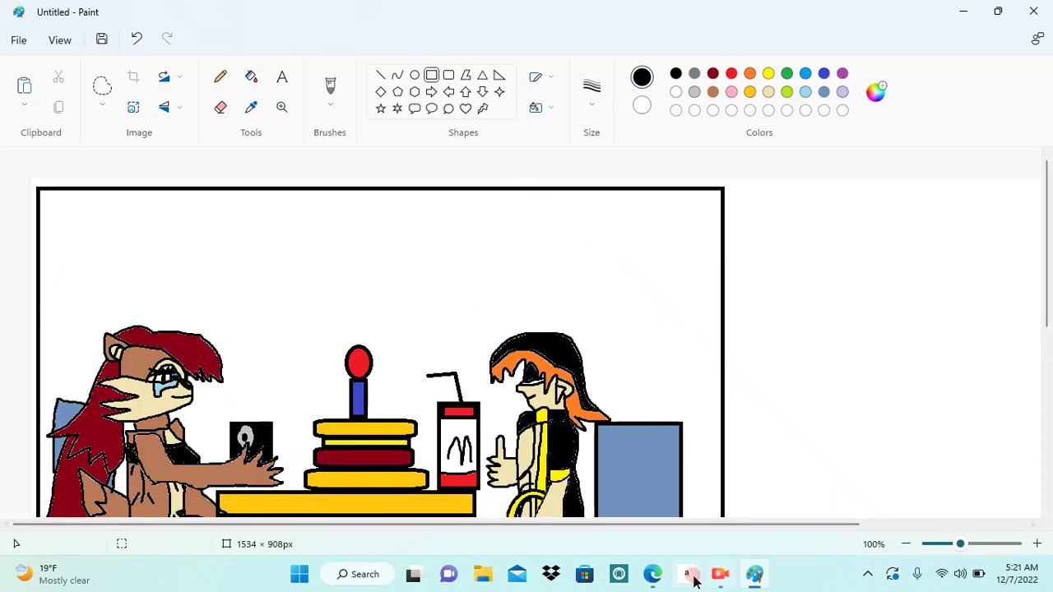
Switch to Microsoft Edge and play the YouTube video "2Pac - Baby Please Don't Cry (Remix By M.K.R)", muting and skipping its ads
click(655, 576)
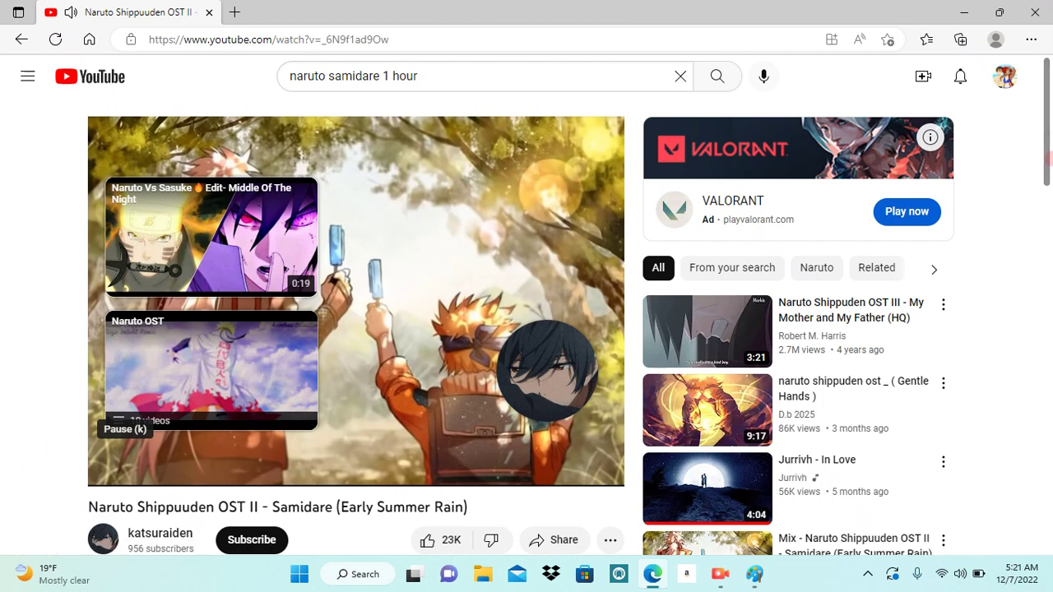
drag(1050, 144, 1049, 305)
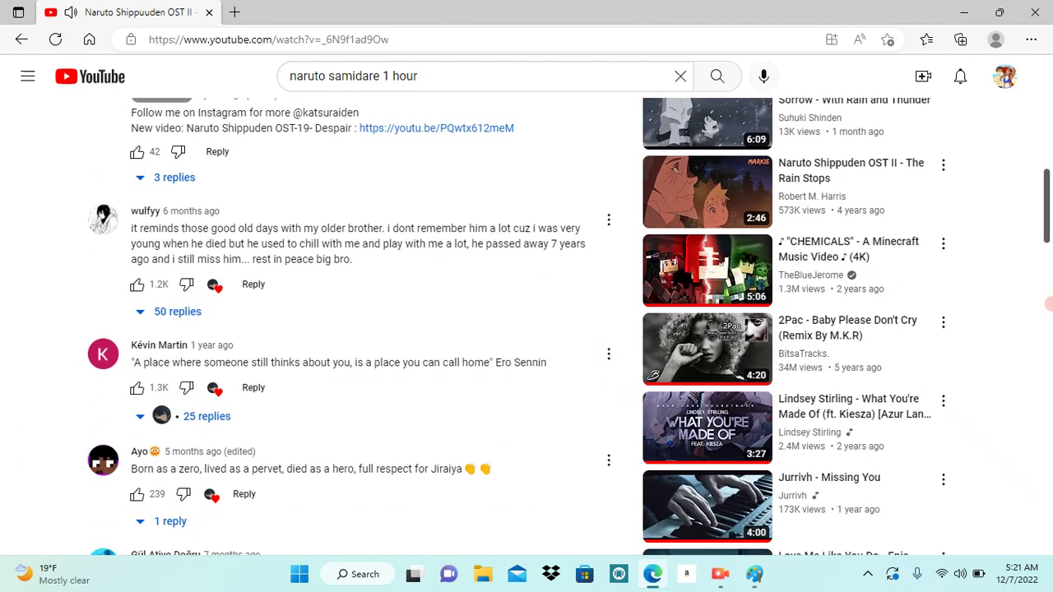
click(685, 382)
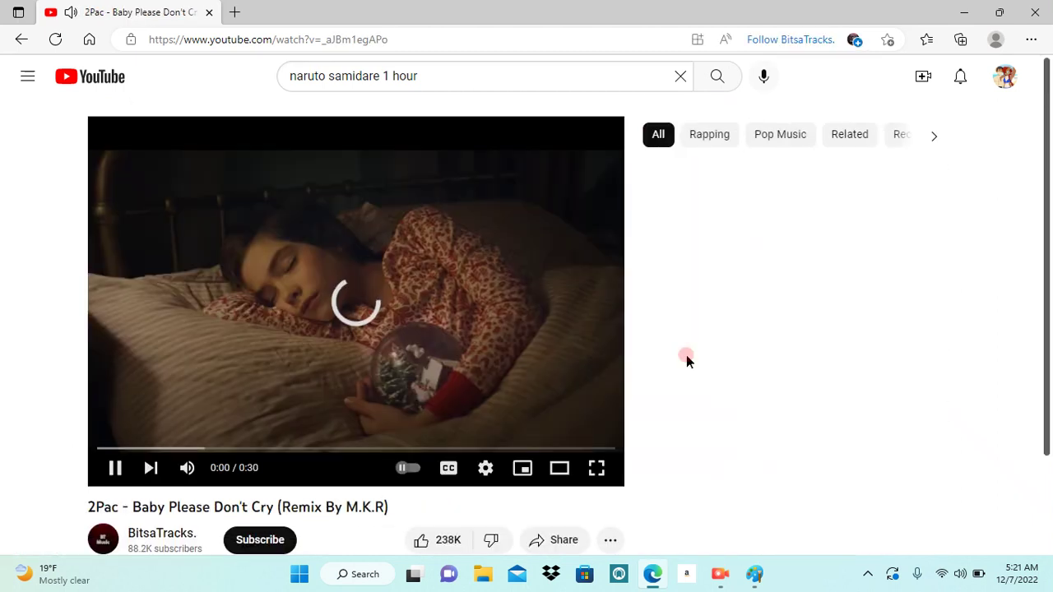
click(187, 468)
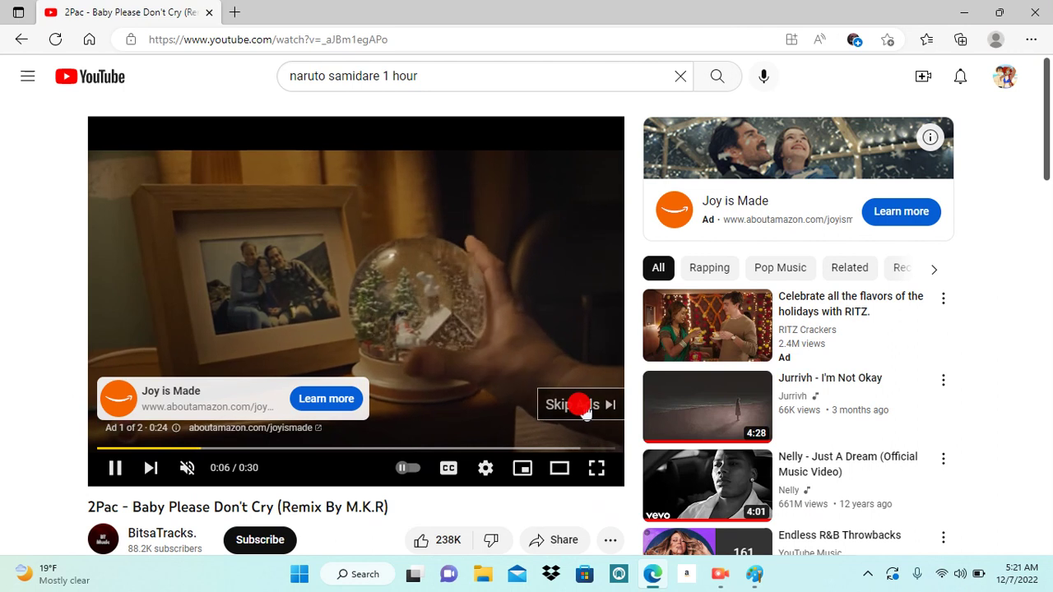
click(579, 404)
click(121, 468)
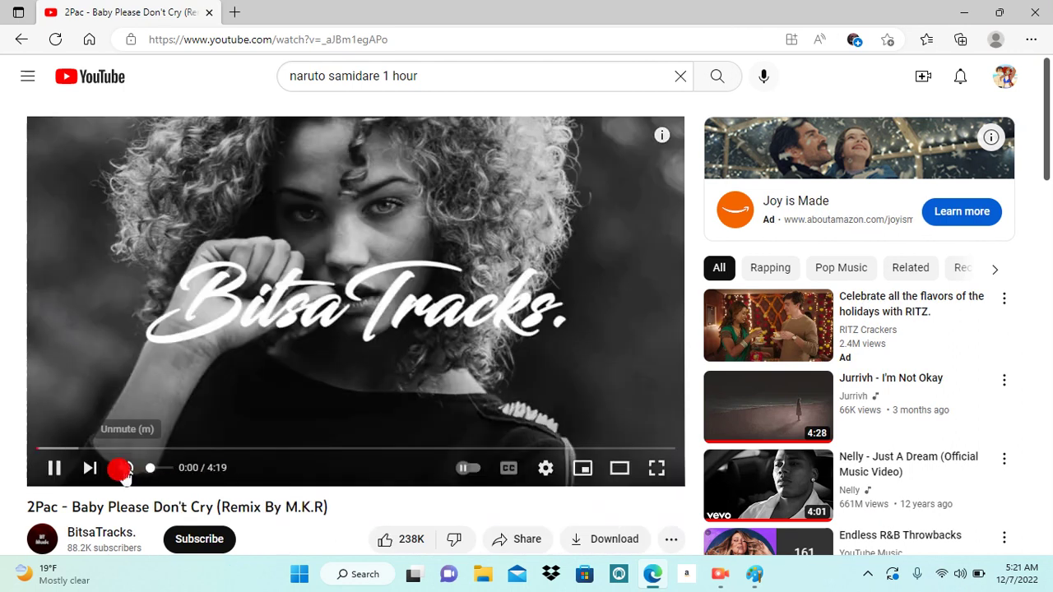
Switch back to Paint and fill the background inside the frame with light pink, including the enclosed gaps around both stools
click(755, 573)
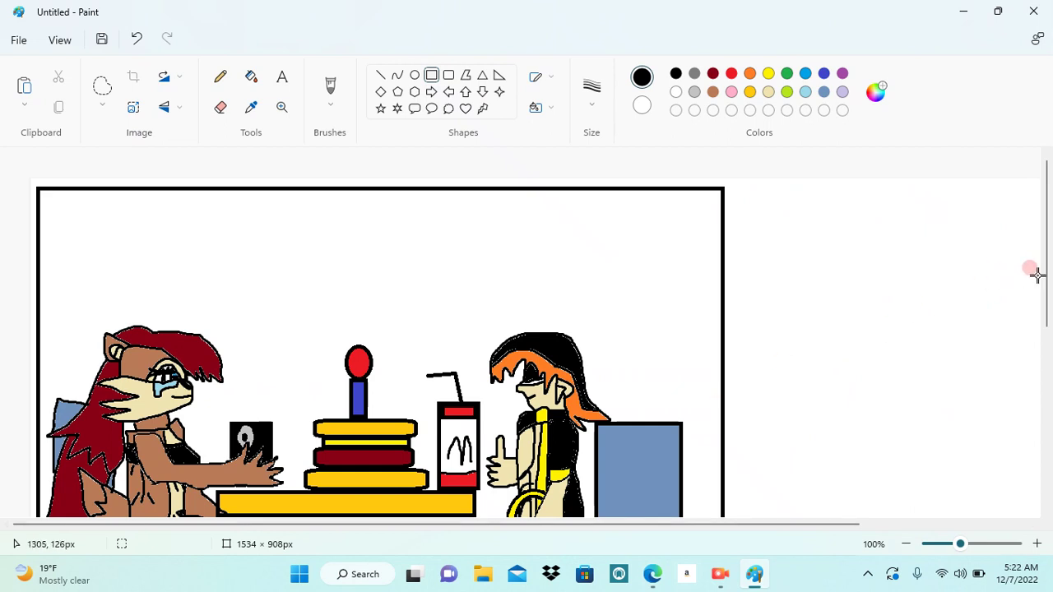
drag(1049, 266, 1049, 294)
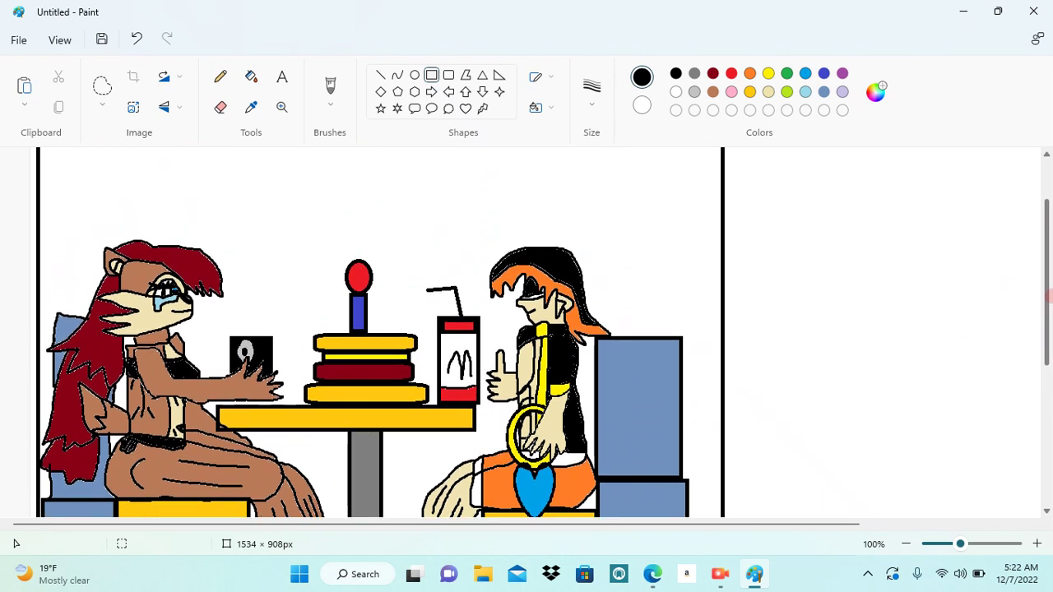
click(806, 92)
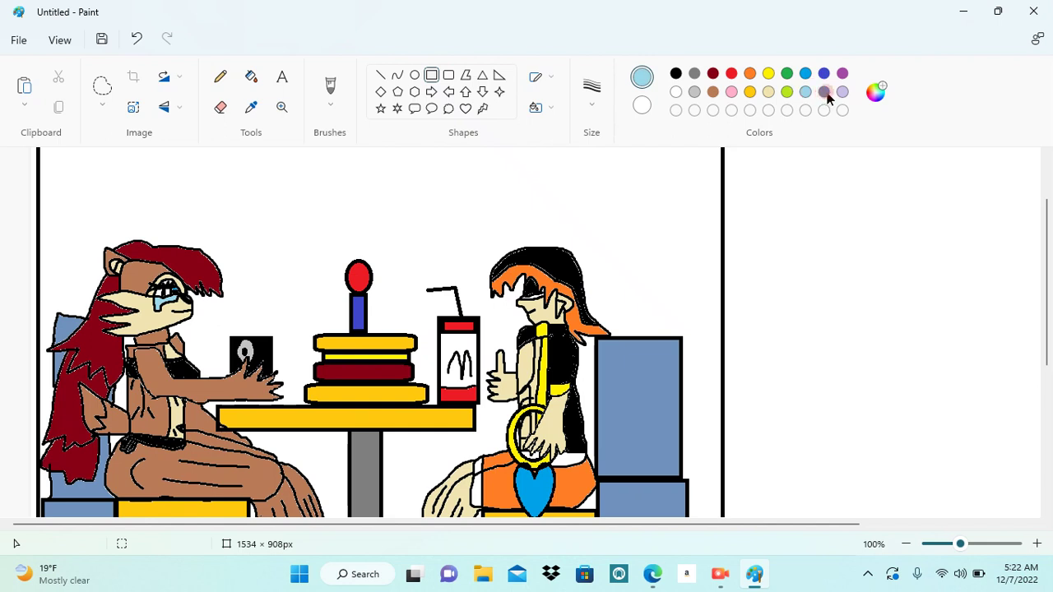
click(825, 74)
click(734, 91)
click(253, 77)
click(280, 182)
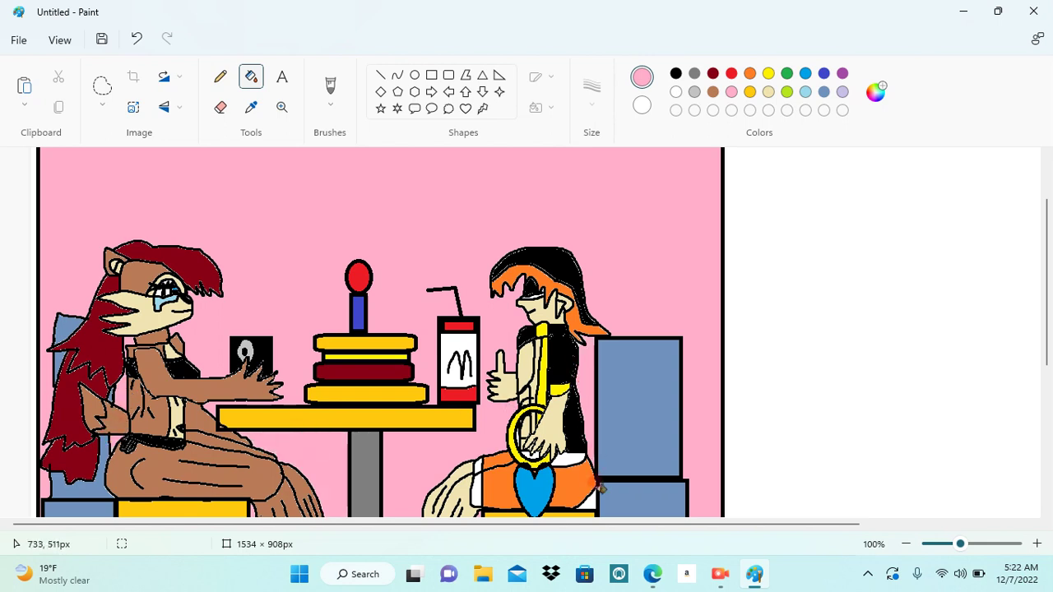
click(906, 544)
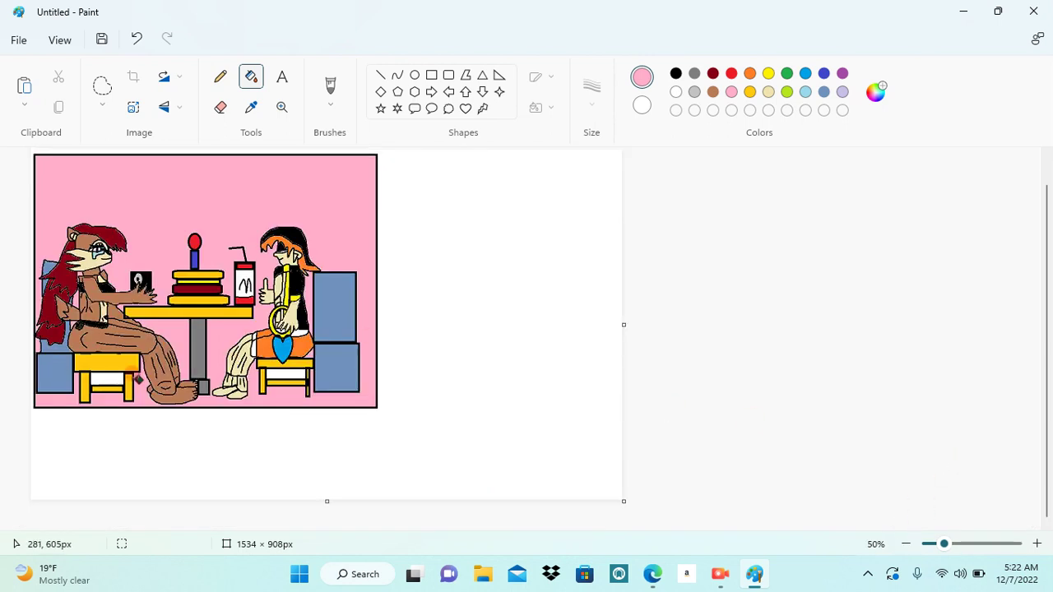
click(280, 363)
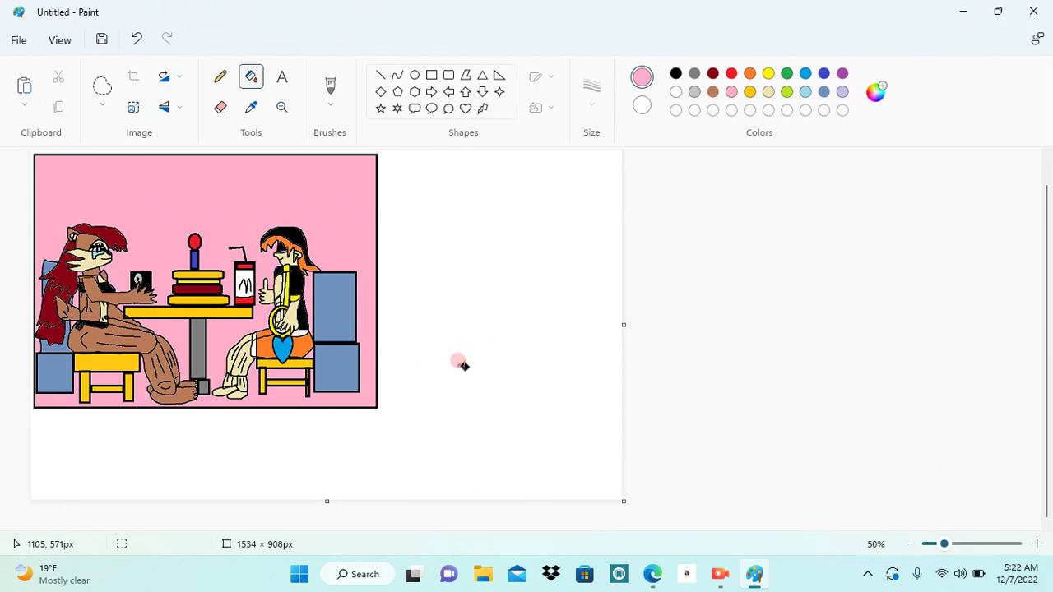
Reduce the canvas to about 848 × 674 px and place a wide text box with black text in the pink area above the cake
drag(621, 500, 358, 409)
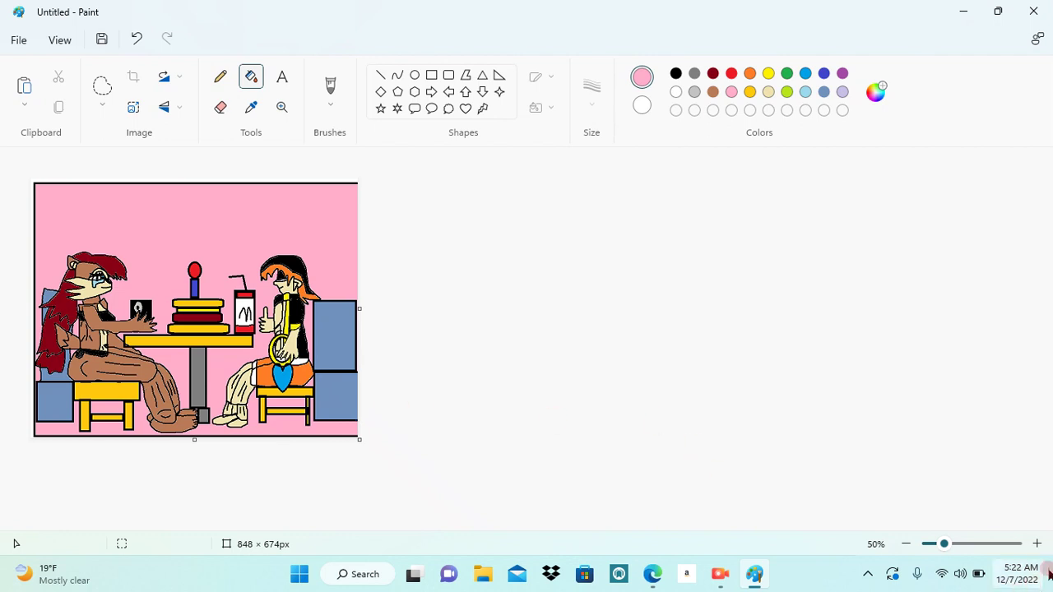
click(1038, 543)
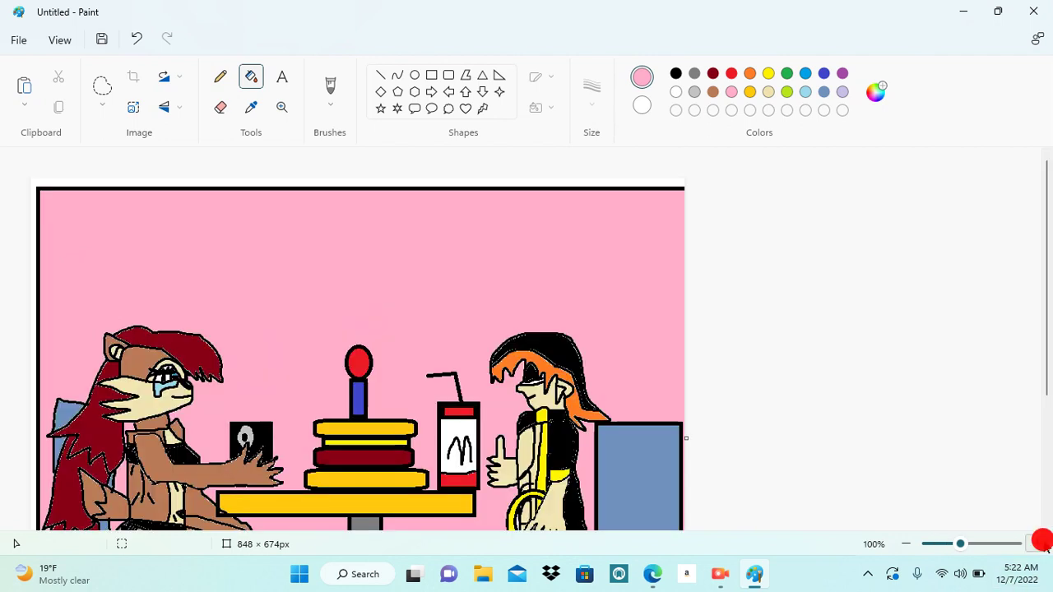
click(1039, 543)
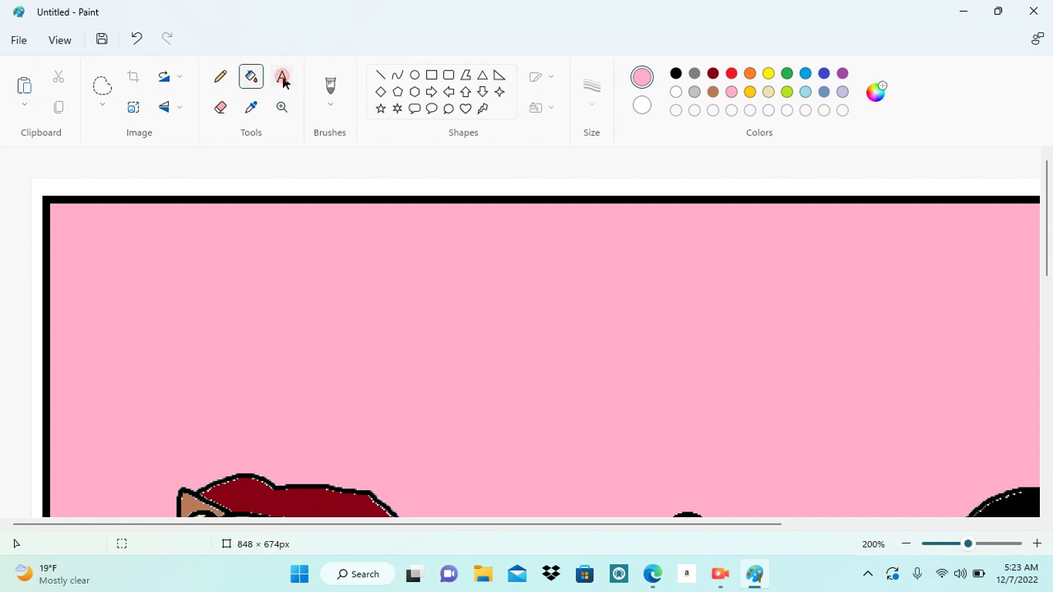
click(677, 73)
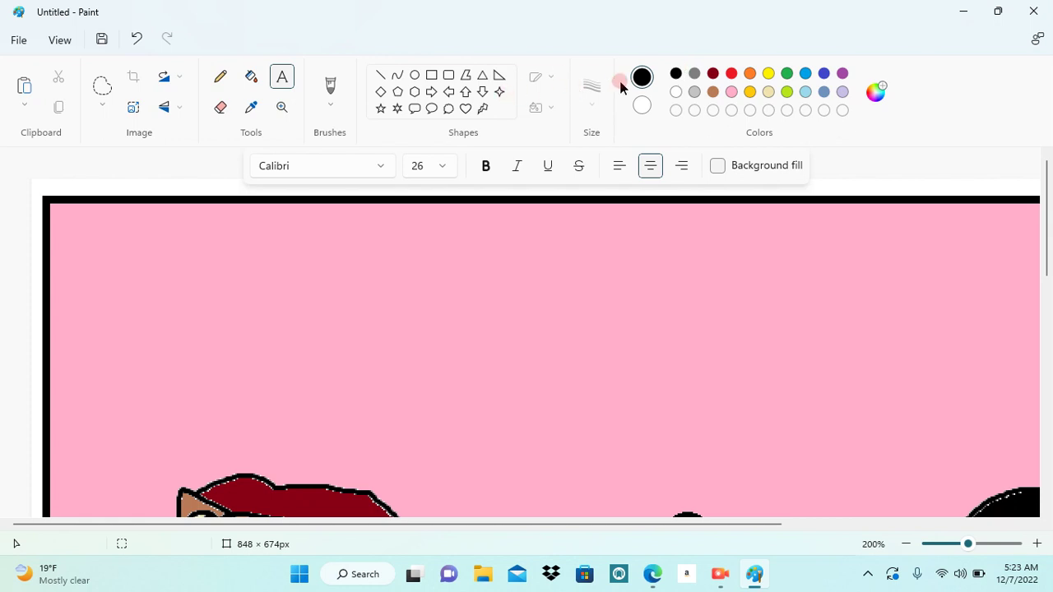
click(428, 303)
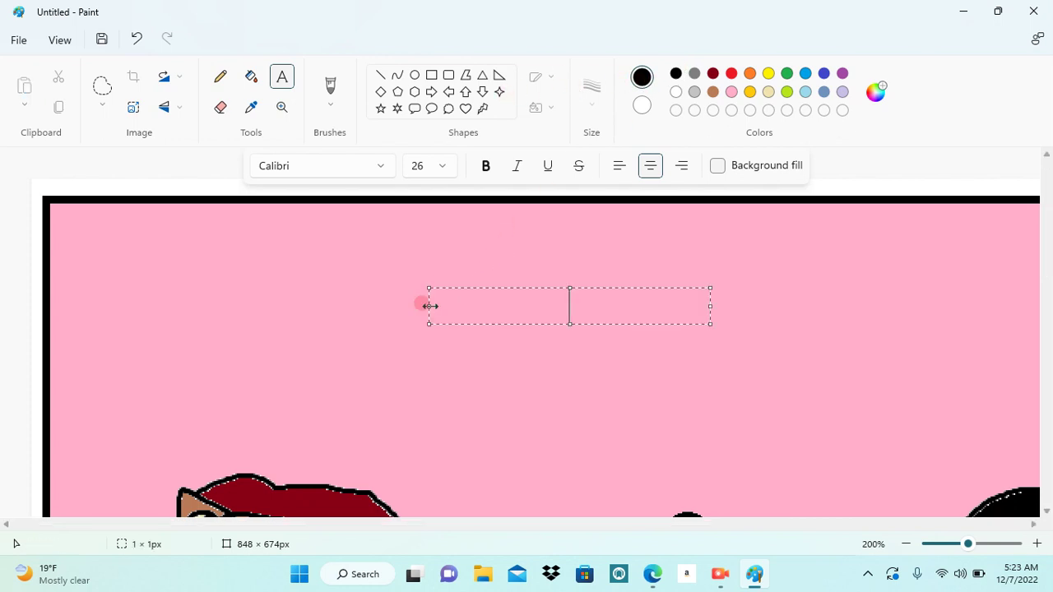
drag(710, 323, 986, 415)
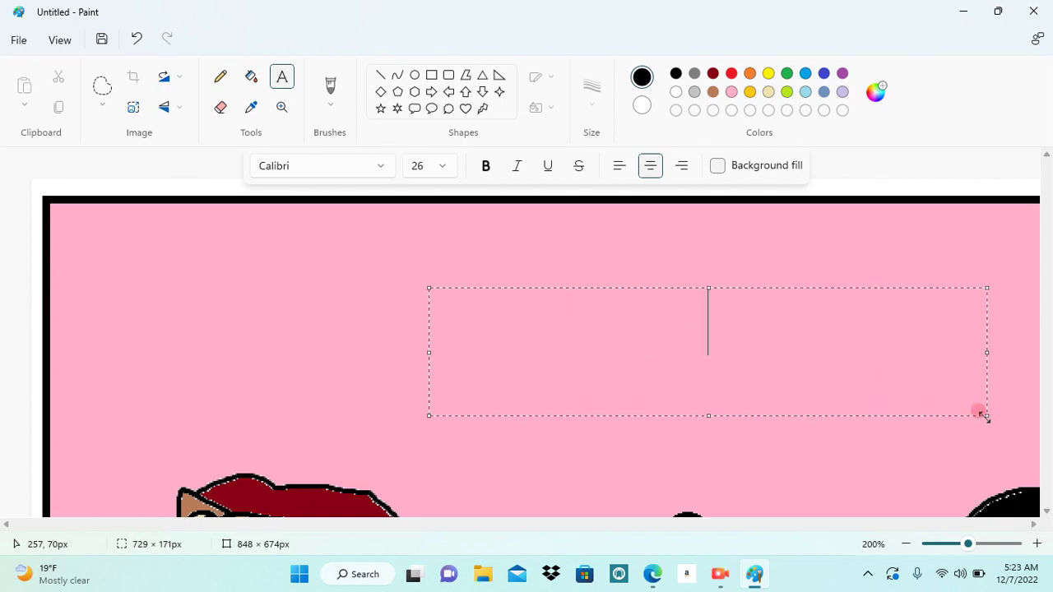
Write "happy brithday sally acorn merry christmas" in the text box in centered Calibri 26
text(ha)
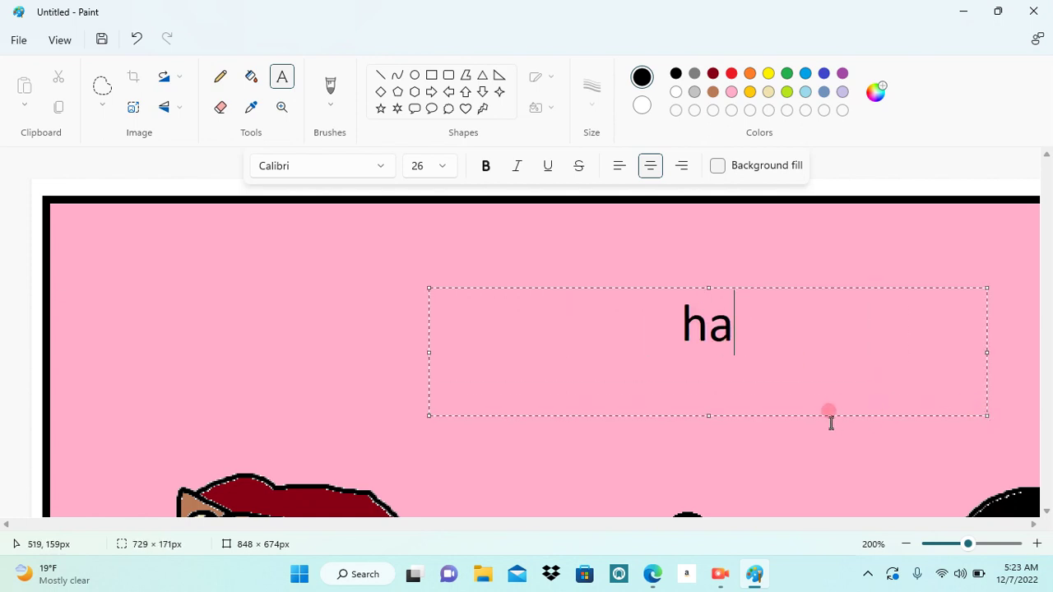
text(ppy bri)
key(ctrl+z)
text(happy brithday sally)
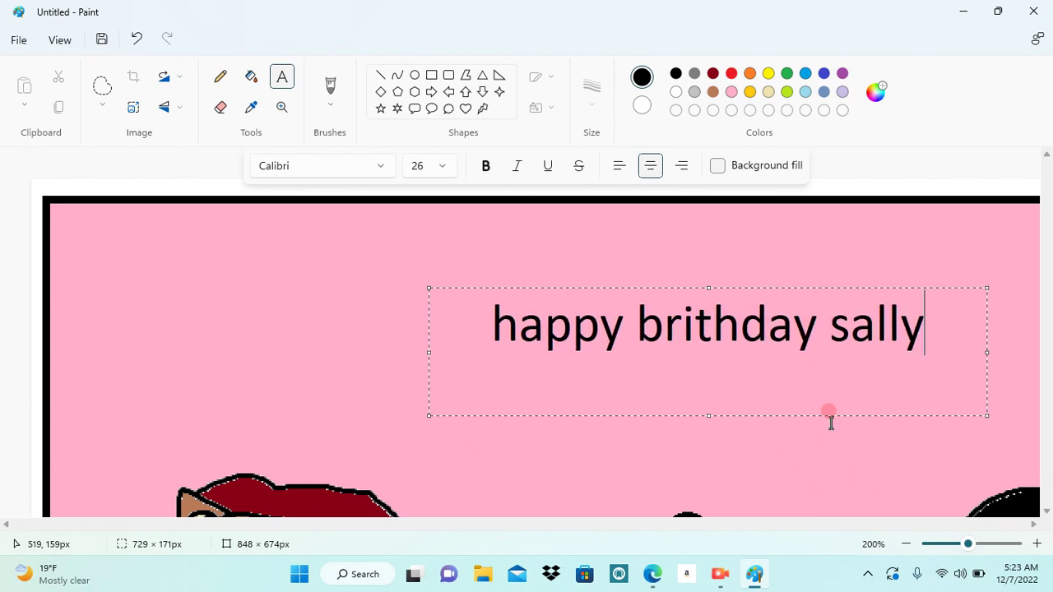
text( acorn )
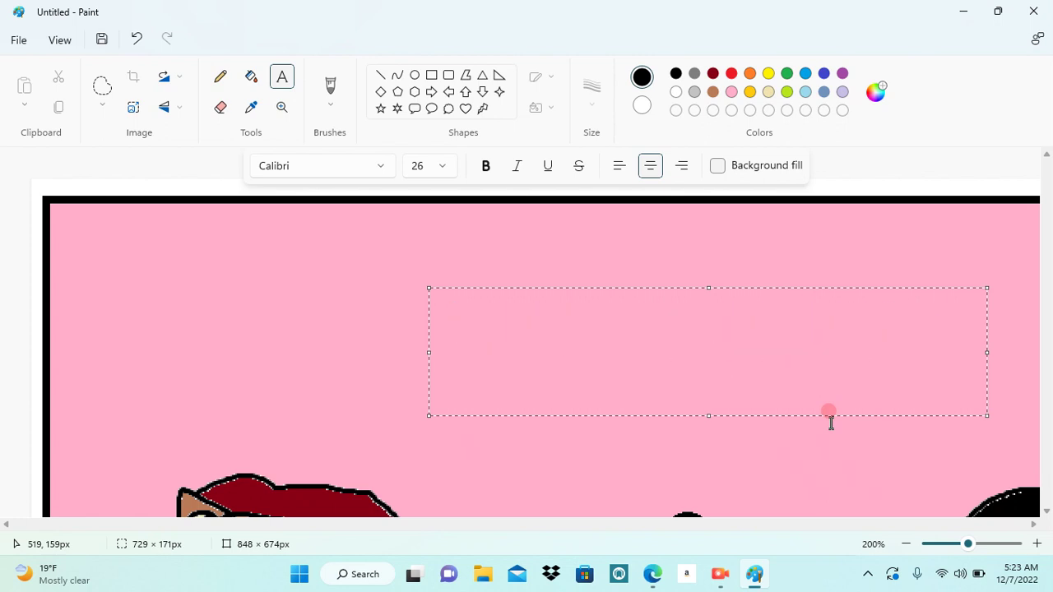
text(mery)
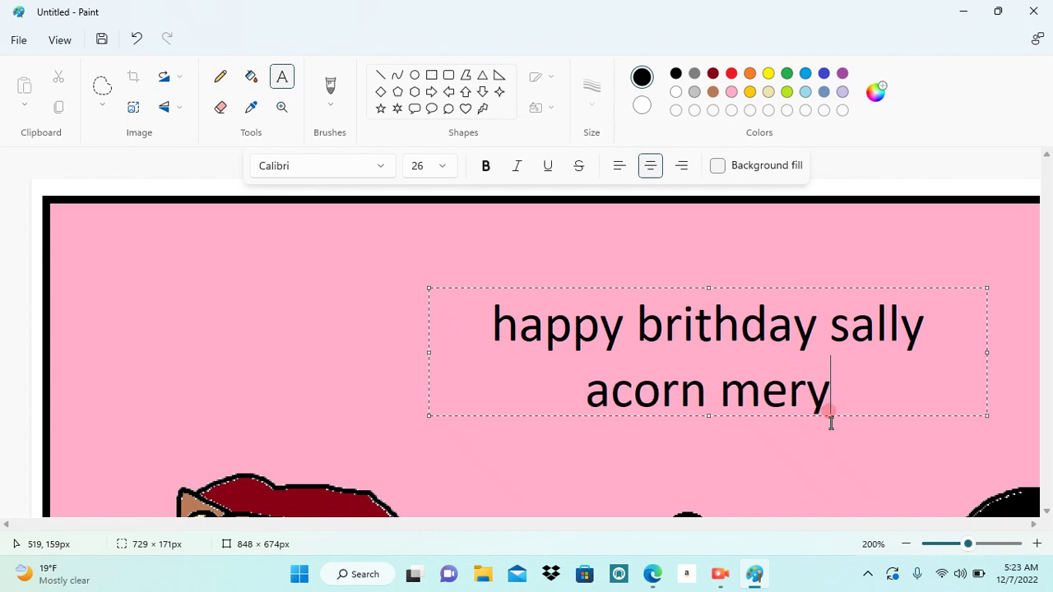
key(BackSpace)
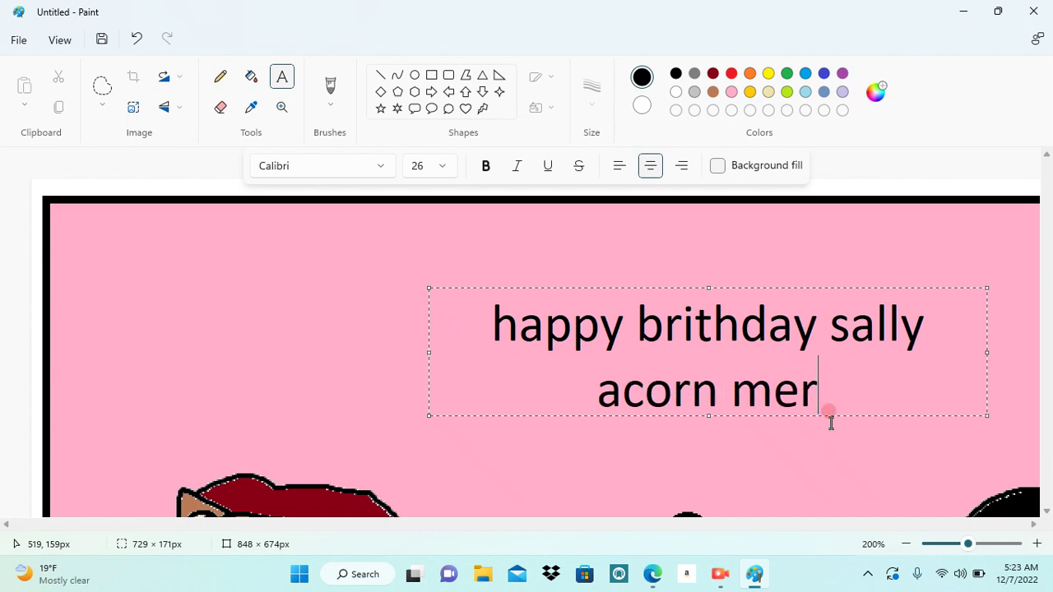
text(ry chri)
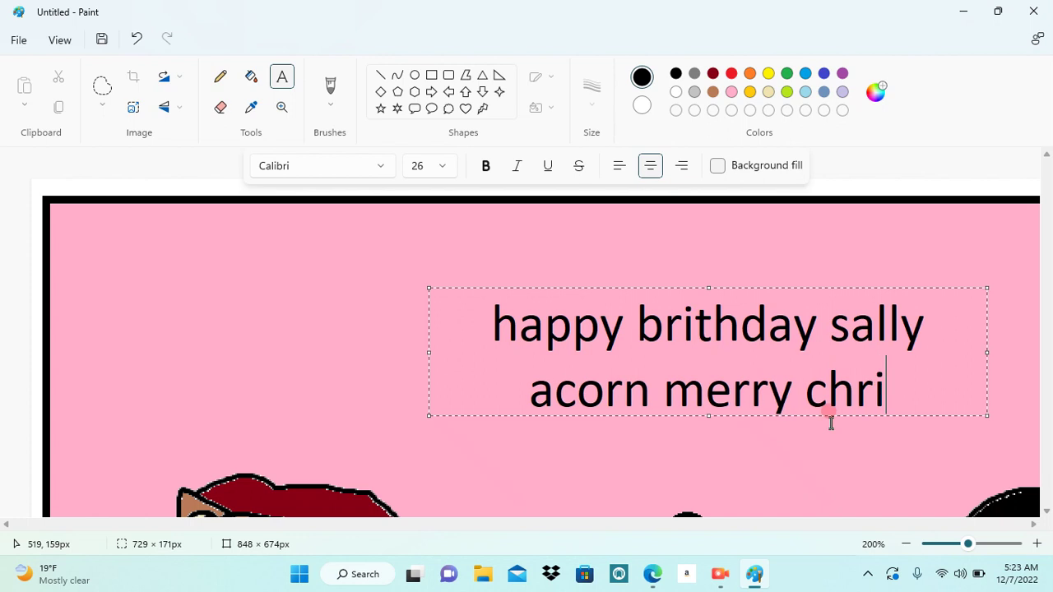
text(stmas)
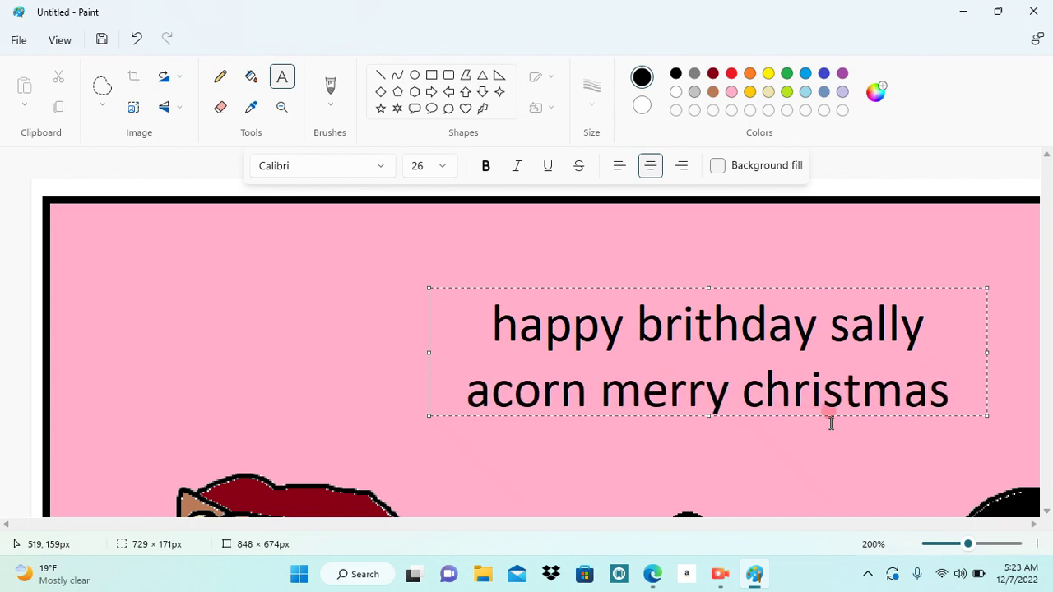
Add the line "my love im sorry" below the greeting and commit the text to the picture
key(Return)
text(my lo)
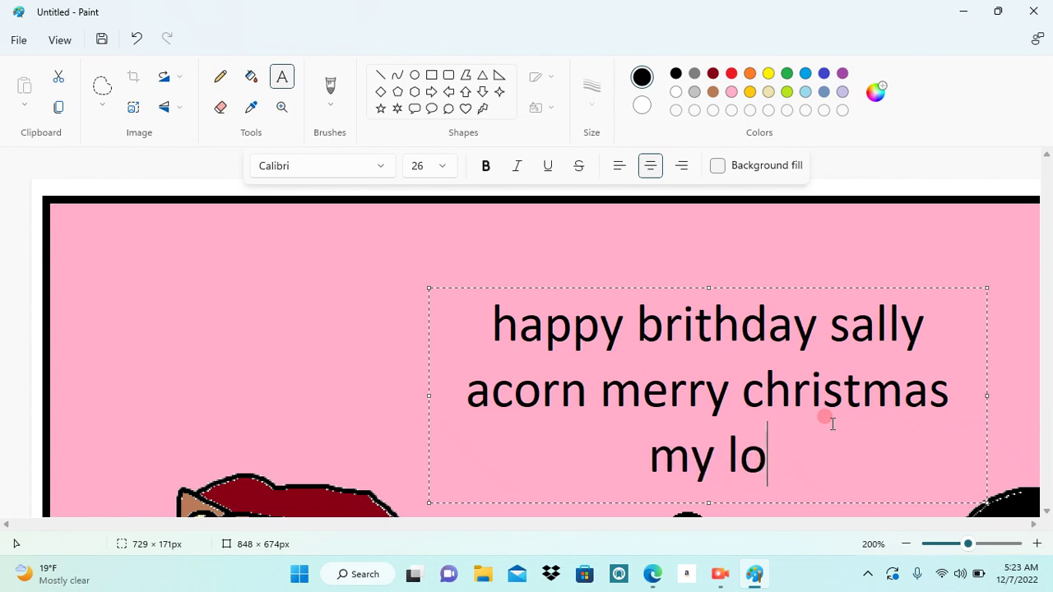
text(ve im skorry)
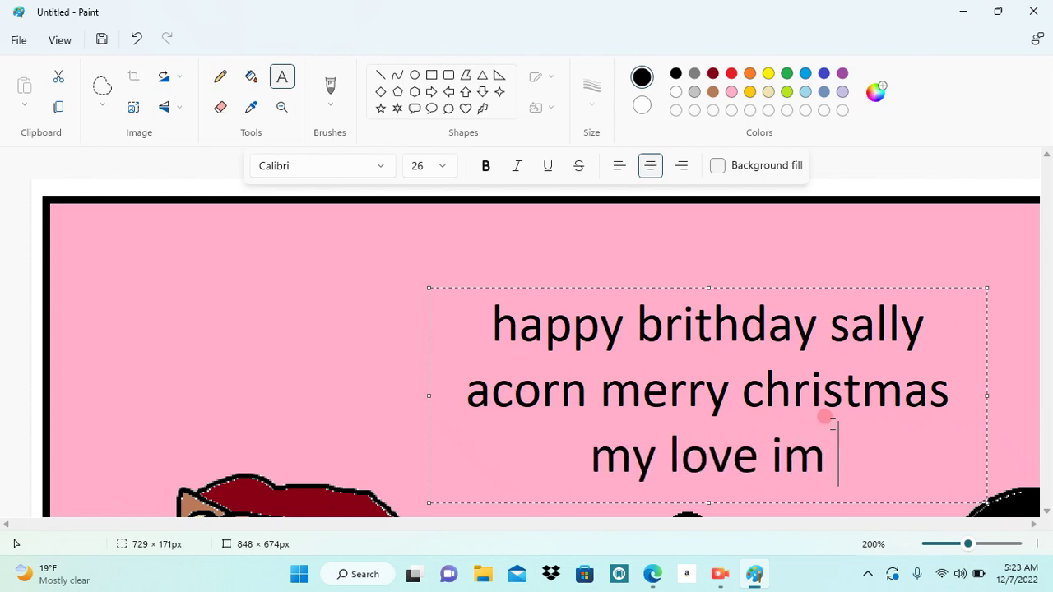
key(BackSpace)
key(BackSpace)
key(BackSpace)
key(BackSpace)
key(BackSpace)
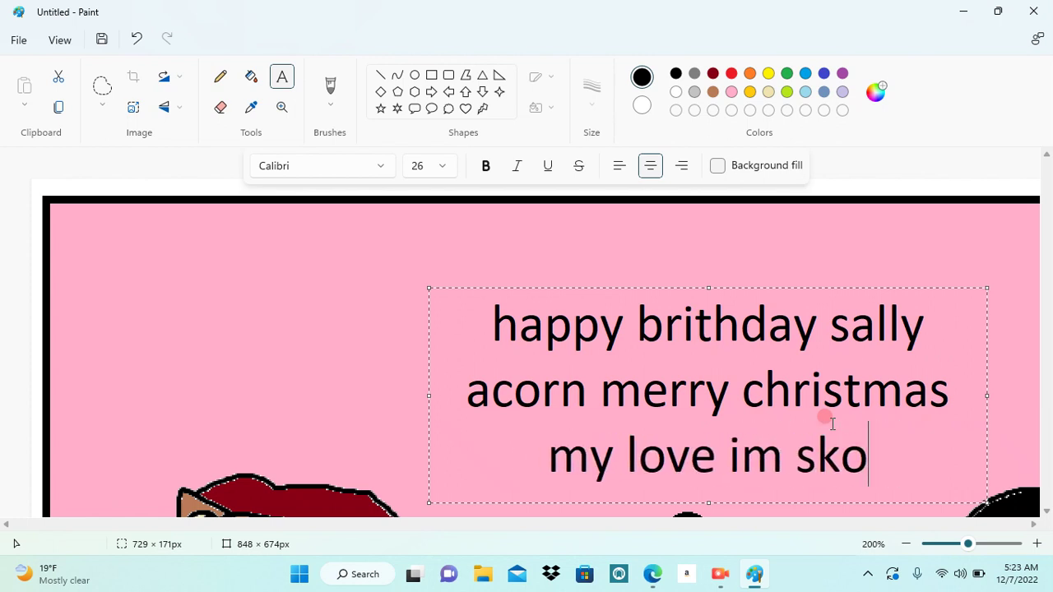
text(orry)
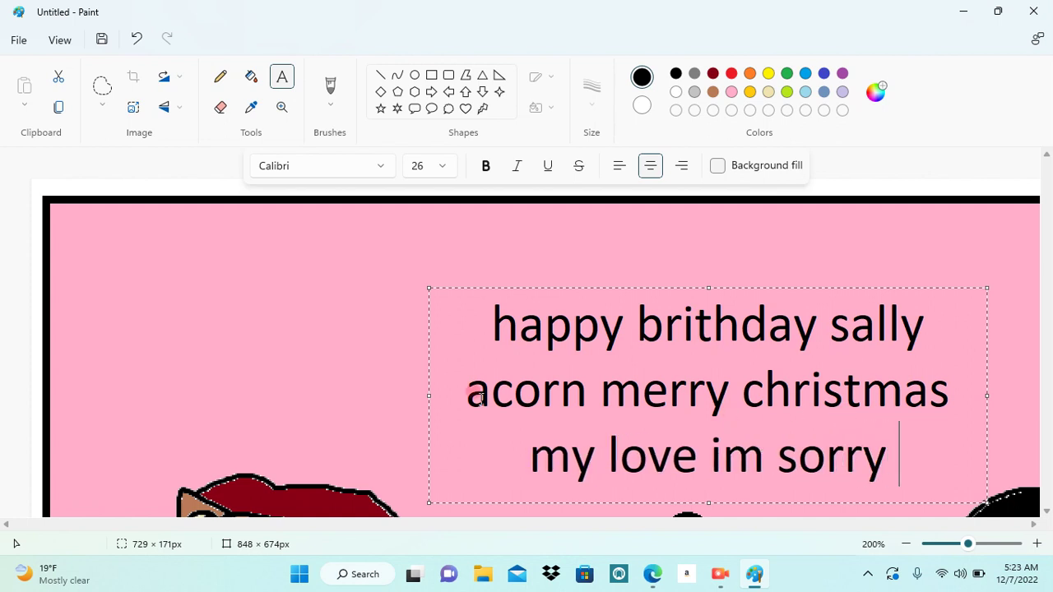
click(369, 383)
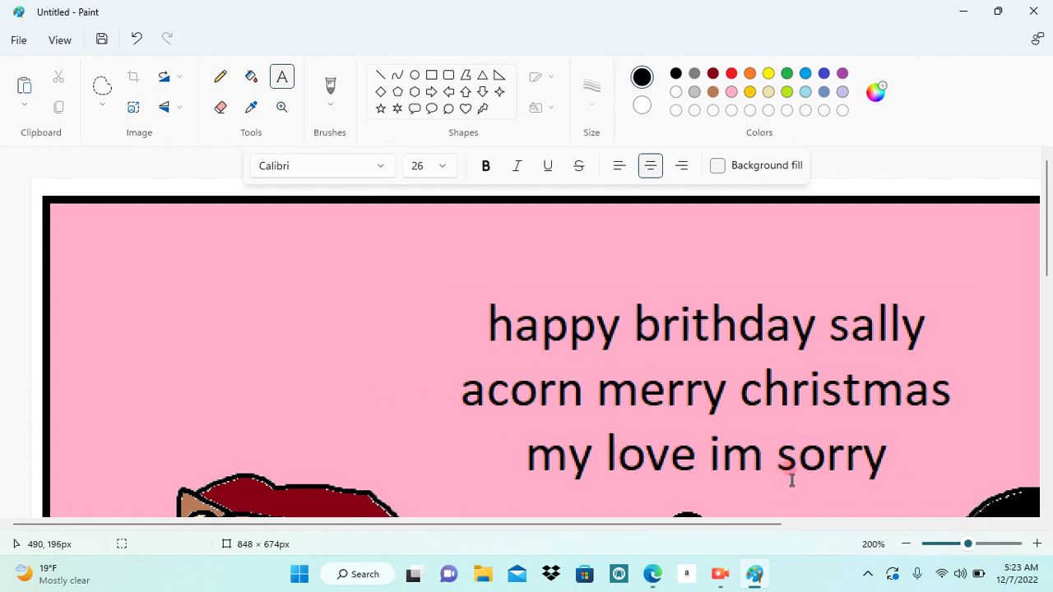
Draw a black rounded rectangle, about 347 × 143 px, around the three-line greeting above the cake
click(907, 543)
click(908, 543)
click(909, 543)
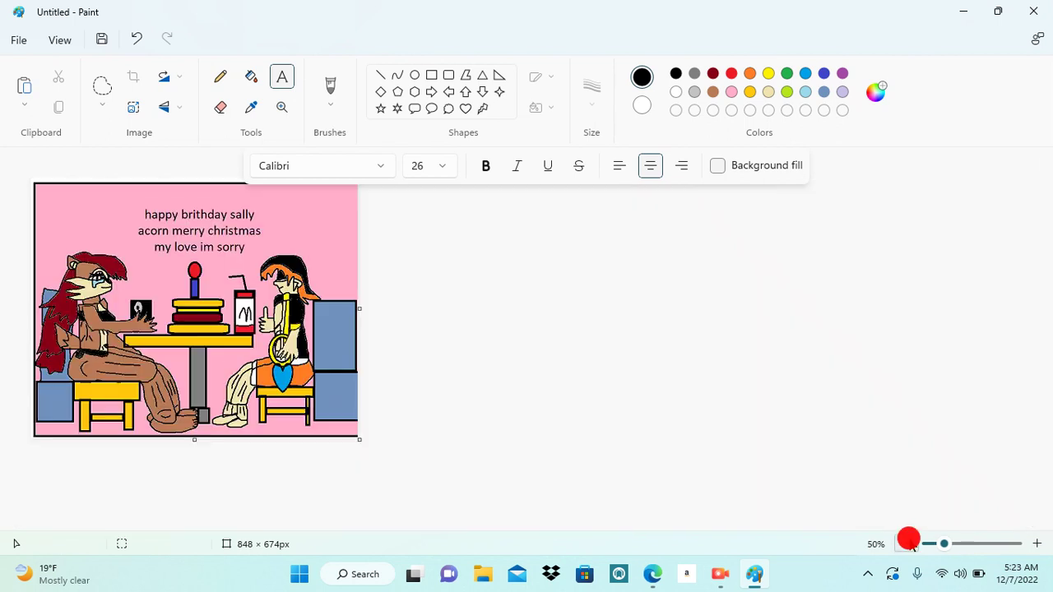
click(810, 543)
click(334, 82)
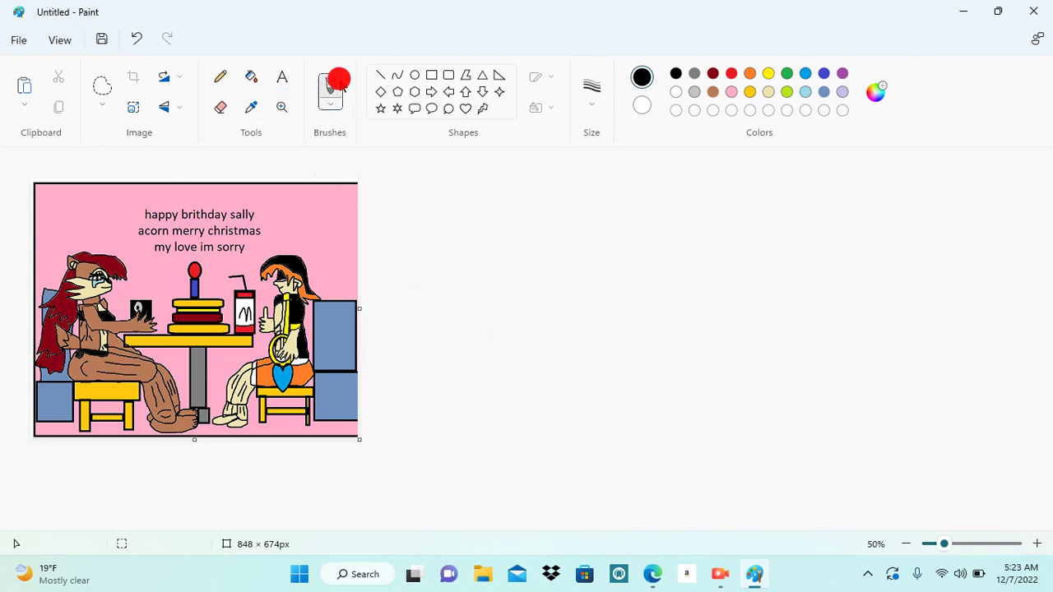
click(407, 201)
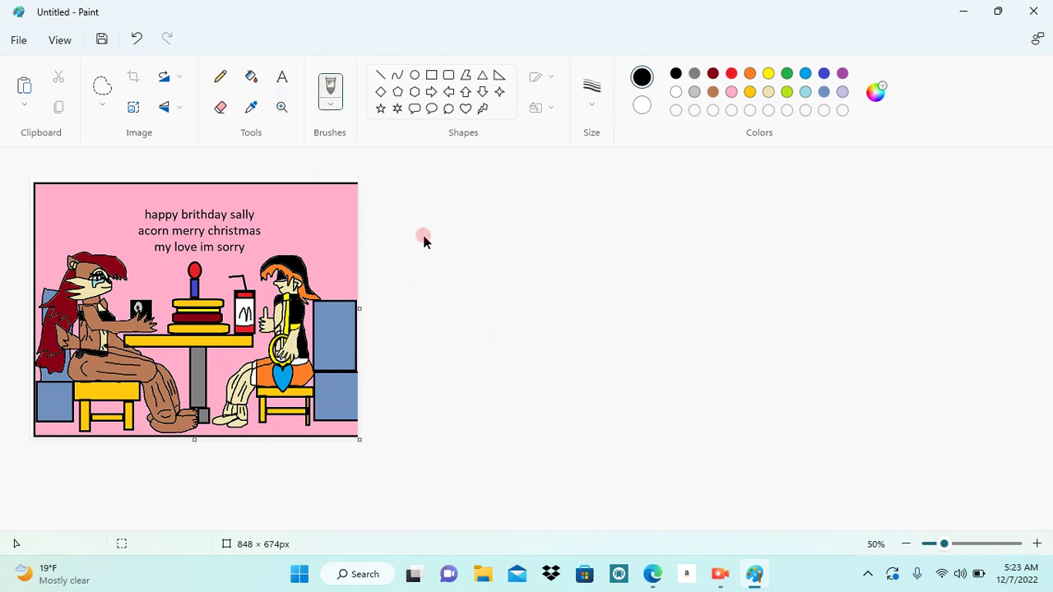
click(449, 75)
drag(131, 205, 274, 263)
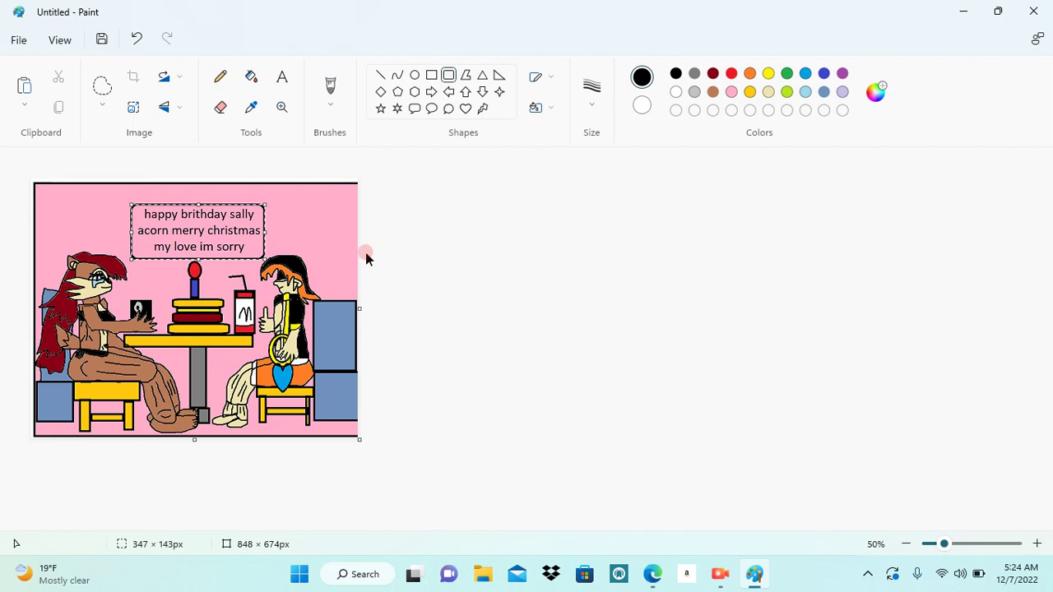
click(314, 243)
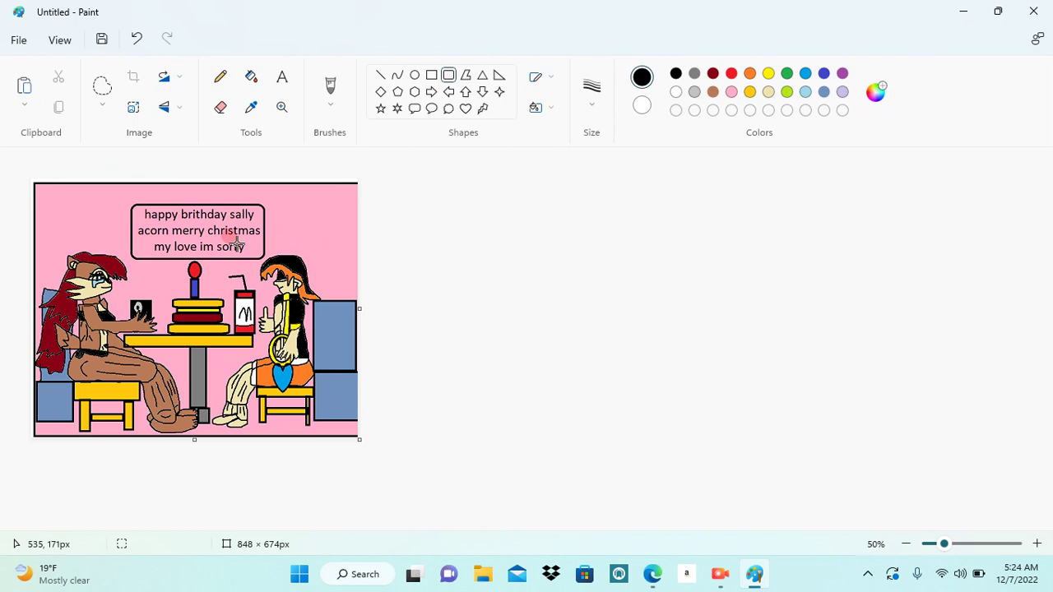
click(506, 398)
click(719, 461)
click(1037, 544)
mouse_move(1046, 324)
mouse_down()
mouse_move(1047, 462)
mouse_move(1046, 416)
mouse_up()
click(720, 574)
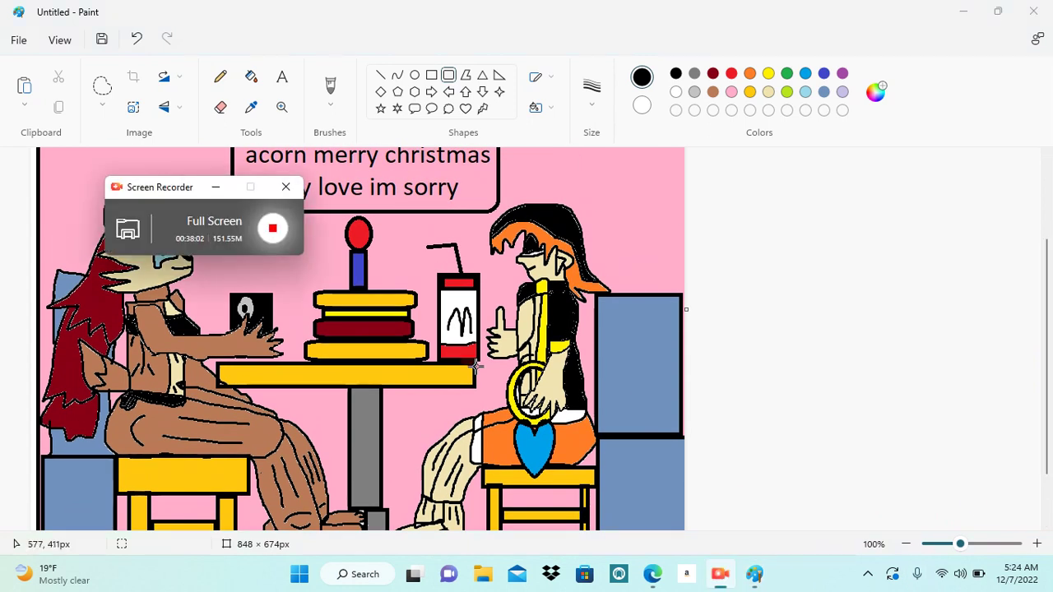